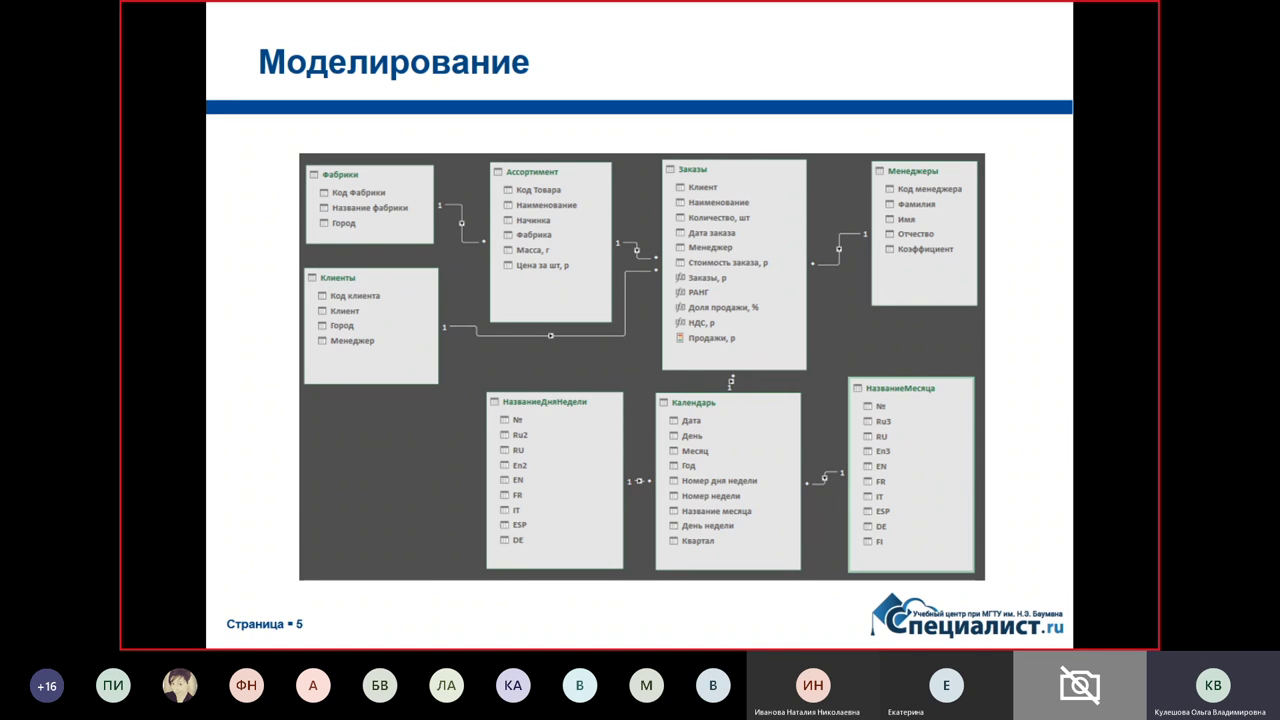
# - Open the Семинар 2020-01-30 workbook from the desktop folder Семинар 2020-01-30
pyautogui.hotkey('alt', 'Tab')
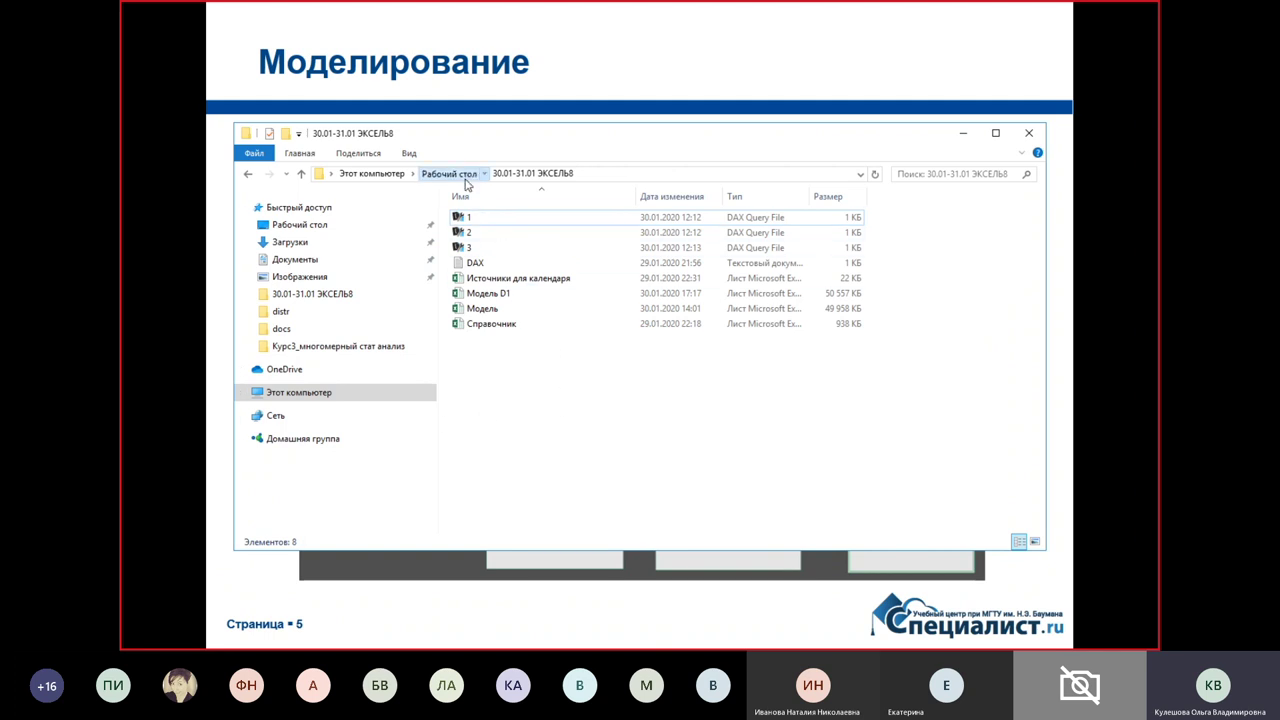
pyautogui.click(448, 173)
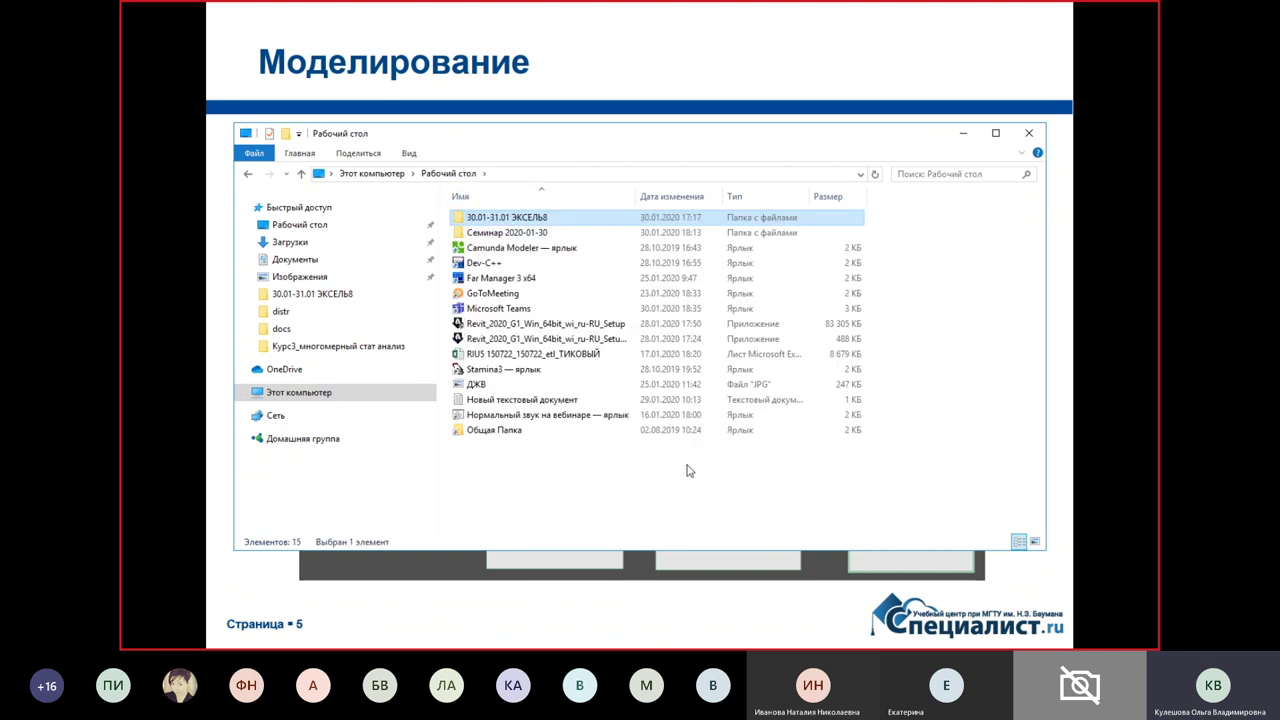
pyautogui.doubleClick(552, 232)
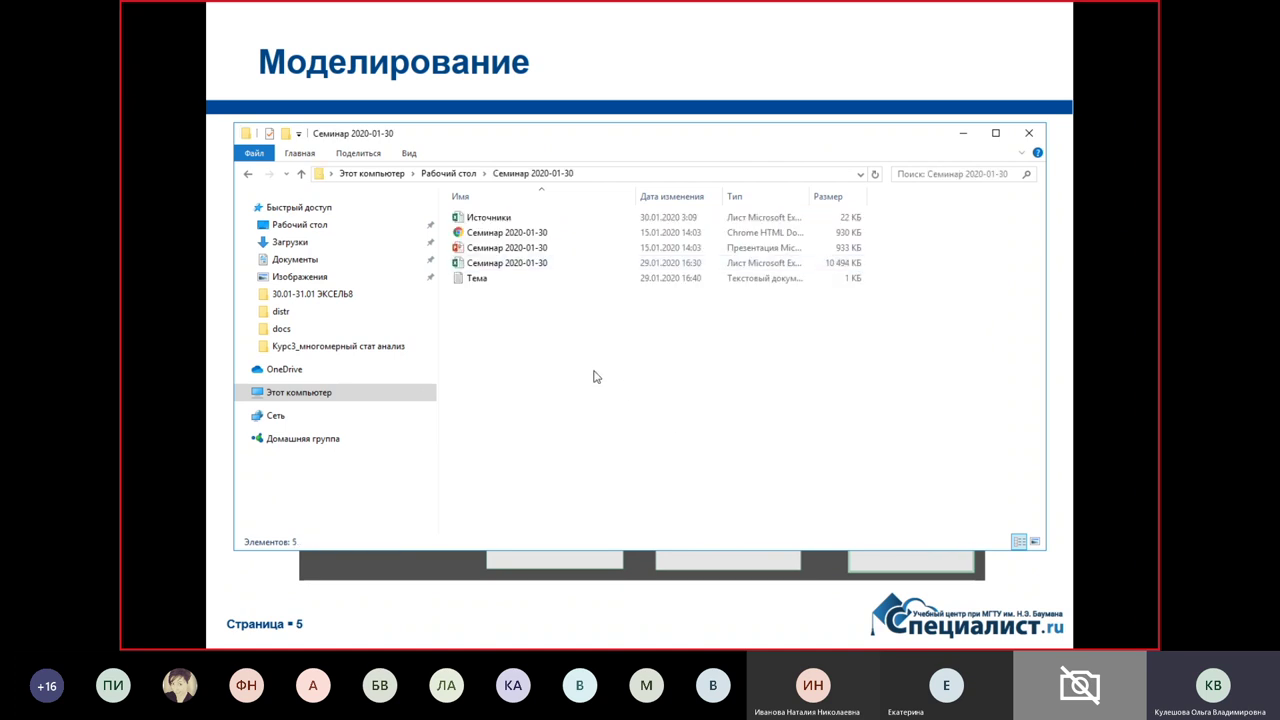
pyautogui.click(546, 265)
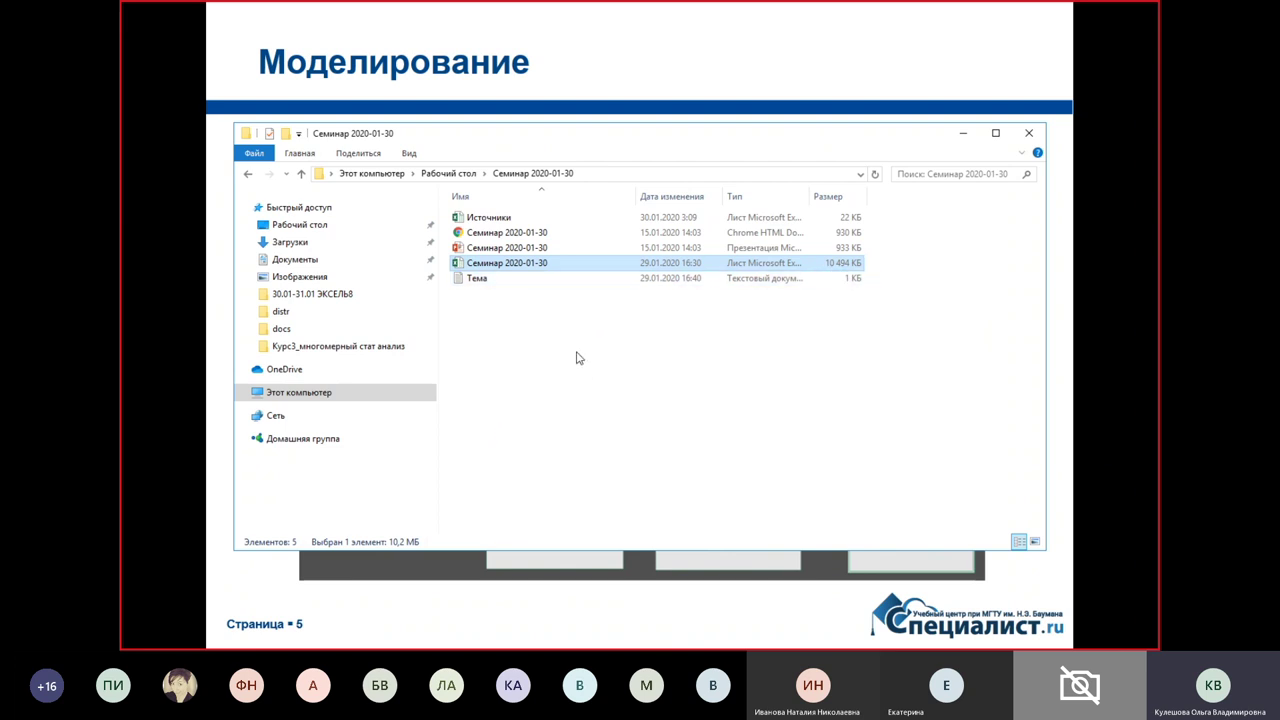
pyautogui.doubleClick(546, 266)
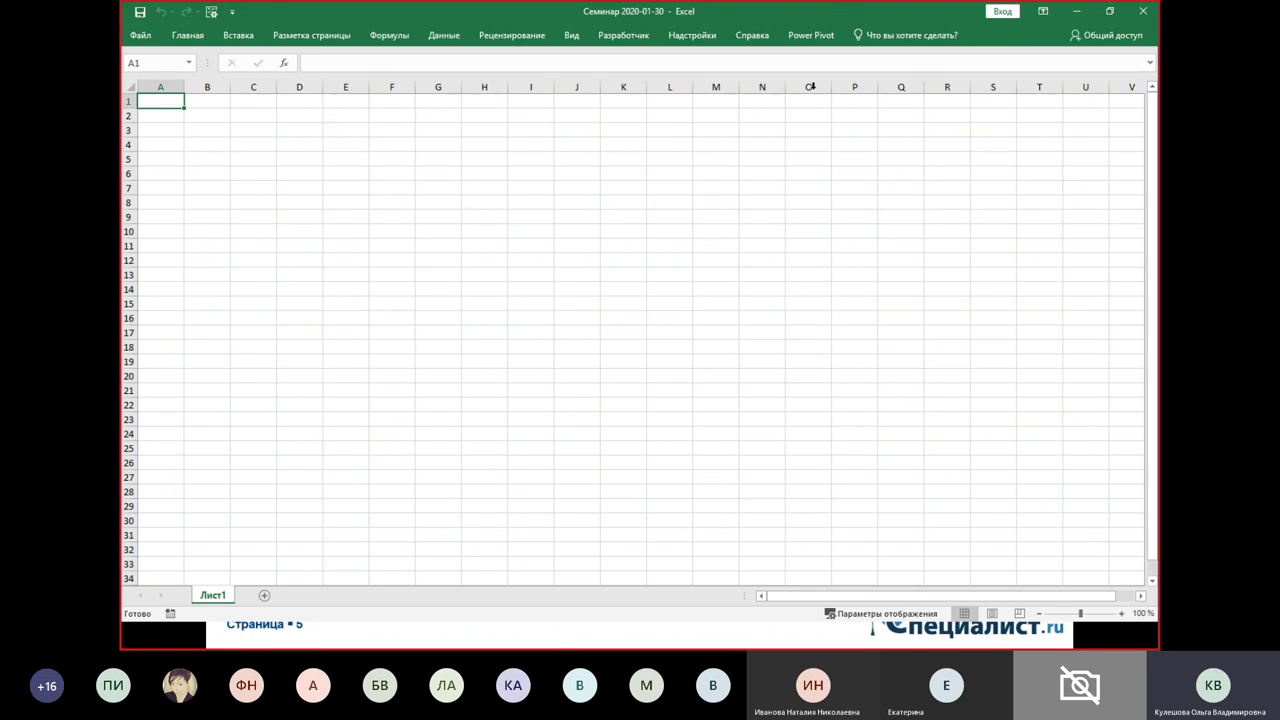
# - Switch the Excel ribbon to the Power Pivot tab
pyautogui.click(811, 38)
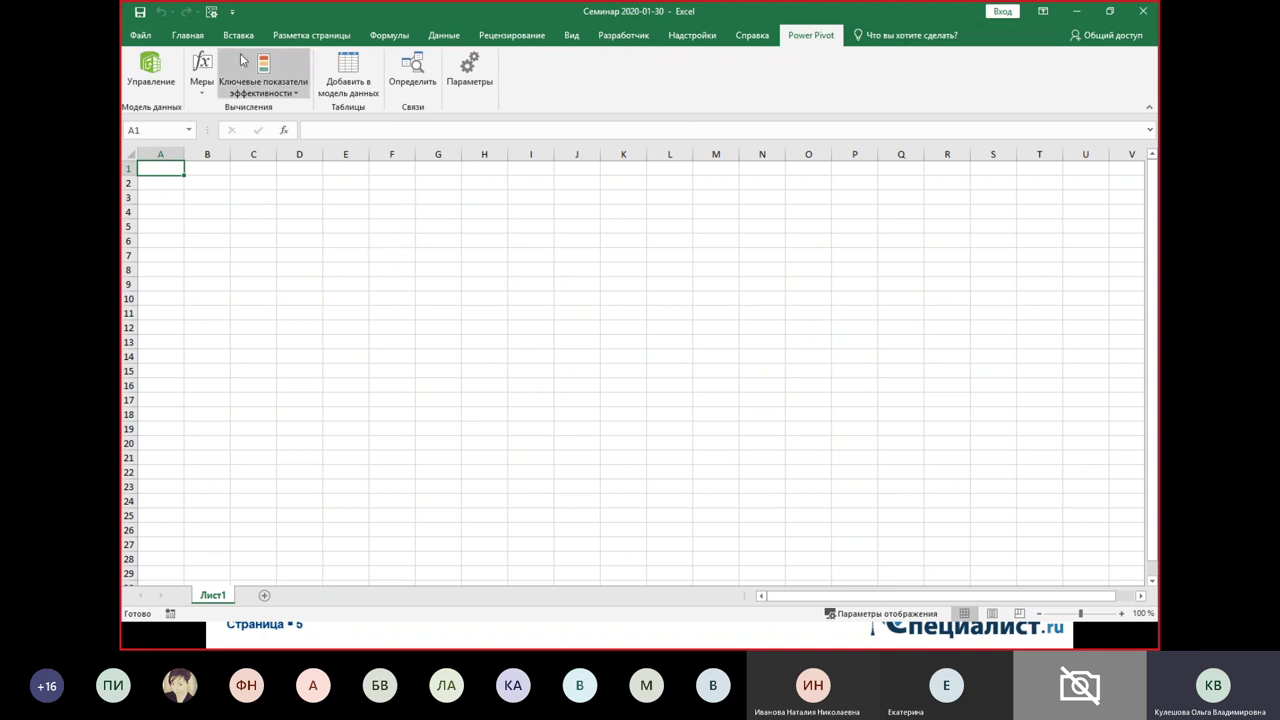
# - Enable the Microsoft Power Pivot for Excel COM add-in in Excel Options
pyautogui.click(150, 68)
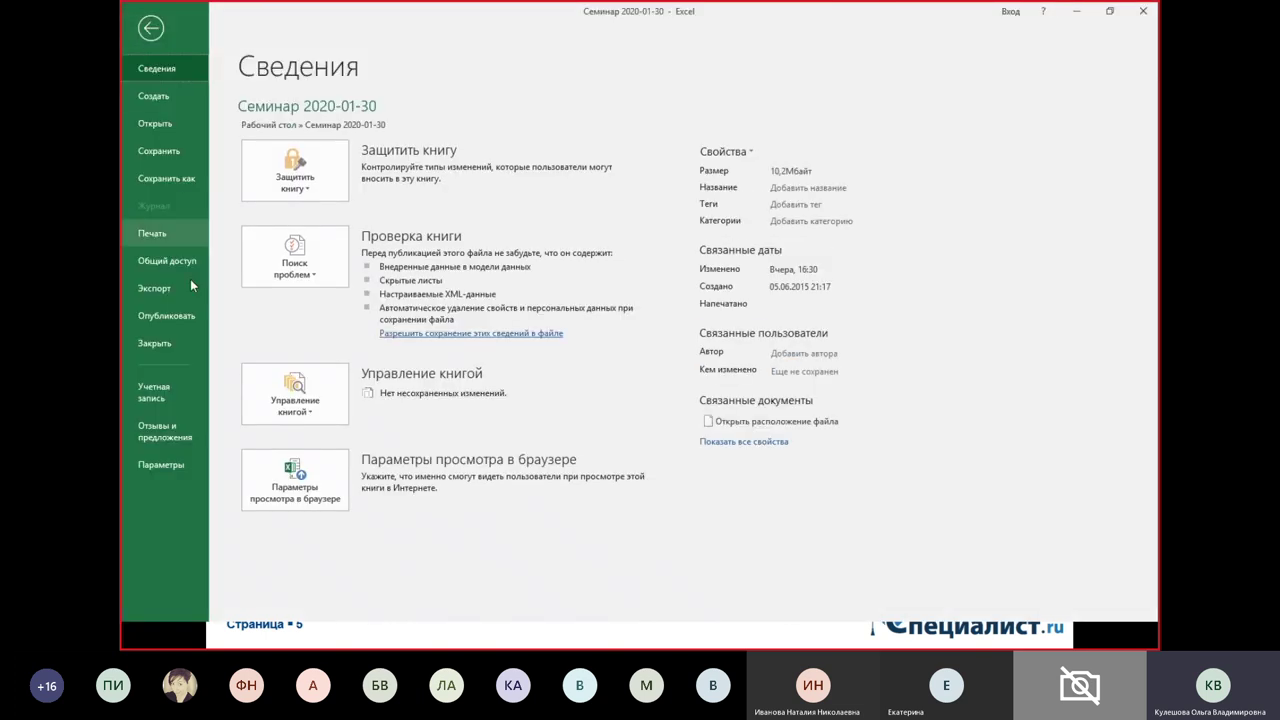
pyautogui.click(172, 465)
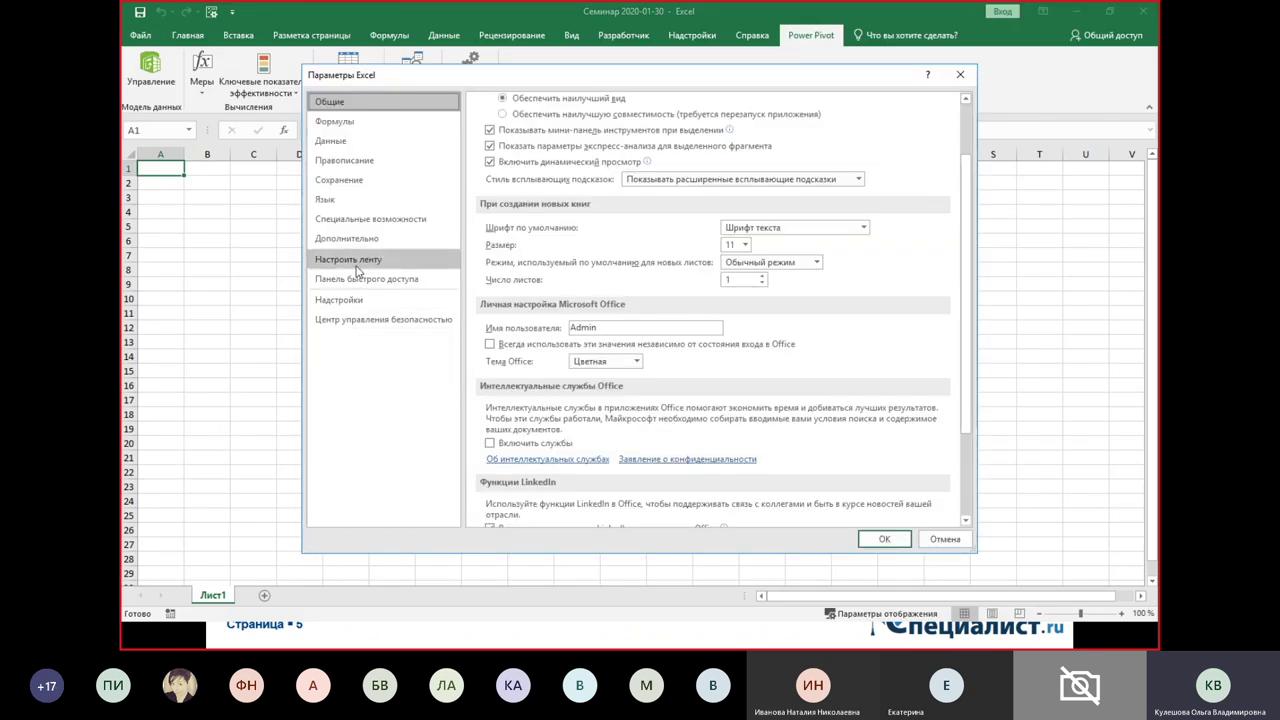
pyautogui.click(350, 302)
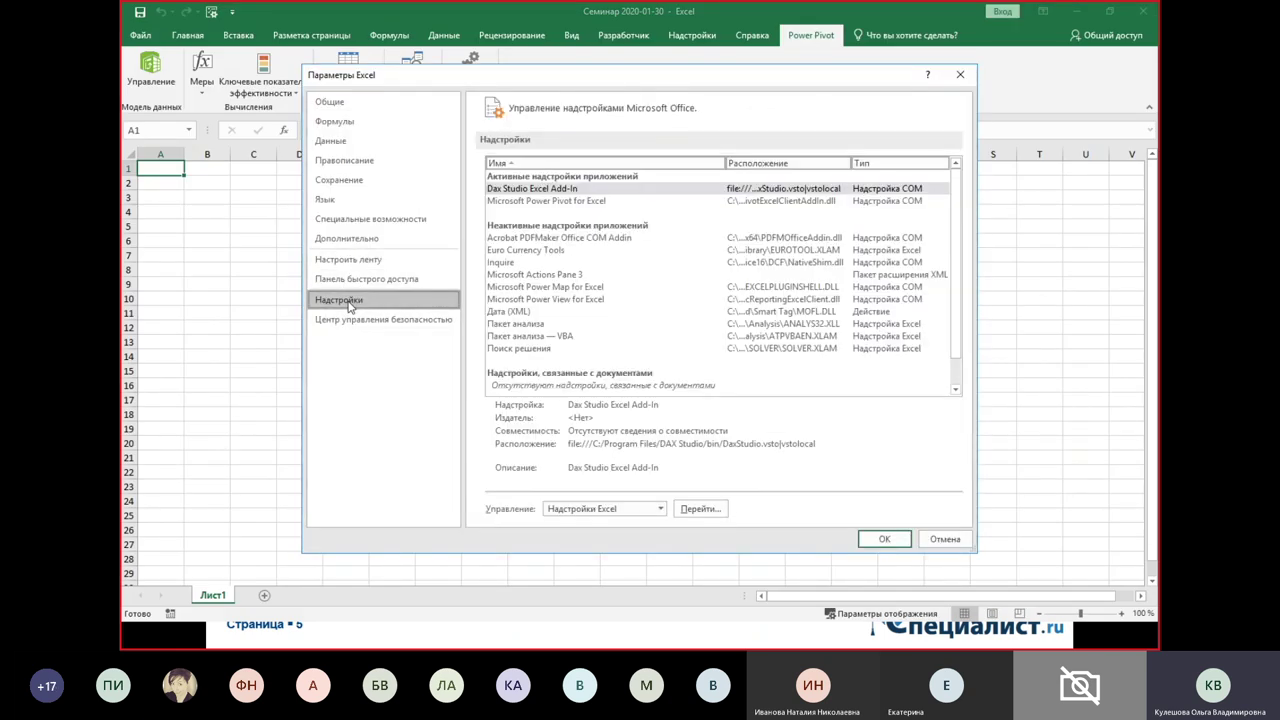
pyautogui.click(662, 510)
pyautogui.click(628, 535)
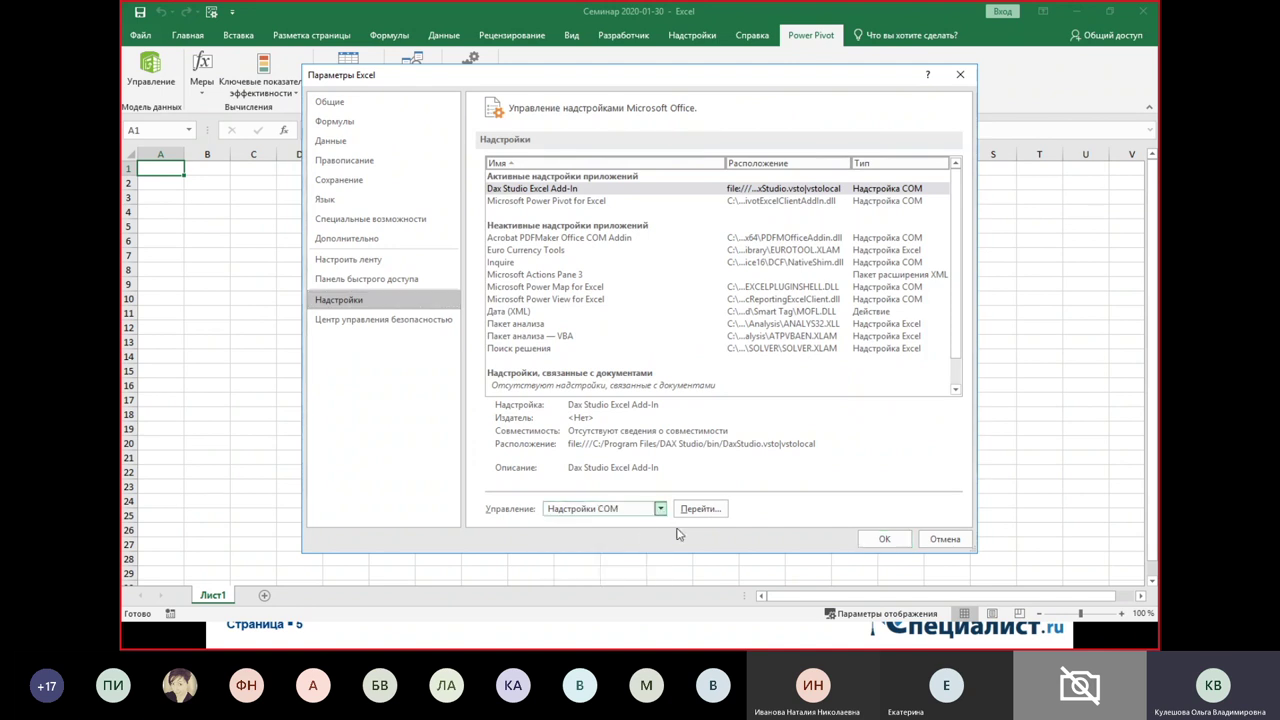
pyautogui.click(709, 515)
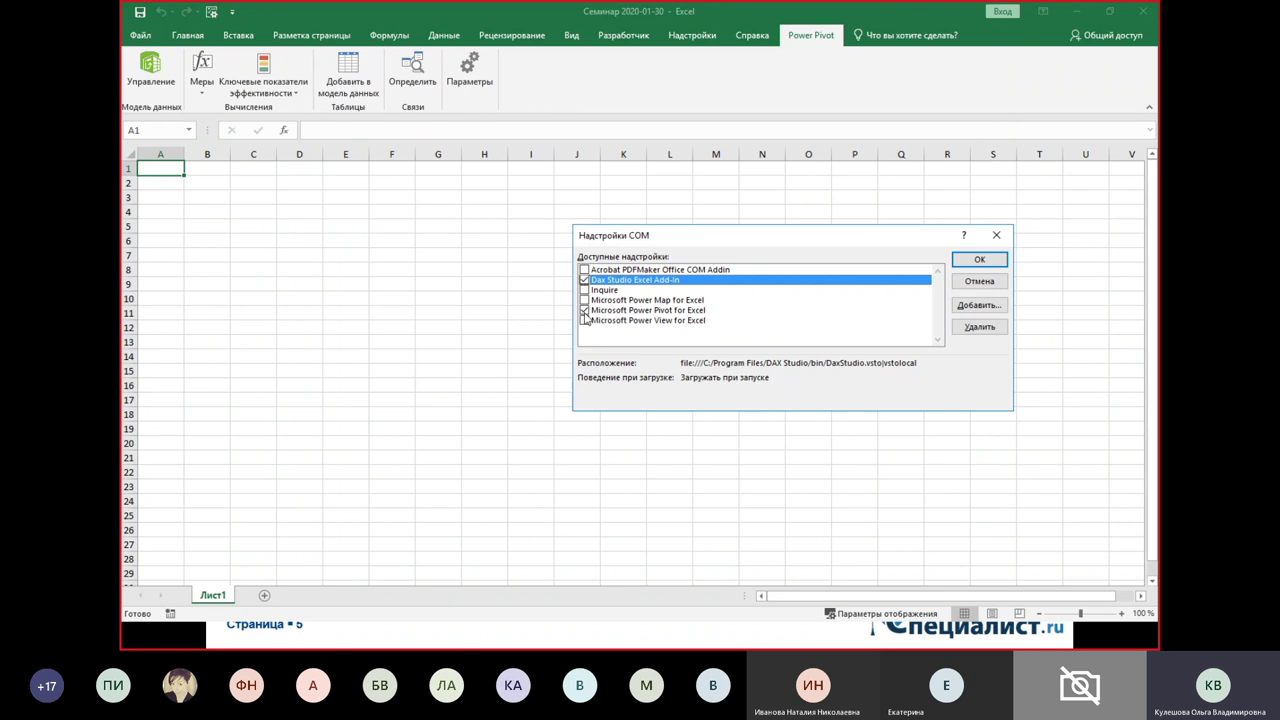
pyautogui.click(585, 311)
pyautogui.click(980, 260)
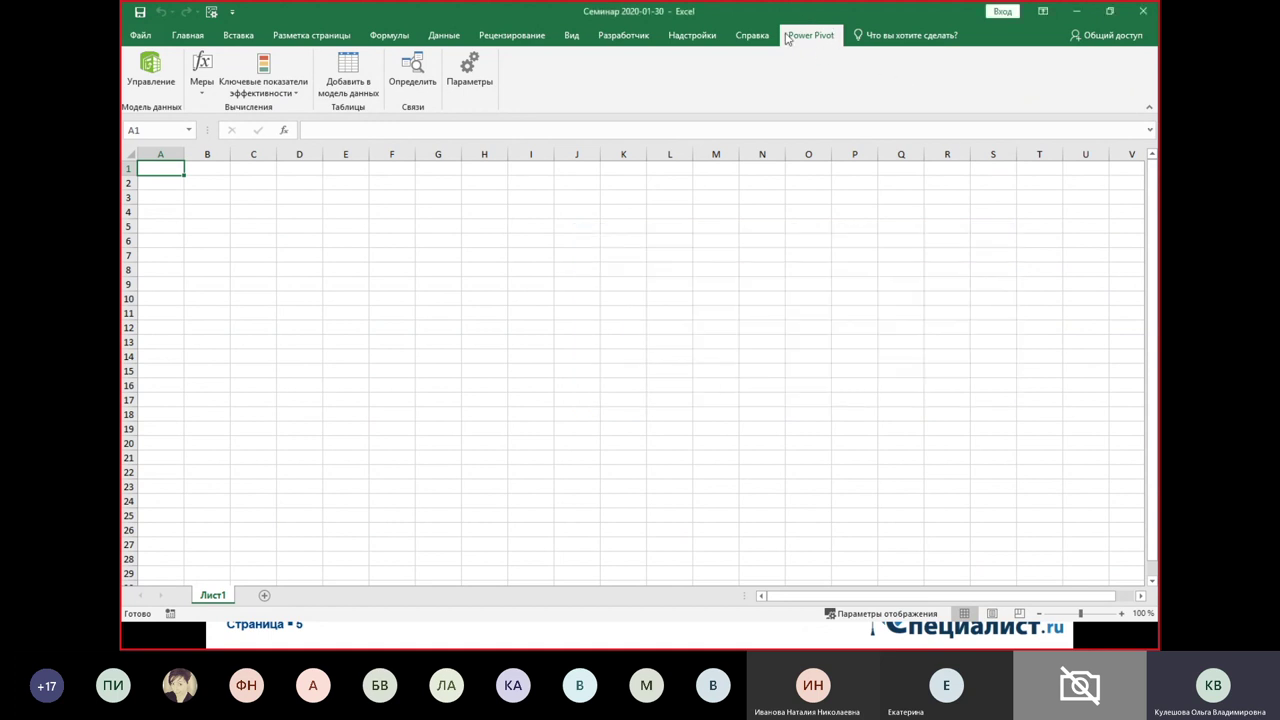
# - Check that the Power Pivot tab is enabled in the ribbon customization settings
pyautogui.click(150, 38)
pyautogui.click(175, 464)
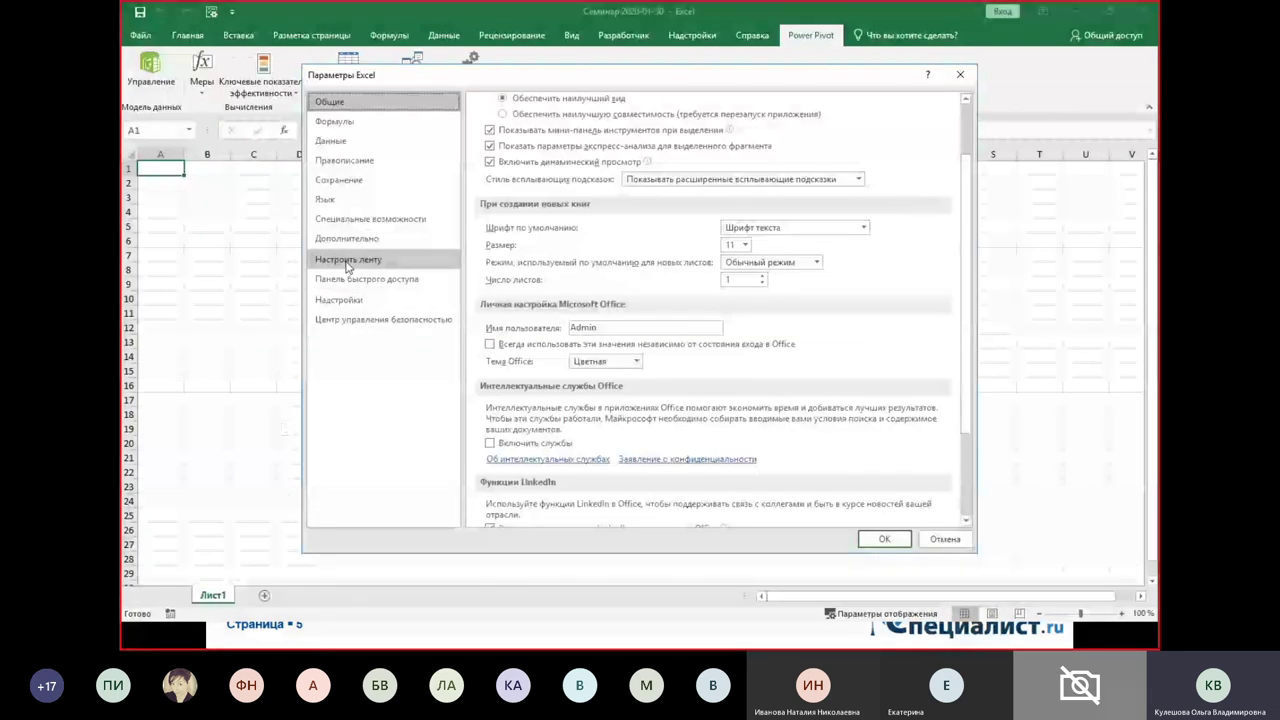
pyautogui.click(348, 261)
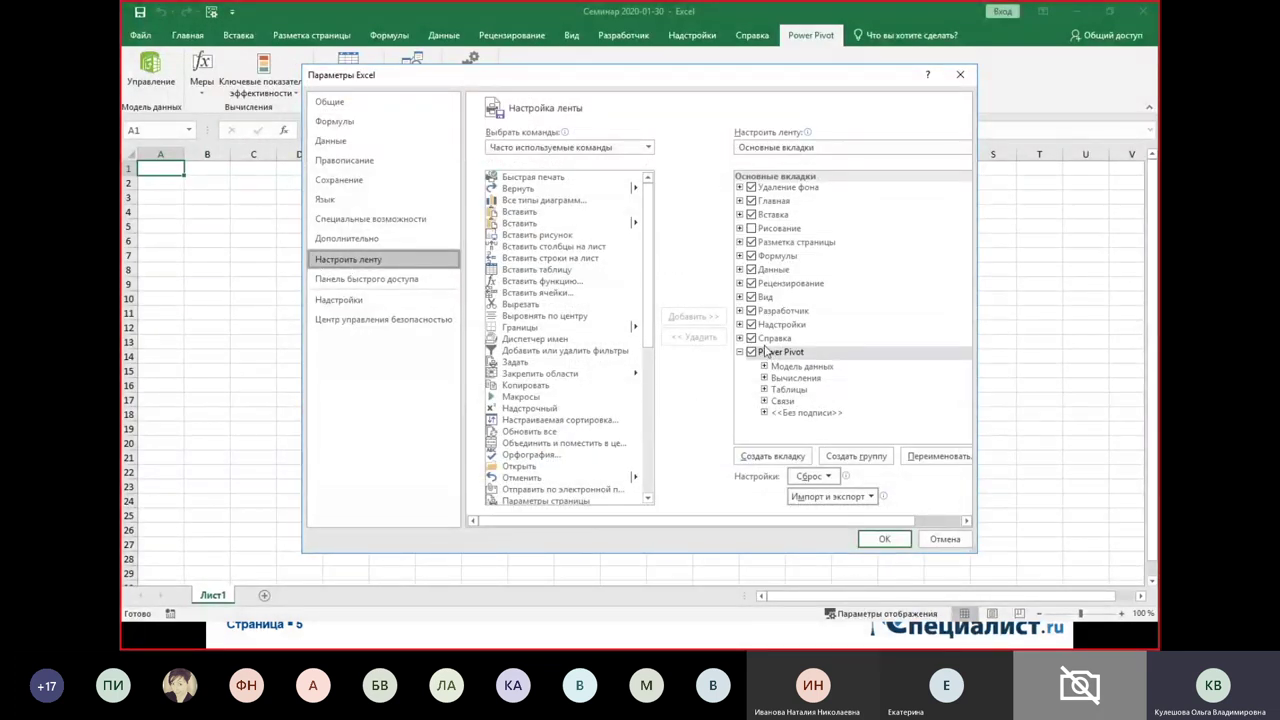
pyautogui.click(884, 540)
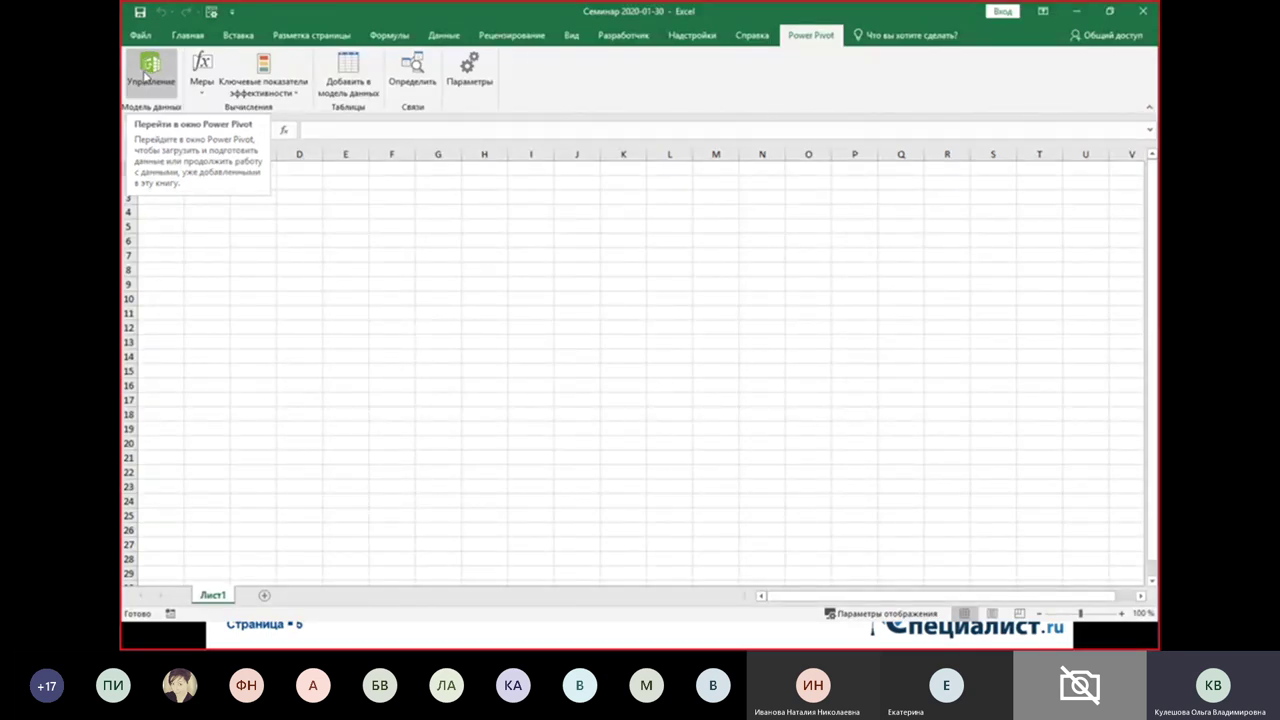
# - Open the Power Pivot data model and browse the tables from Заказы through НазваниеМесяца
pyautogui.click(147, 86)
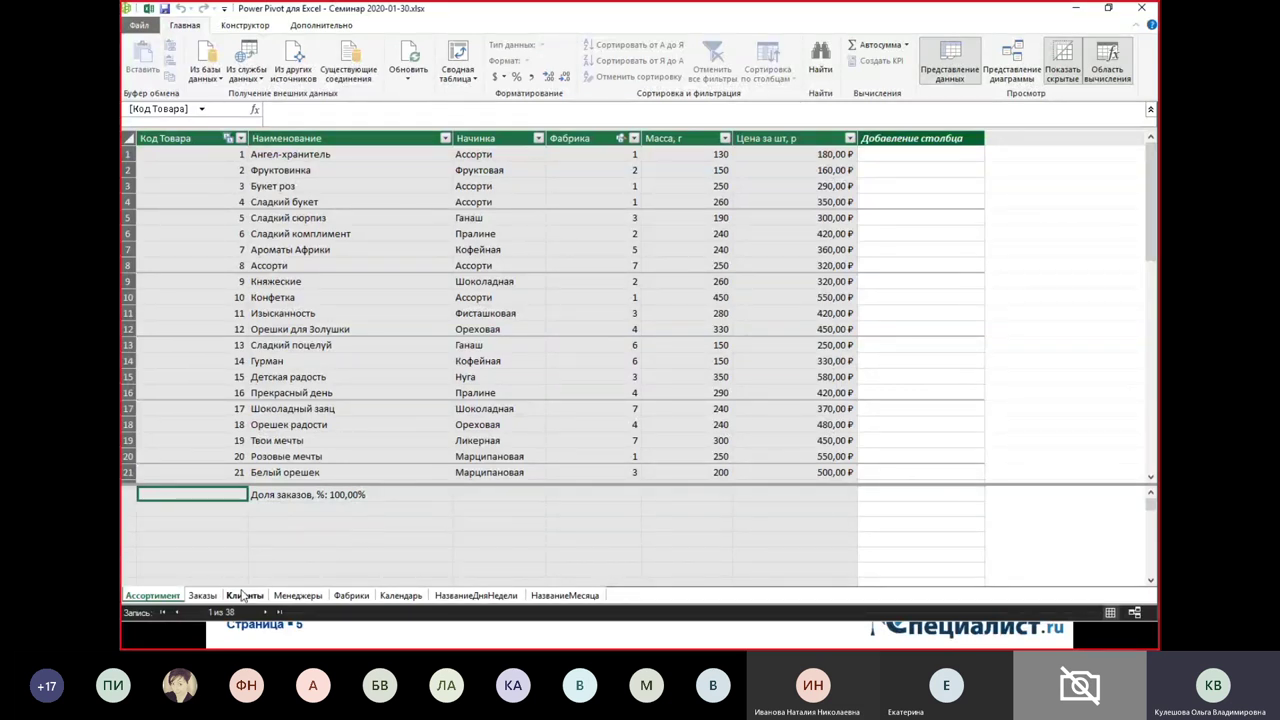
pyautogui.click(205, 596)
pyautogui.click(245, 596)
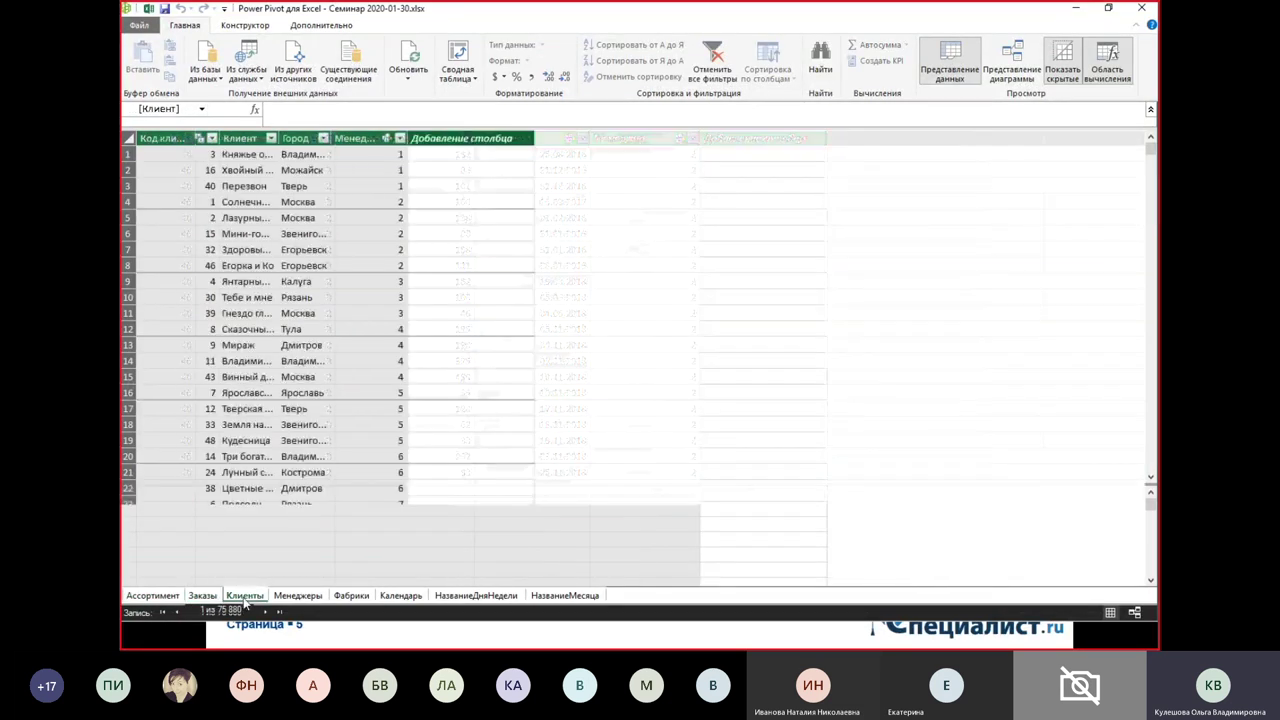
pyautogui.click(297, 596)
pyautogui.click(351, 596)
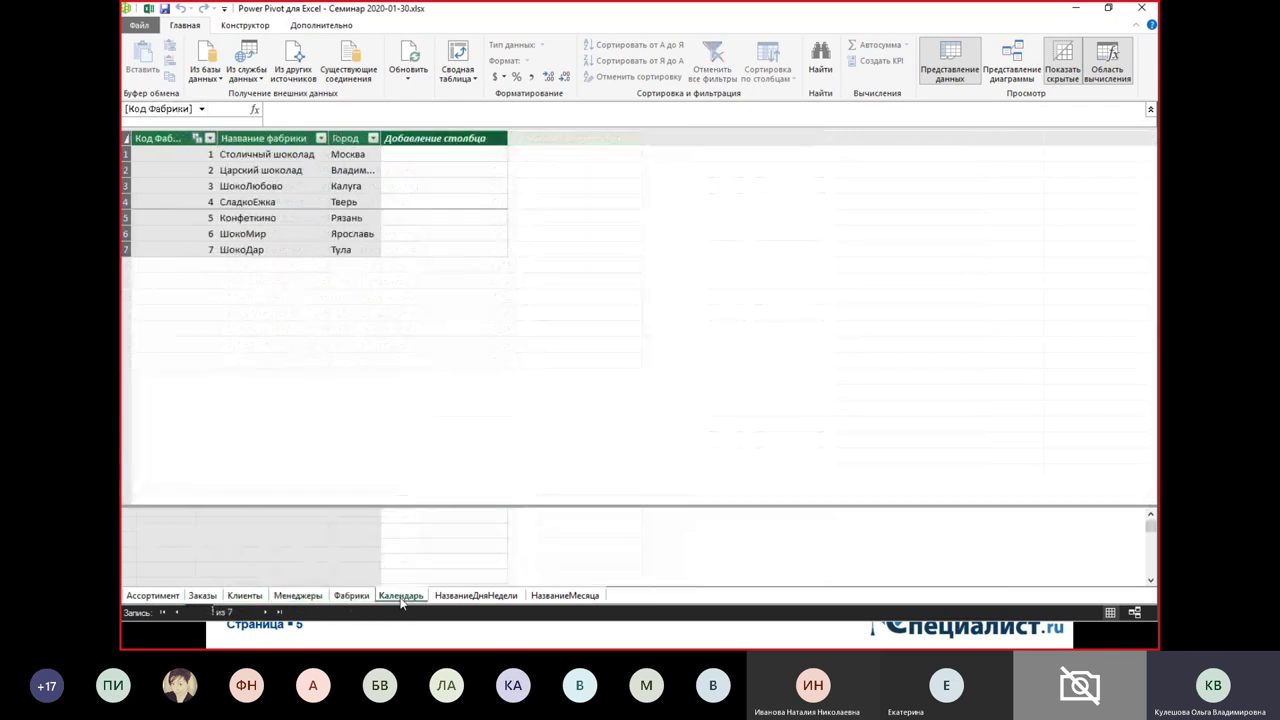
pyautogui.click(401, 596)
pyautogui.click(462, 596)
pyautogui.click(535, 596)
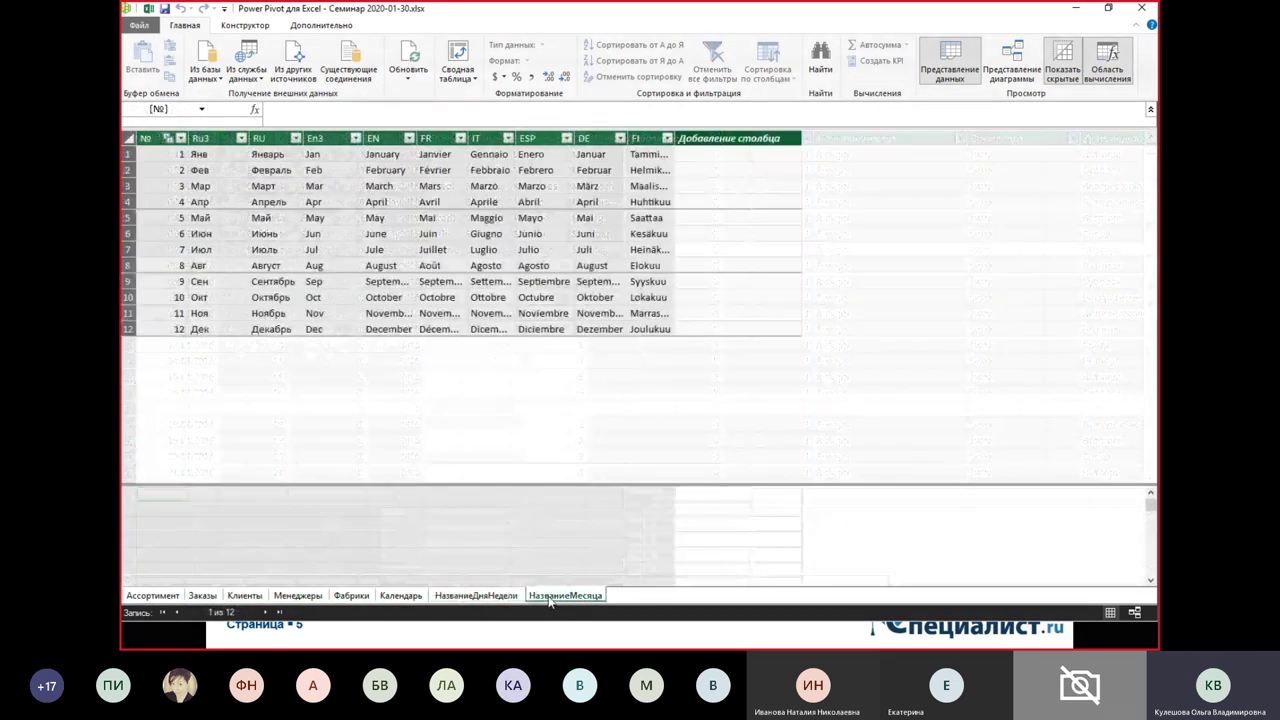
# - Browse back through the tables to the Ассортимент product table
pyautogui.click(505, 596)
pyautogui.click(401, 596)
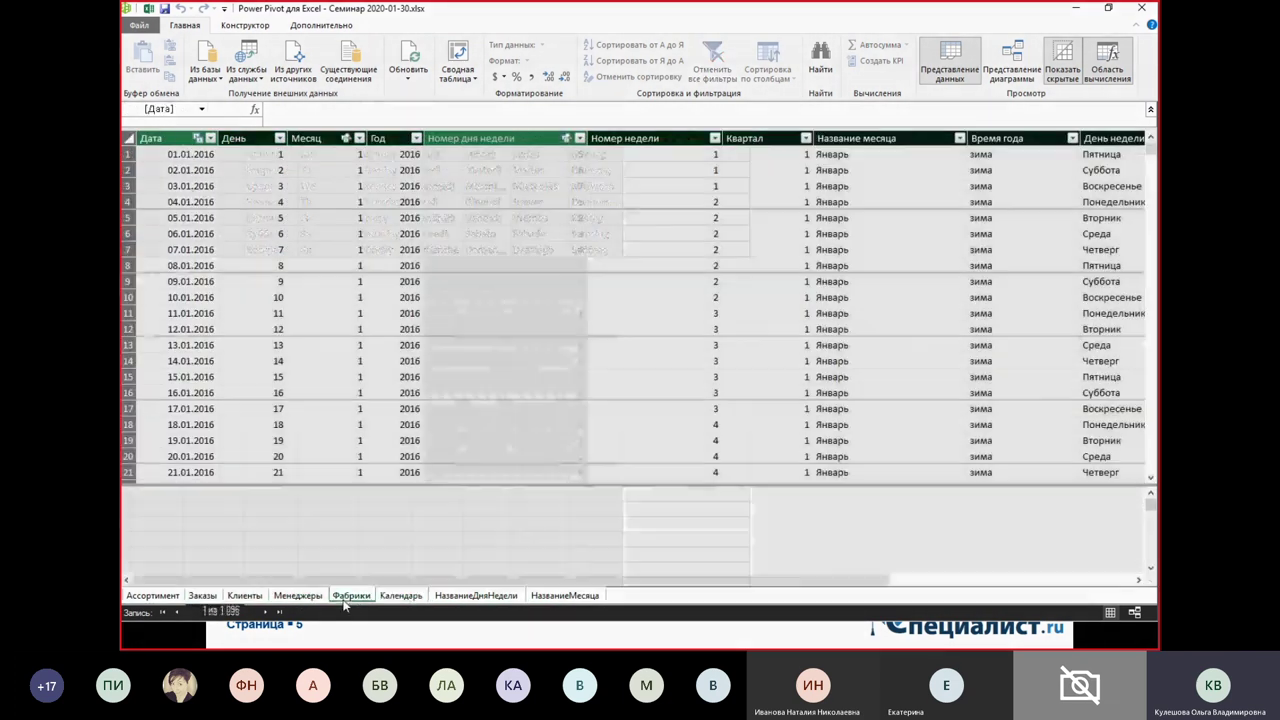
pyautogui.click(351, 596)
pyautogui.click(300, 597)
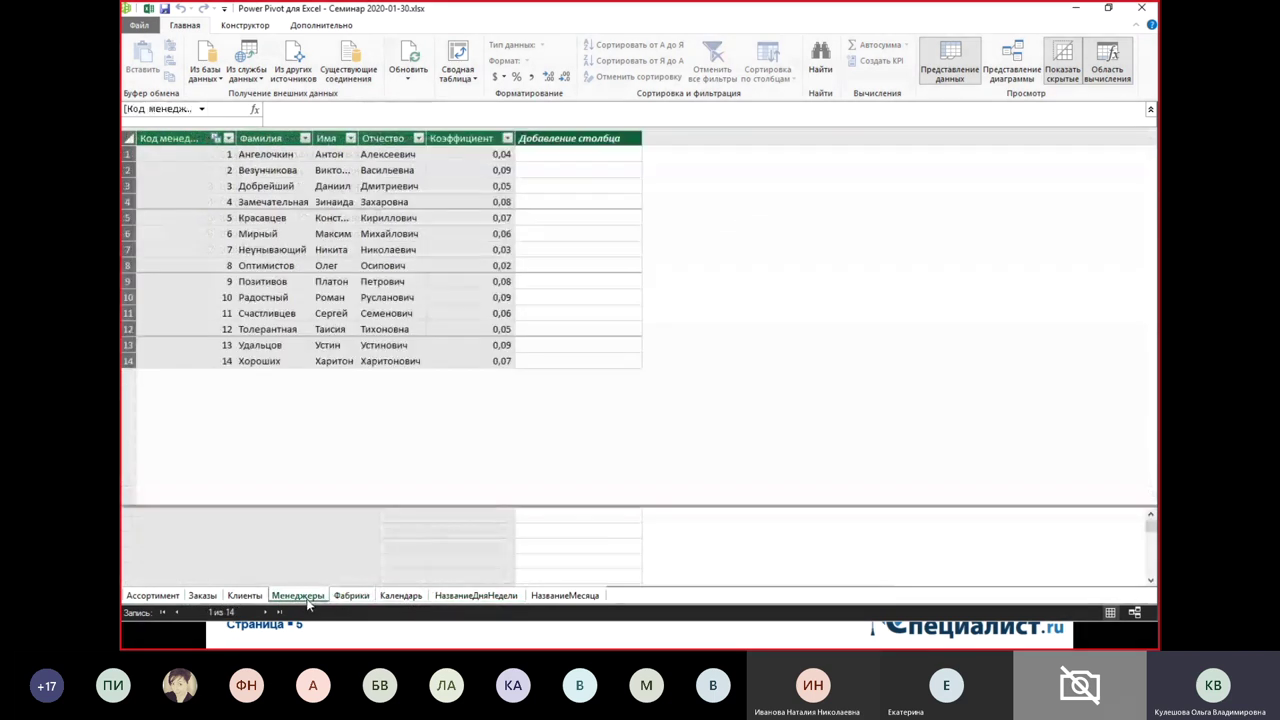
pyautogui.click(245, 596)
pyautogui.click(202, 596)
pyautogui.click(152, 596)
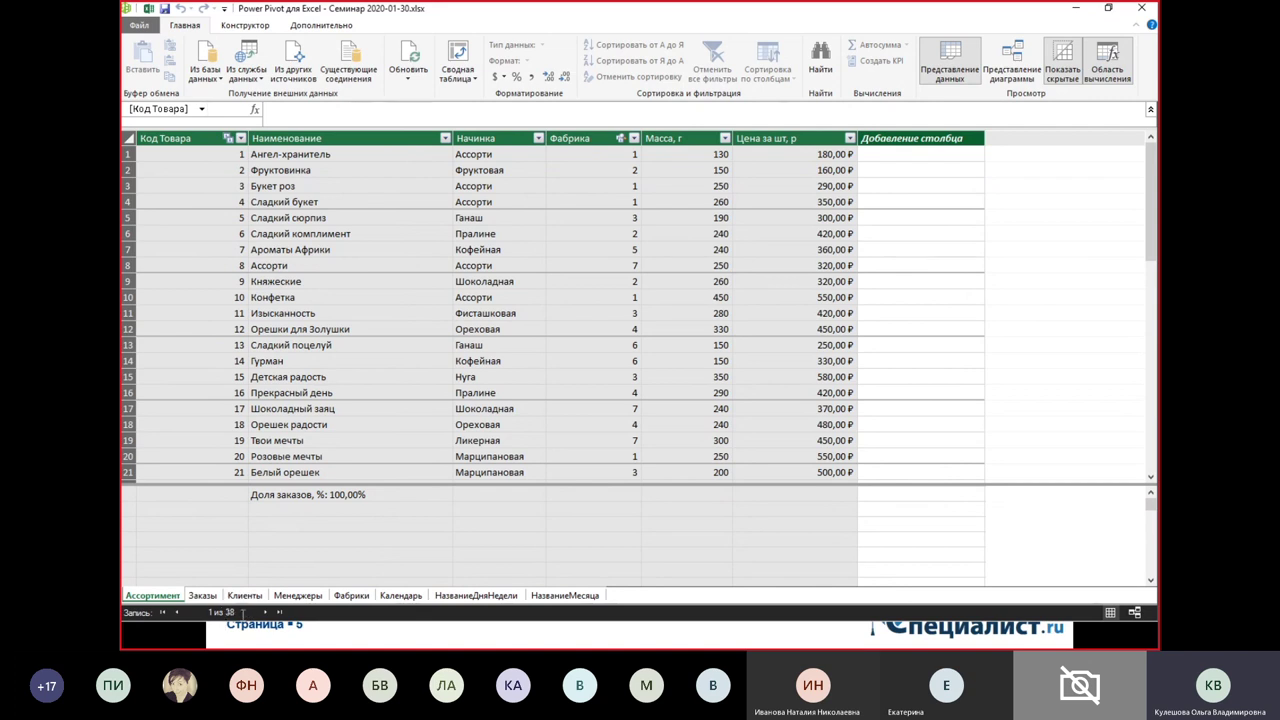
# - Clear the Наименование filter on the Заказы table to show all 3 000 000 orders
pyautogui.click(203, 595)
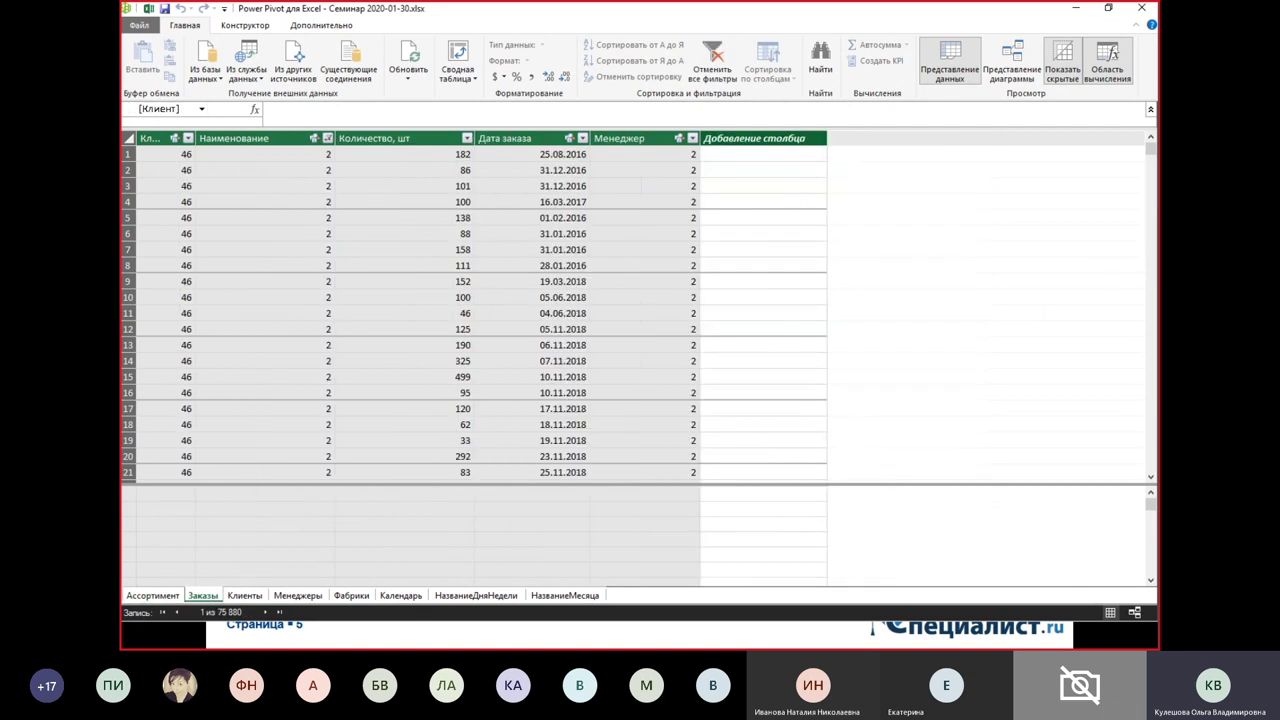
pyautogui.click(278, 392)
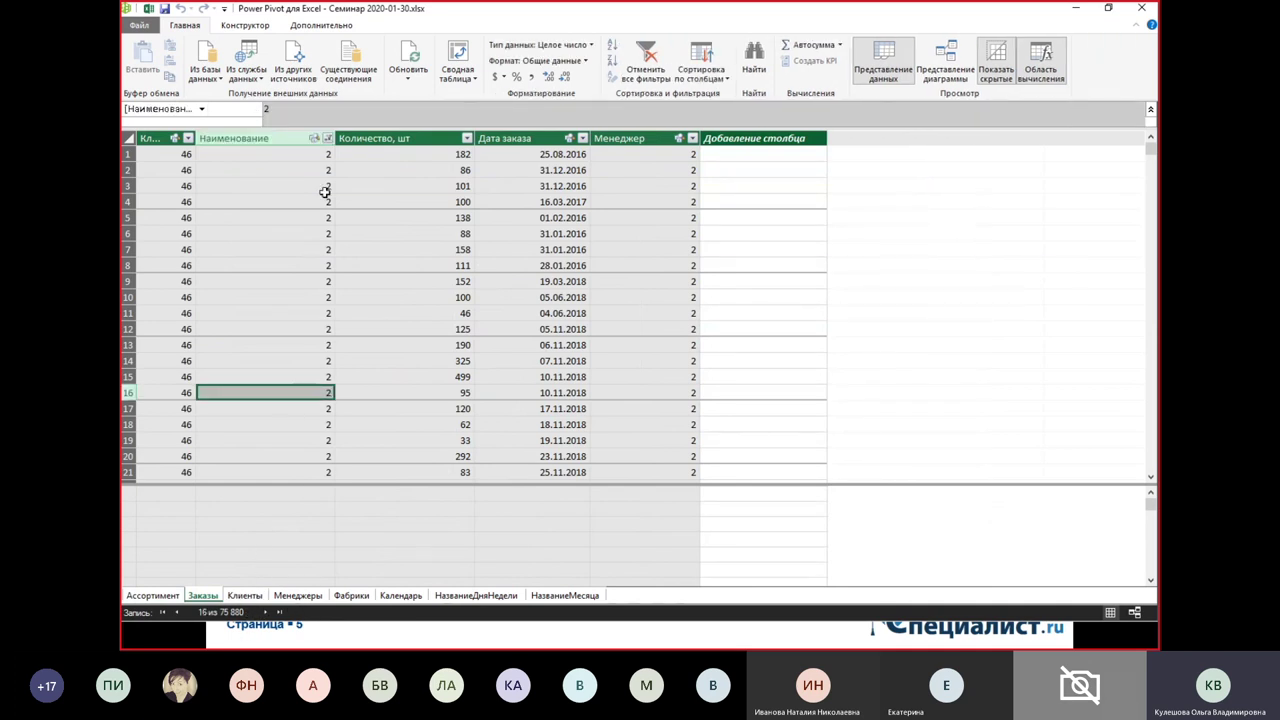
pyautogui.click(318, 142)
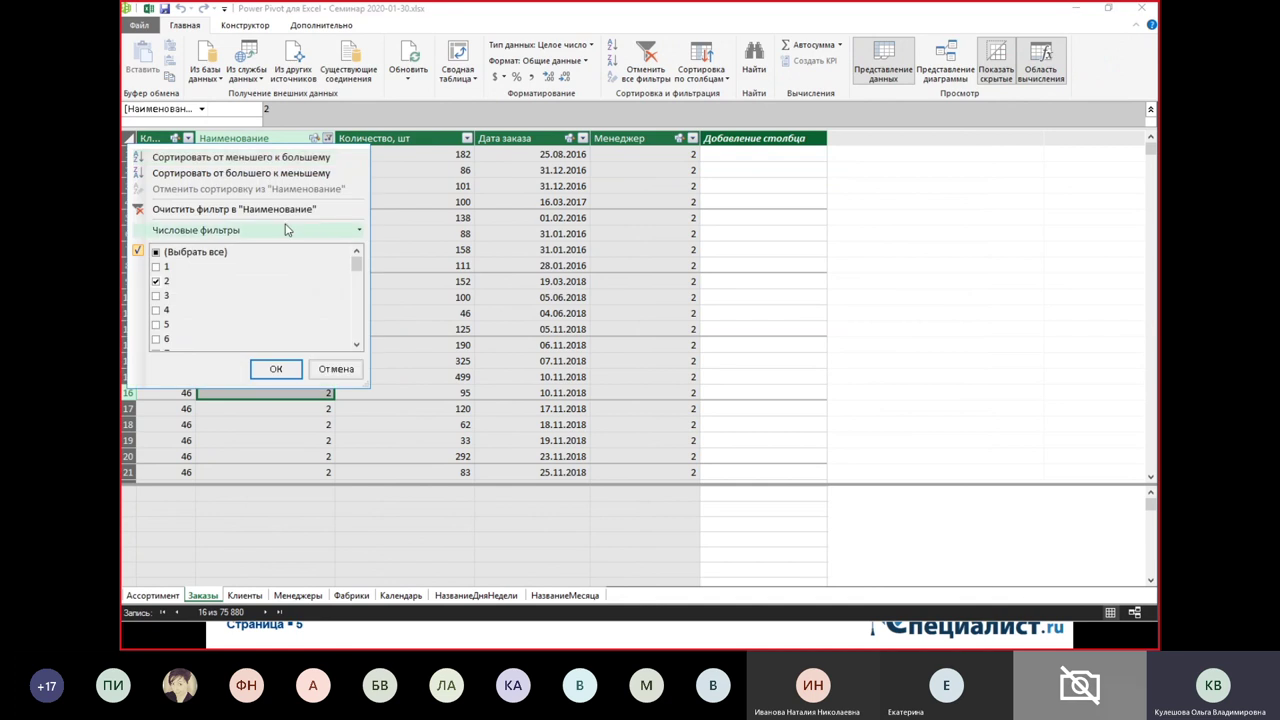
pyautogui.click(182, 209)
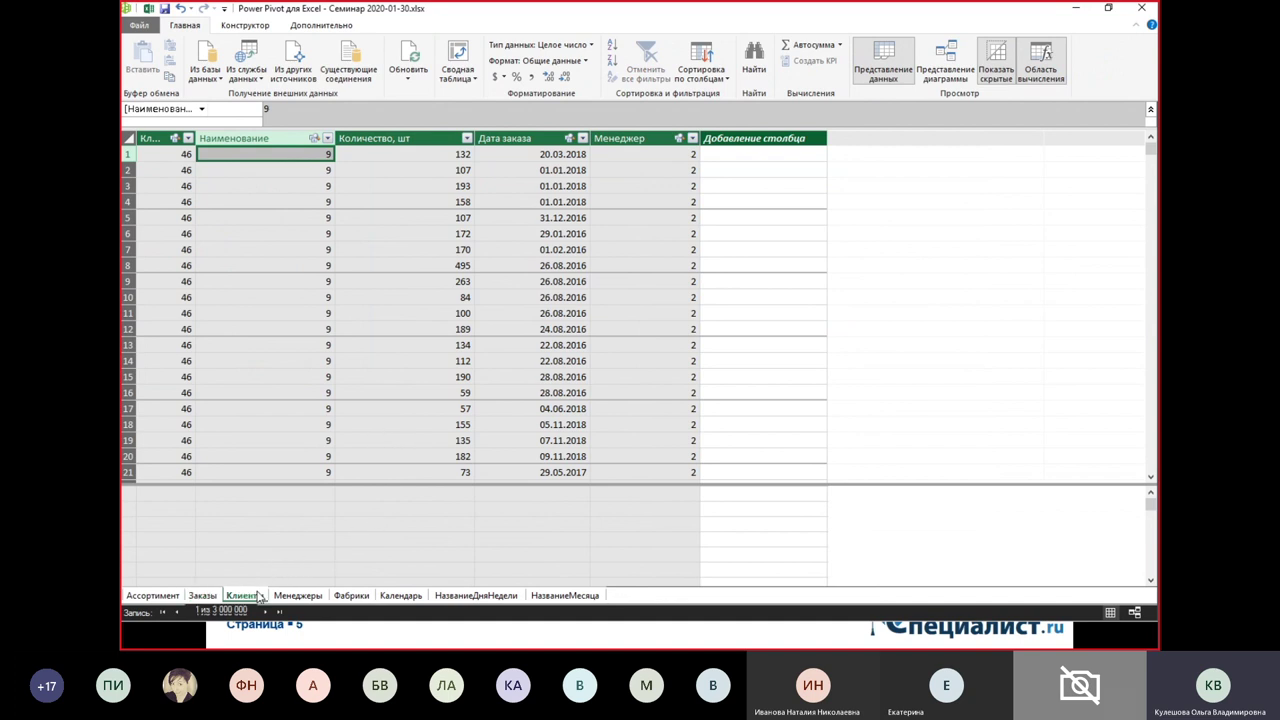
# - Move through Менеджеры, Фабрики and Календарь to the НазваниеДняНедели table
pyautogui.click(298, 595)
pyautogui.click(351, 595)
pyautogui.click(412, 596)
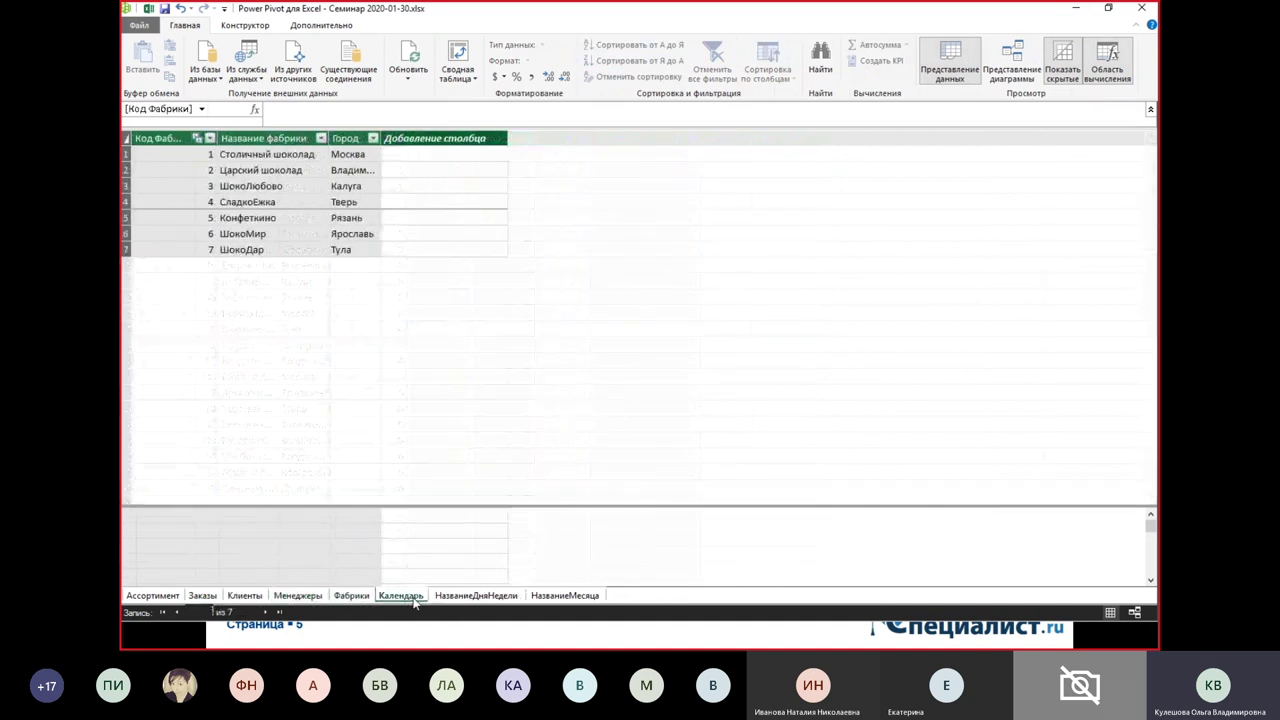
pyautogui.click(475, 595)
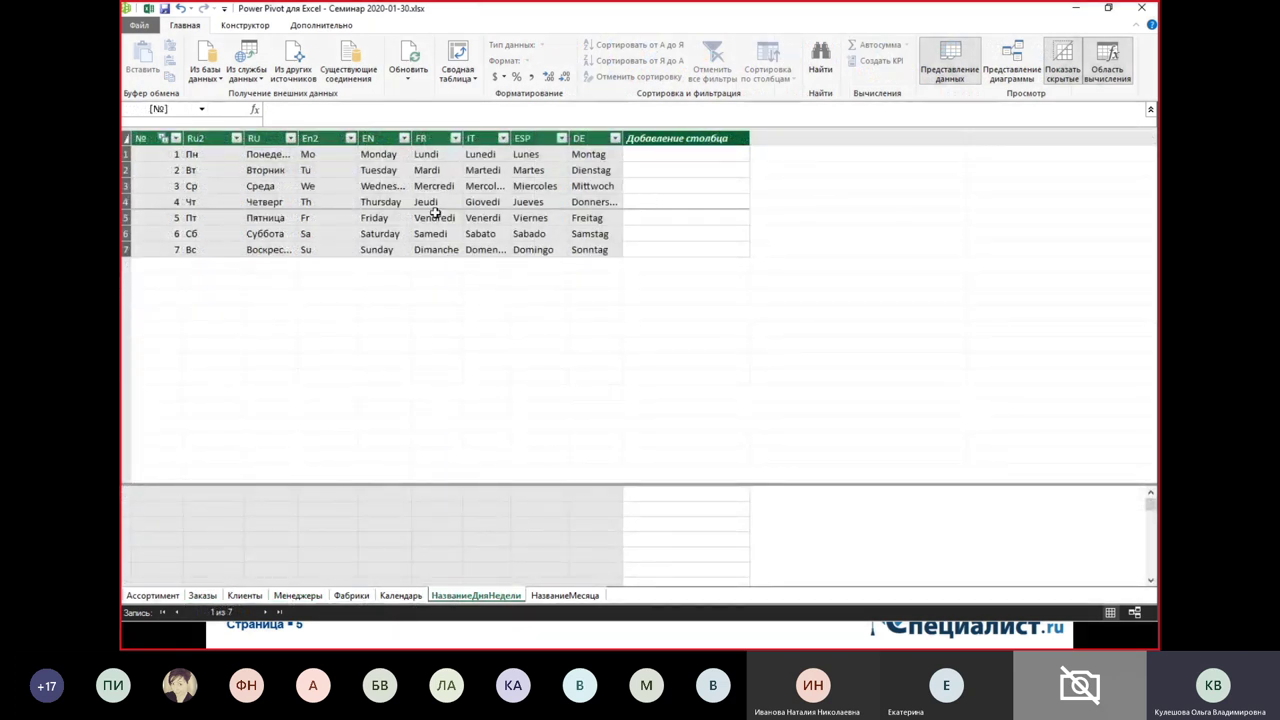
# - In Diagram View, reposition Календарь, its lookup tables, Клиенты, Менеджеры and Ассортимент around Заказы, then zoom in
pyautogui.click(1011, 66)
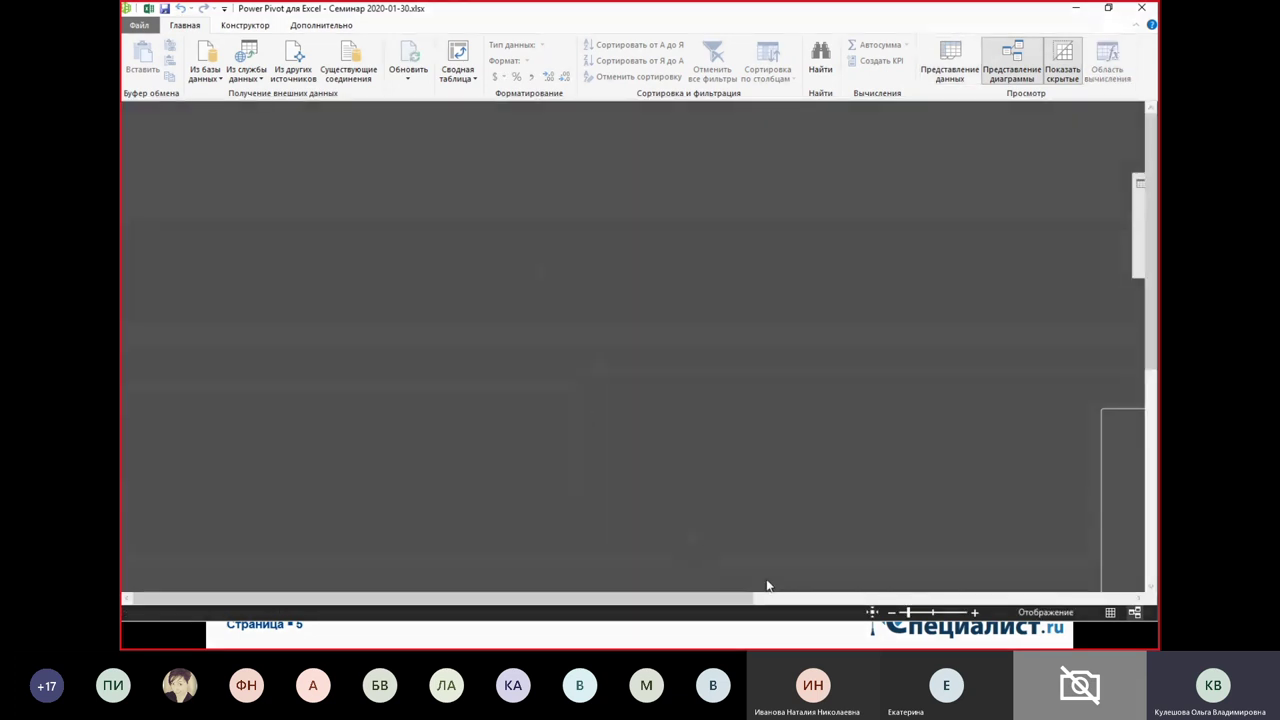
pyautogui.click(872, 612)
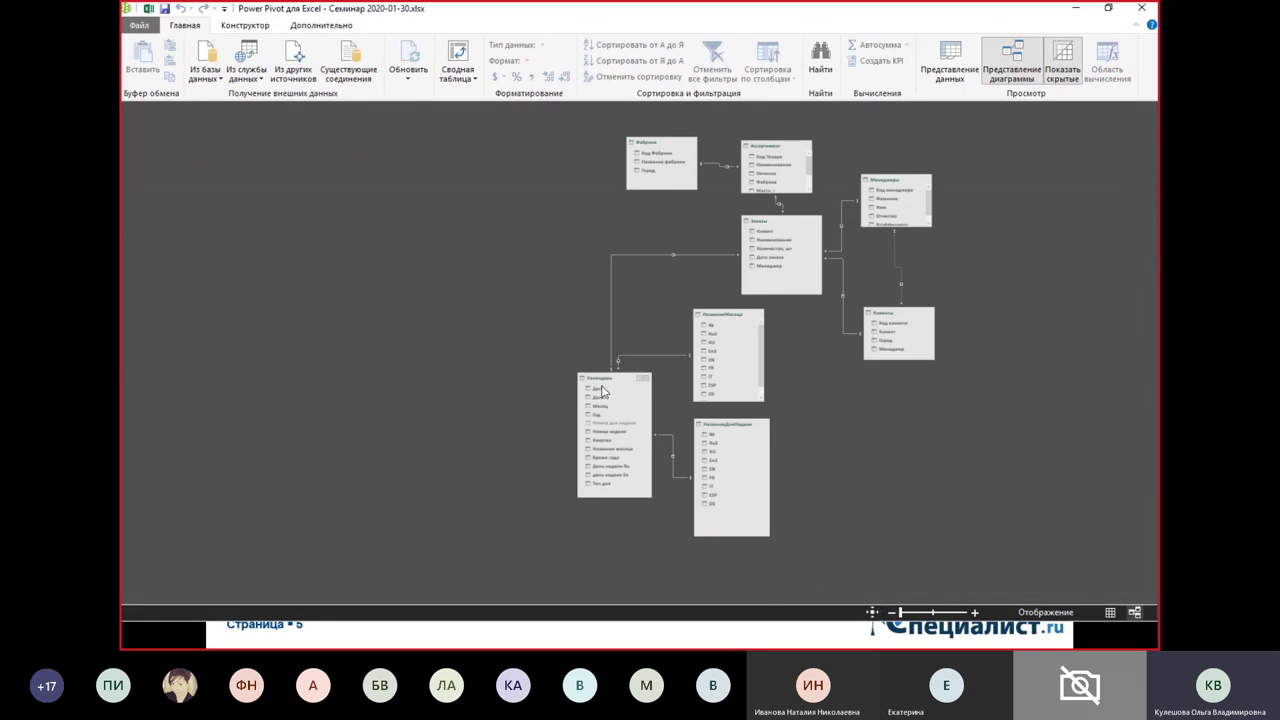
pyautogui.moveTo(616, 422); pyautogui.dragTo(455, 250)
pyautogui.moveTo(708, 315); pyautogui.dragTo(618, 282)
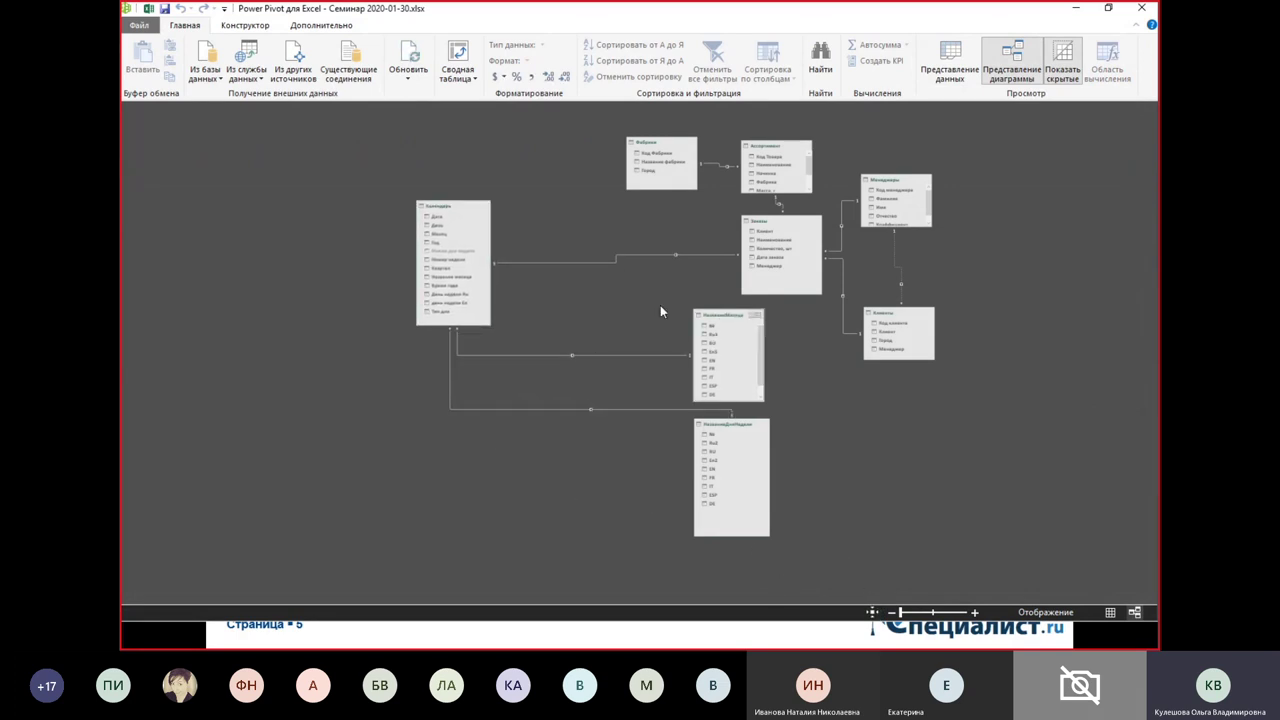
pyautogui.moveTo(728, 422)
pyautogui.mouseDown()
pyautogui.moveTo(605, 425)
pyautogui.moveTo(478, 354)
pyautogui.mouseUp()
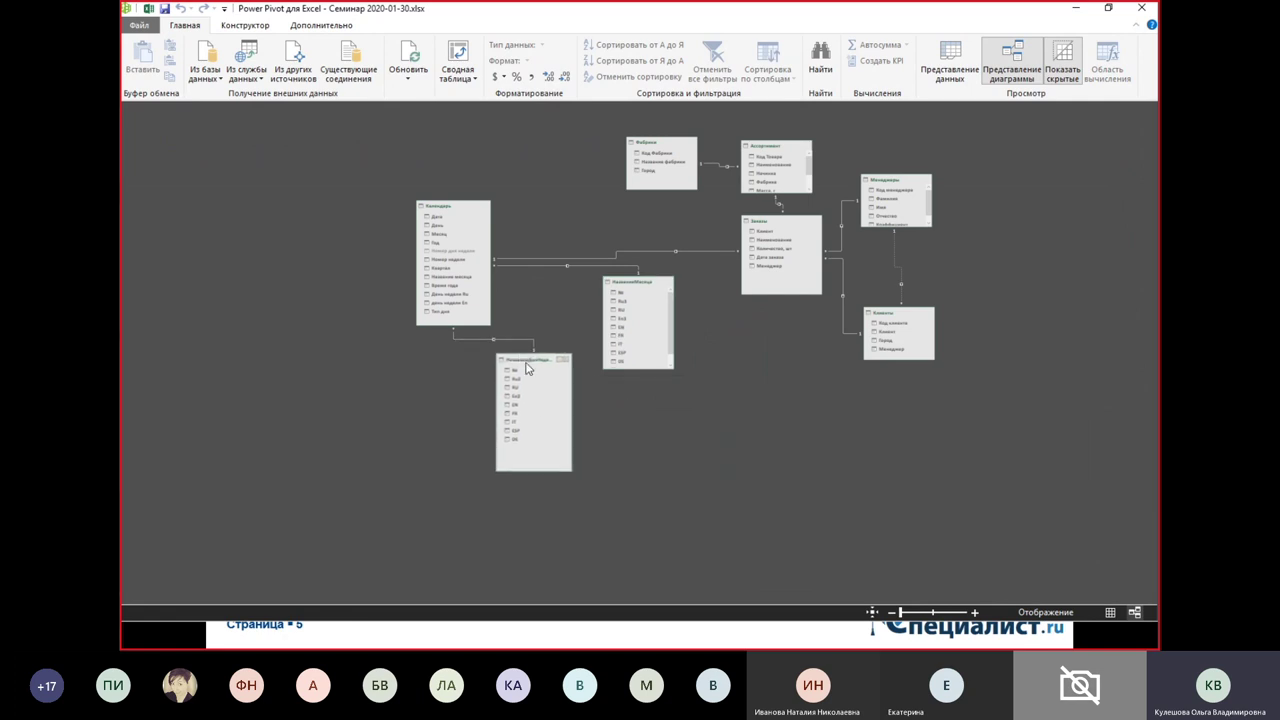
pyautogui.moveTo(895, 320); pyautogui.dragTo(900, 345)
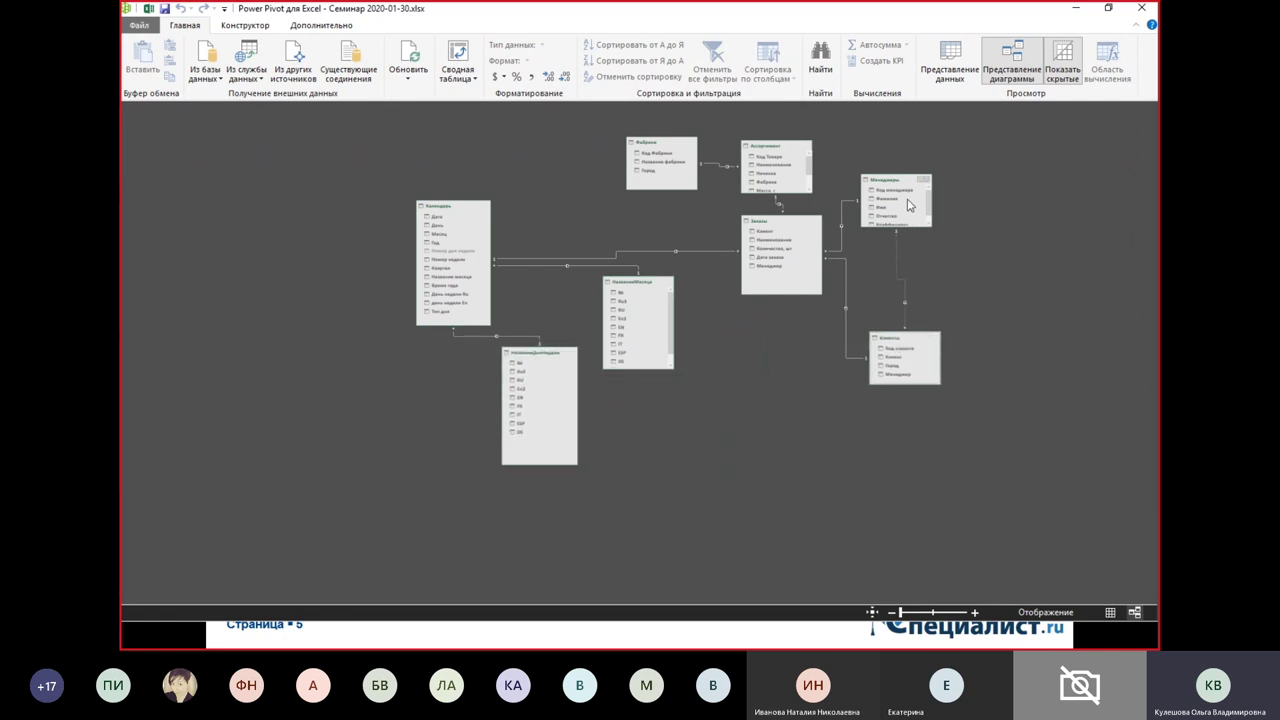
pyautogui.moveTo(898, 181); pyautogui.dragTo(922, 173)
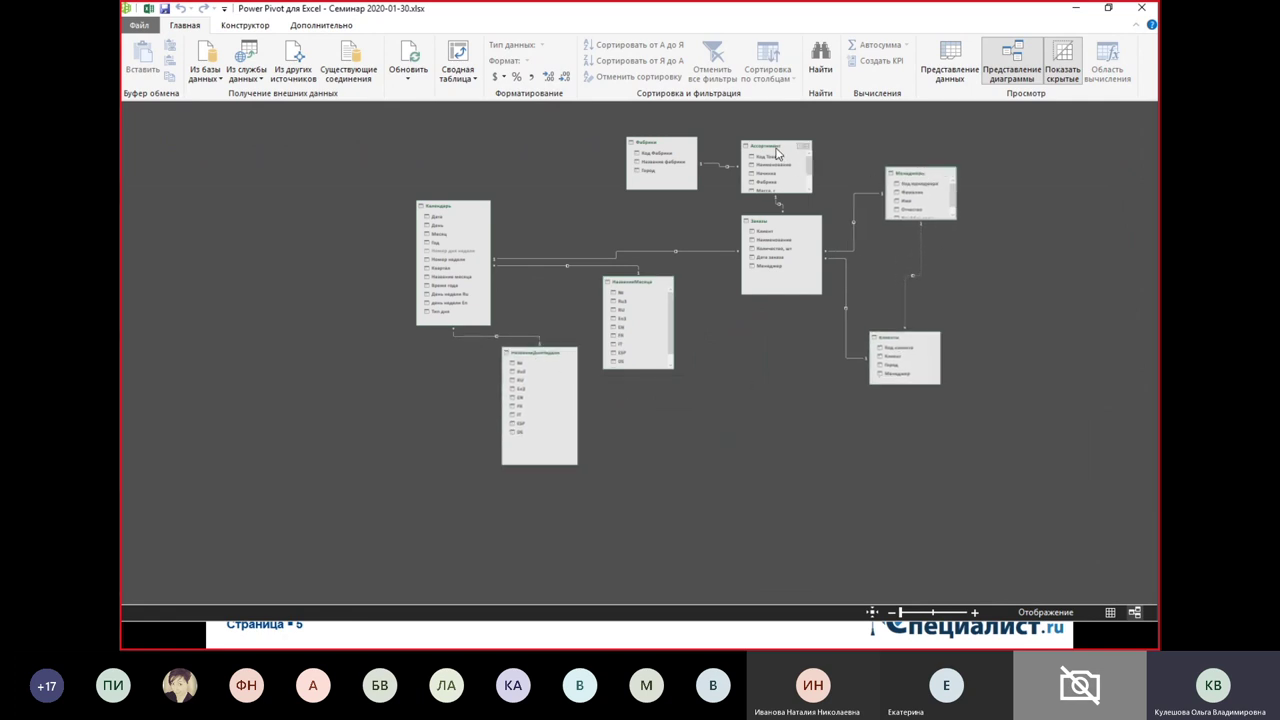
pyautogui.moveTo(779, 152); pyautogui.dragTo(792, 134)
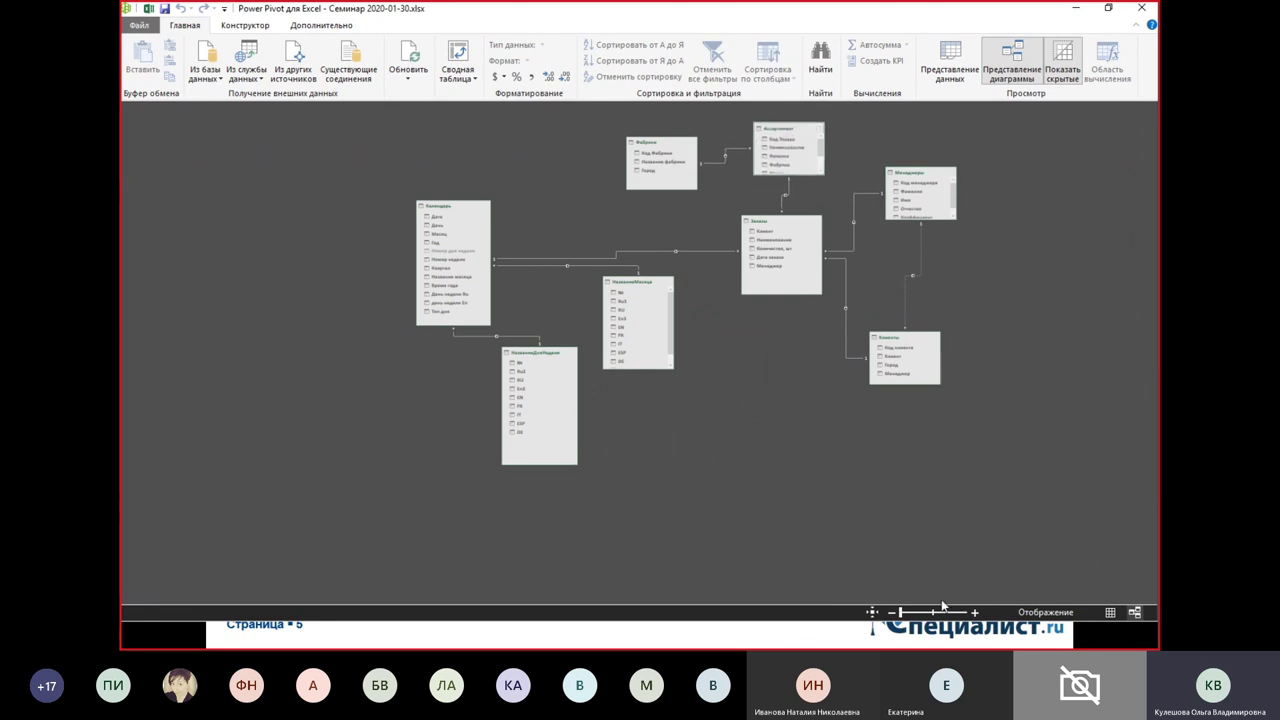
pyautogui.click(974, 614)
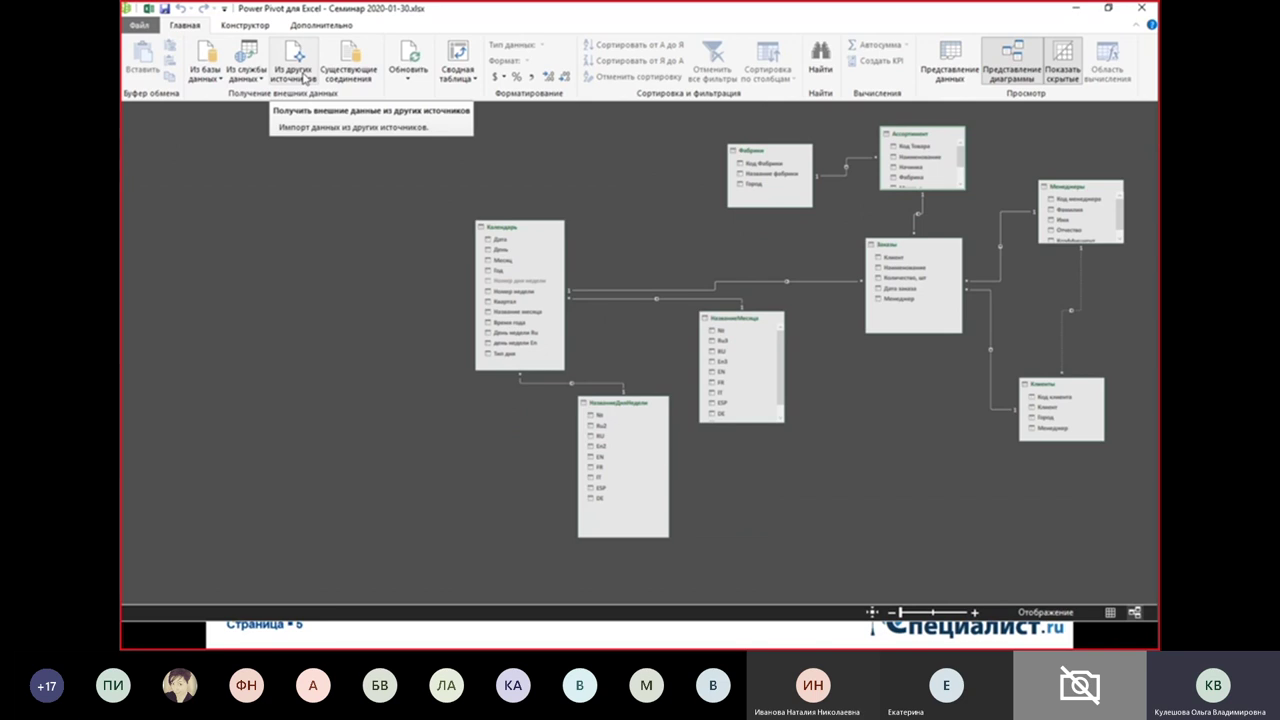
# - Start the Table Import Wizard from other sources and look through the data source list
pyautogui.click(304, 77)
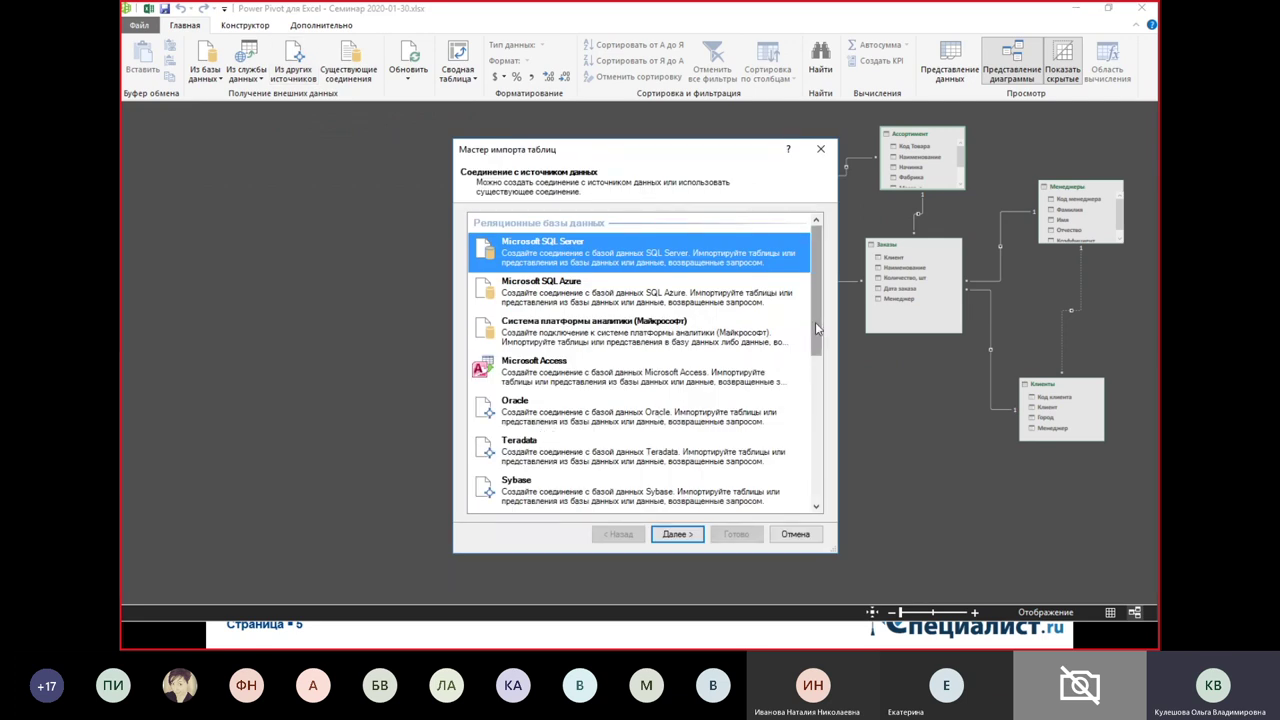
pyautogui.scroll(-3, 817, 332)
pyautogui.scroll(-3, 817, 332)
pyautogui.scroll(8, 811, 298)
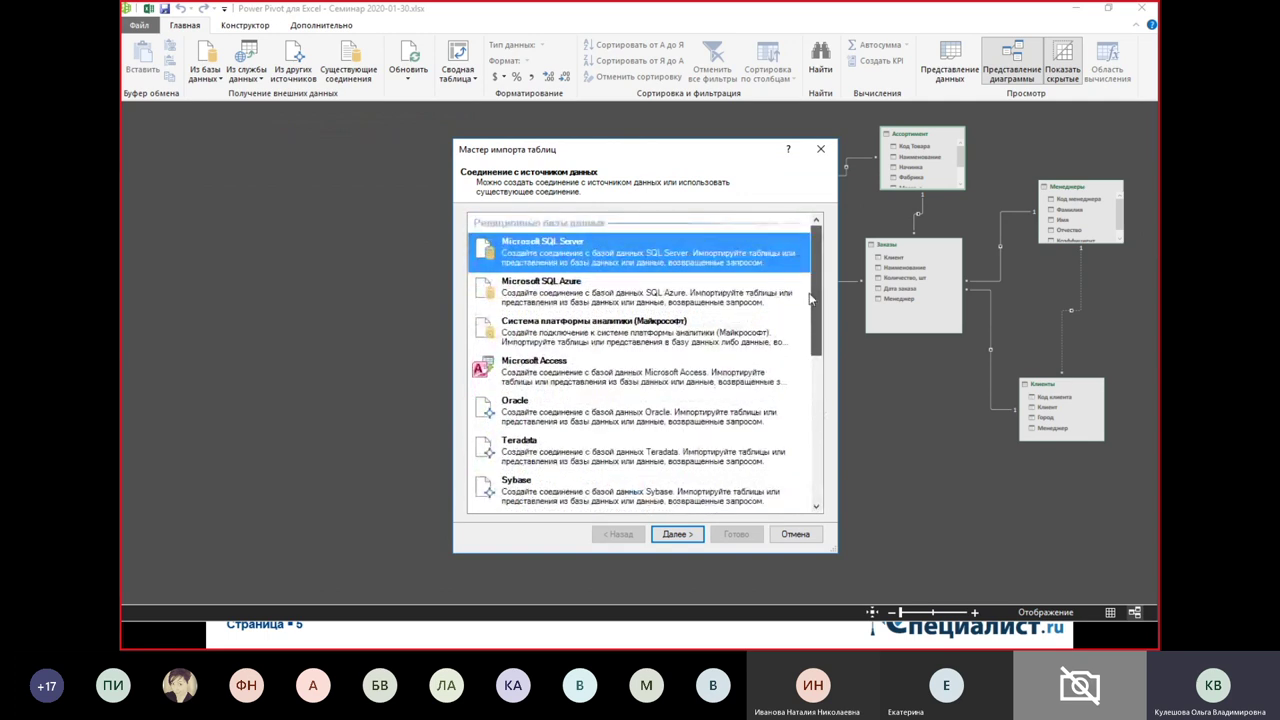
pyautogui.scroll(-2, 811, 298)
pyautogui.scroll(-4, 811, 298)
pyautogui.scroll(8, 811, 298)
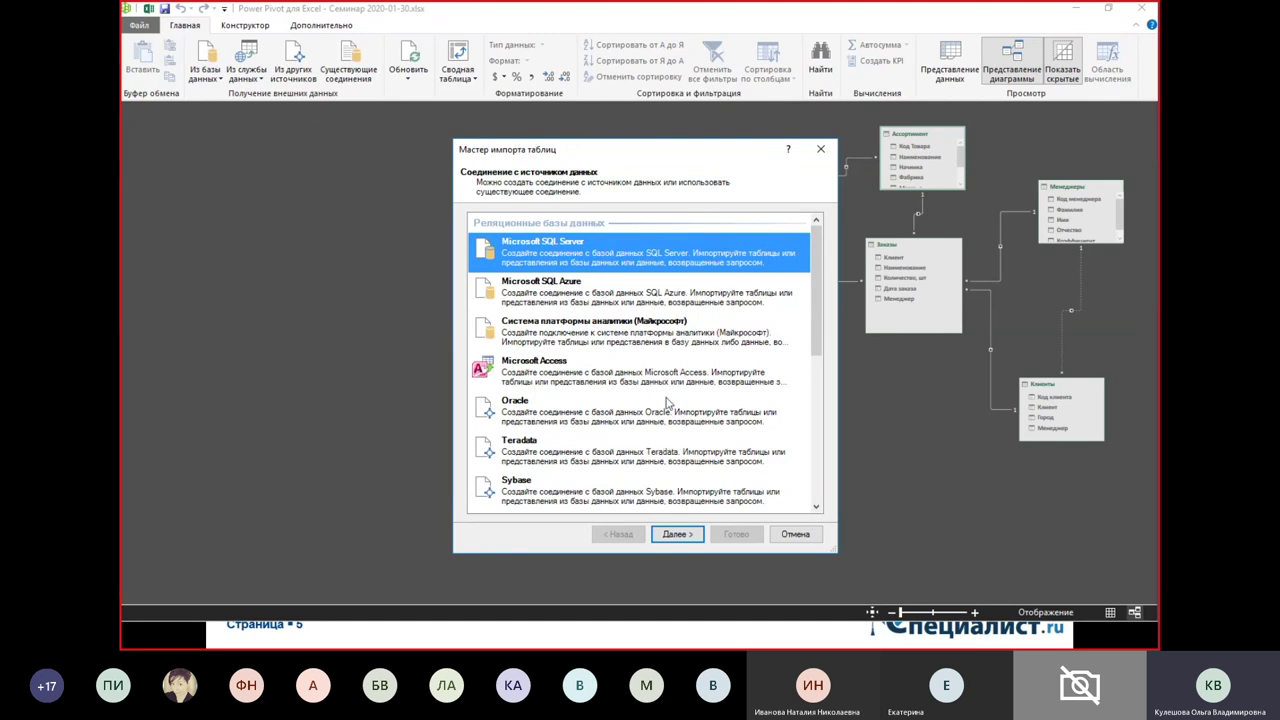
# - Preview the Microsoft SQL Server connection page with SQL Server authentication, then return to the list
pyautogui.click(680, 534)
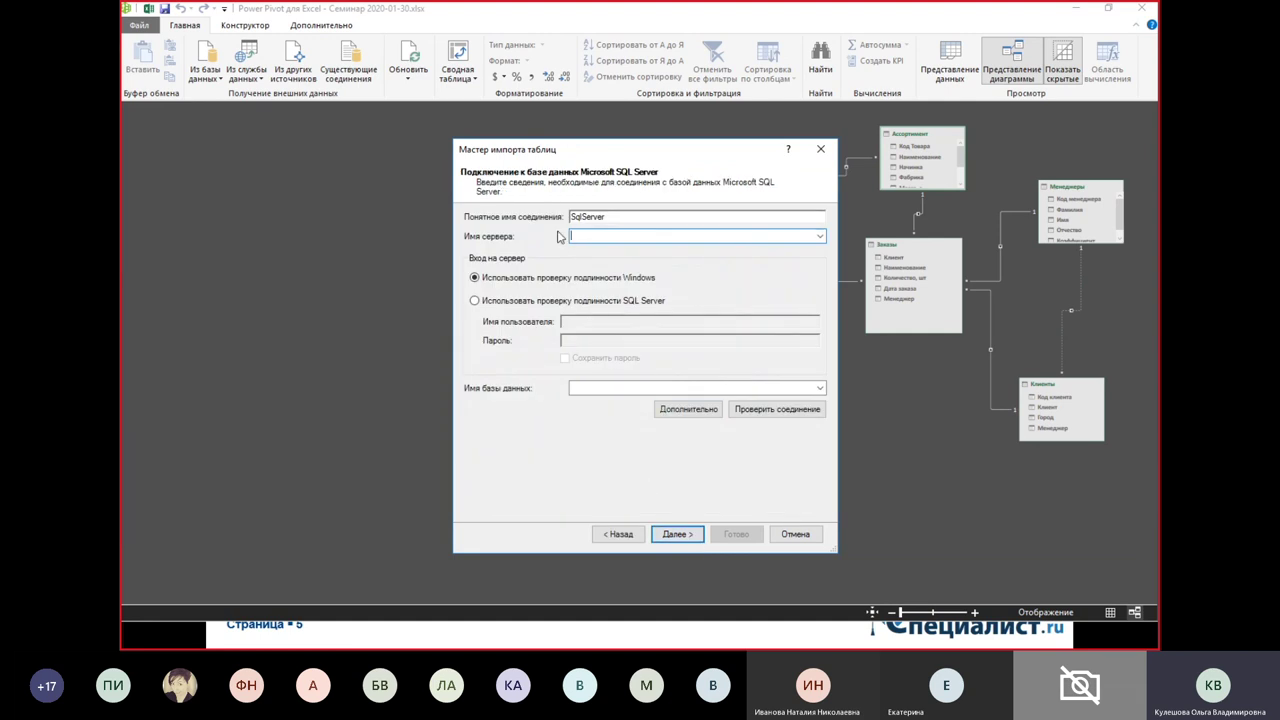
pyautogui.click(567, 305)
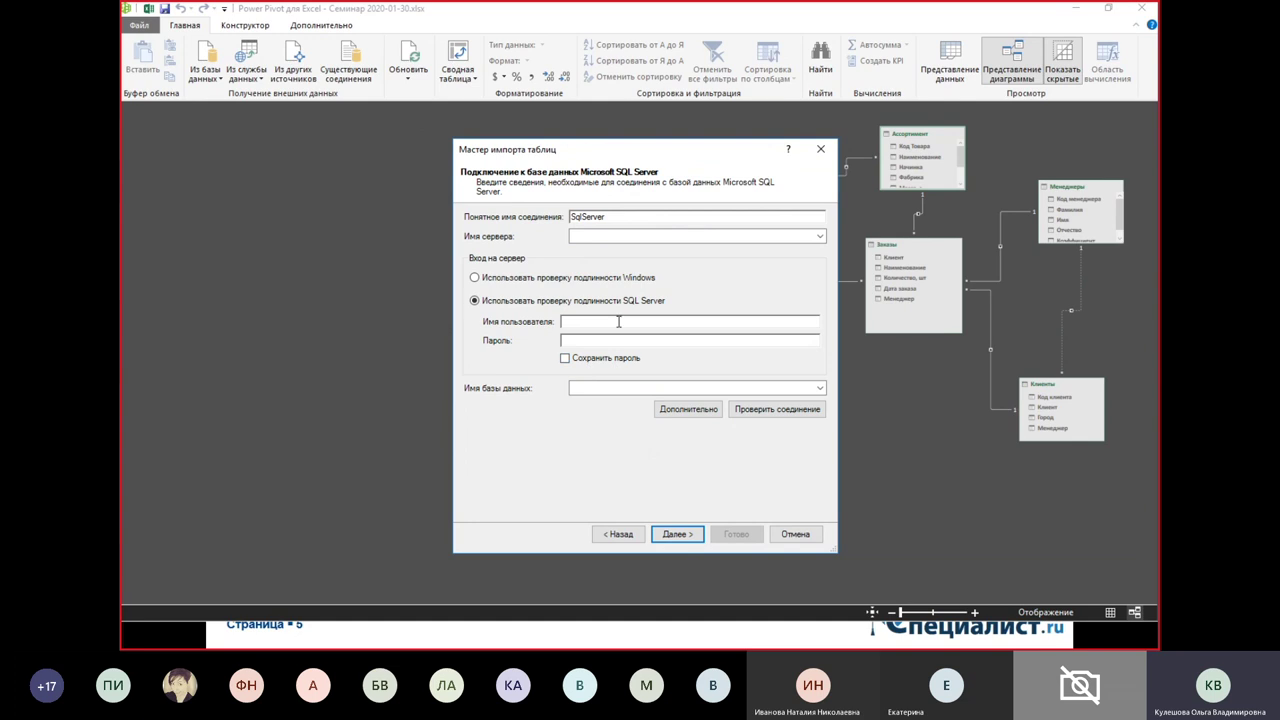
pyautogui.click(633, 536)
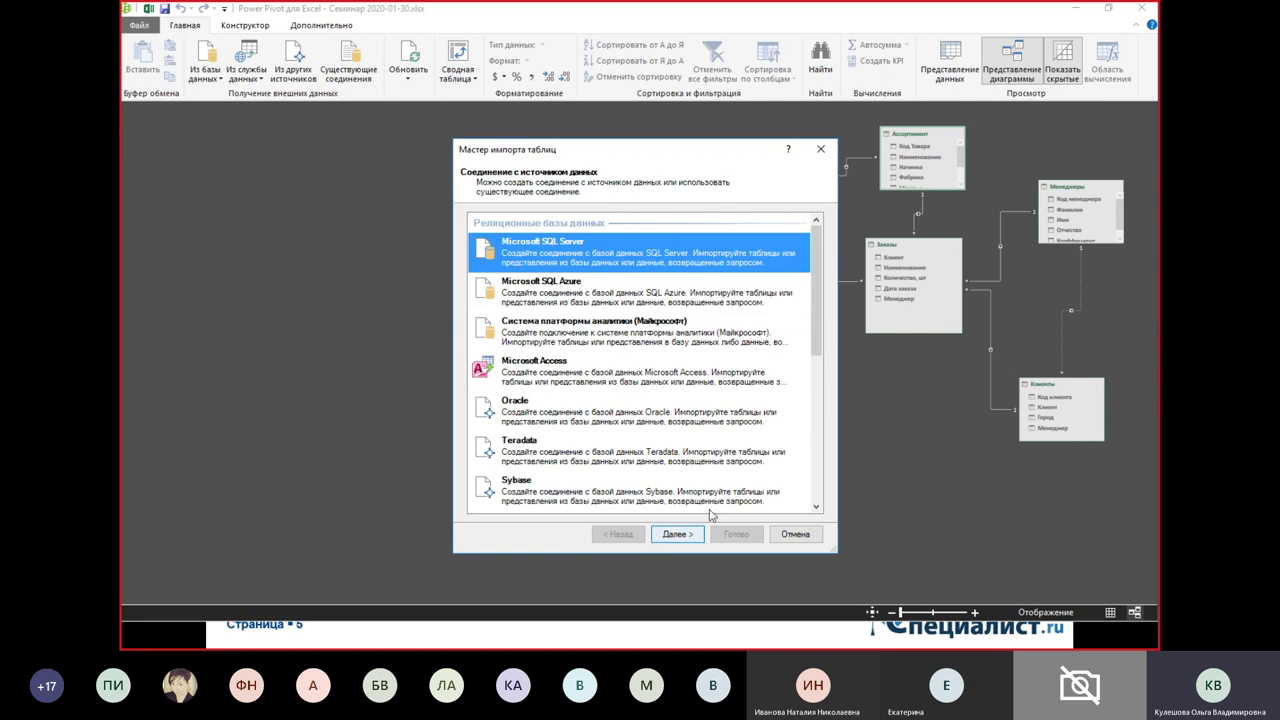
# - Choose Файл Excel as the import source and browse for the source workbook
pyautogui.moveTo(694, 152); pyautogui.dragTo(555, 122)
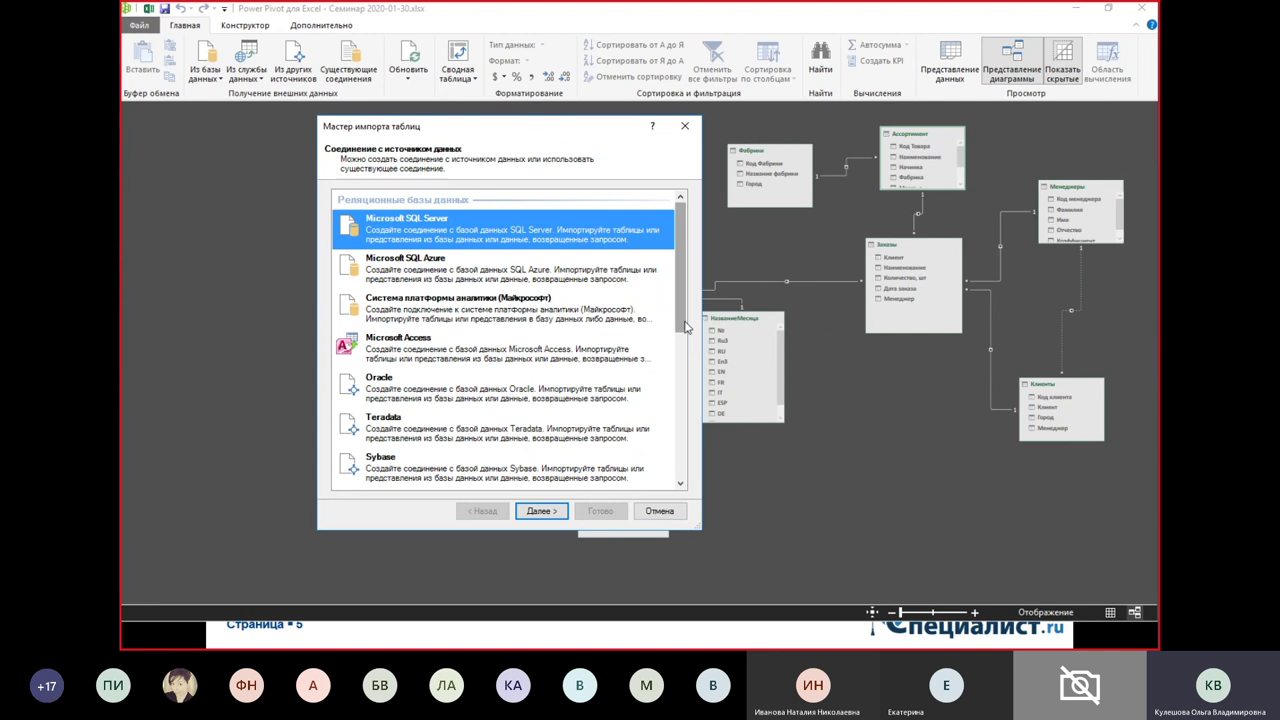
pyautogui.moveTo(681, 323); pyautogui.dragTo(681, 461)
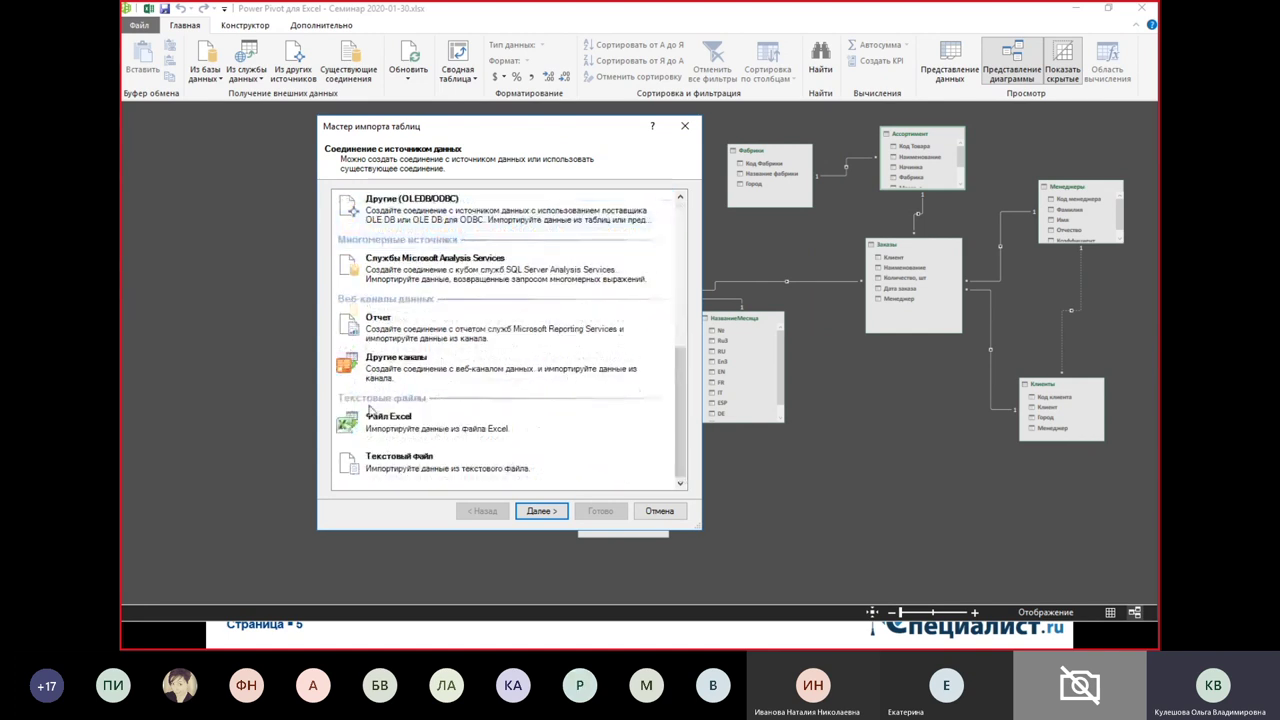
pyautogui.click(396, 428)
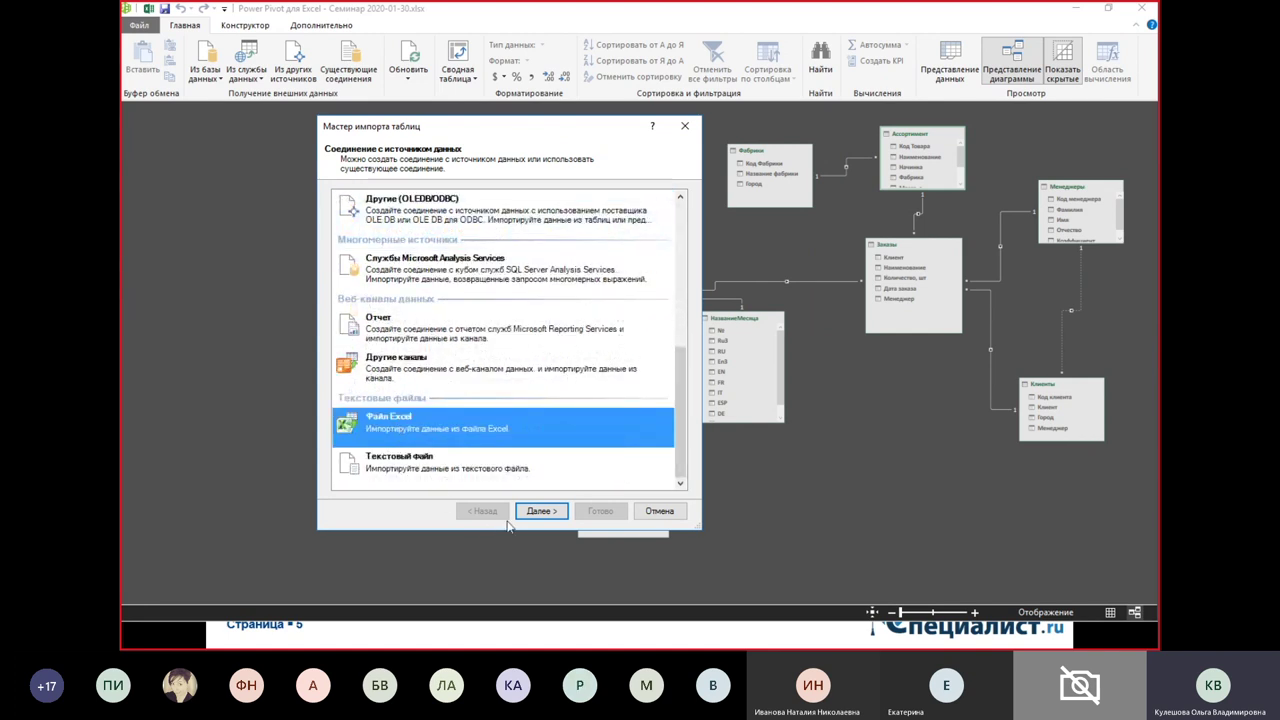
pyautogui.click(547, 512)
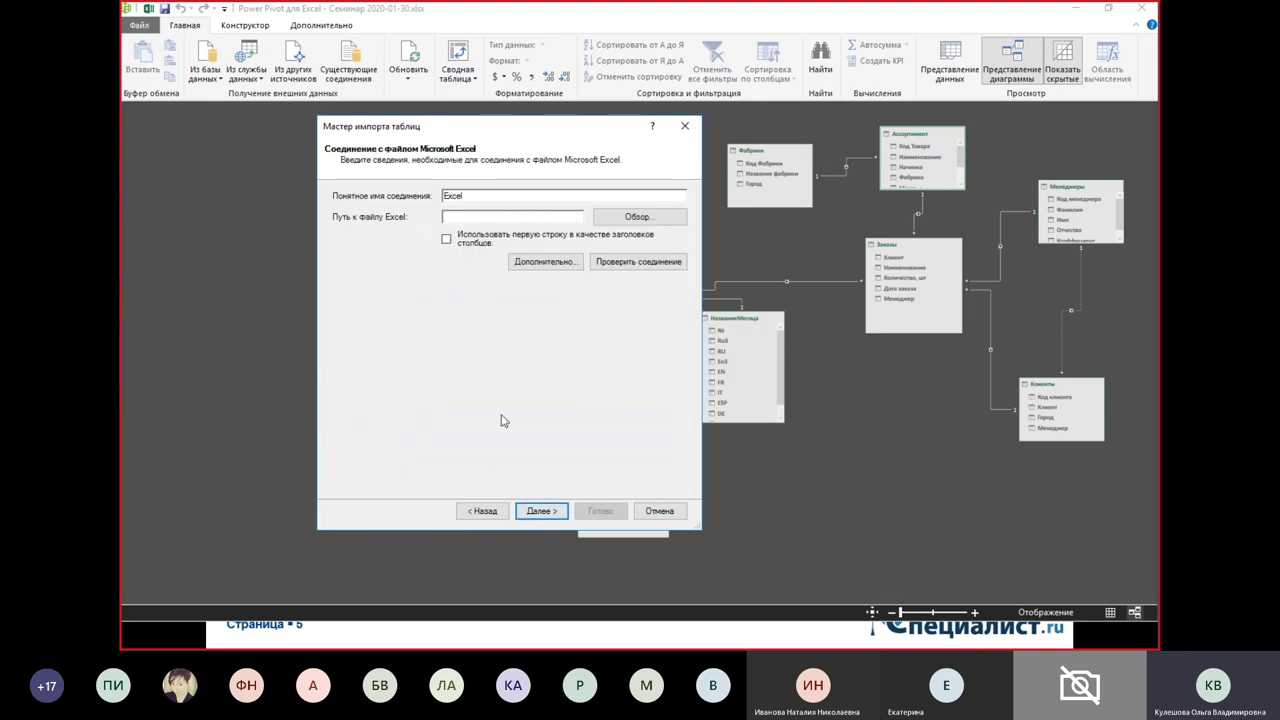
pyautogui.click(631, 218)
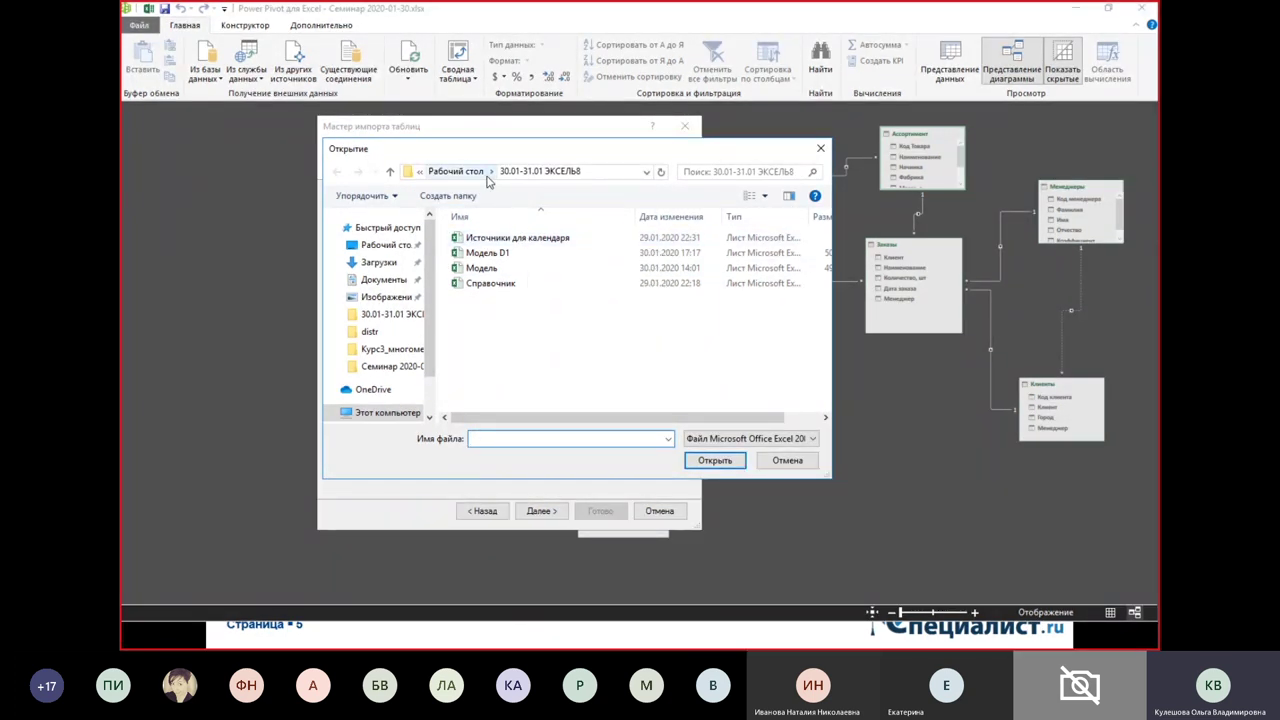
# - Connect to Источники.xlsx in Семинар 2020-01-30, using the first row as column headers
pyautogui.click(476, 175)
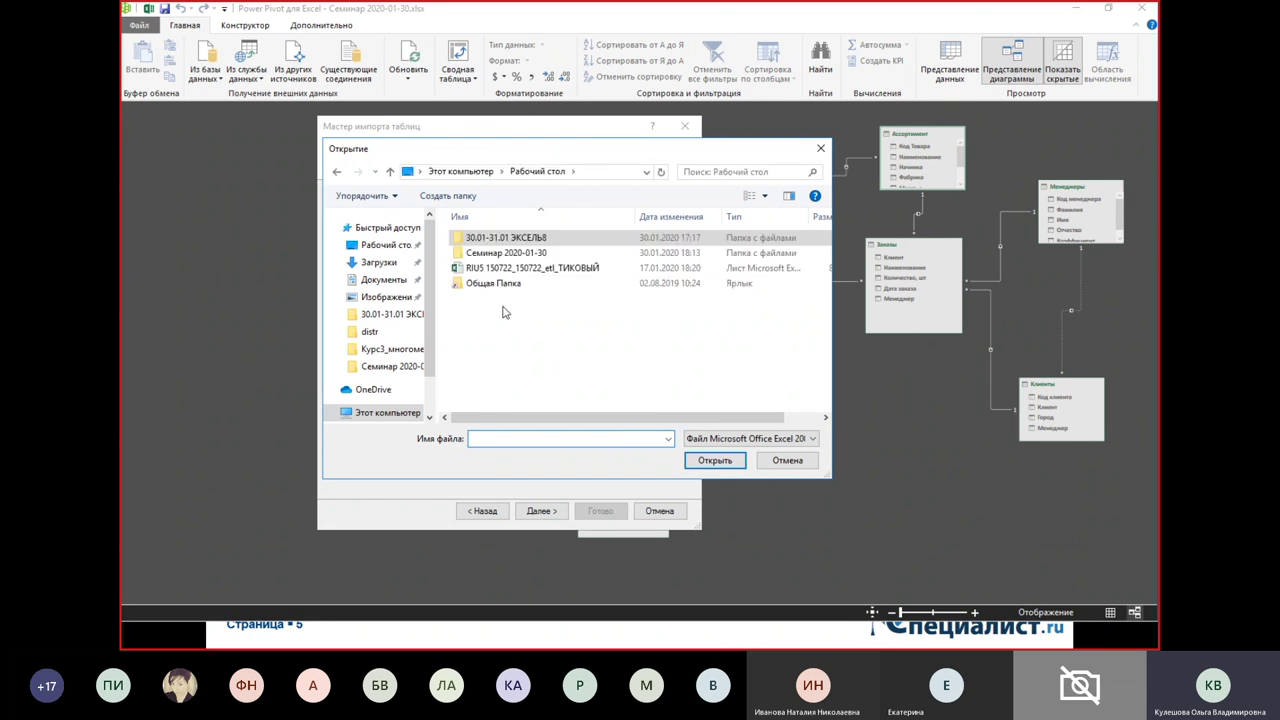
pyautogui.doubleClick(508, 254)
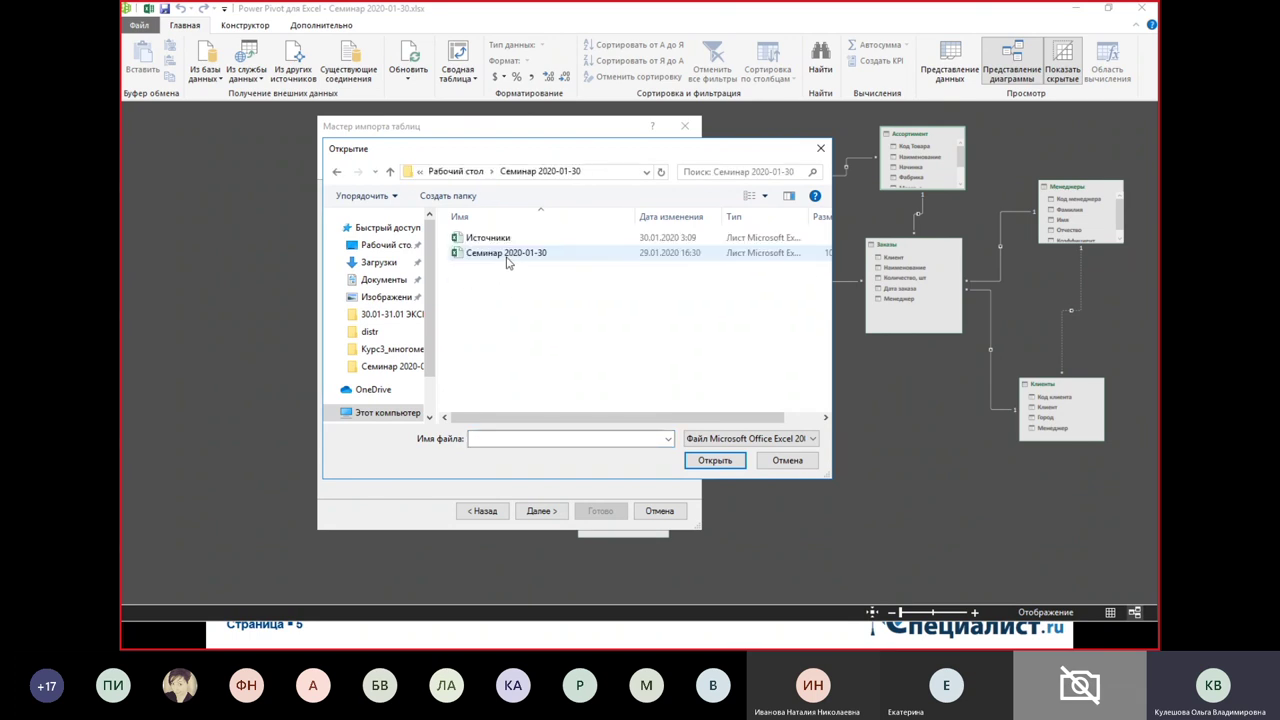
pyautogui.doubleClick(502, 240)
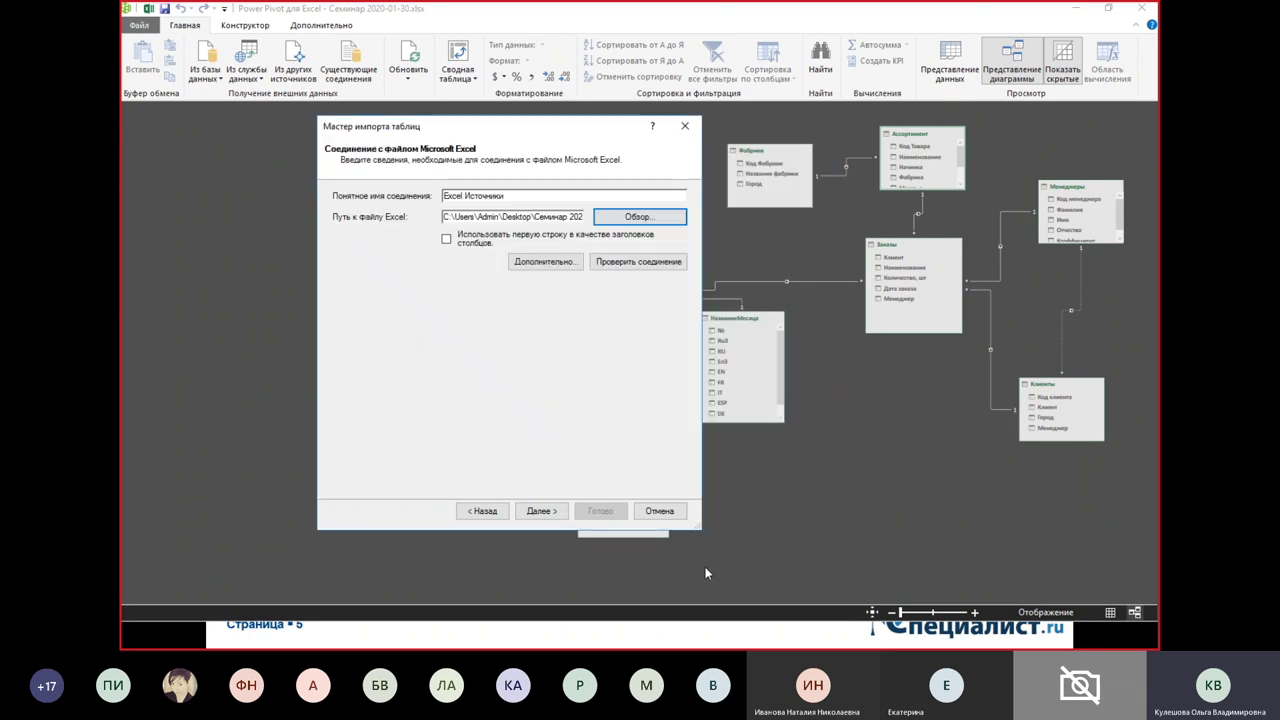
pyautogui.click(447, 242)
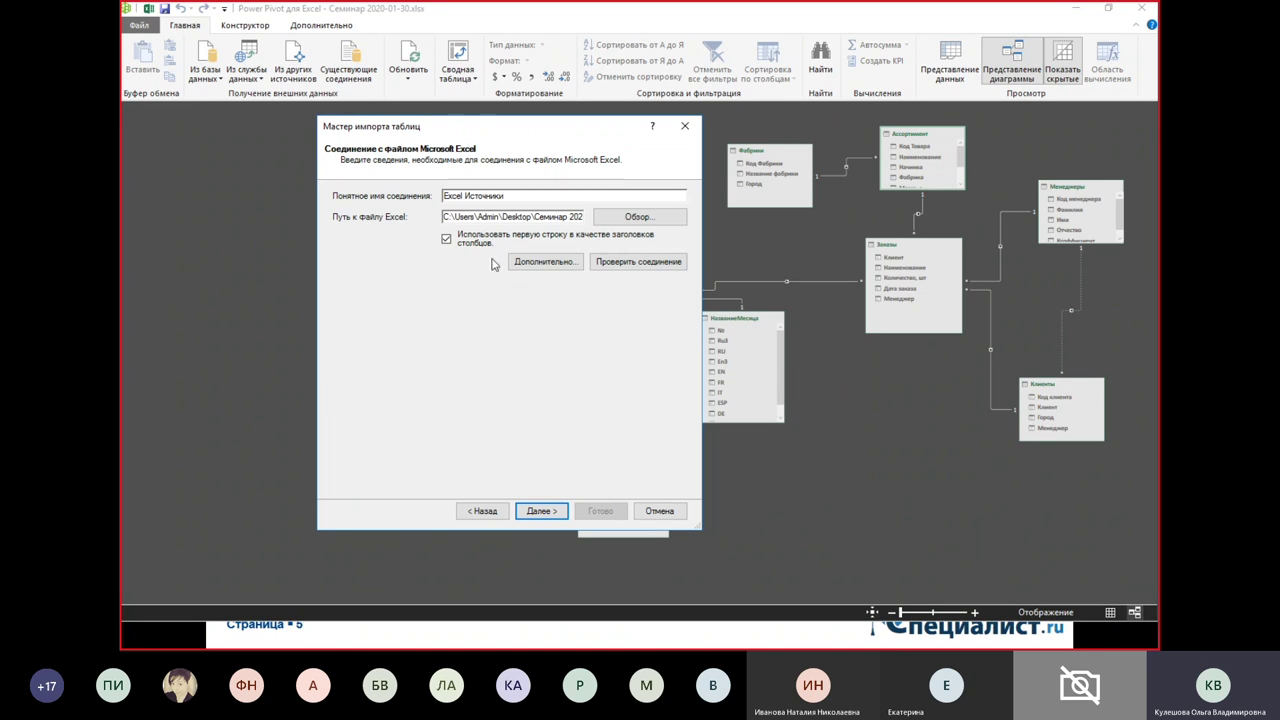
pyautogui.click(541, 511)
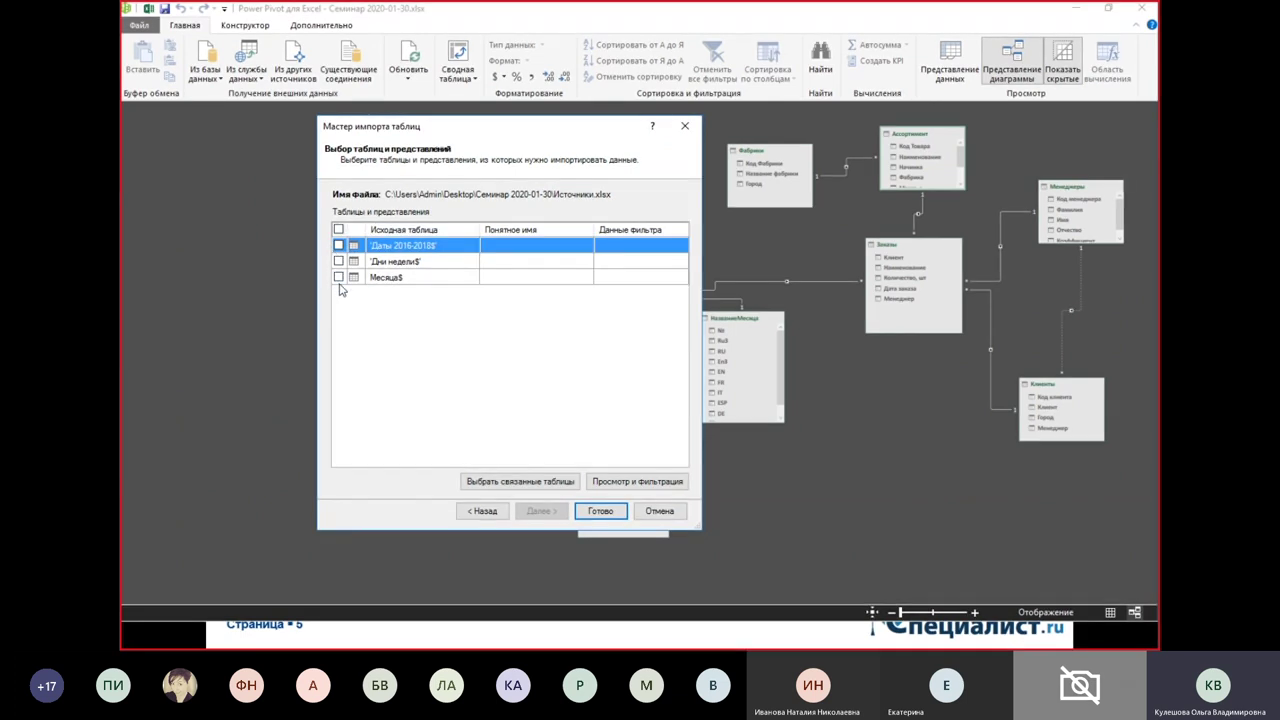
# - Preview the Даты 2016-2018$ sheet's data, widening the Дата column
pyautogui.click(410, 246)
pyautogui.click(659, 487)
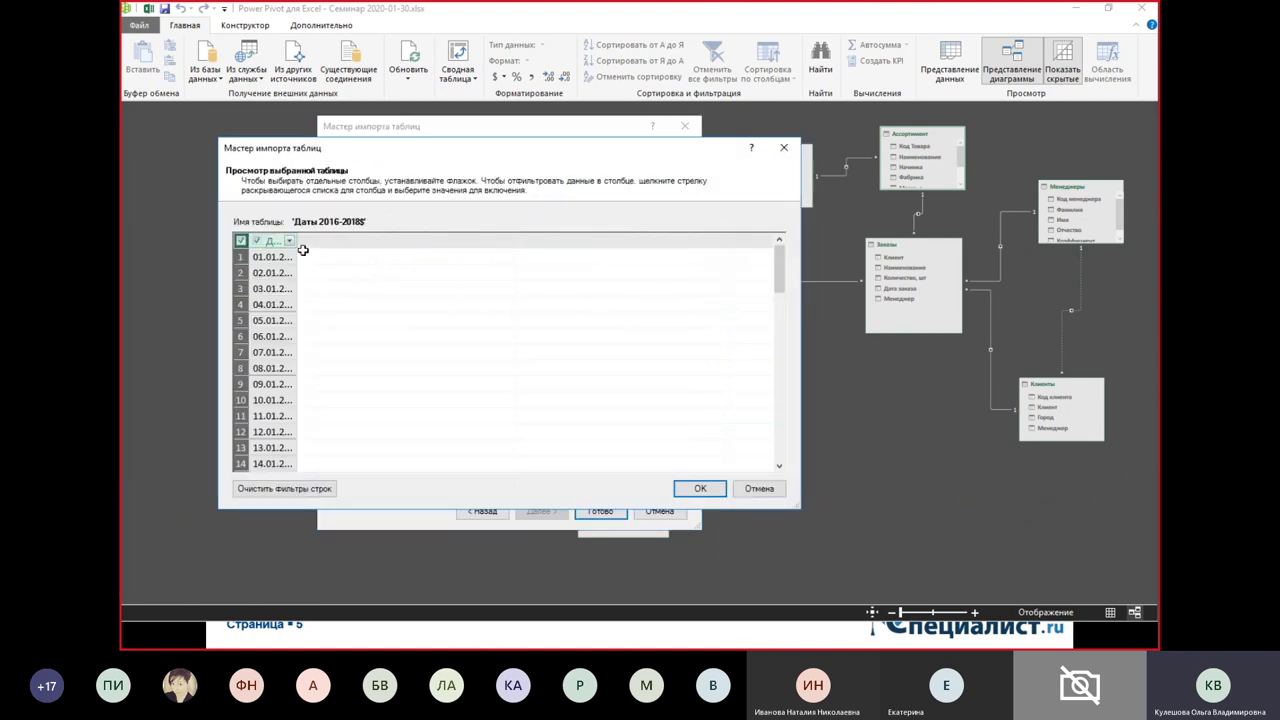
pyautogui.doubleClick(298, 241)
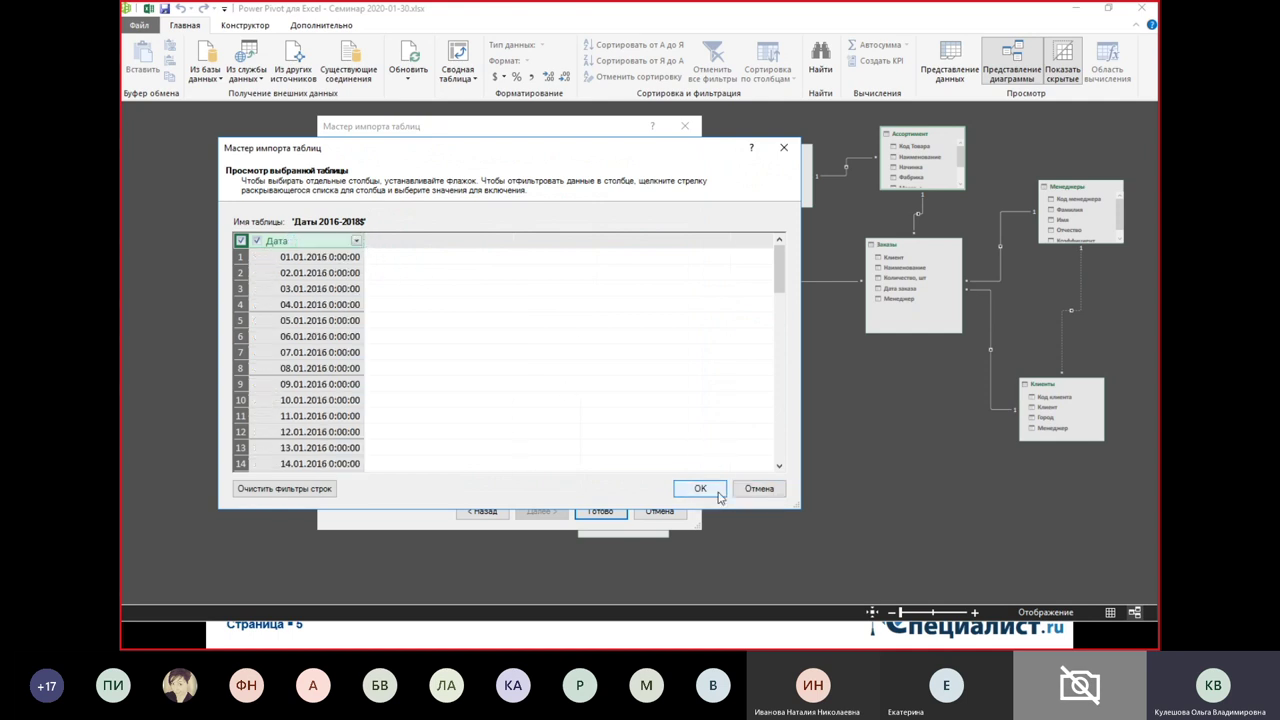
pyautogui.click(719, 494)
# - Preview the Дни недели$ sheet, then mark the Месяца$ sheet for import
pyautogui.click(384, 263)
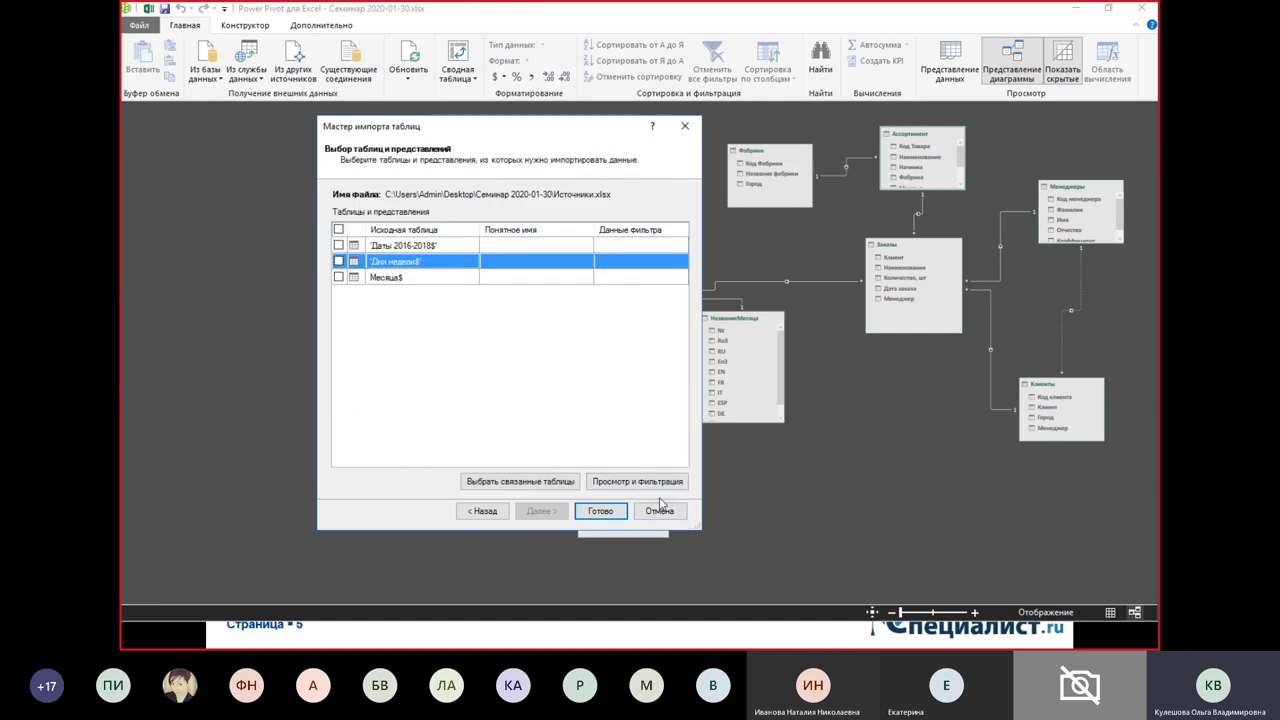
pyautogui.click(665, 485)
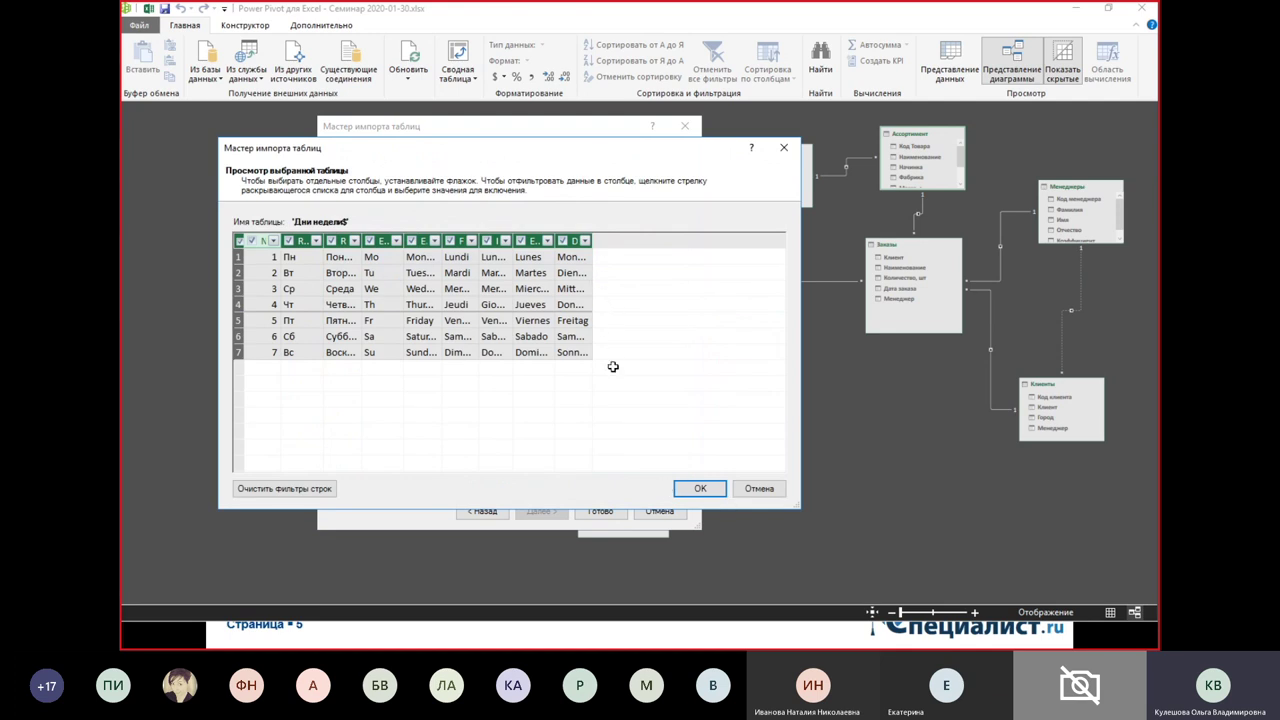
pyautogui.click(697, 490)
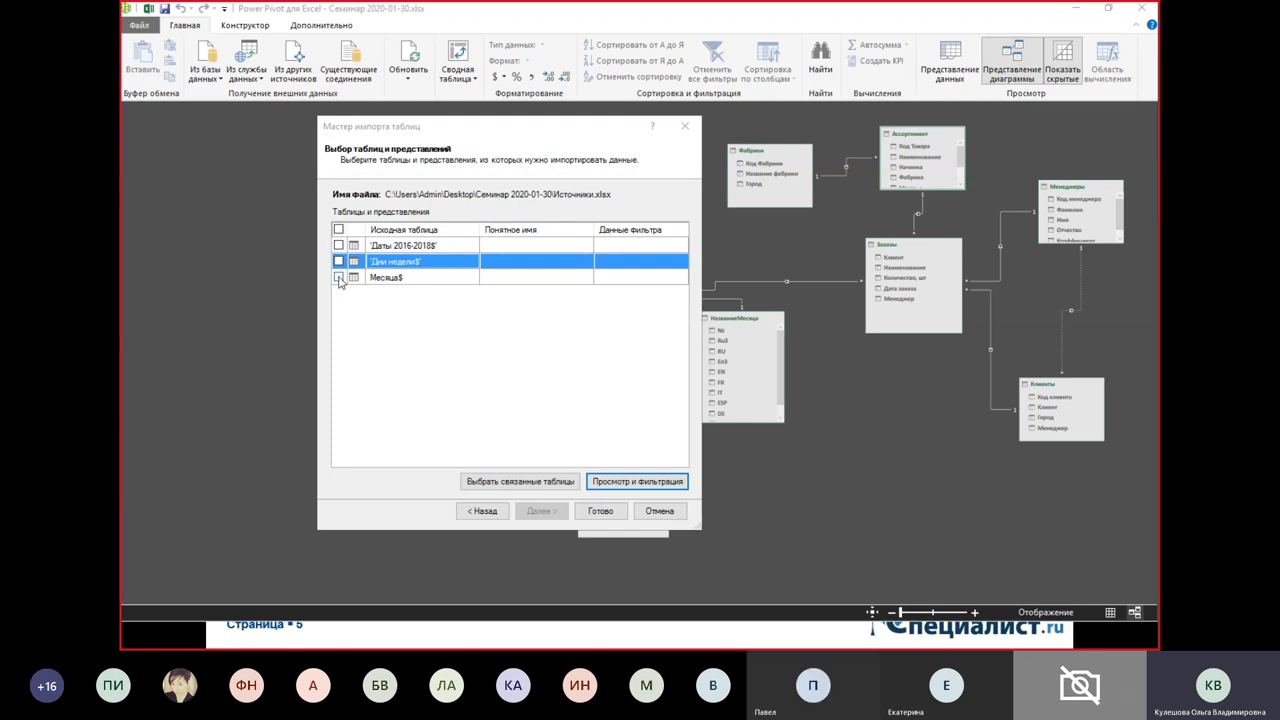
pyautogui.click(338, 277)
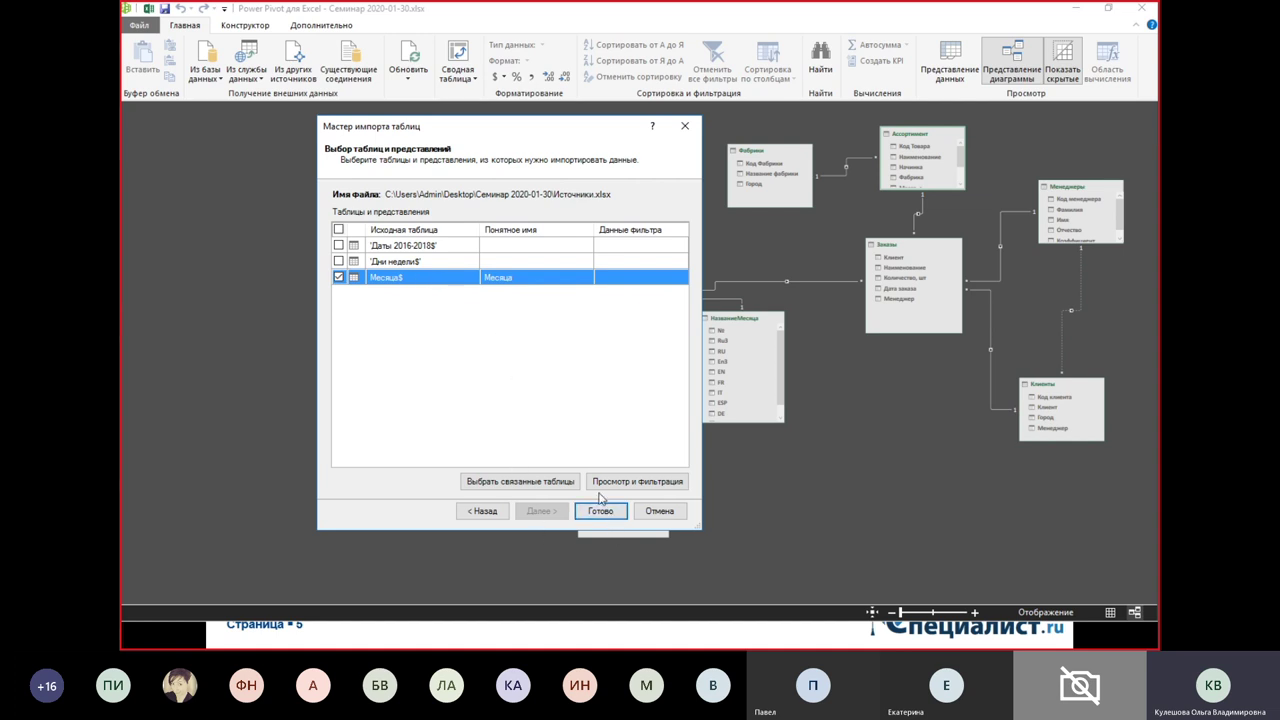
# - Import the checked Даты 2016-2018, Дни недели and Месяца sheets into the data model
pyautogui.click(338, 245)
pyautogui.click(338, 261)
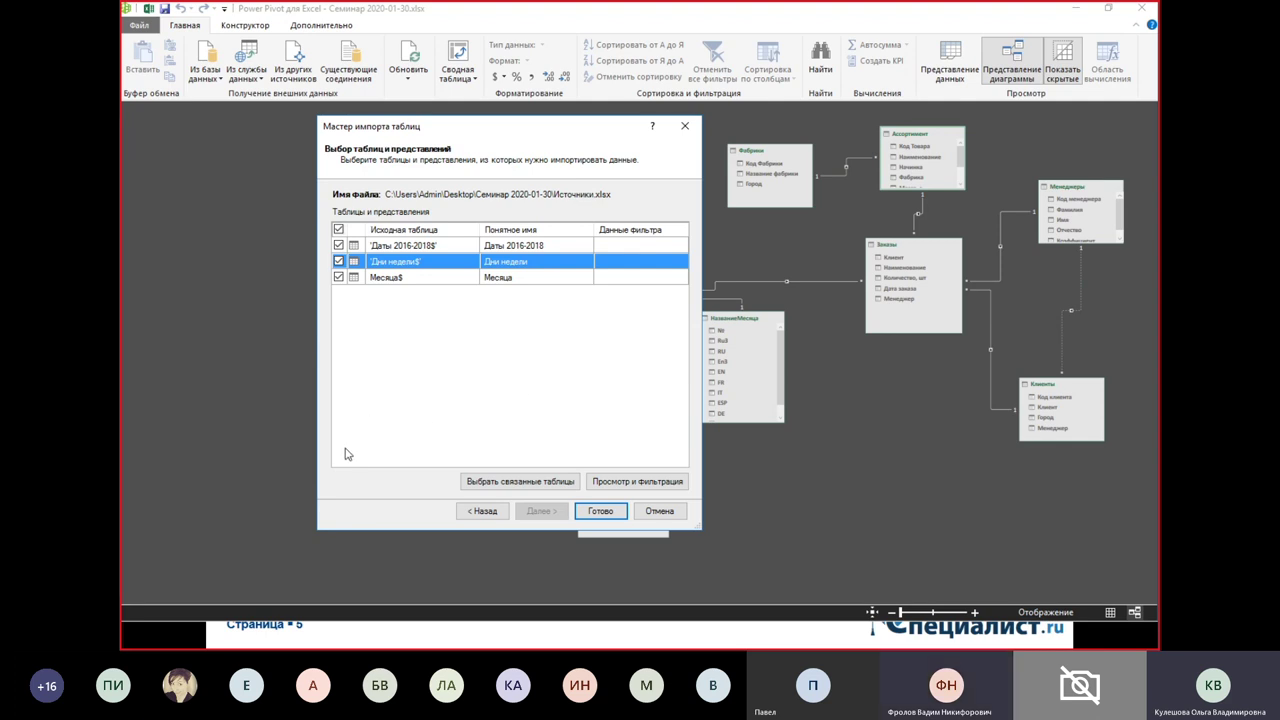
pyautogui.moveTo(511, 129); pyautogui.dragTo(535, 142)
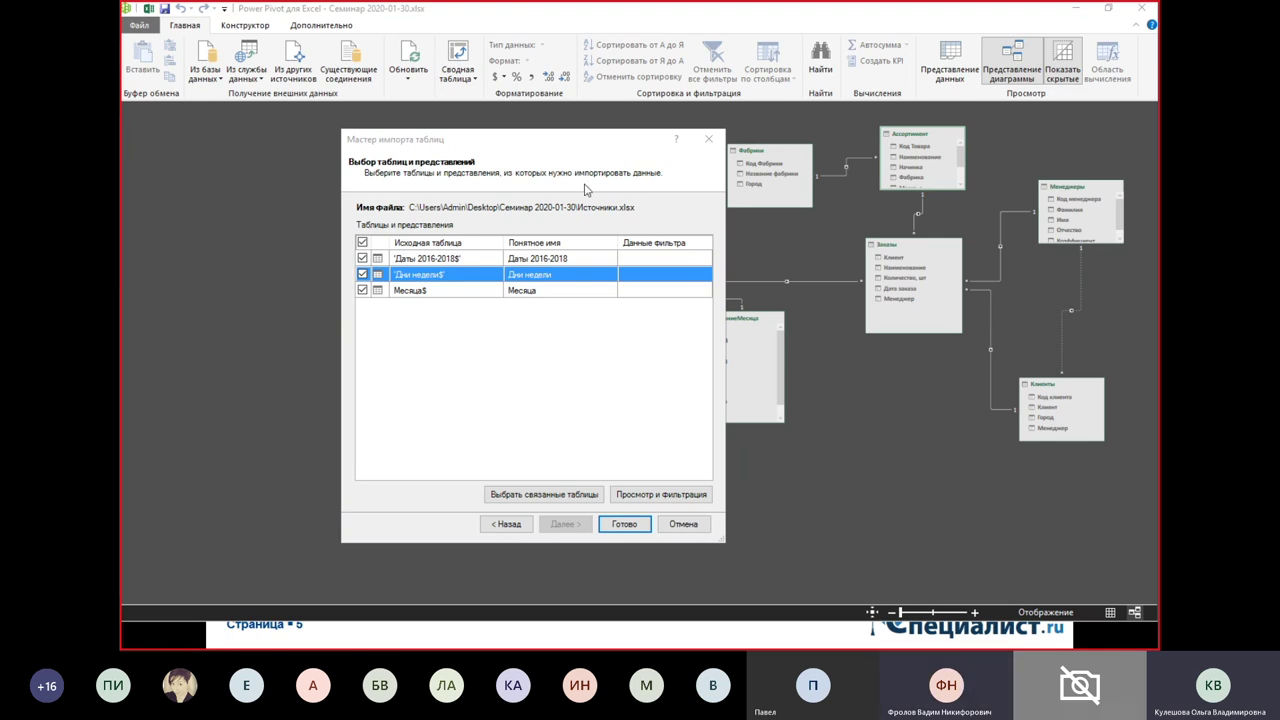
pyautogui.moveTo(577, 143); pyautogui.dragTo(571, 132)
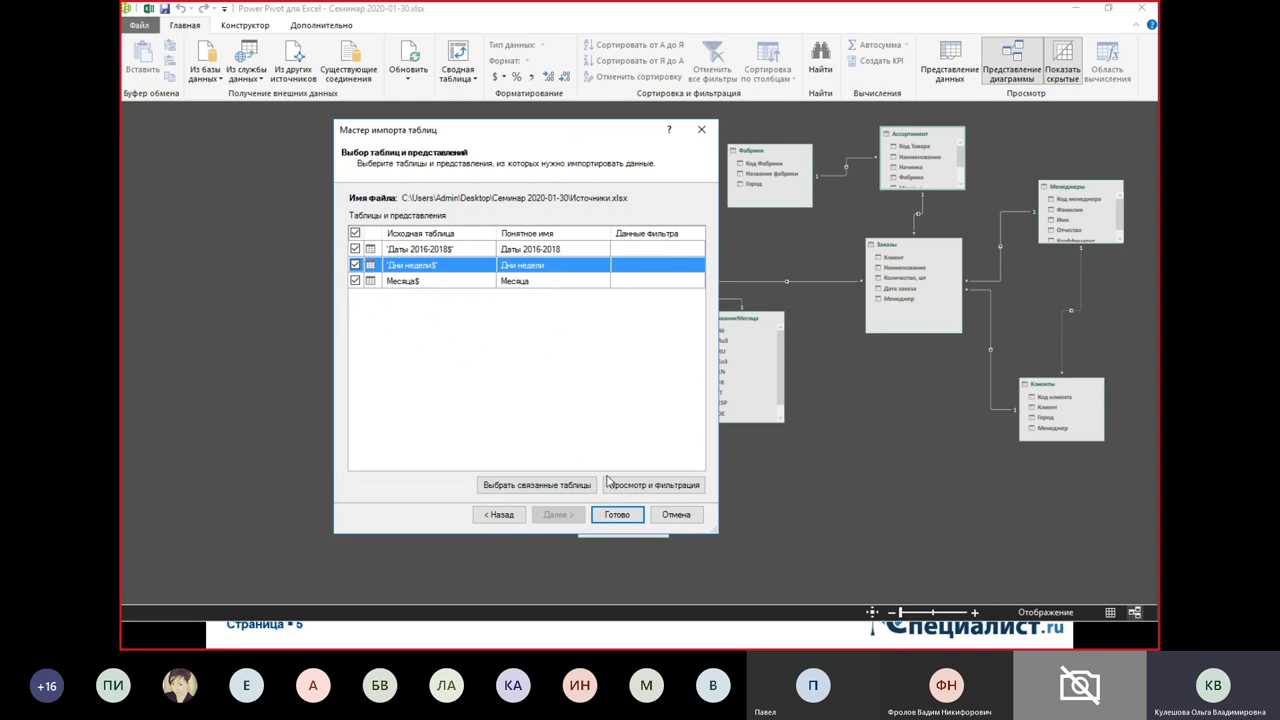
pyautogui.click(628, 517)
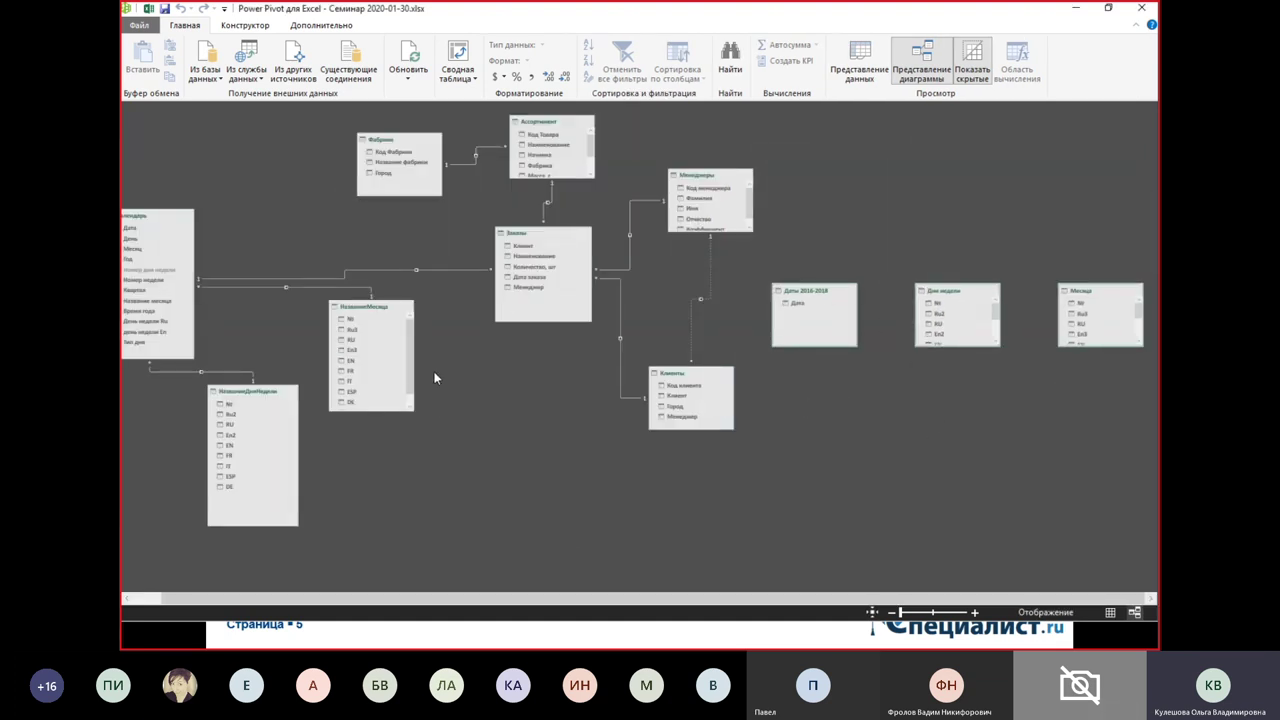
# - Delete the old НазваниеМесяца, НазваниеДняНедели and Календарь tables from the model
pyautogui.click(376, 310)
pyautogui.press('Delete')
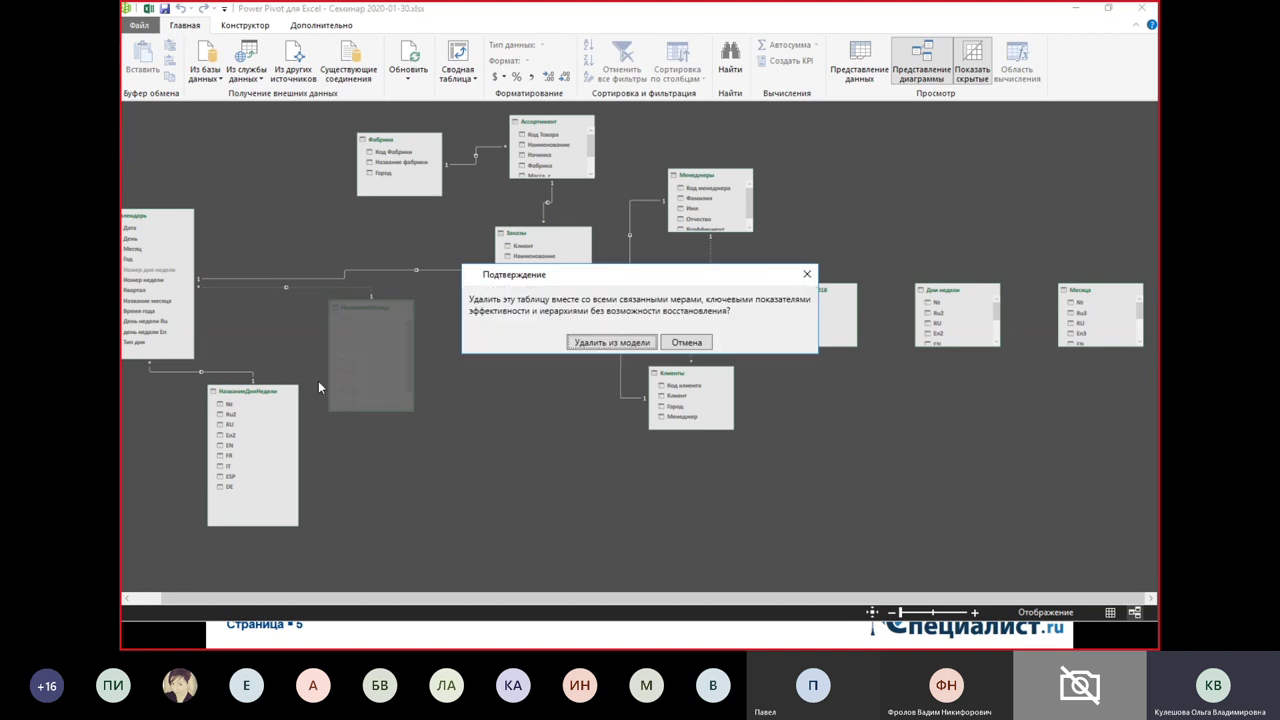
pyautogui.click(610, 342)
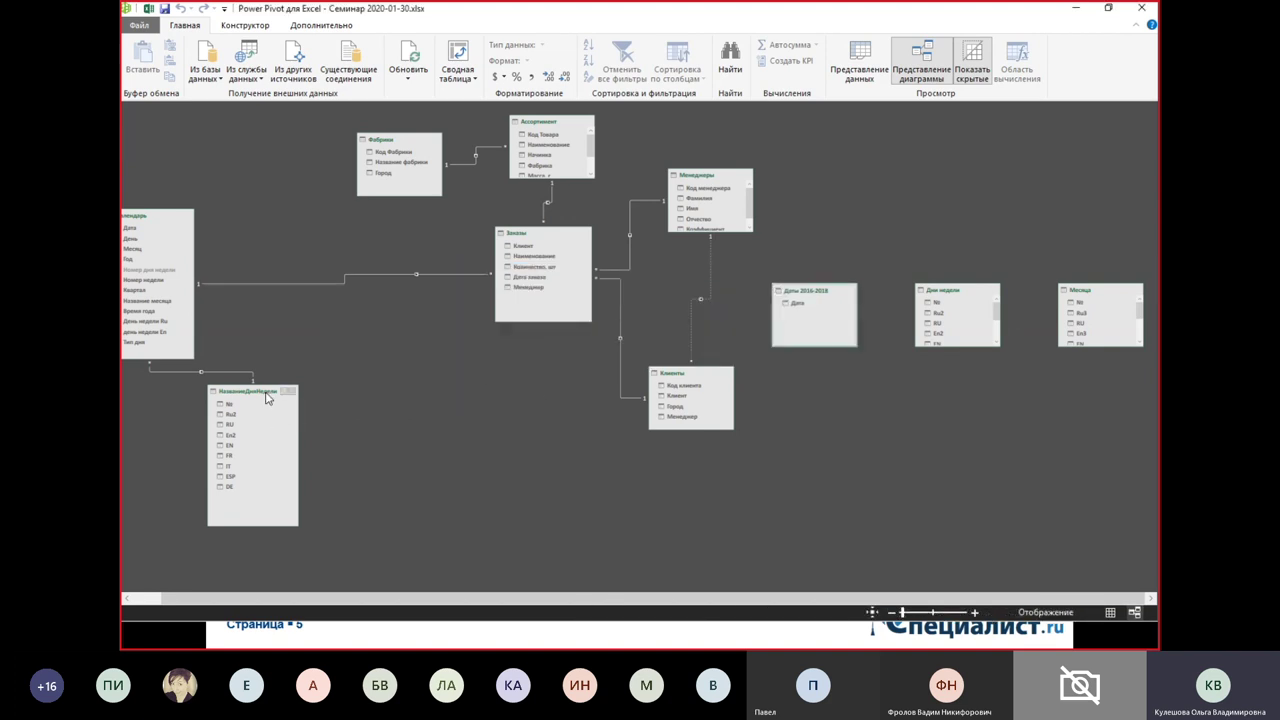
pyautogui.press('Delete')
pyautogui.press('Return')
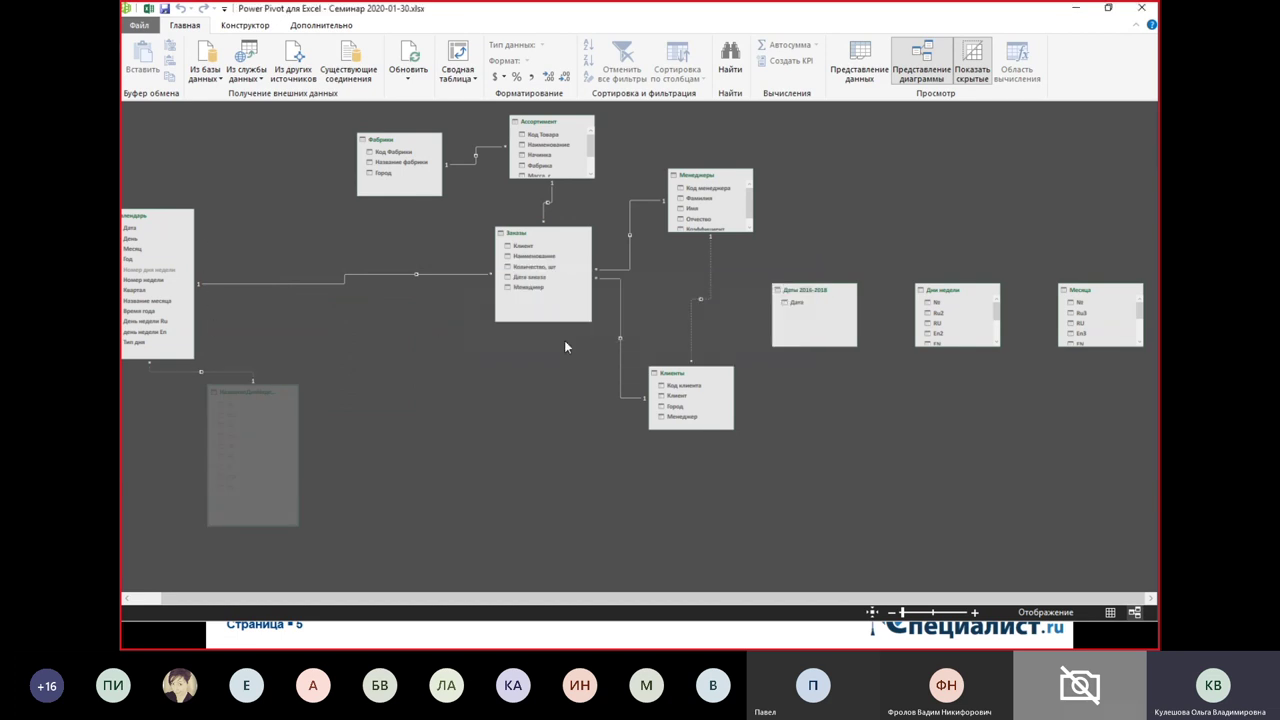
pyautogui.click(155, 217)
pyautogui.press('Delete')
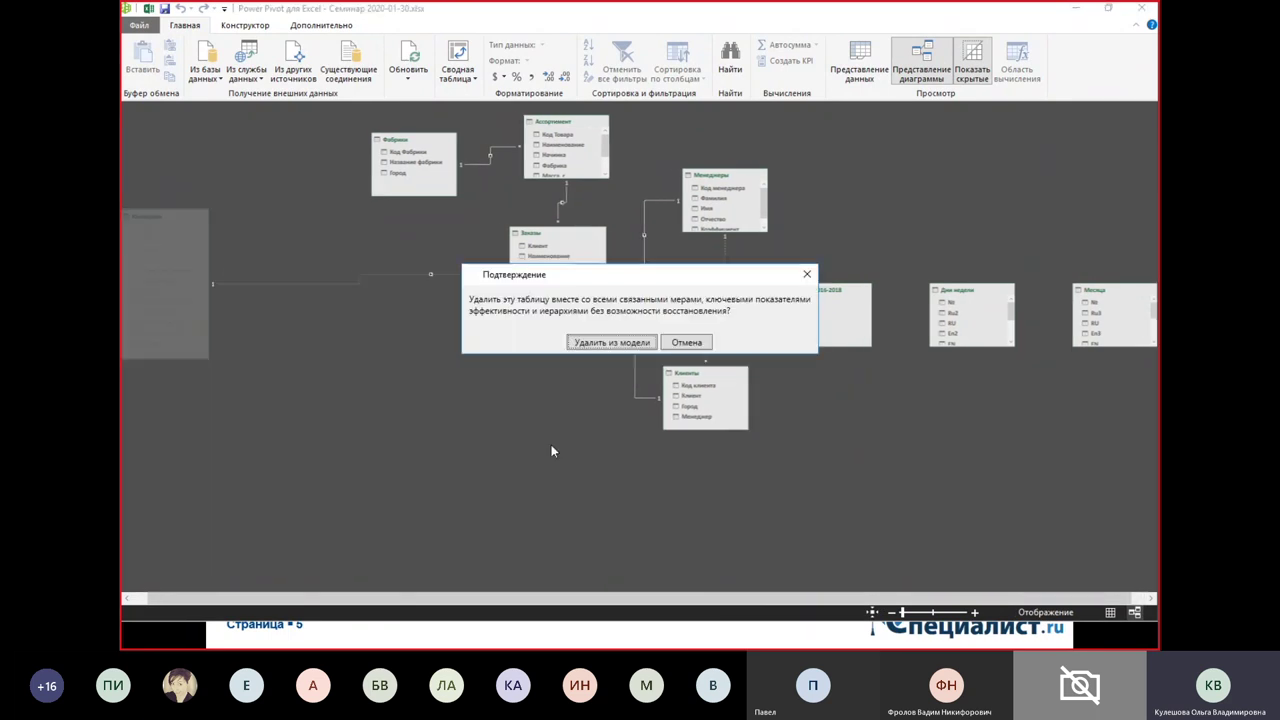
pyautogui.click(634, 344)
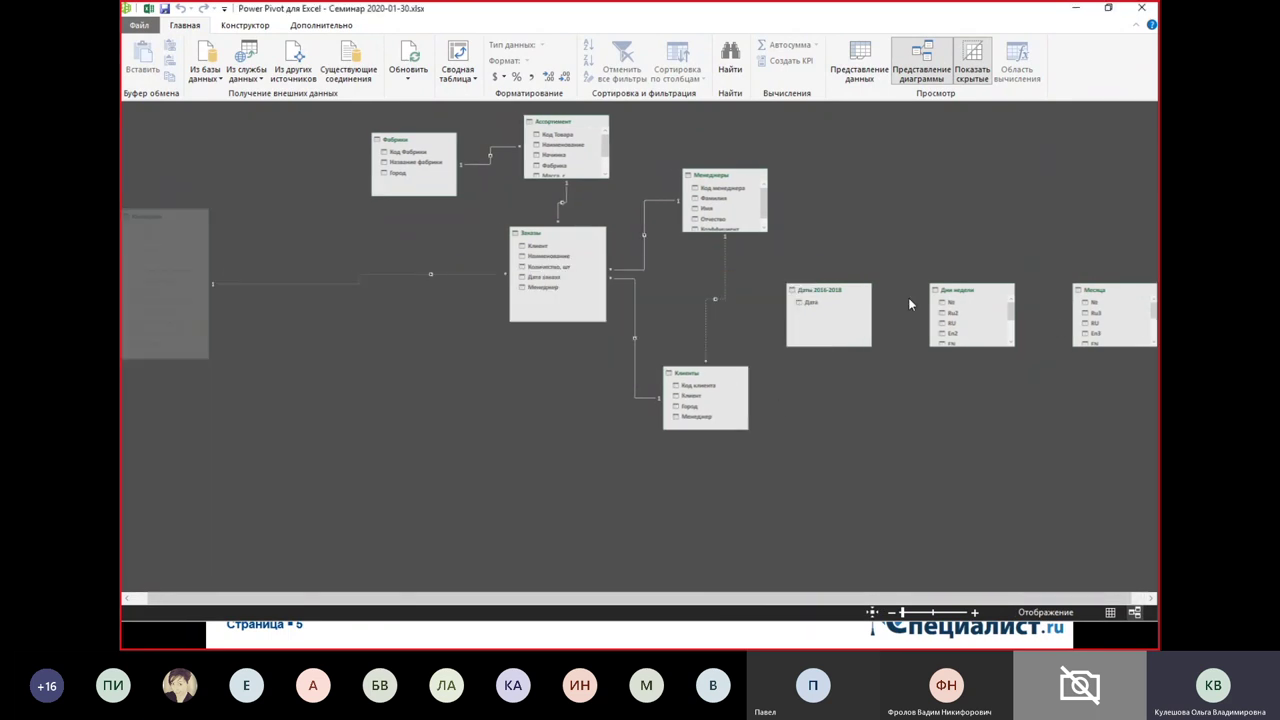
# - Move Даты 2016-2018, Дни недели and Месяца beside Заказы and zoom the diagram in
pyautogui.moveTo(834, 297); pyautogui.dragTo(393, 254)
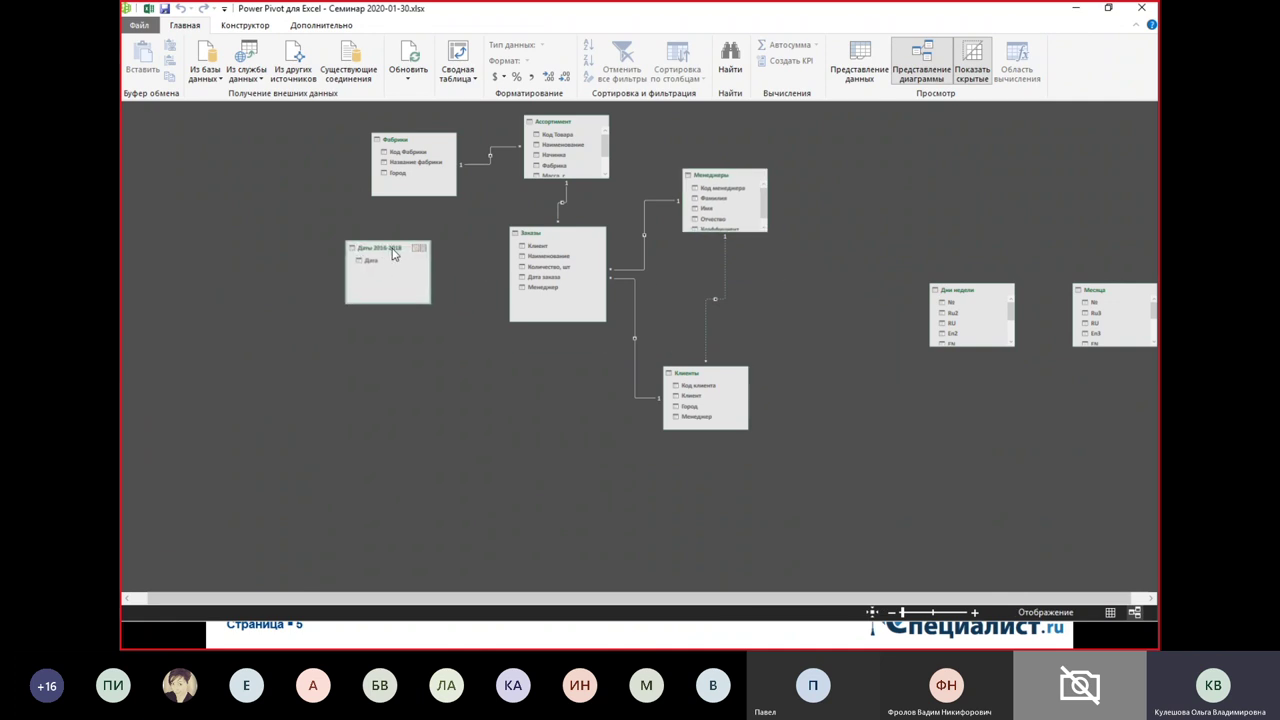
pyautogui.moveTo(977, 297); pyautogui.dragTo(400, 344)
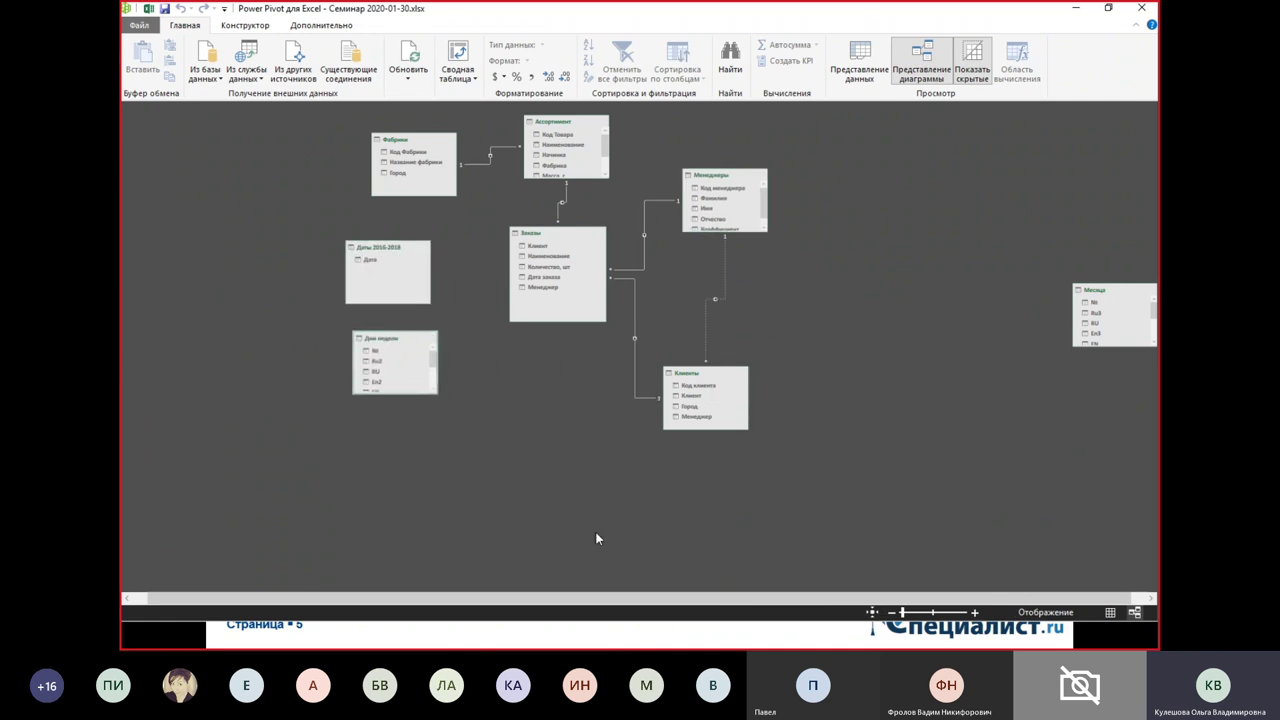
pyautogui.moveTo(1115, 295); pyautogui.dragTo(294, 322)
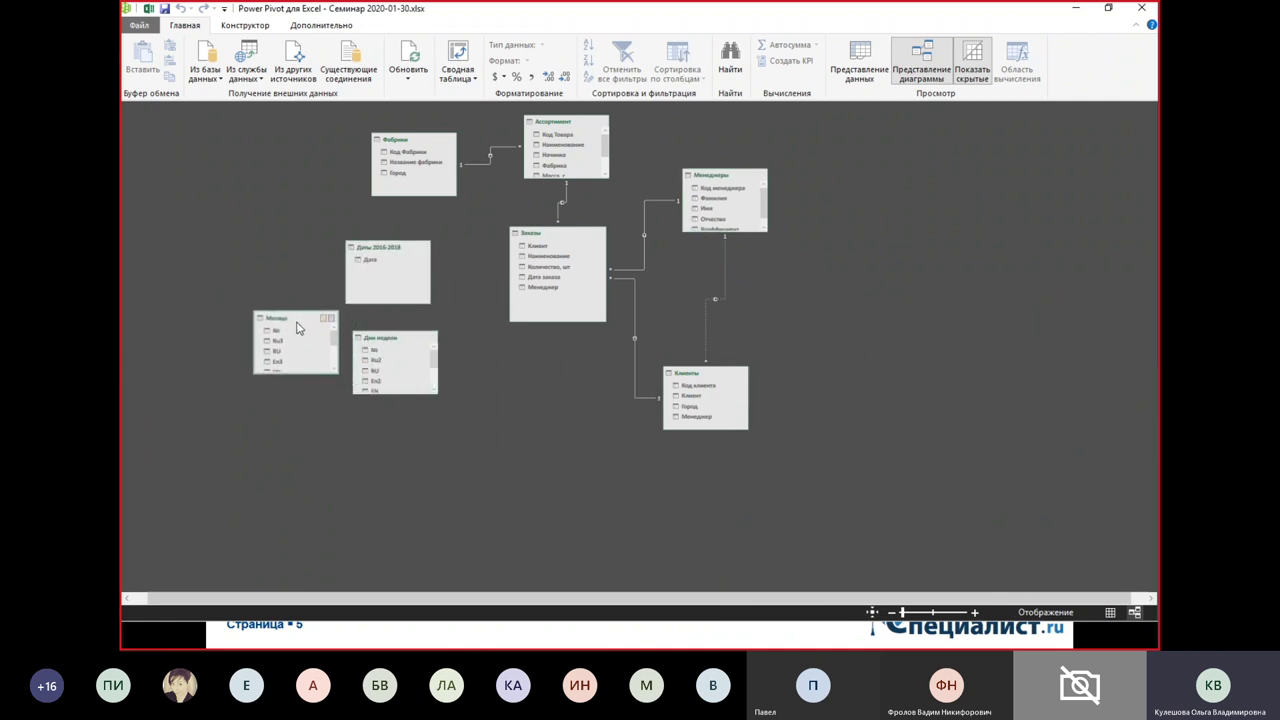
pyautogui.click(975, 613)
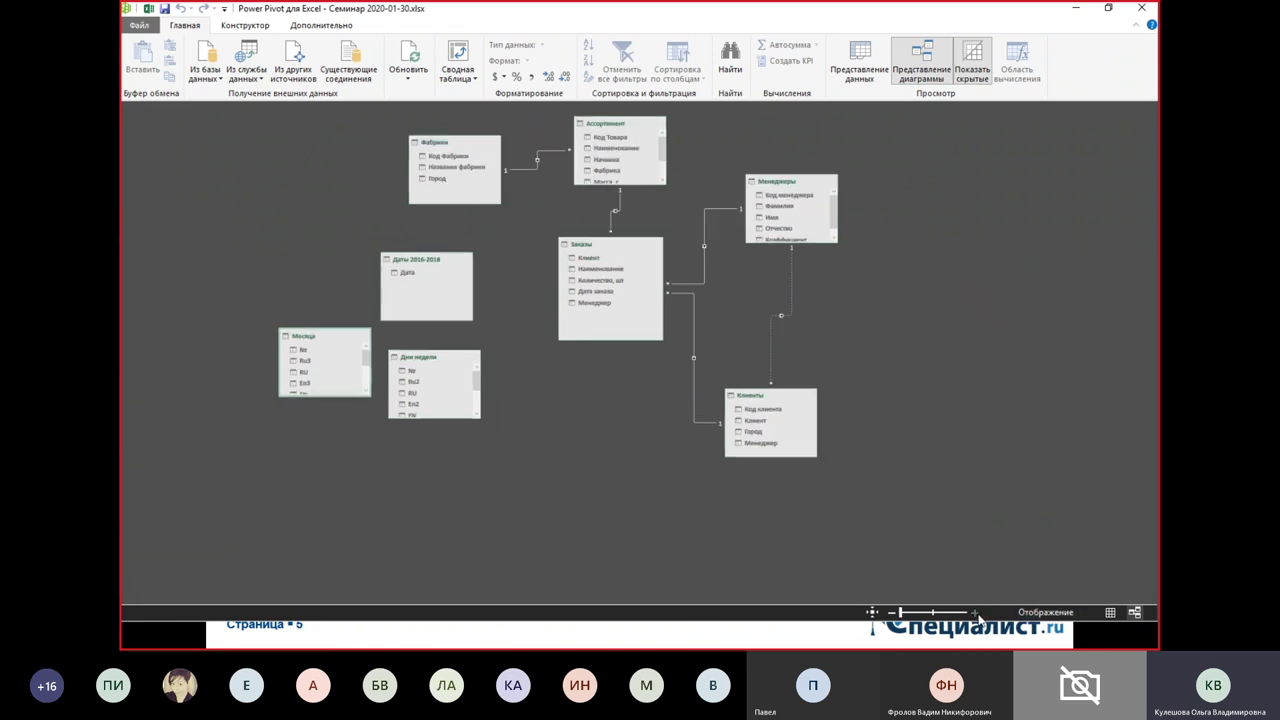
pyautogui.click(975, 613)
pyautogui.click(975, 613)
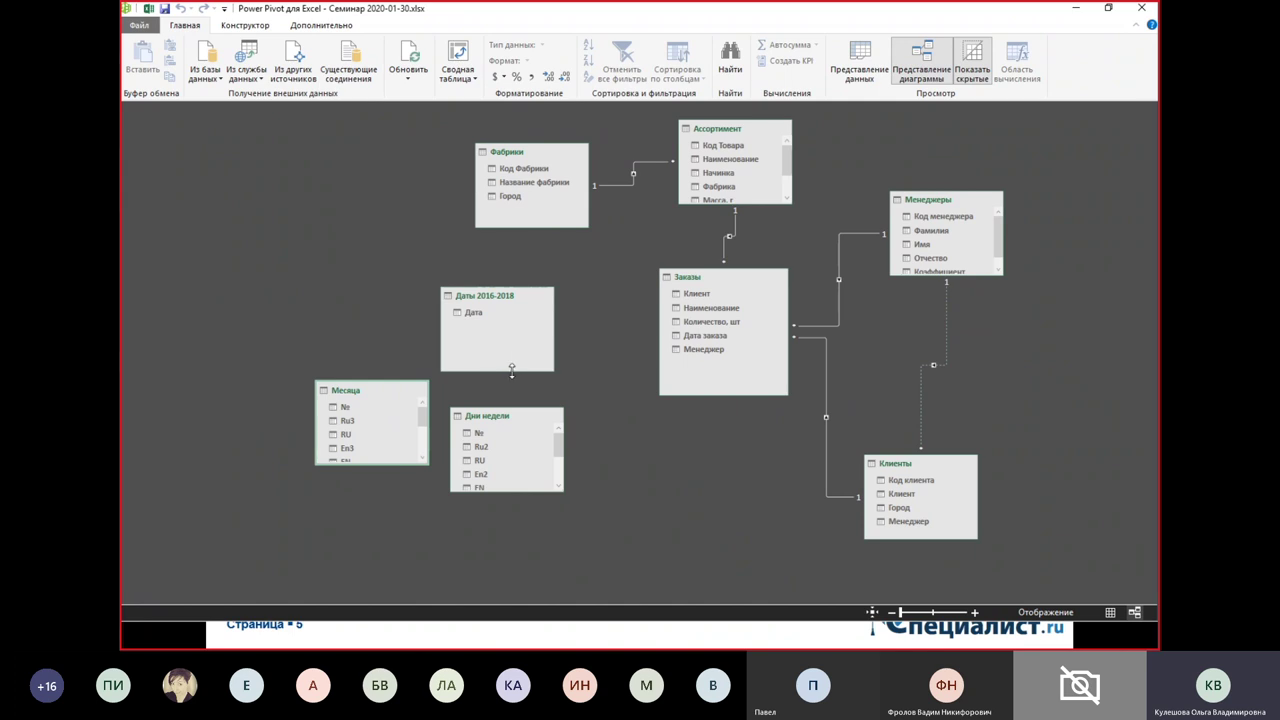
# - Rename the imported Даты 2016-2018 table to Календарь in the diagram
pyautogui.rightClick(503, 303)
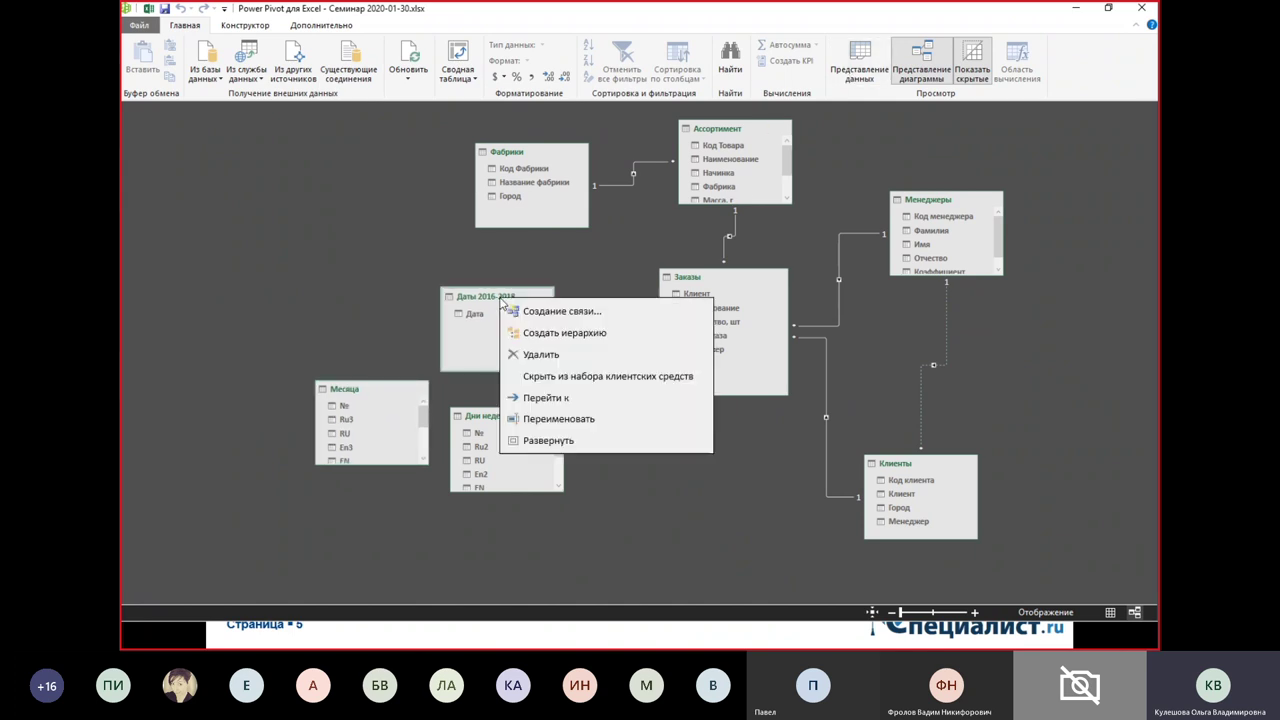
pyautogui.click(593, 427)
pyautogui.write('R')
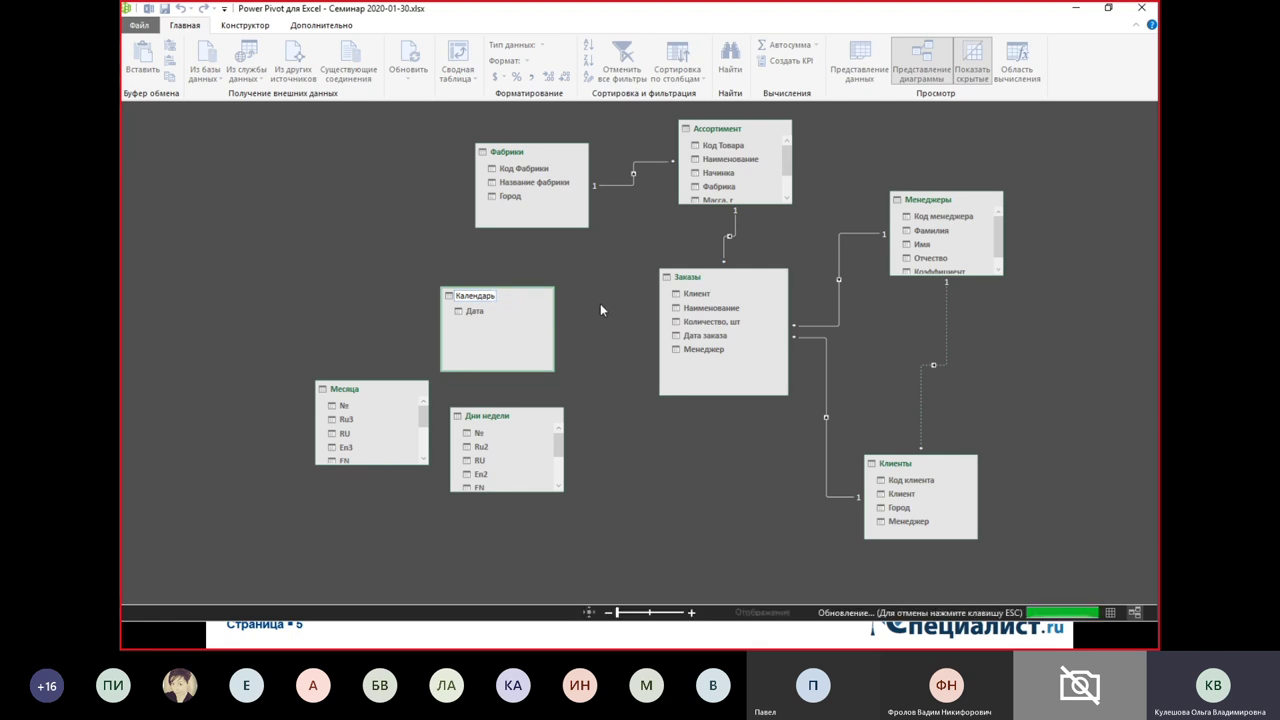
pyautogui.press('Return')
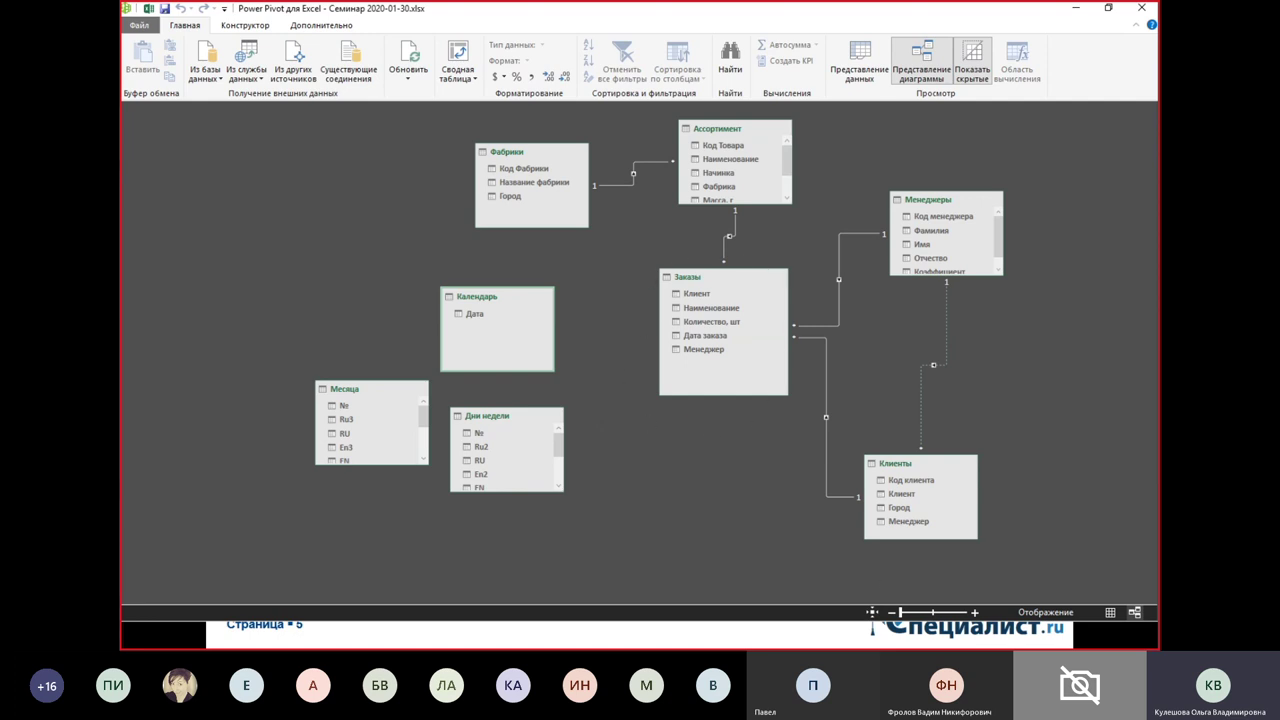
pyautogui.click(975, 612)
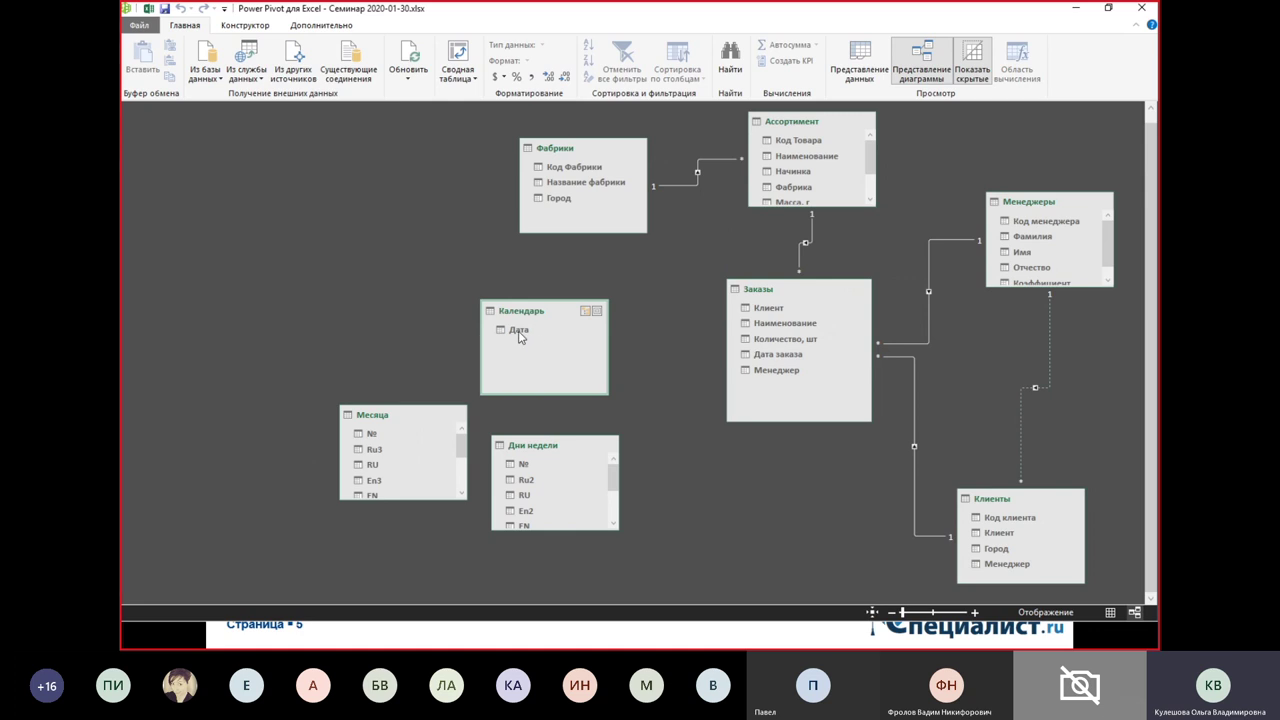
# - Link Календарь's Дата to Заказы' Дата заказа and check the new relationship
pyautogui.moveTo(519, 337); pyautogui.dragTo(788, 362)
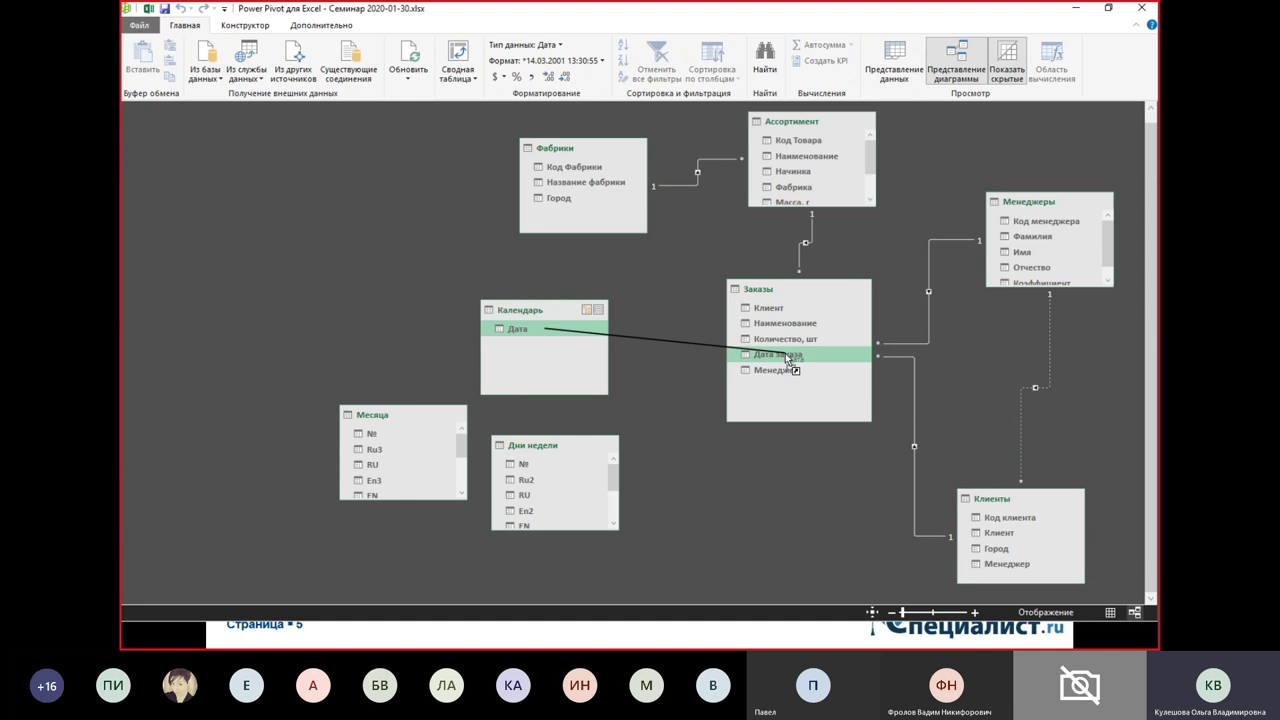
pyautogui.moveTo(785, 353); pyautogui.dragTo(785, 354)
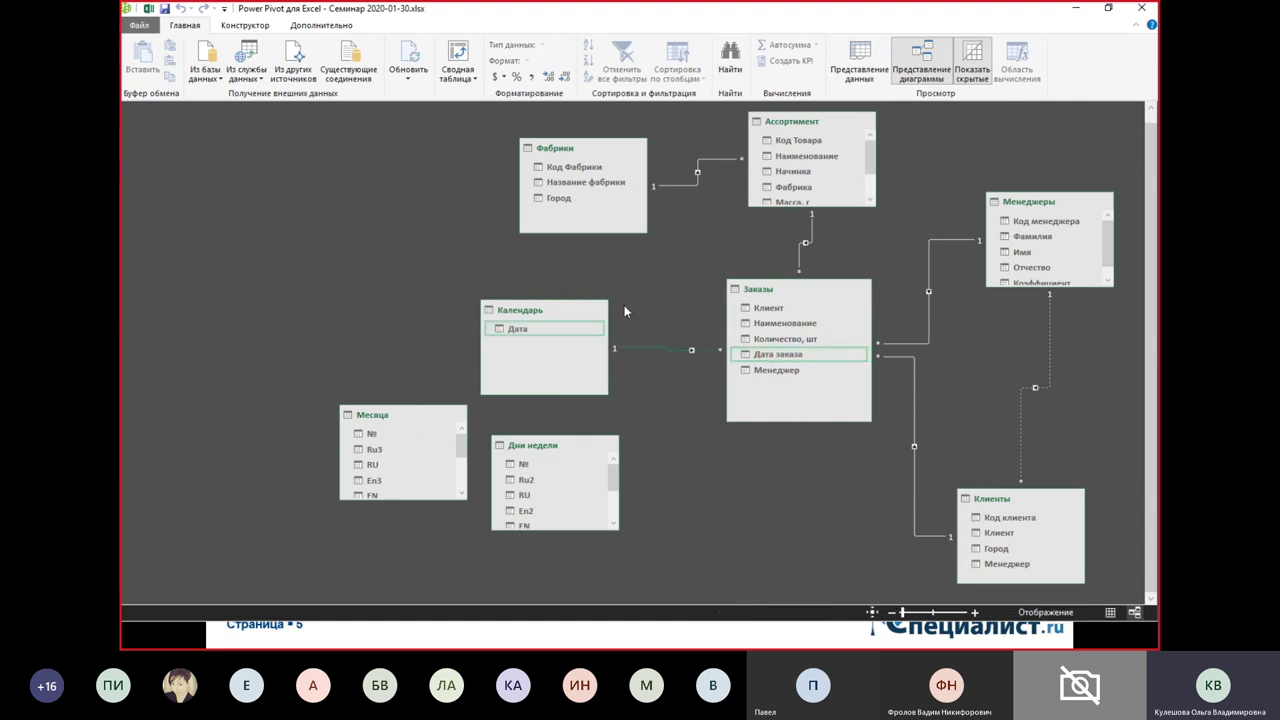
pyautogui.moveTo(554, 314); pyautogui.dragTo(544, 282)
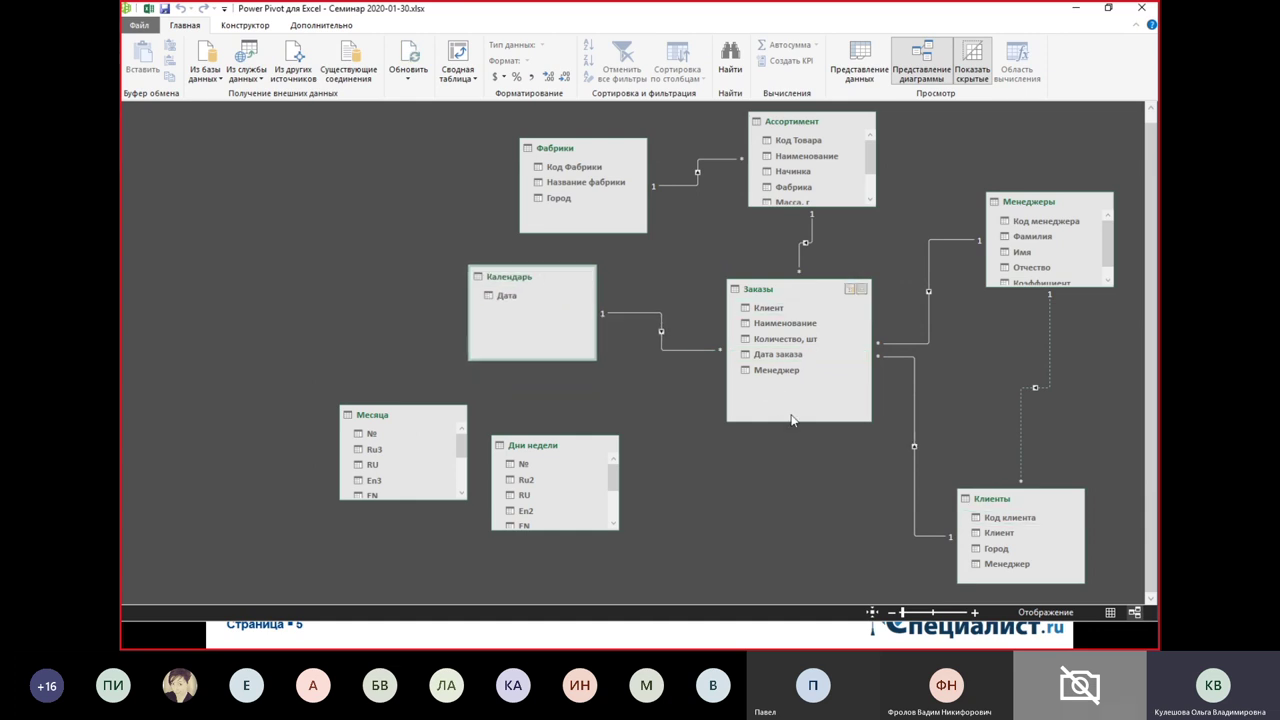
pyautogui.click(975, 613)
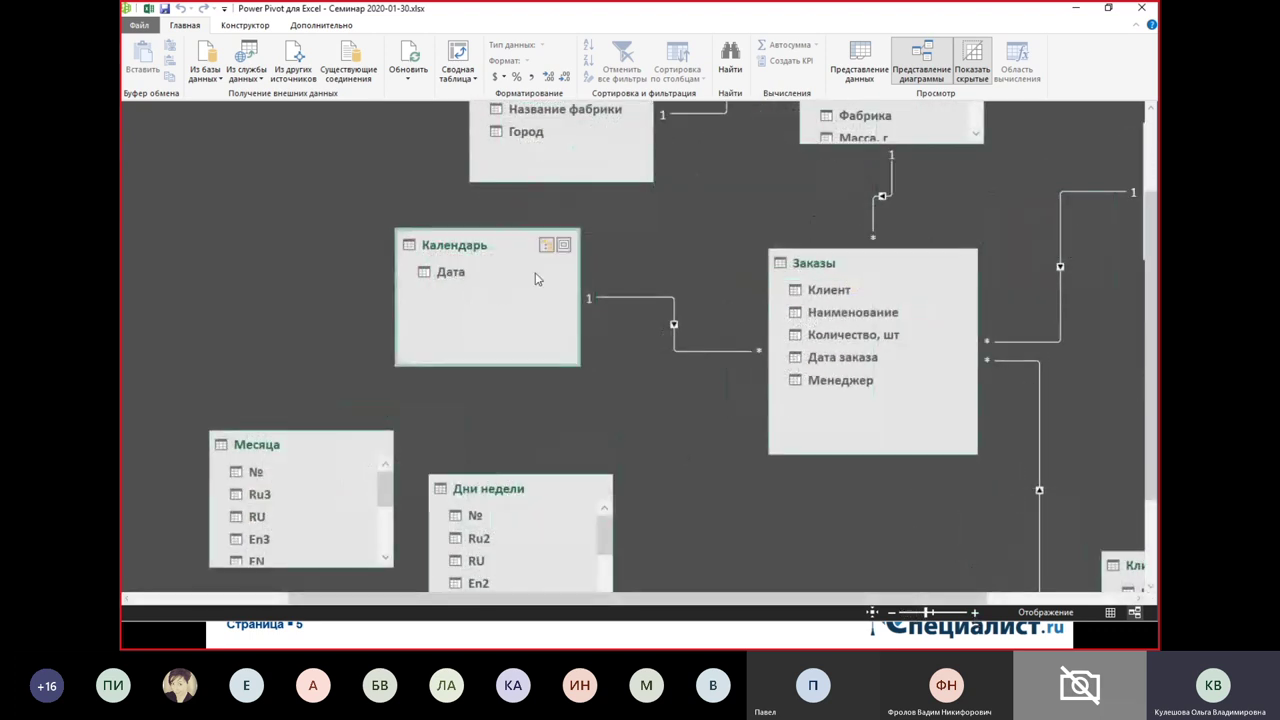
pyautogui.click(591, 300)
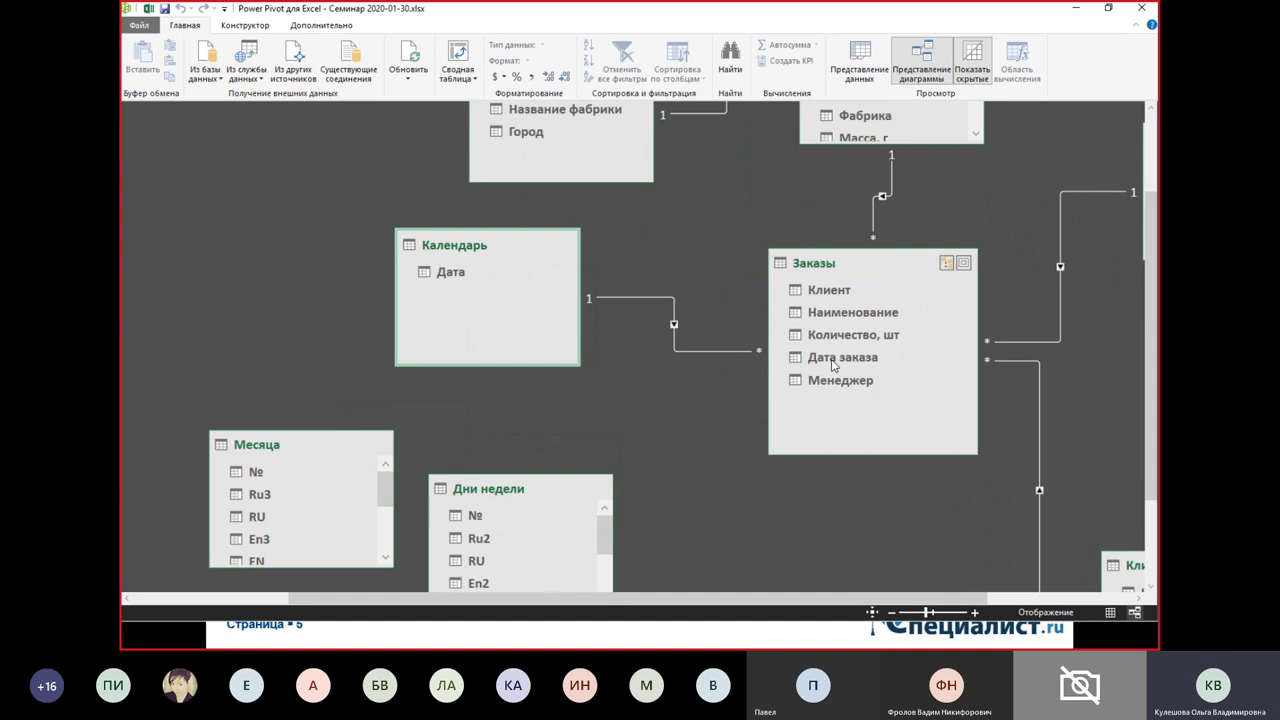
# - Recheck the Календарь–Заказы relationship and reposition the Дни недели and Месяца tables
pyautogui.click(758, 352)
pyautogui.moveTo(542, 493); pyautogui.dragTo(618, 416)
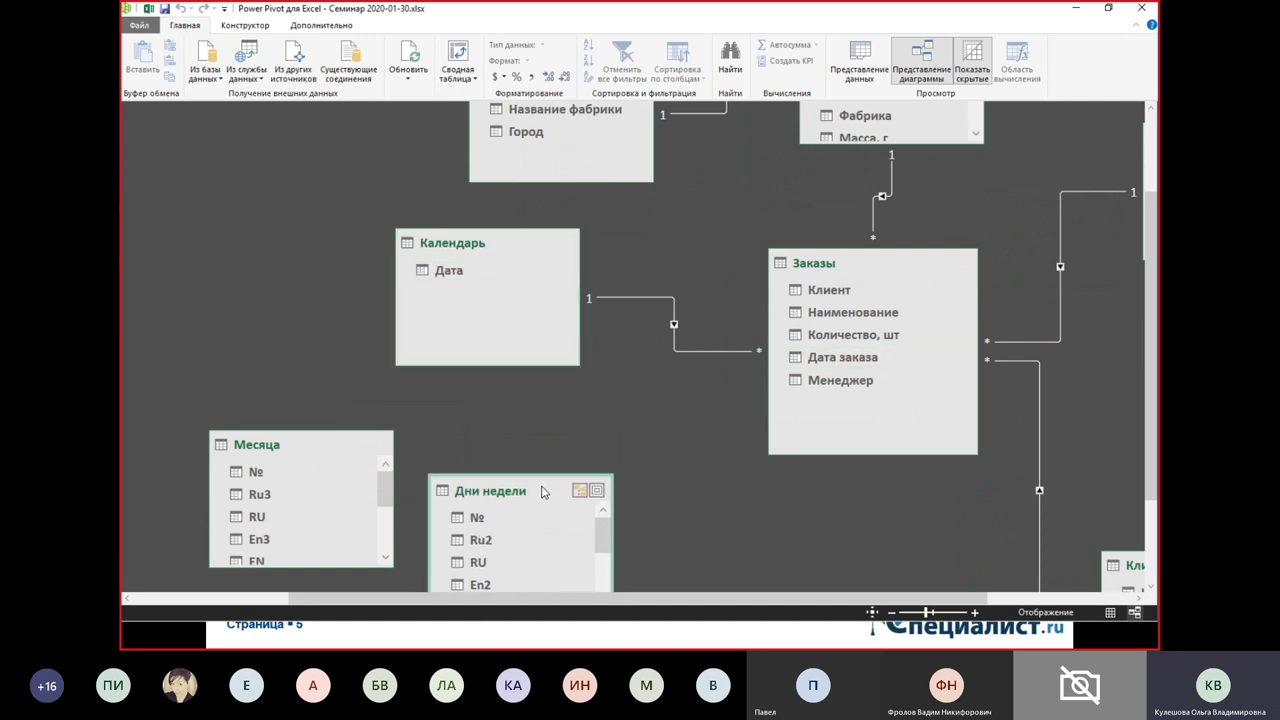
pyautogui.moveTo(320, 445); pyautogui.dragTo(311, 400)
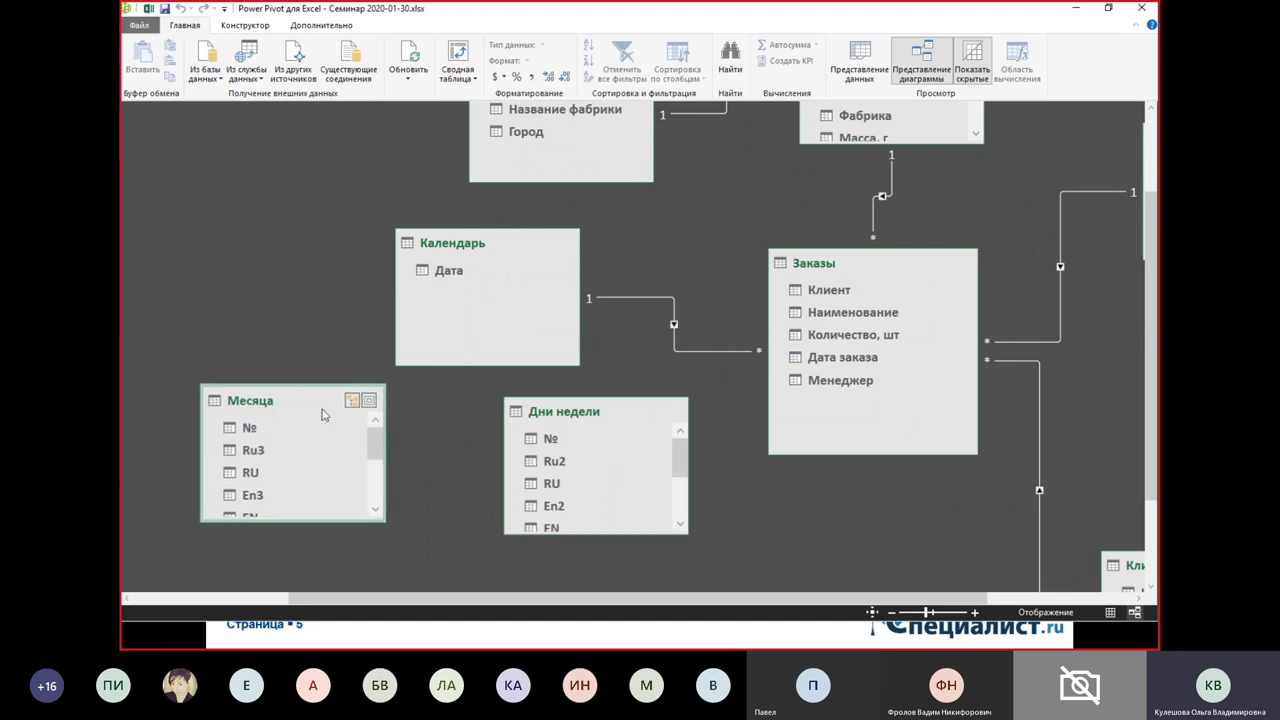
pyautogui.moveTo(575, 420); pyautogui.dragTo(550, 429)
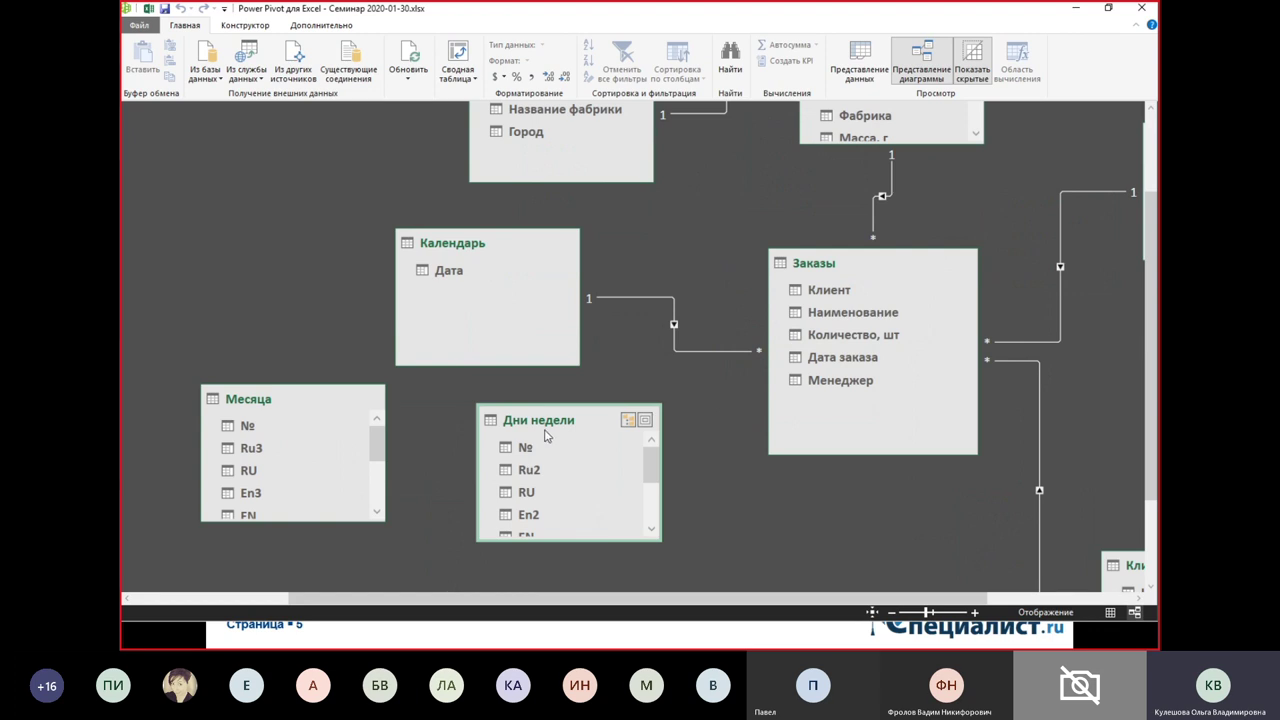
# - Open the Календарь table's data and autofit the Дата column to show full date-time values
pyautogui.rightClick(469, 244)
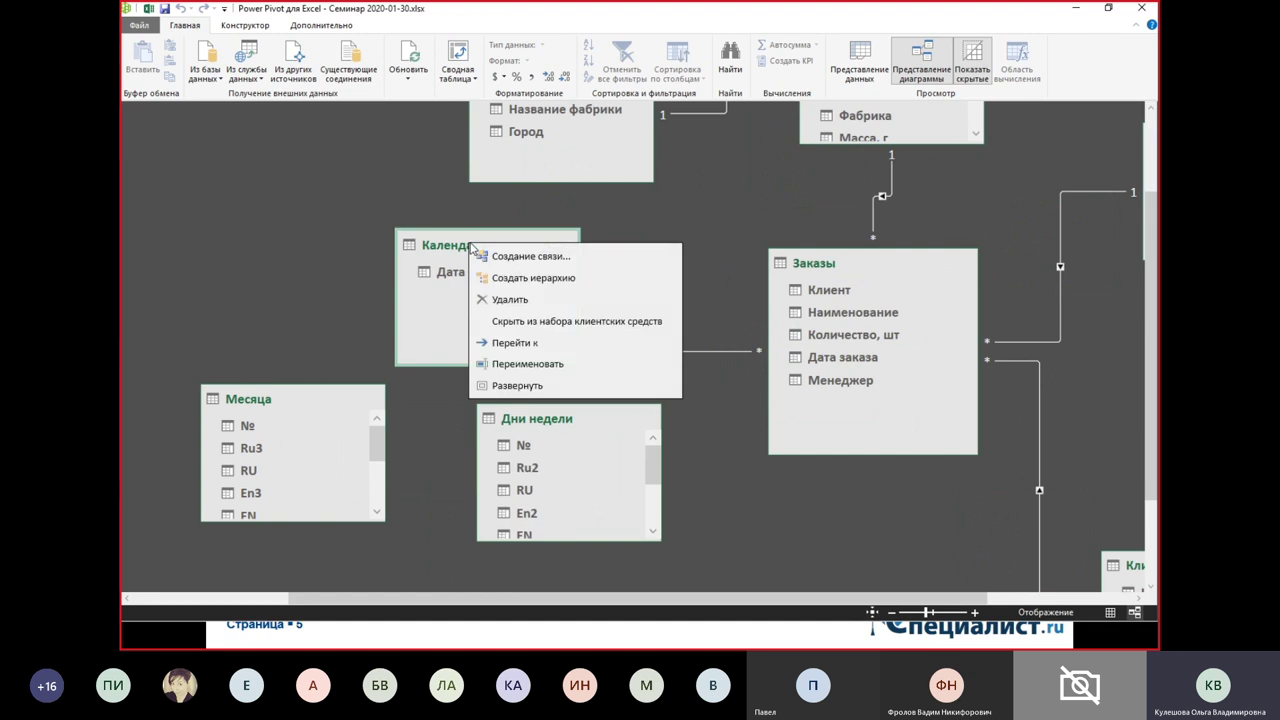
pyautogui.click(534, 343)
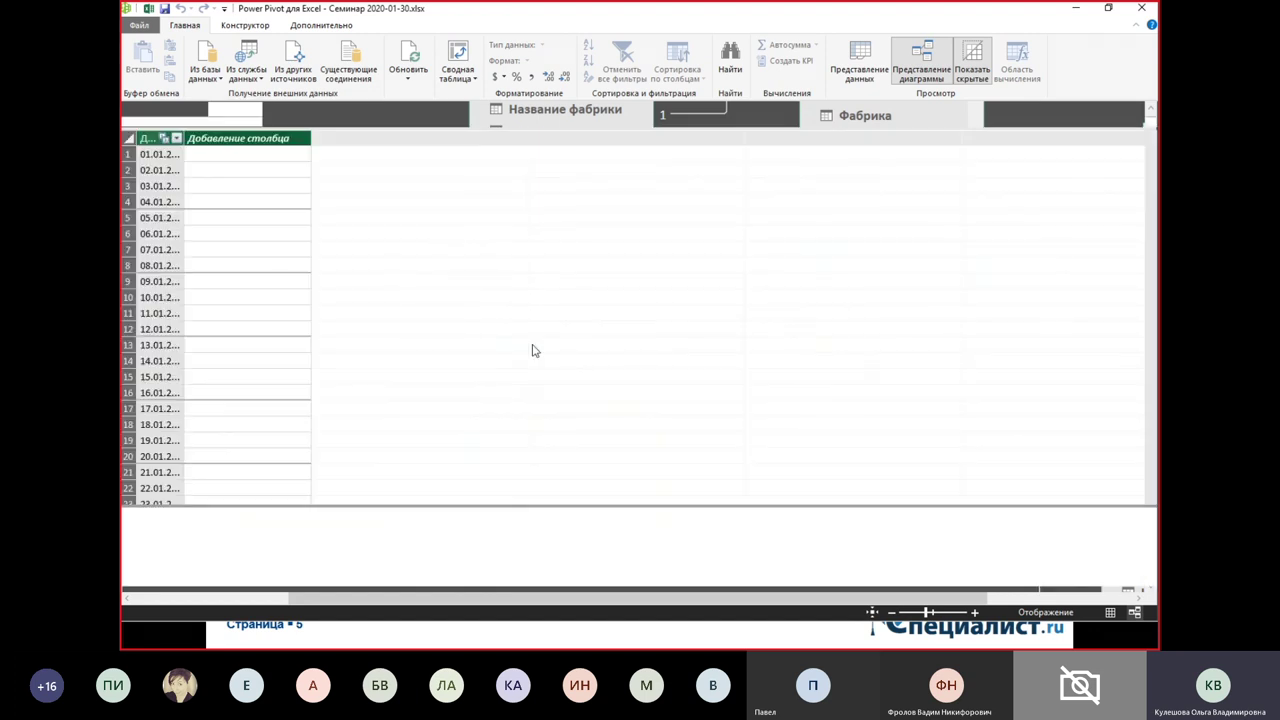
pyautogui.doubleClick(184, 138)
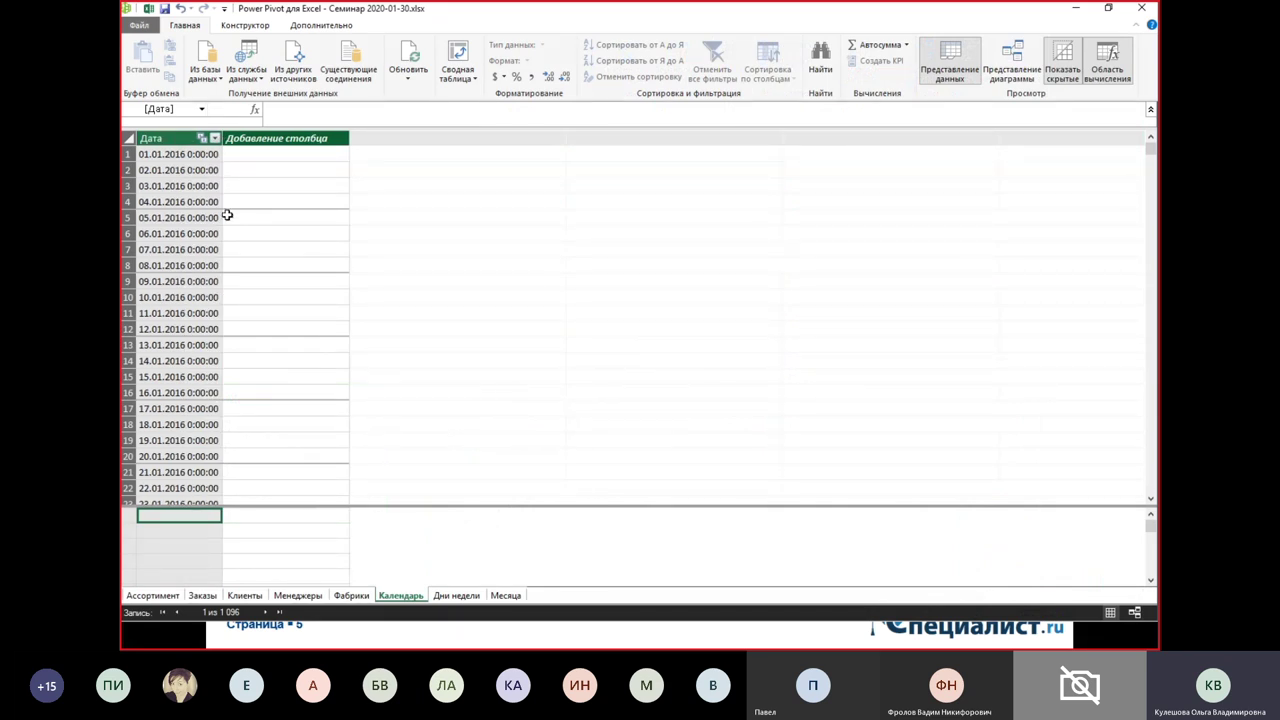
pyautogui.click(202, 595)
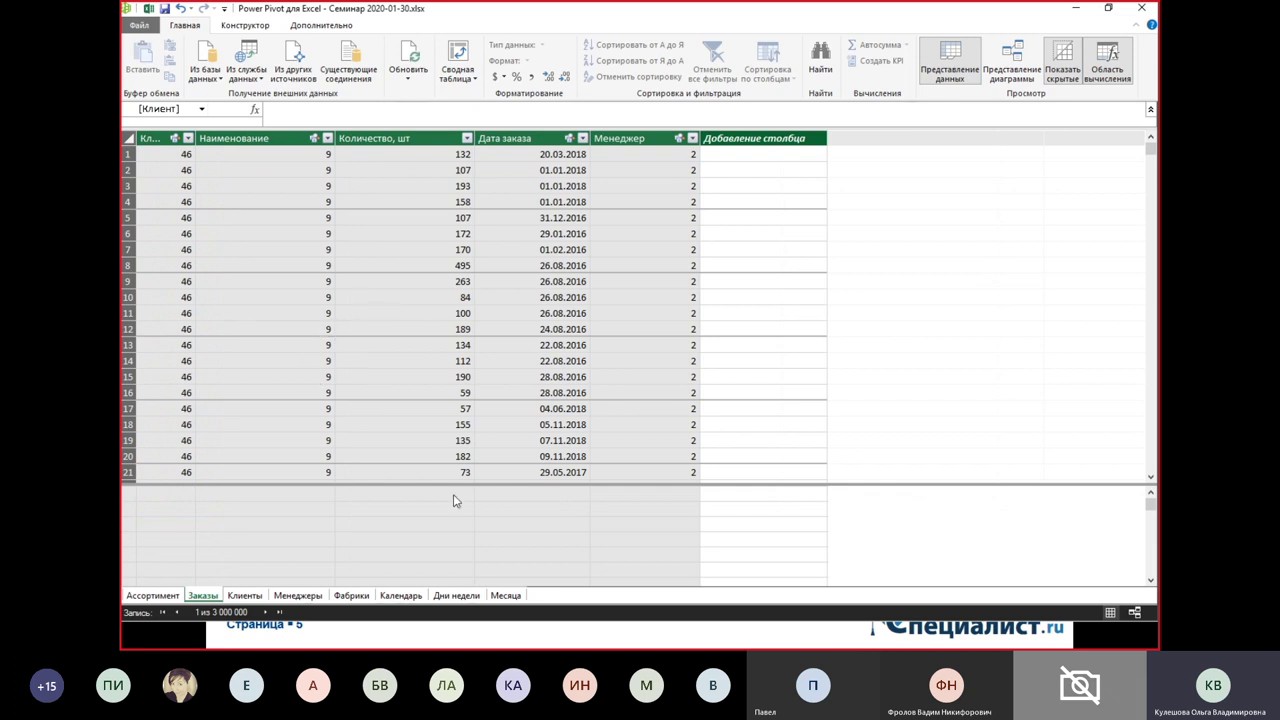
pyautogui.click(463, 597)
pyautogui.click(404, 597)
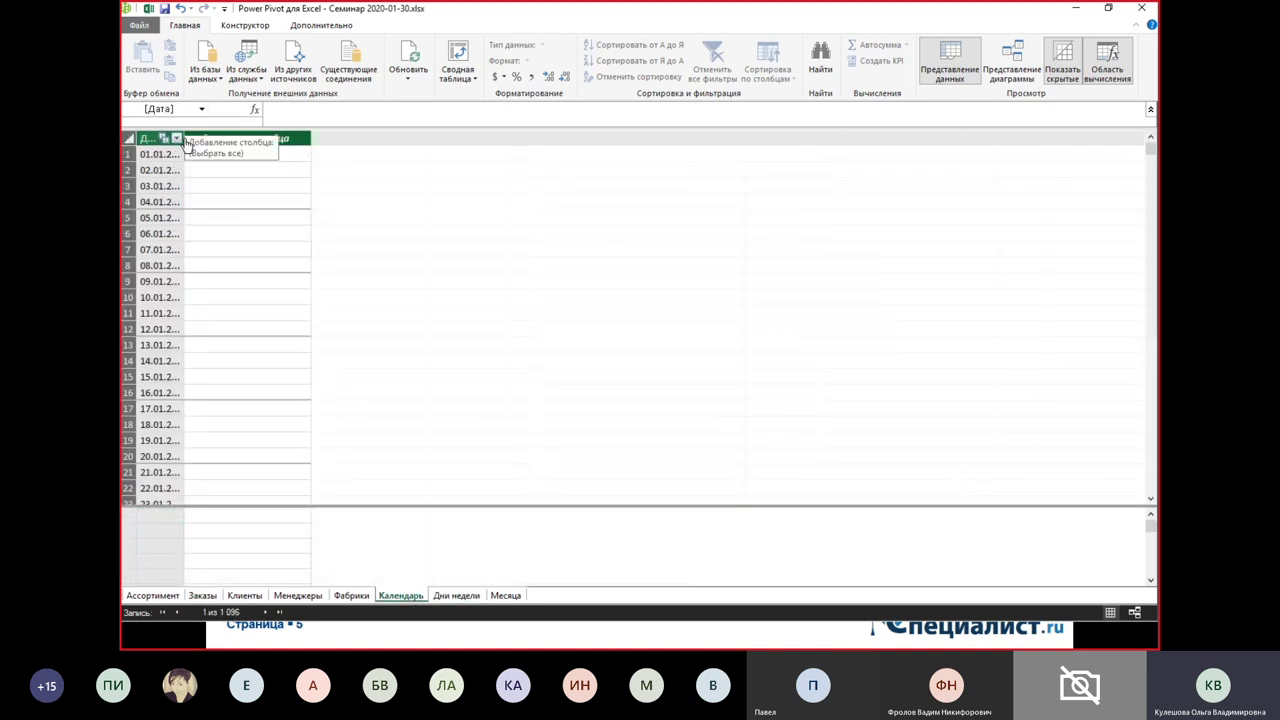
pyautogui.doubleClick(185, 138)
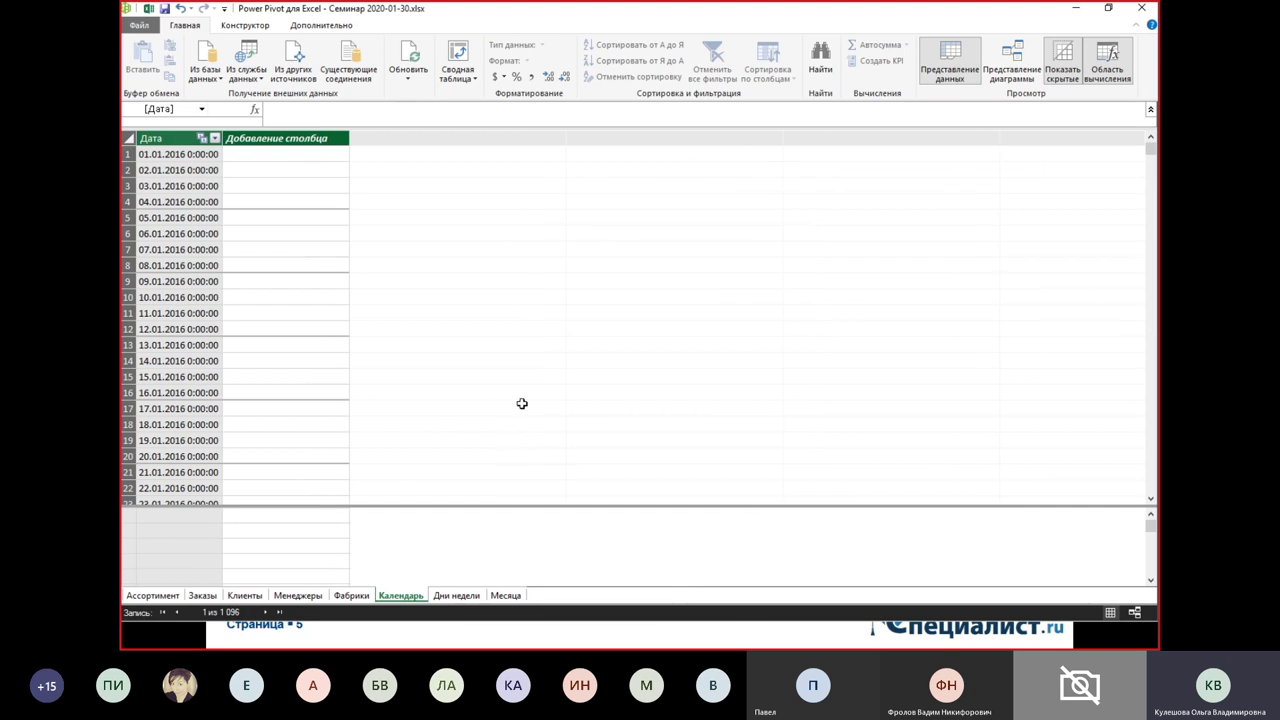
pyautogui.click(211, 190)
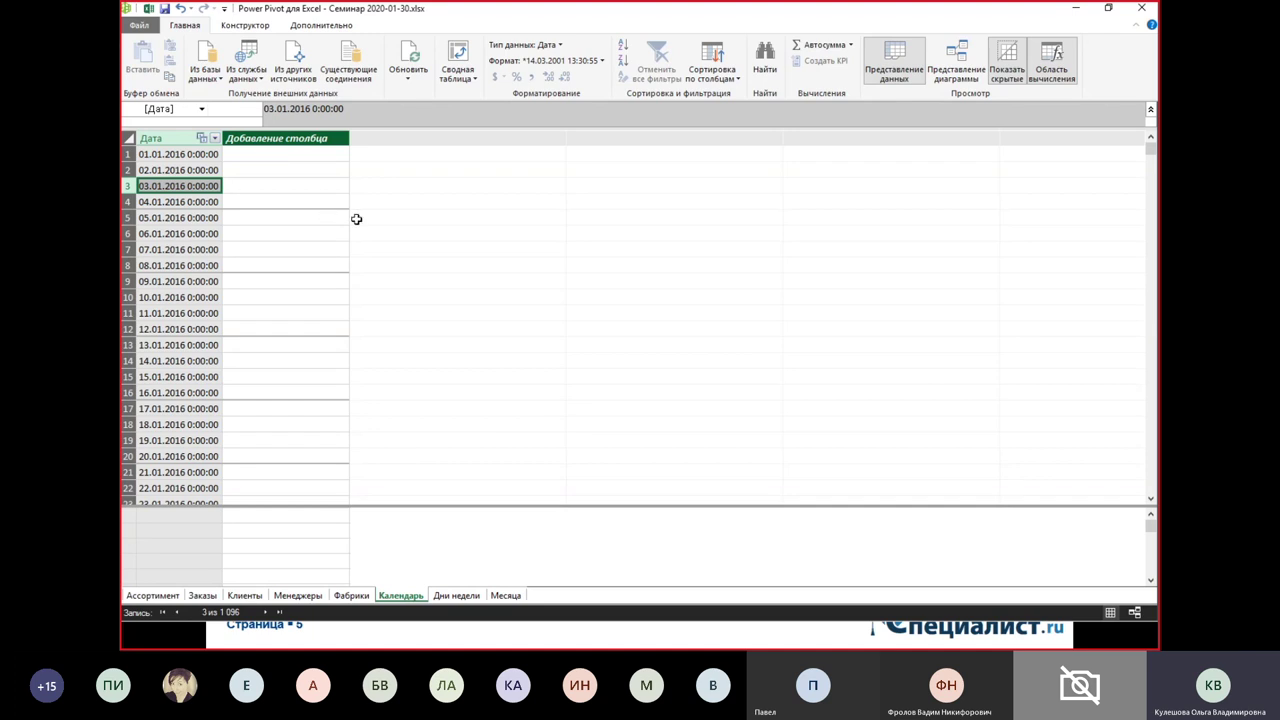
# - Apply the *14.03.2001 short date format to the Дата column
pyautogui.click(601, 61)
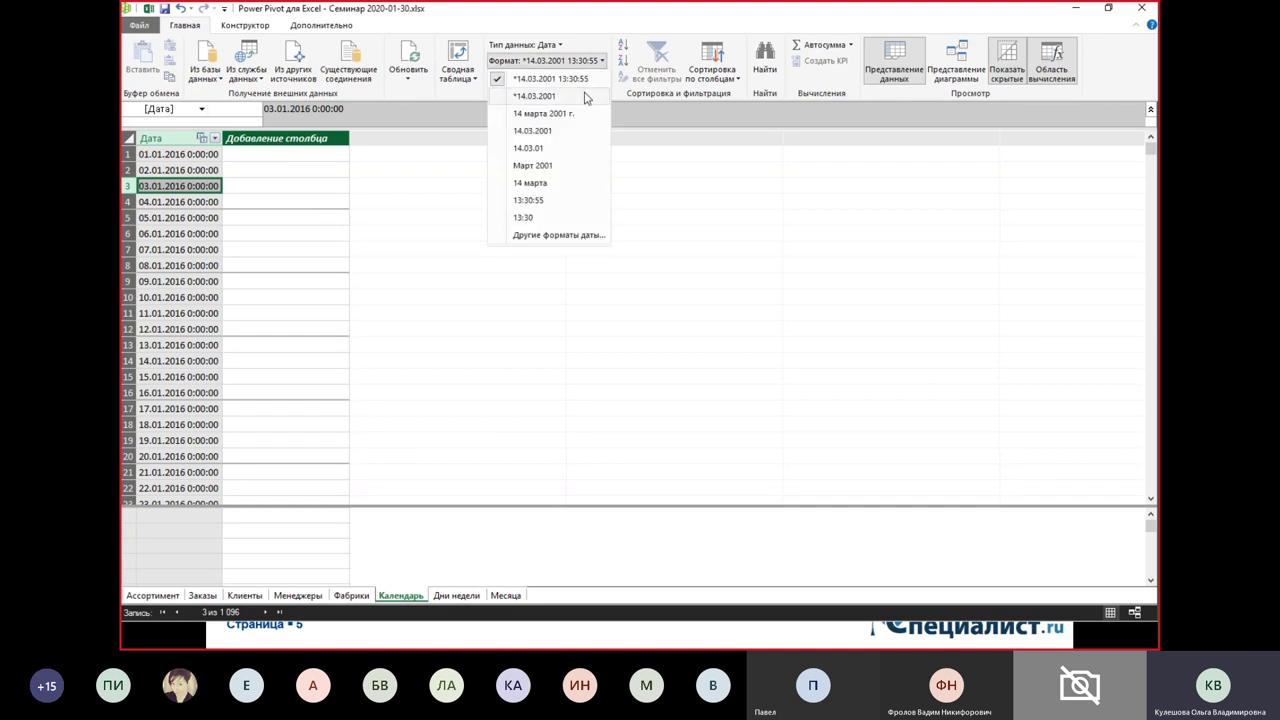
pyautogui.click(586, 97)
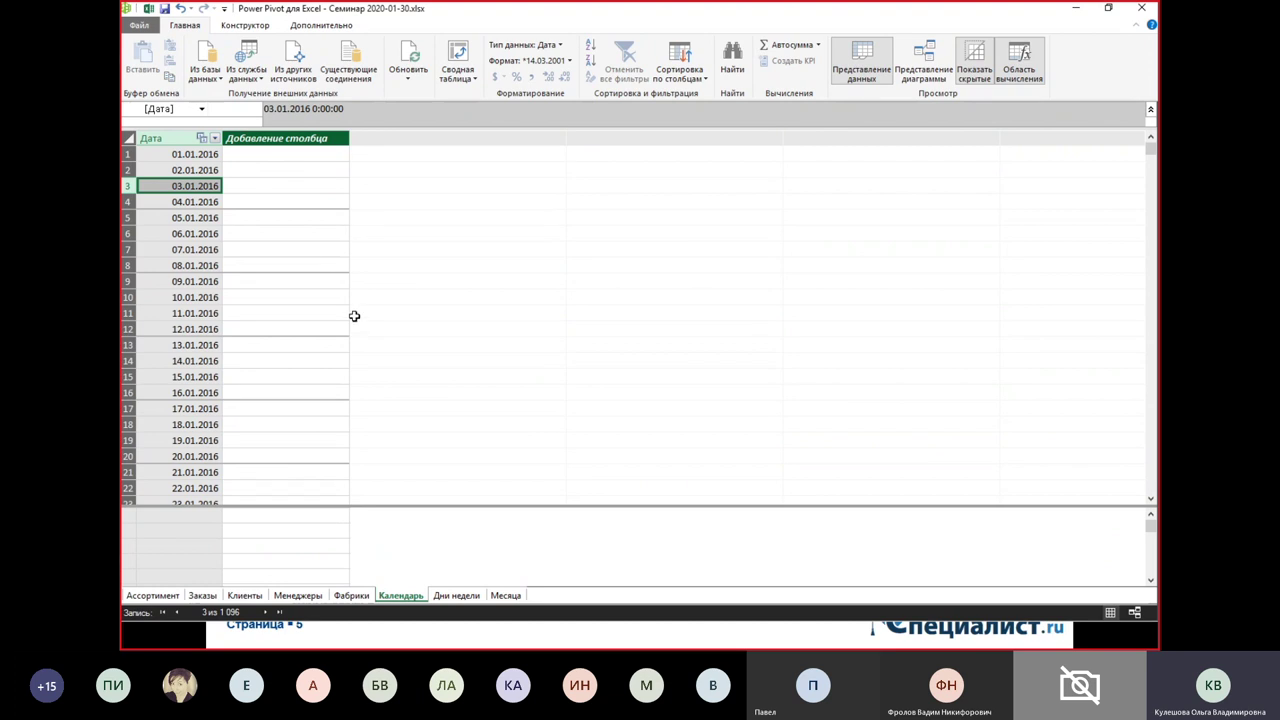
pyautogui.click(336, 156)
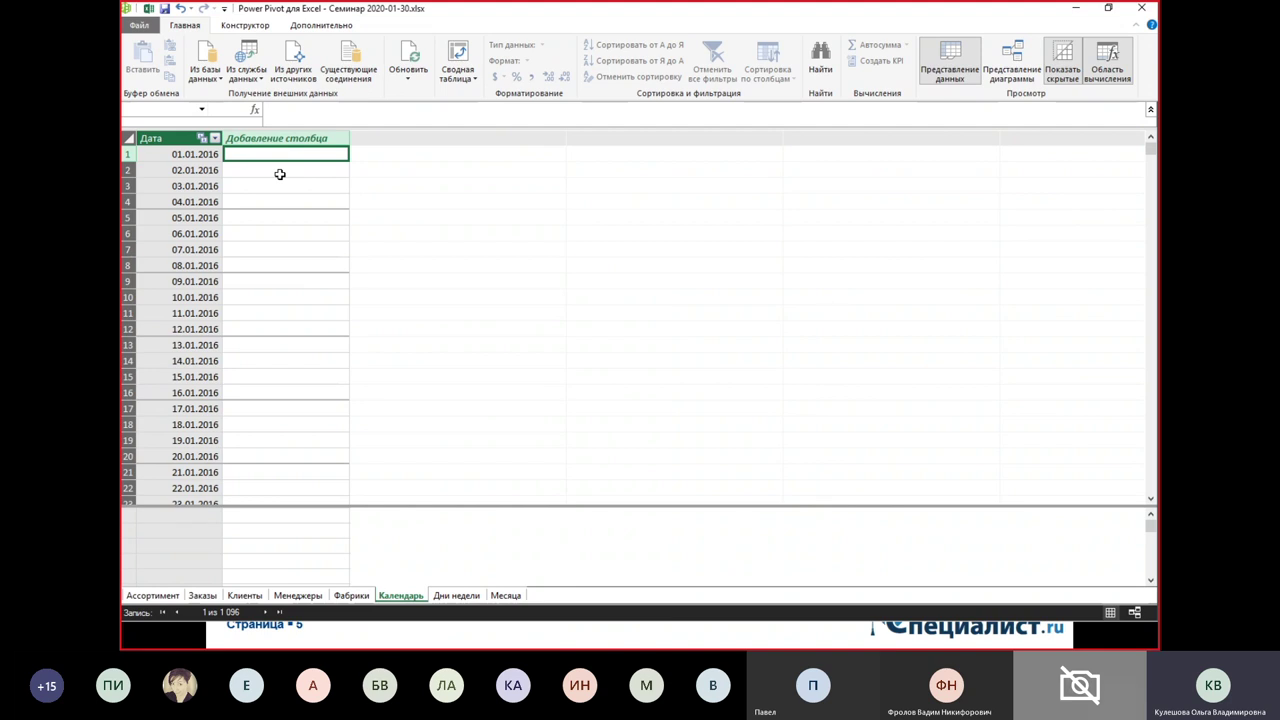
# - Enter =MONTH([Дата]) as a new calculated column in Календарь
pyautogui.write('=')
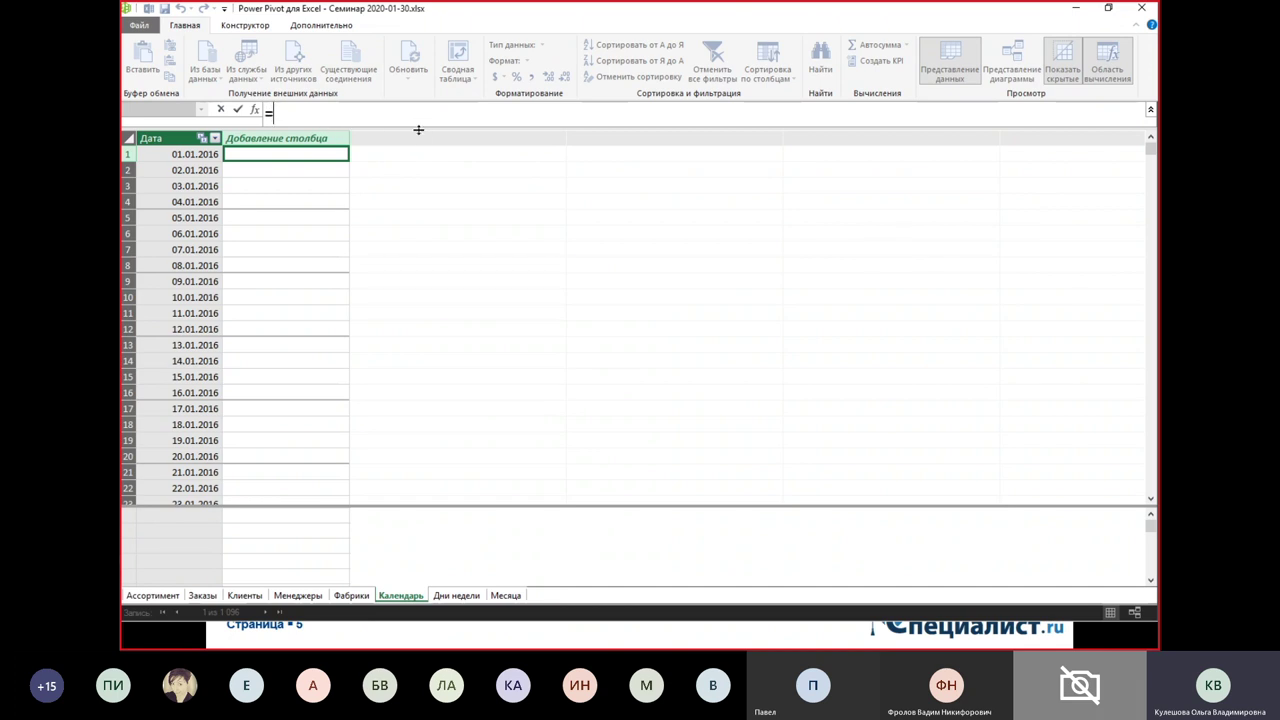
pyautogui.moveTo(418, 130); pyautogui.dragTo(413, 176)
pyautogui.scroll(4, 400, 130)
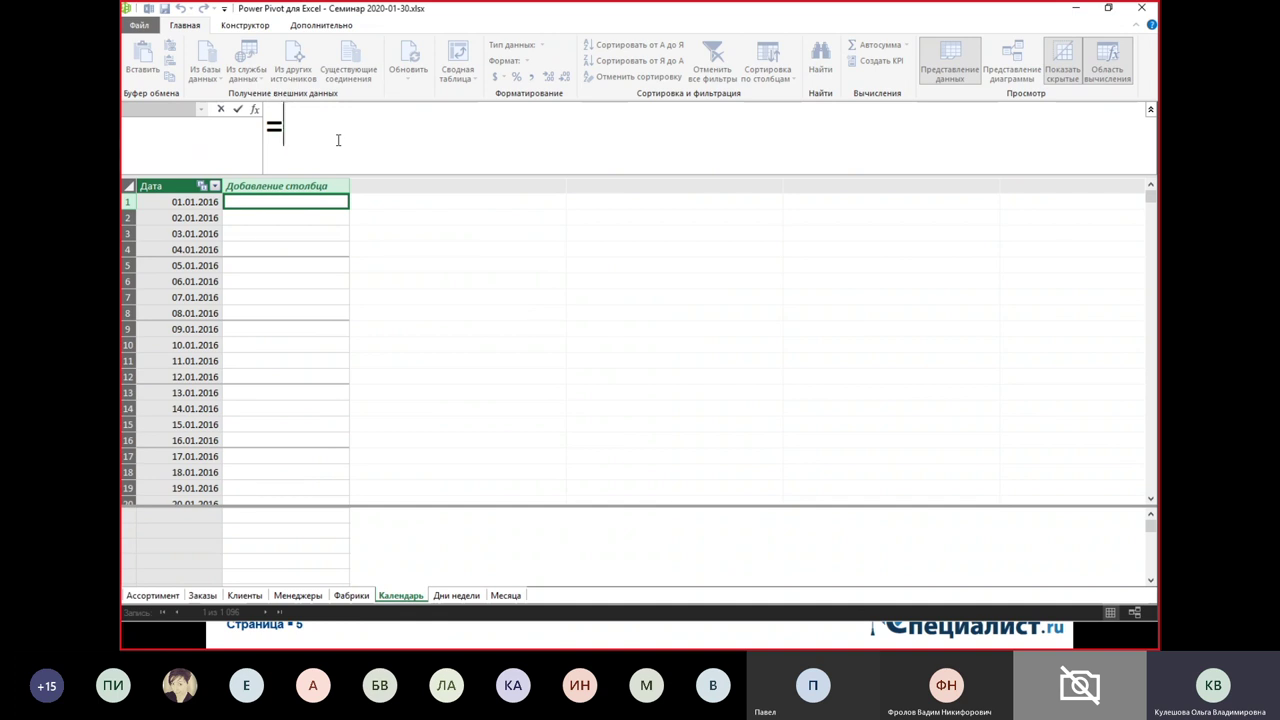
pyautogui.write('mo')
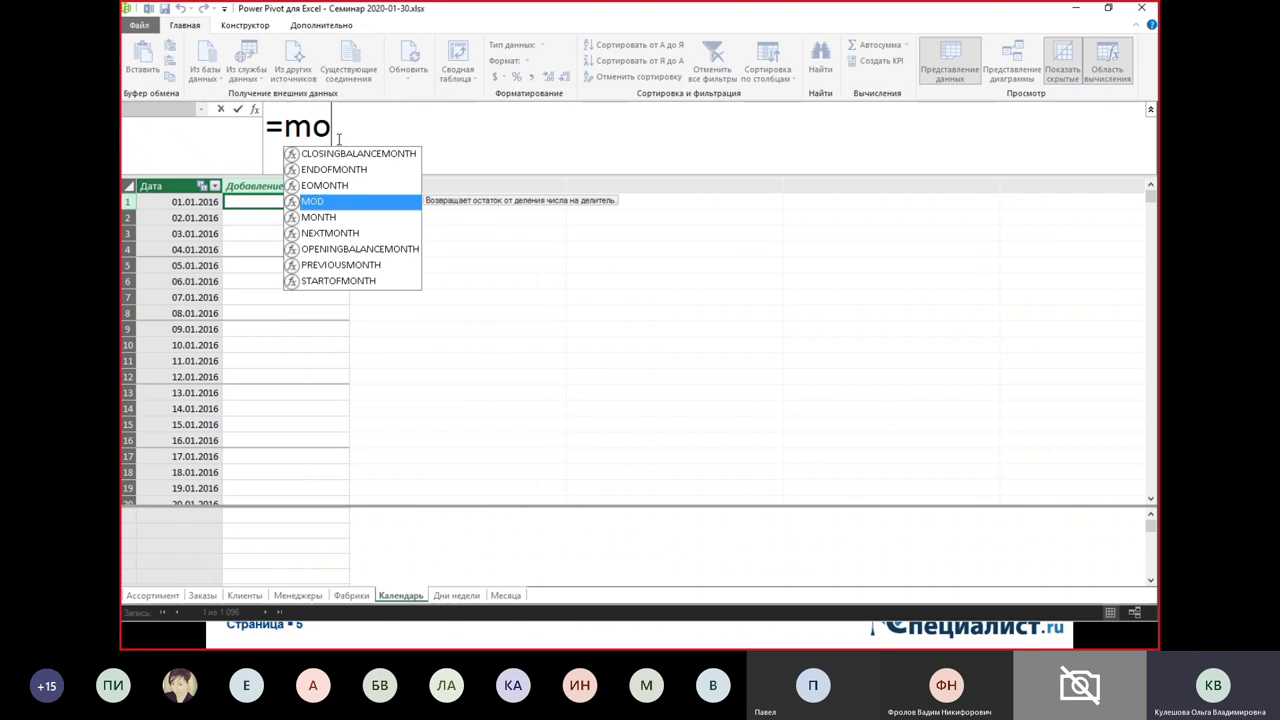
pyautogui.write('nt')
pyautogui.press('Tab')
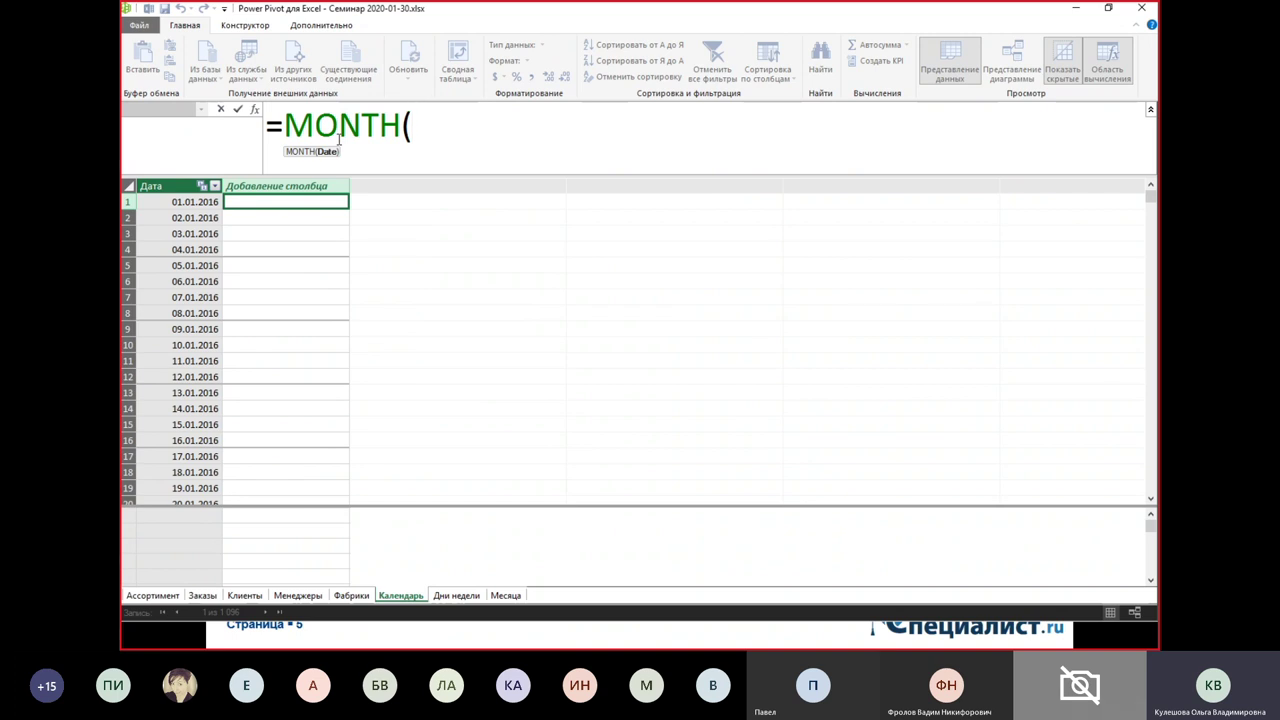
pyautogui.write('[')
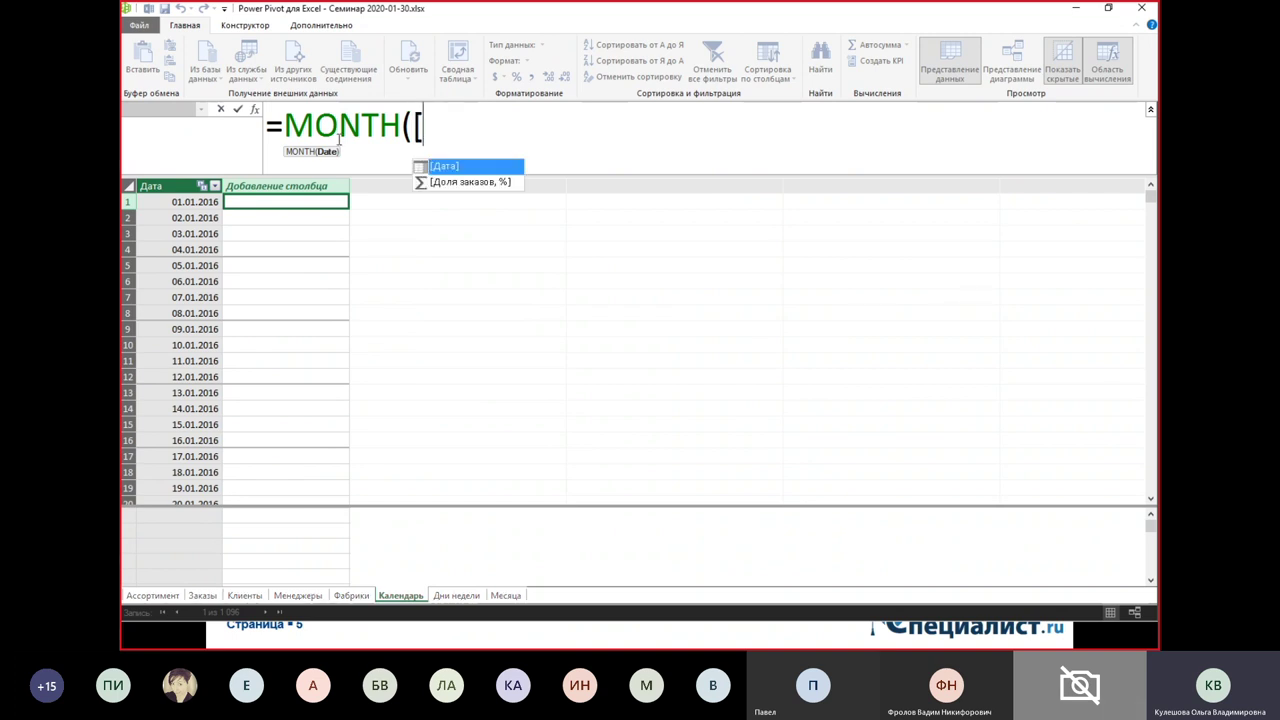
pyautogui.press('Tab')
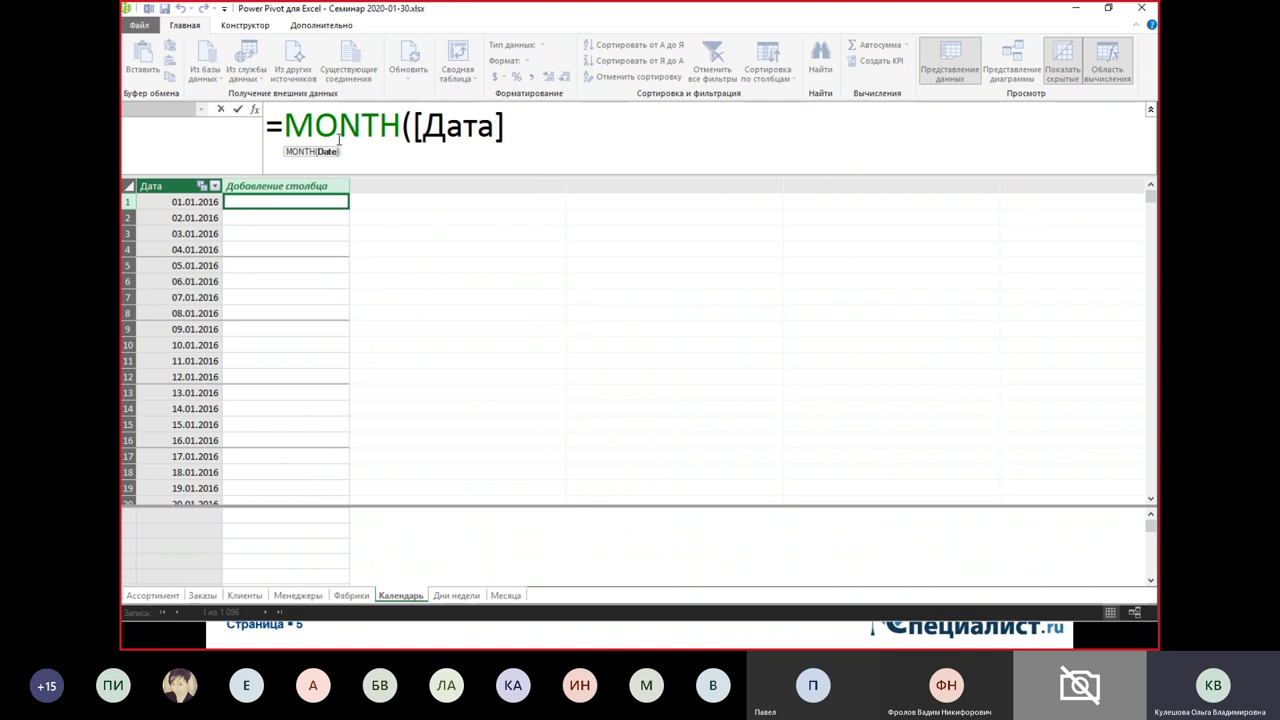
pyautogui.write(')')
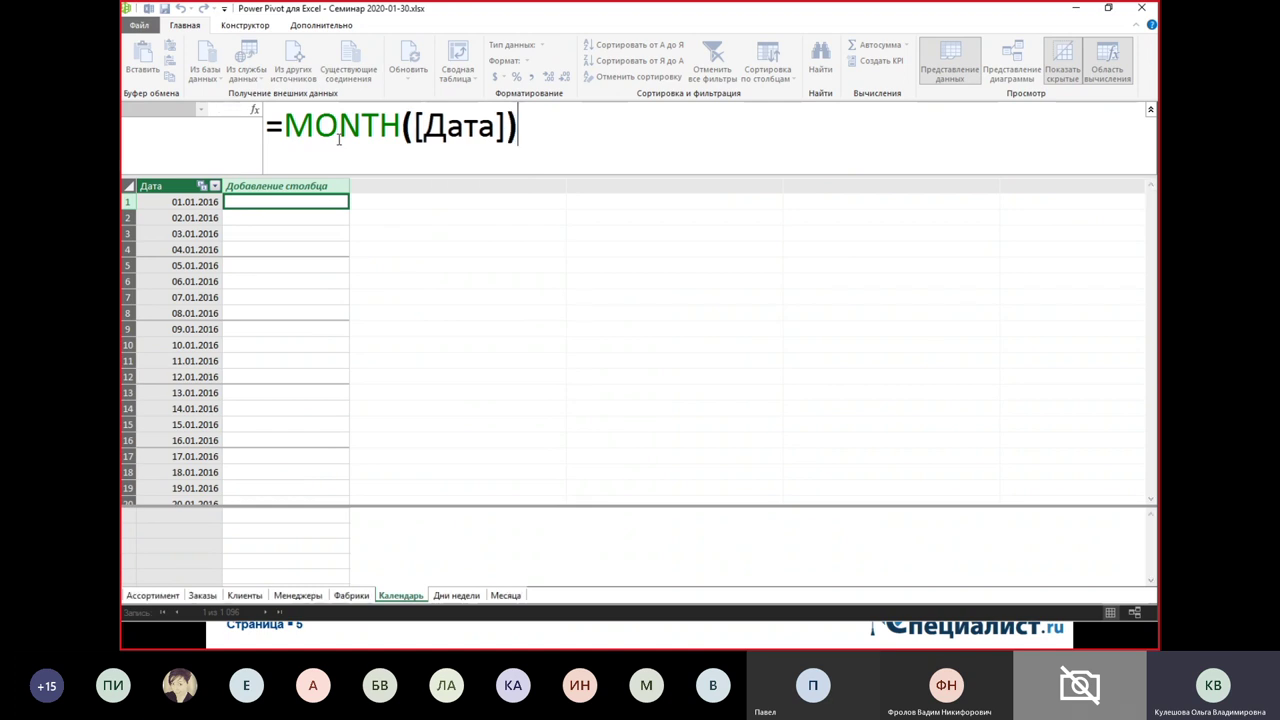
pyautogui.press('Return')
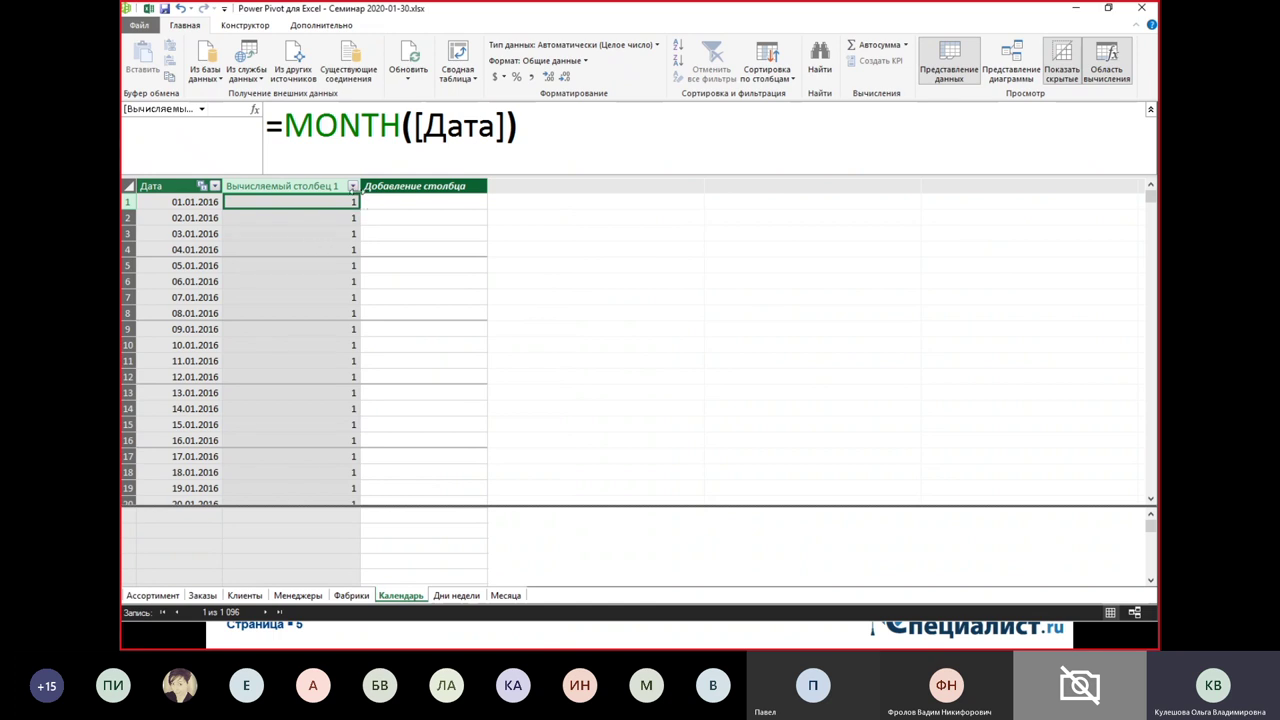
# - Check the new column's values in its filter list without applying a filter
pyautogui.click(353, 188)
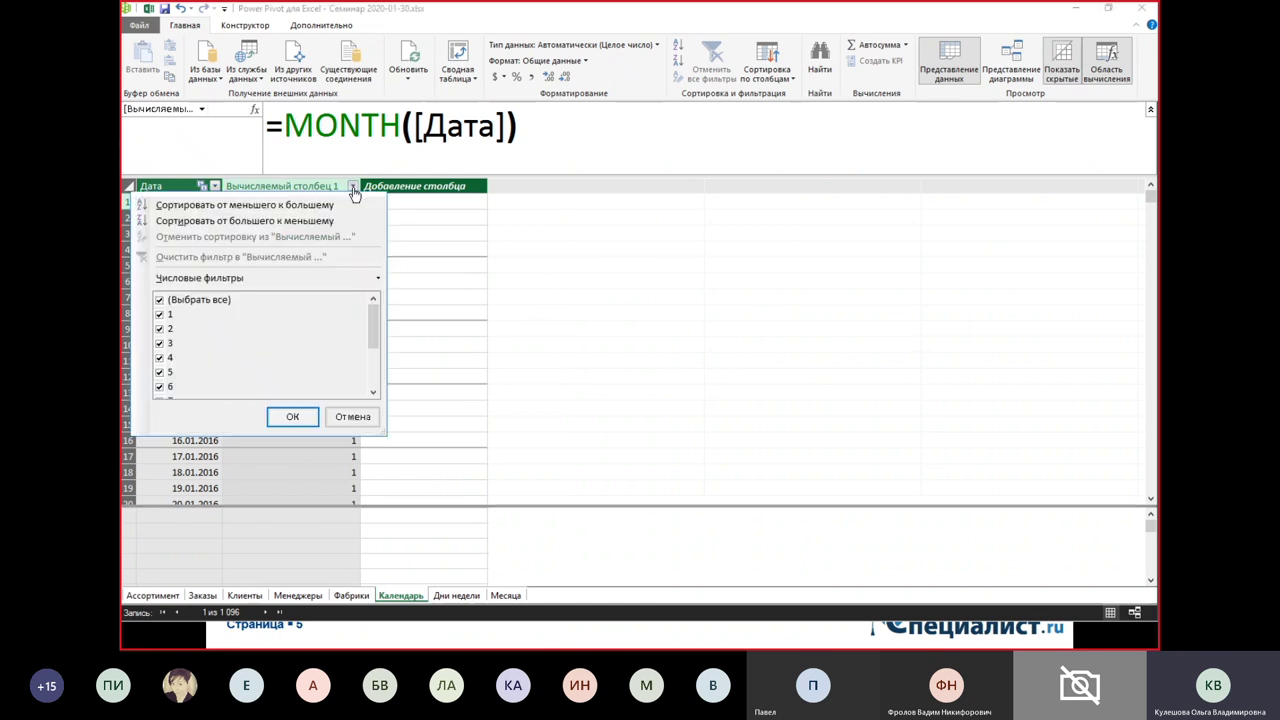
pyautogui.moveTo(372, 325); pyautogui.dragTo(372, 380)
pyautogui.click(424, 345)
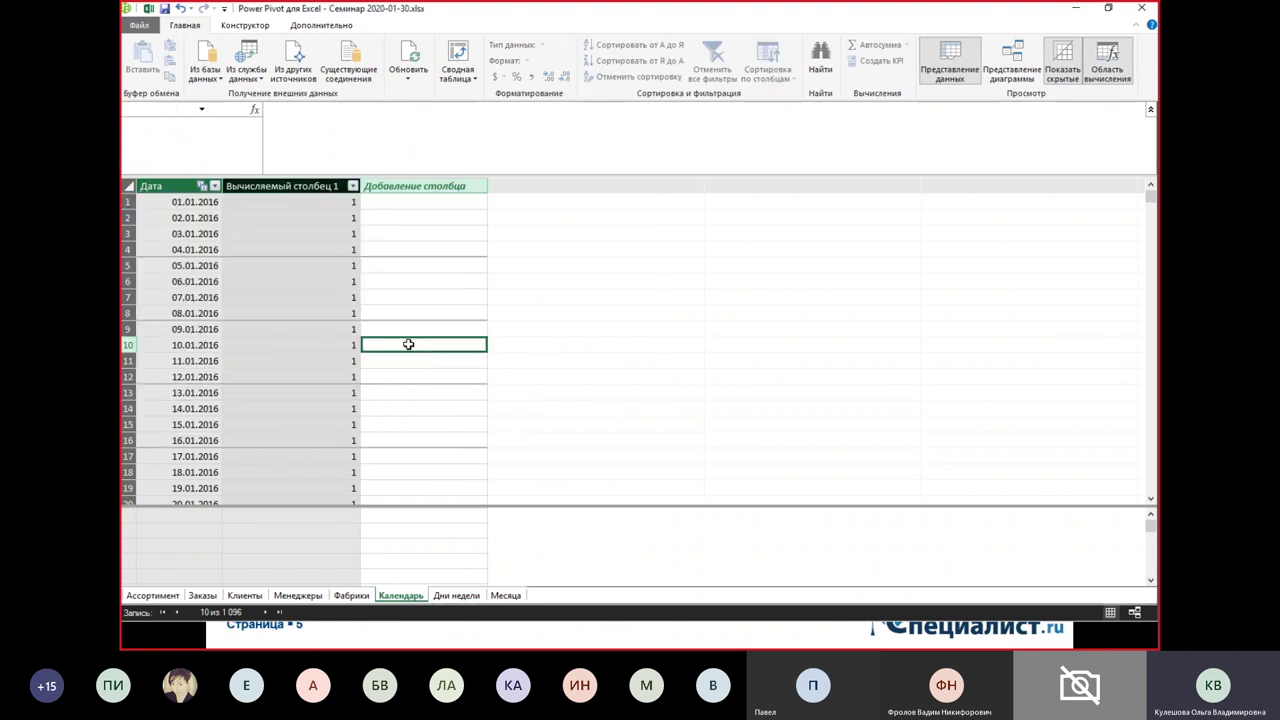
# - Rename the calculated column to Номер месяца and autofit its width
pyautogui.rightClick(301, 186)
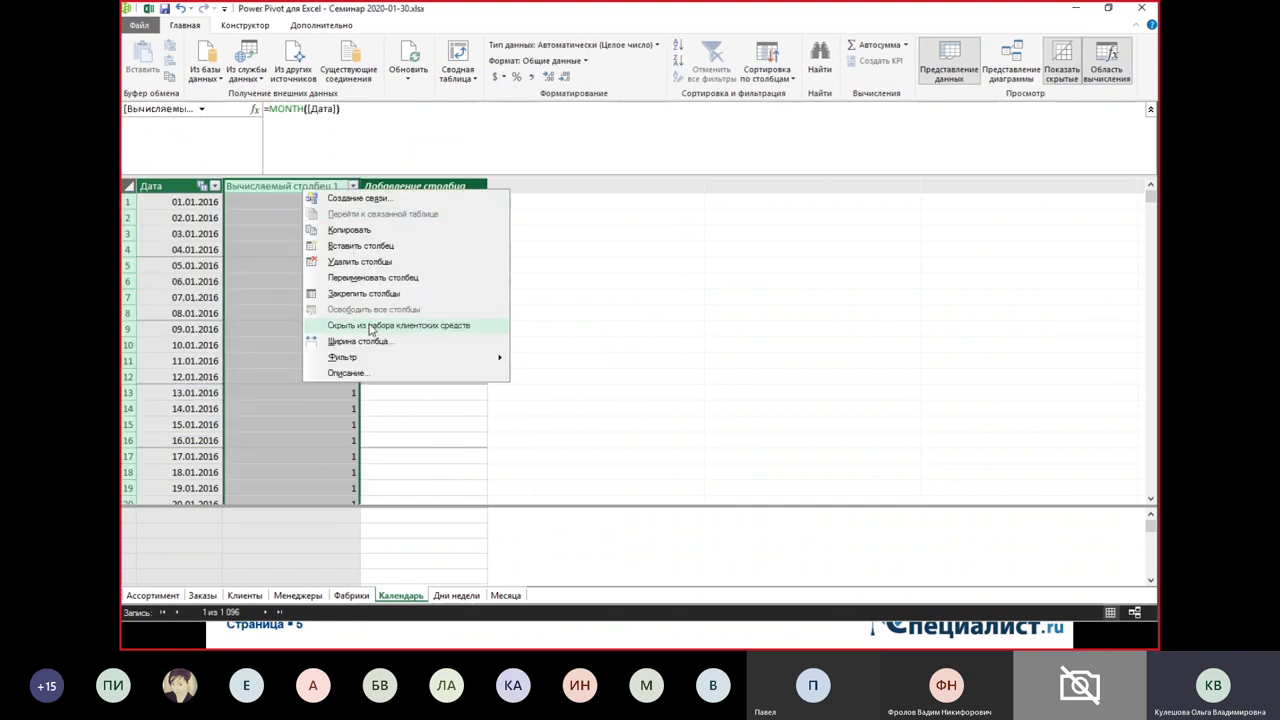
pyautogui.click(377, 278)
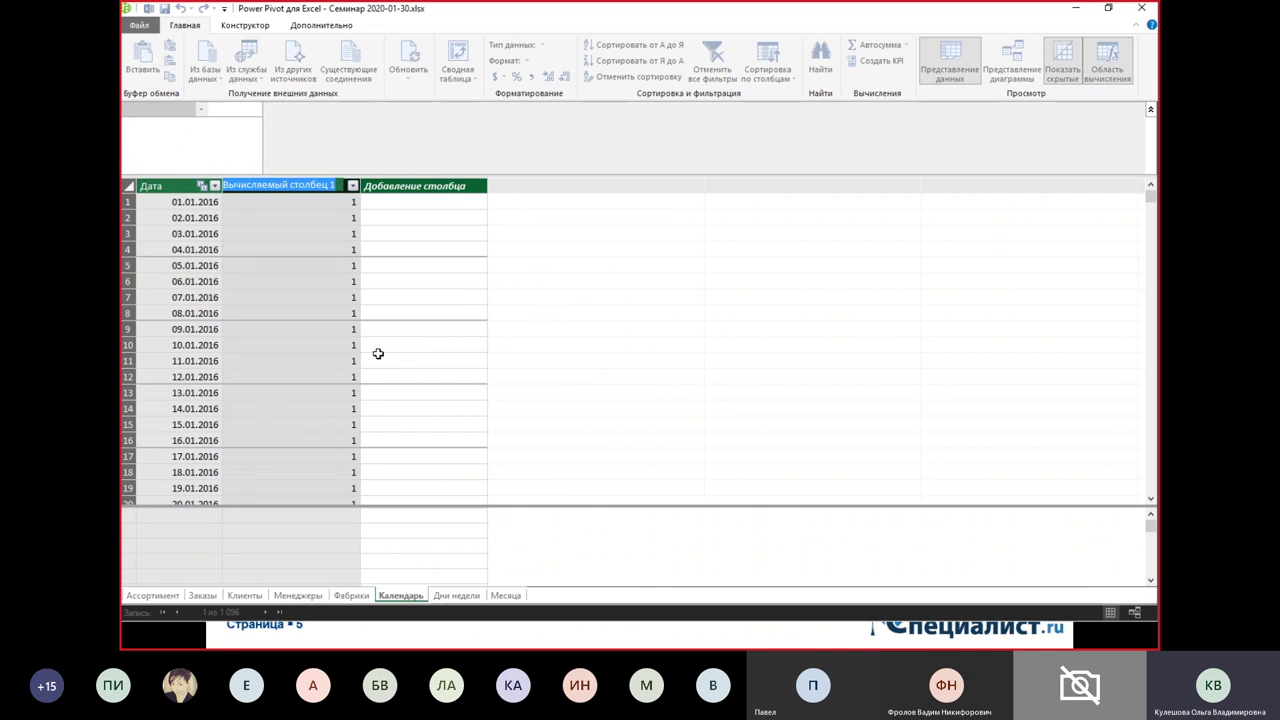
pyautogui.press('BackSpace')
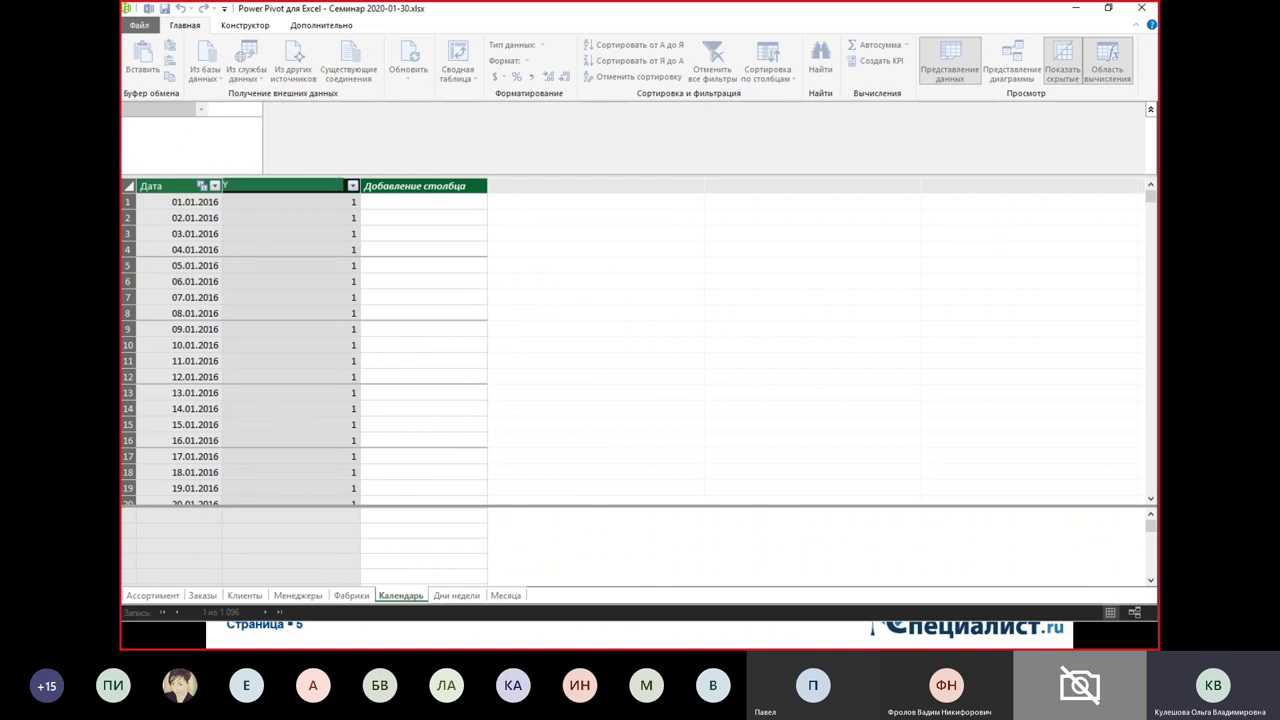
pyautogui.write('Номер месяца')
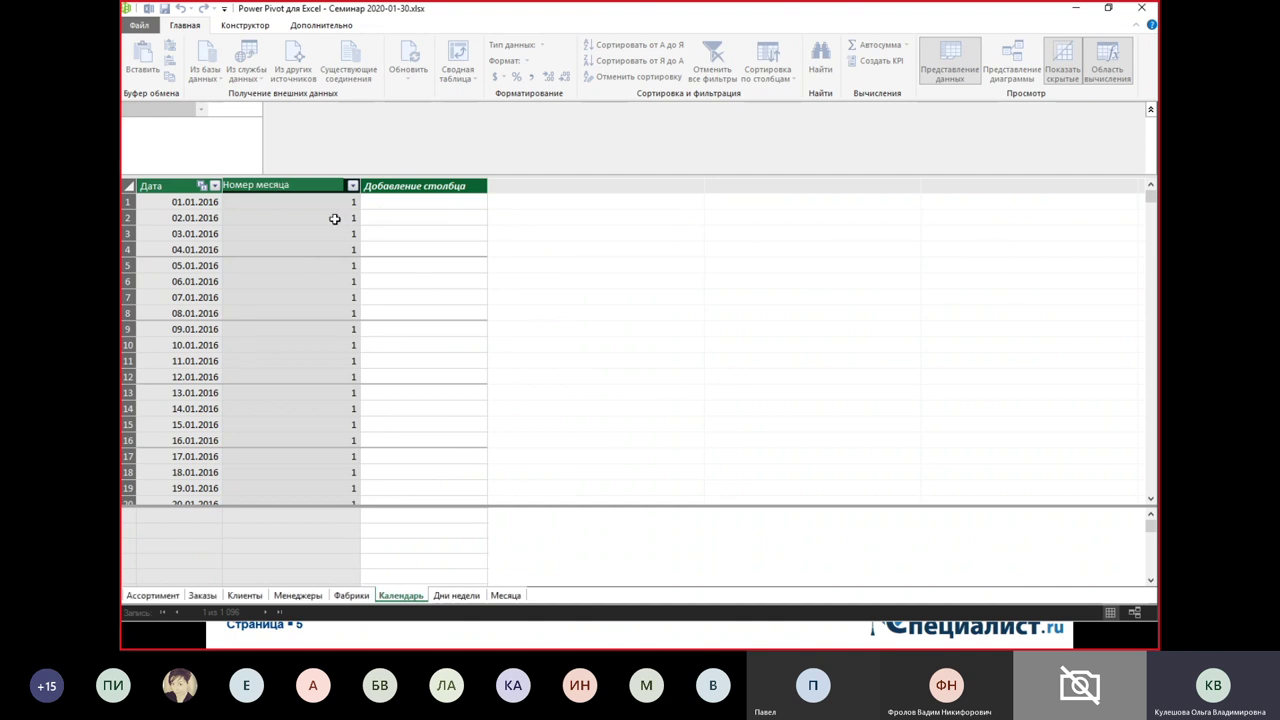
pyautogui.click(357, 188)
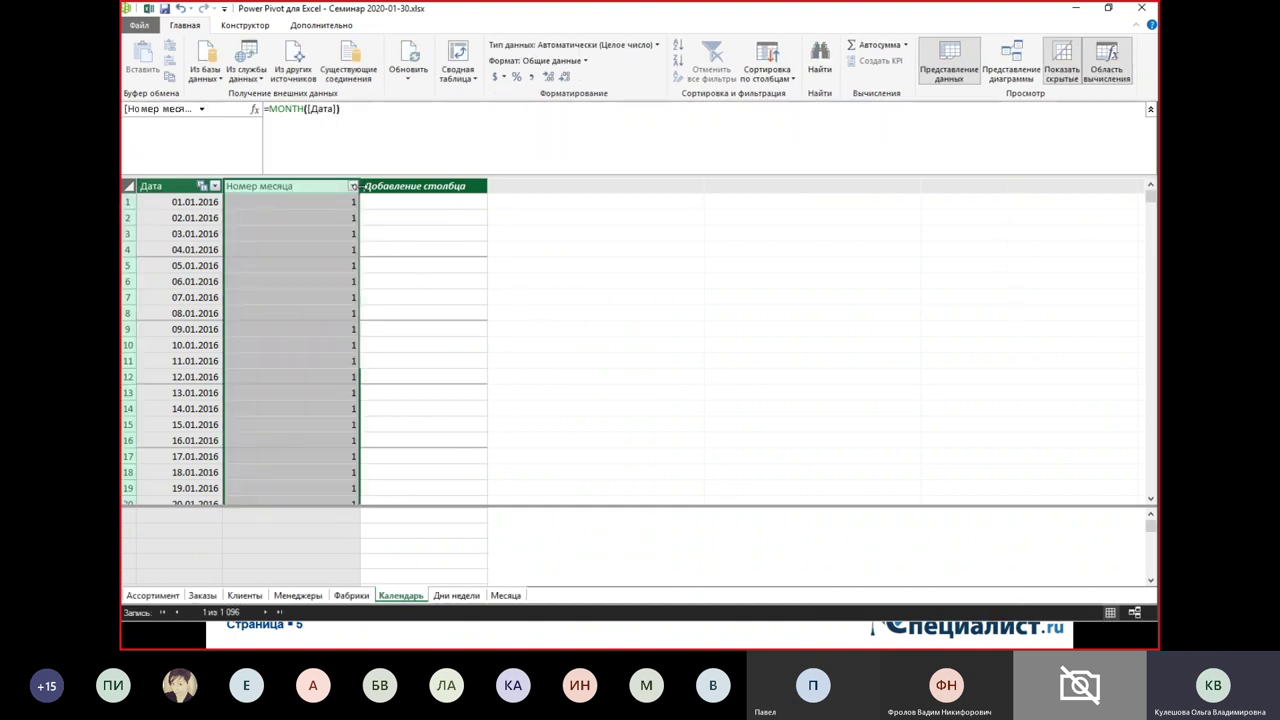
pyautogui.doubleClick(360, 186)
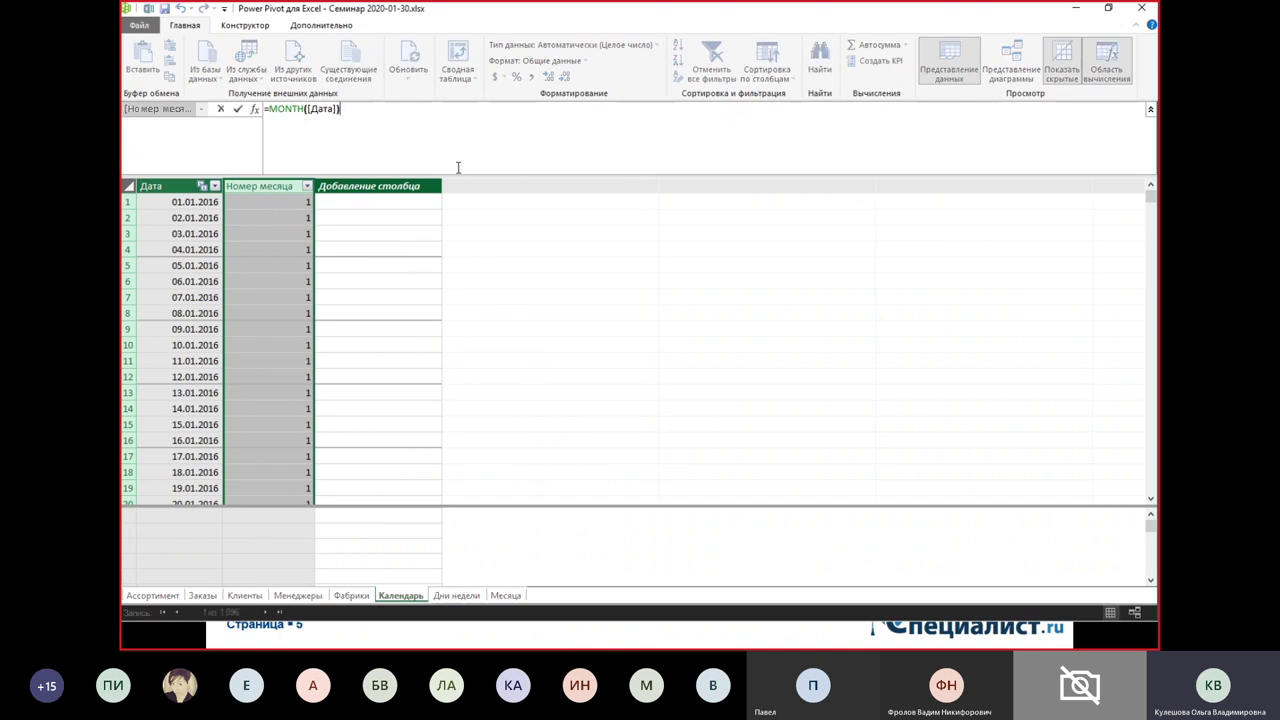
pyautogui.click(428, 204)
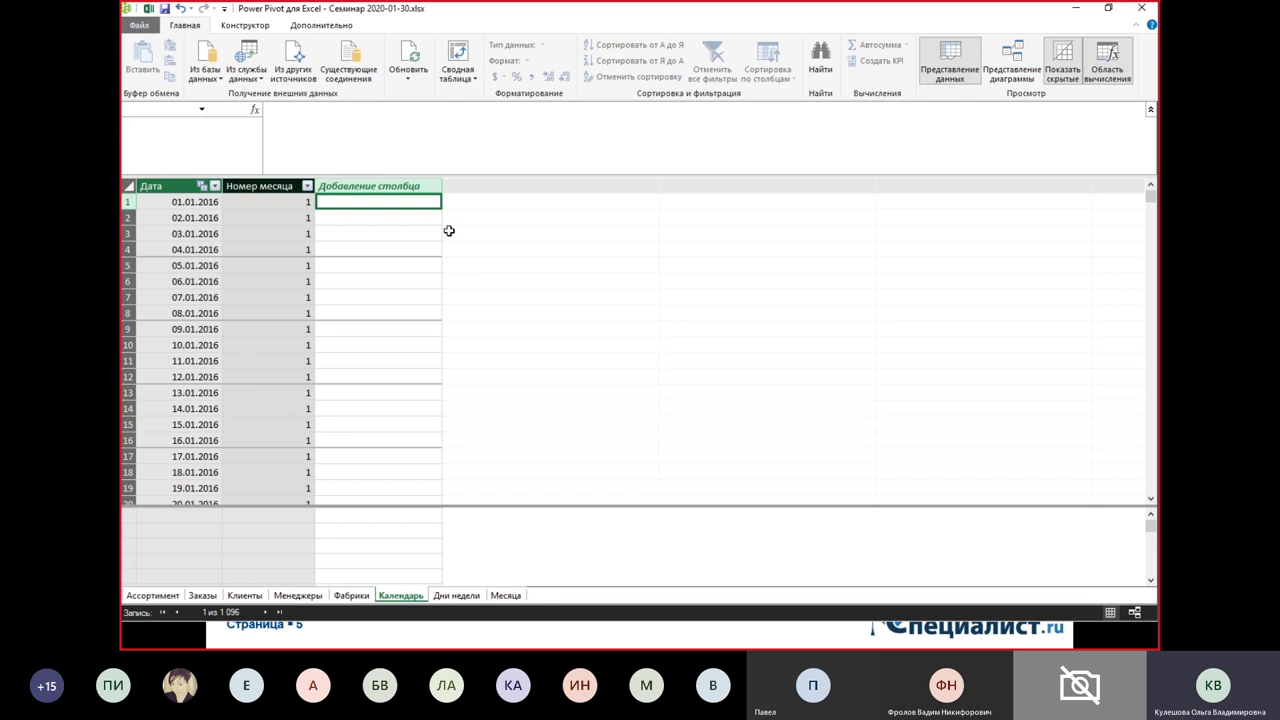
# - Add a column Номер дня недели with formula =WEEKDAY([Дата];2), Monday as 1
pyautogui.write('Н')
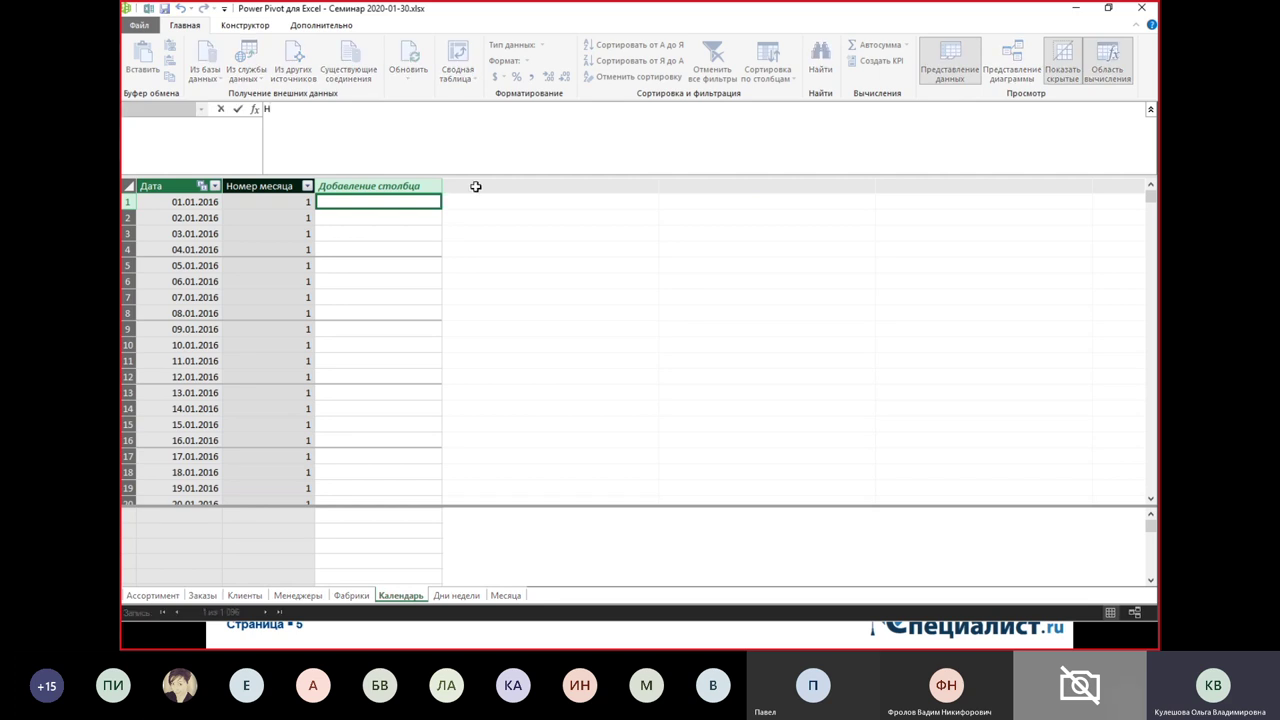
pyautogui.keyDown('ctrl'); pyautogui.scroll(2, 549, 136); pyautogui.keyUp('ctrl')
pyautogui.write('омер ')
pyautogui.write('дня неделиЖ')
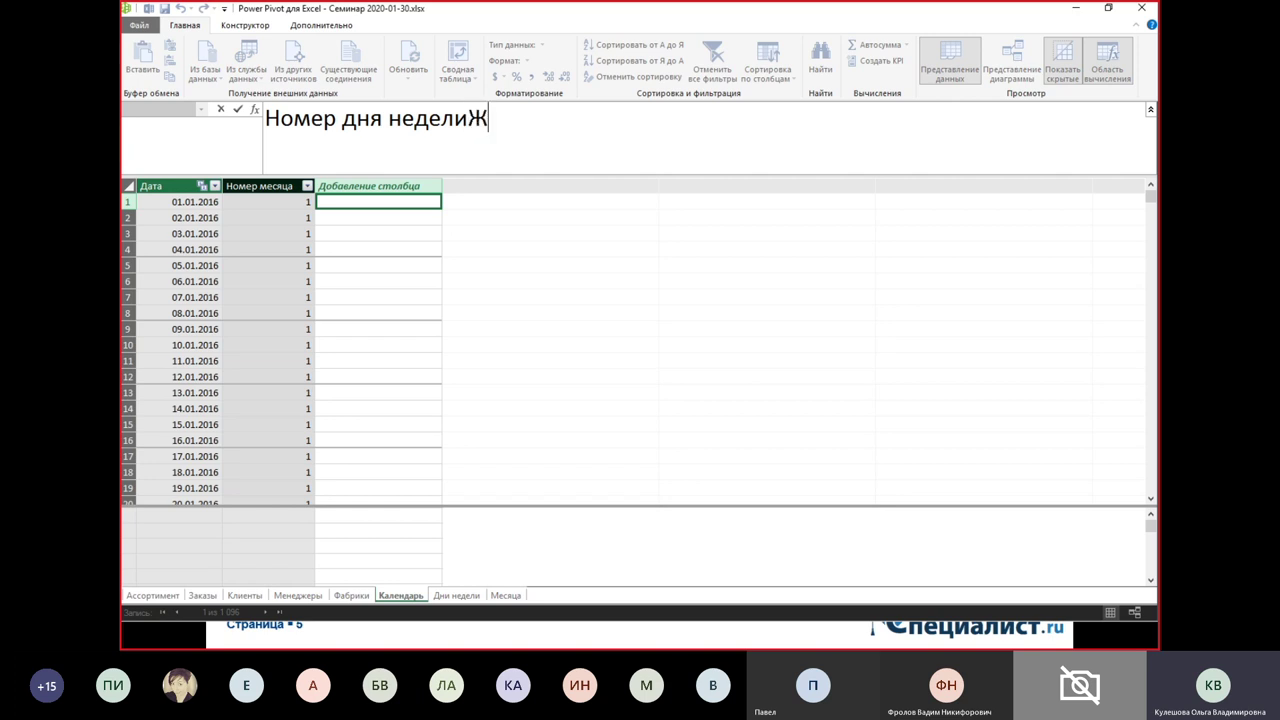
pyautogui.press('BackSpace')
pyautogui.write(':=')
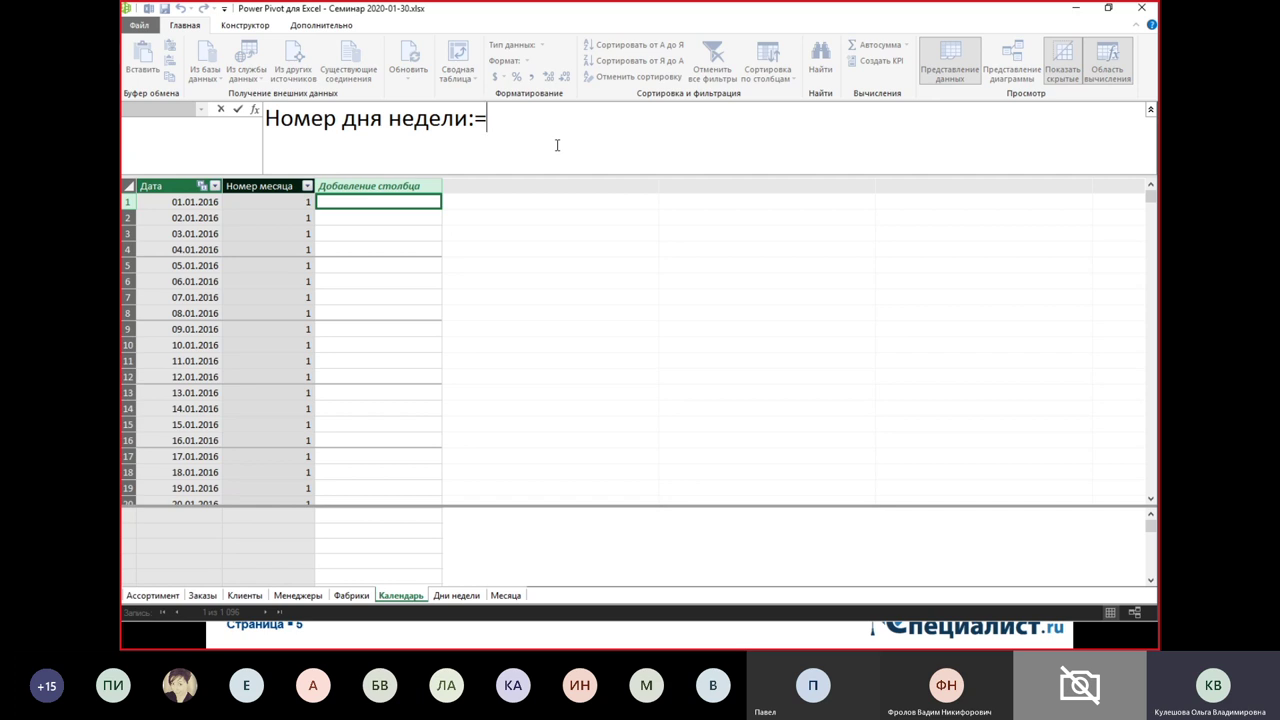
pyautogui.write('W')
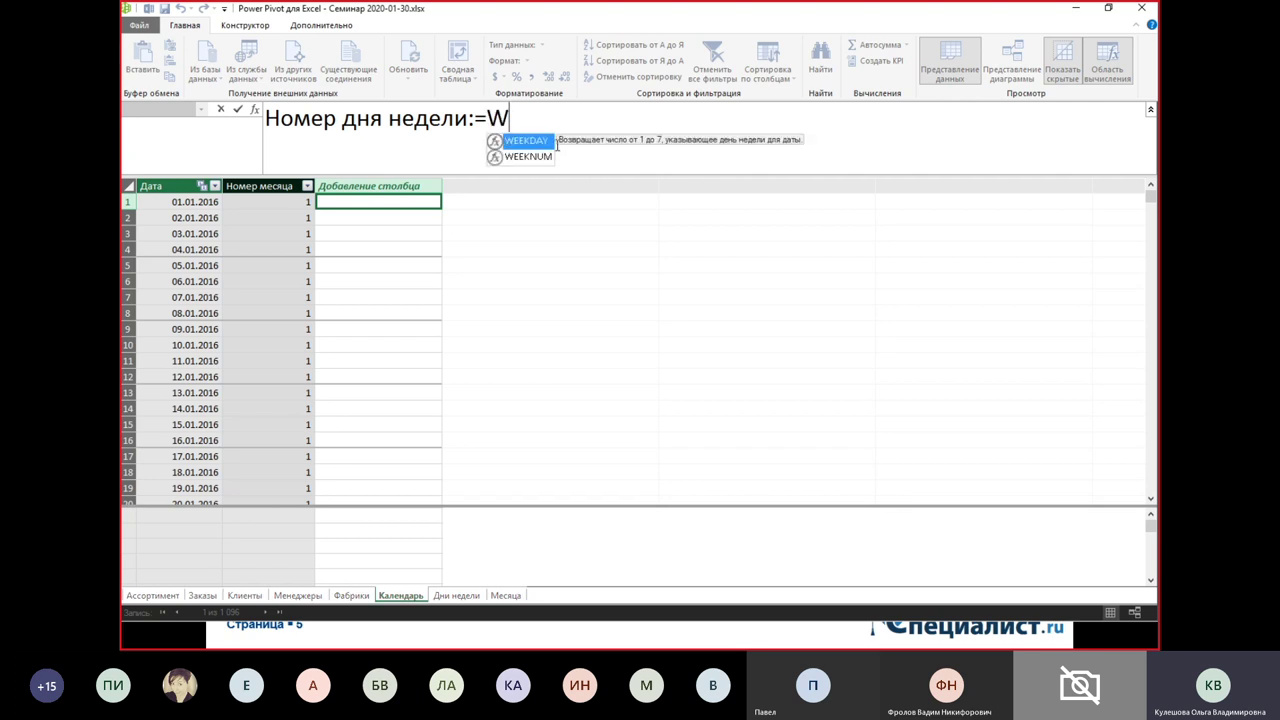
pyautogui.press('Tab')
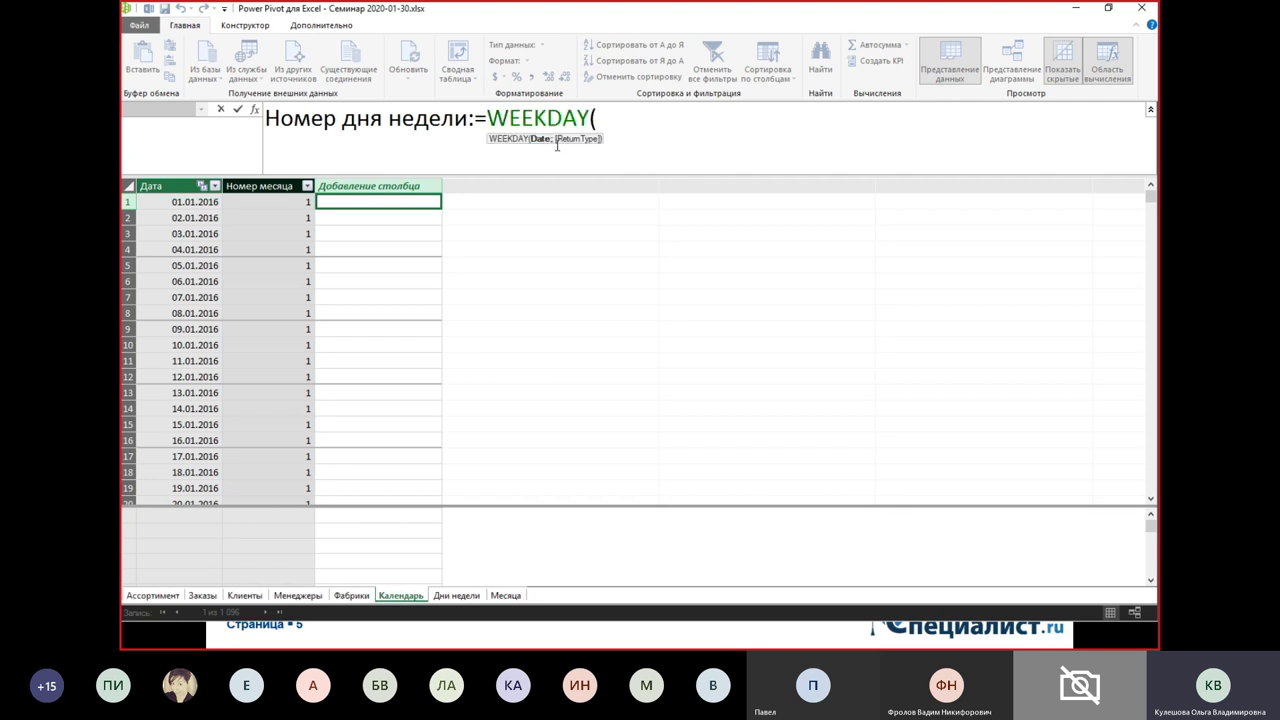
pyautogui.write('[')
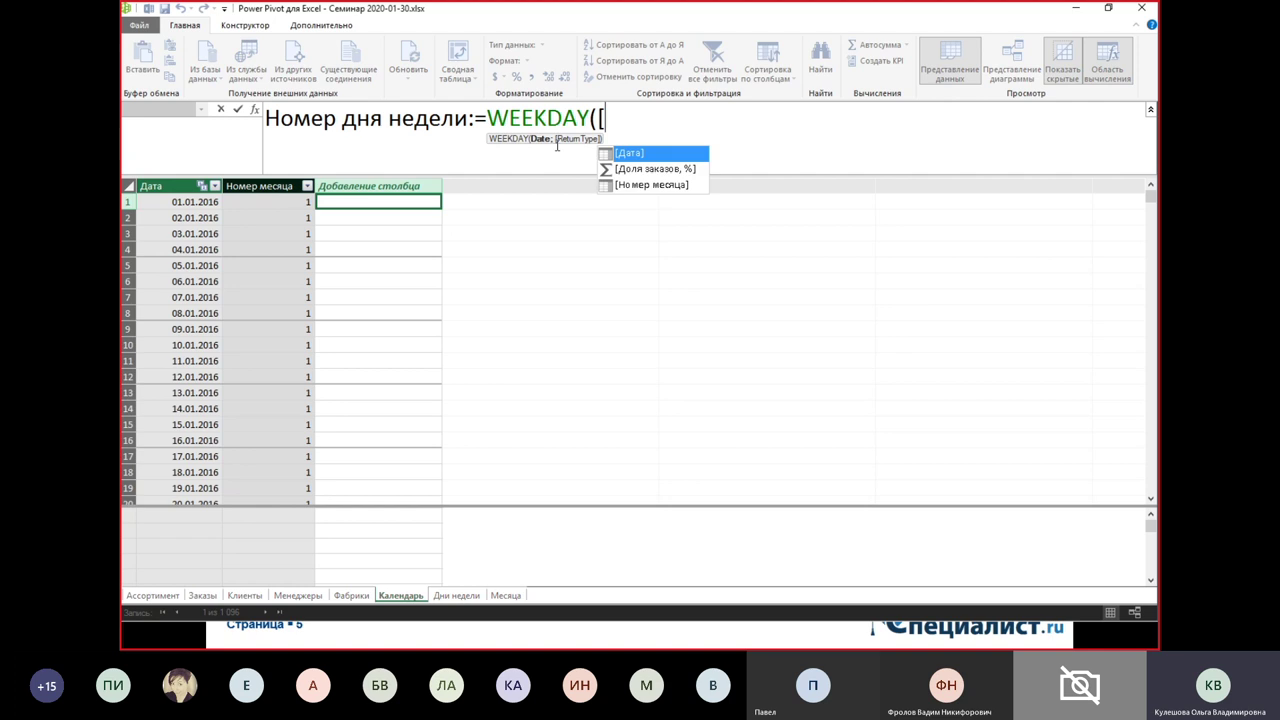
pyautogui.press('Tab')
pyautogui.write(';')
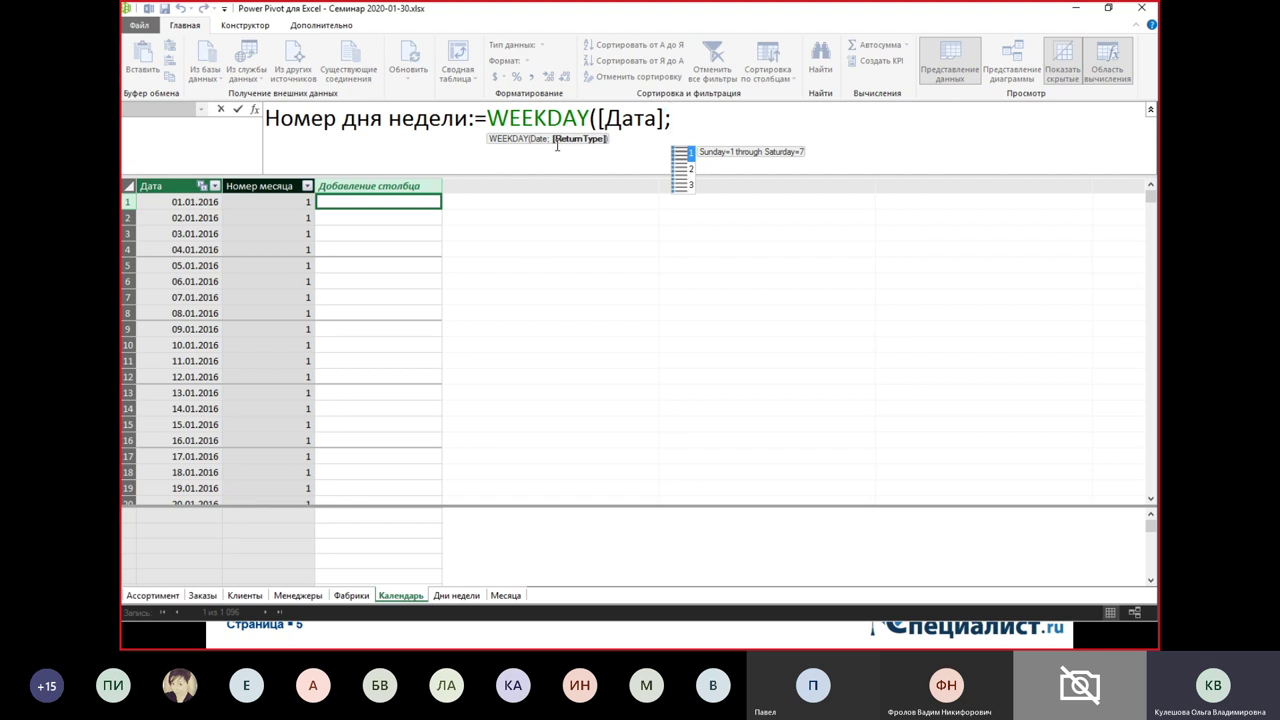
pyautogui.press('Down')
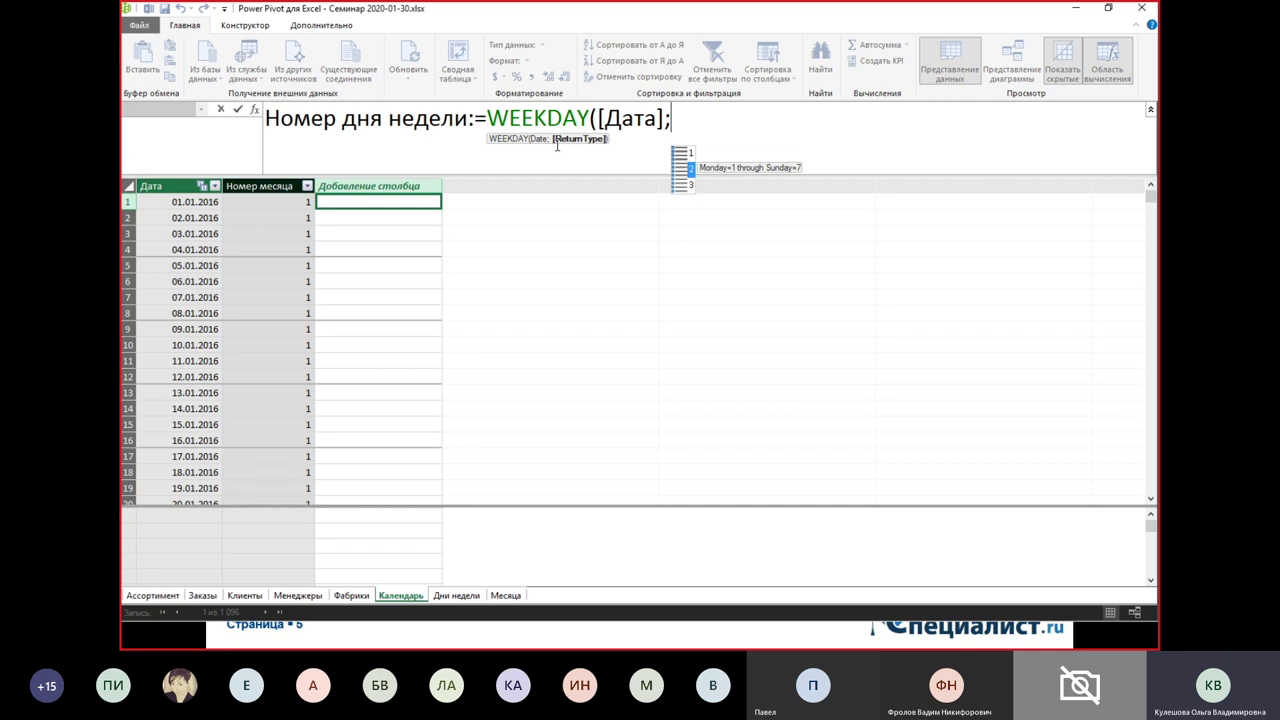
pyautogui.write('2)')
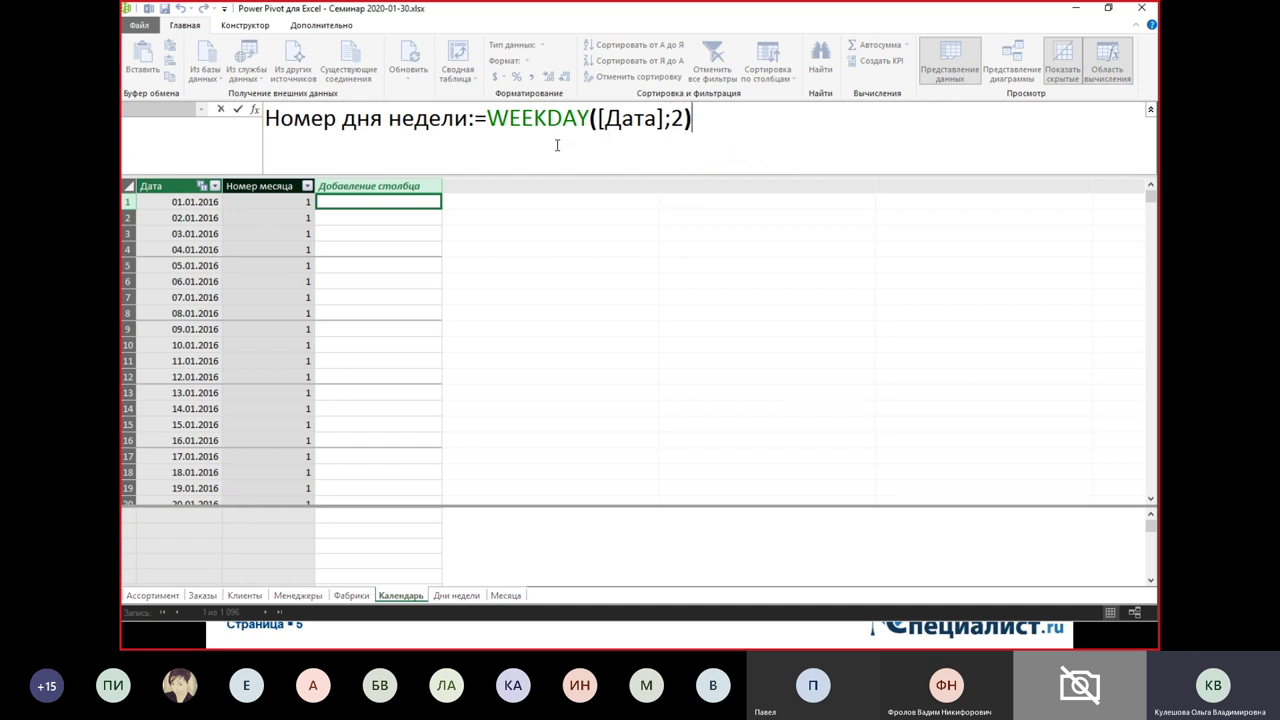
pyautogui.press('Return')
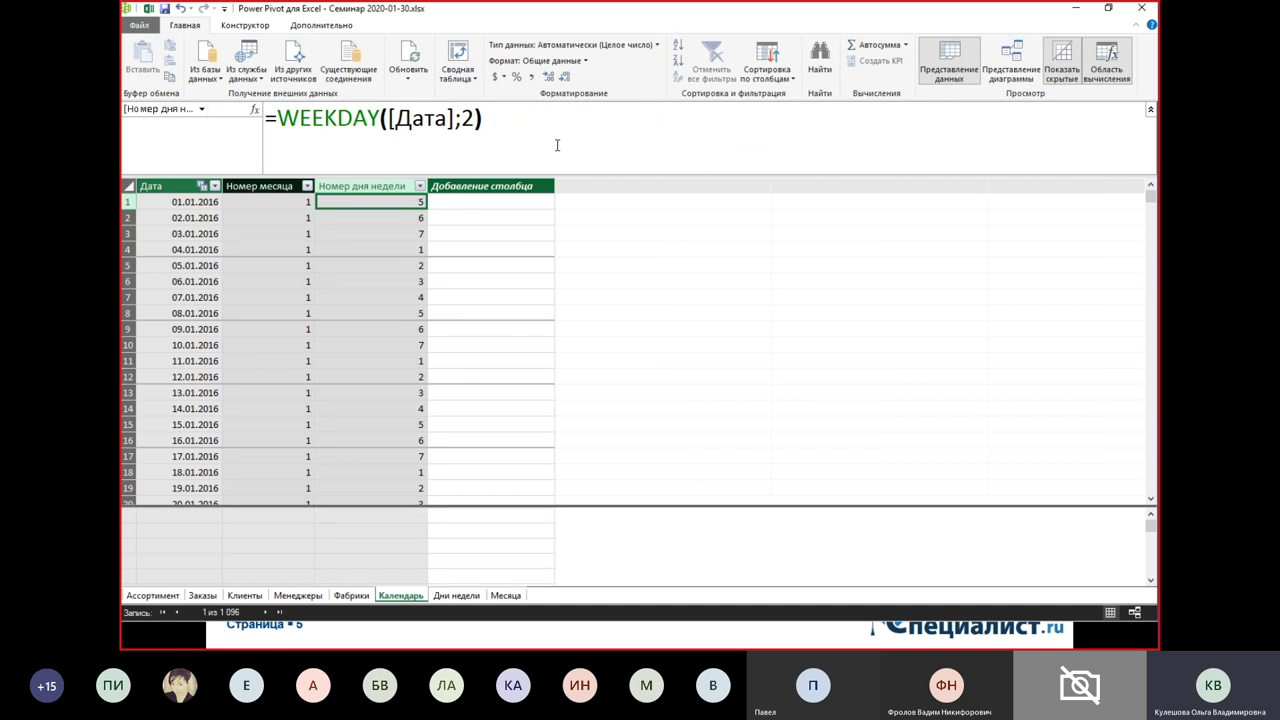
# - Check the Номер дня недели values in its filter list, leaving all rows shown
pyautogui.click(420, 186)
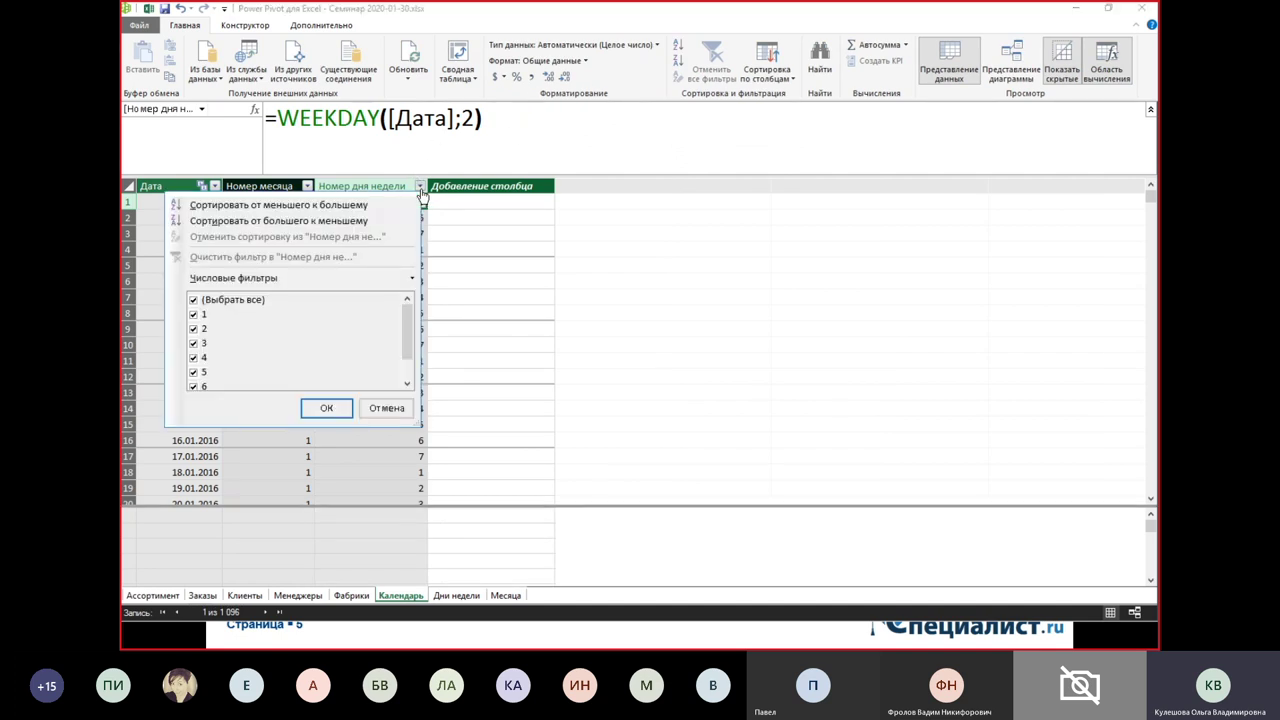
pyautogui.scroll(-1, 417, 337)
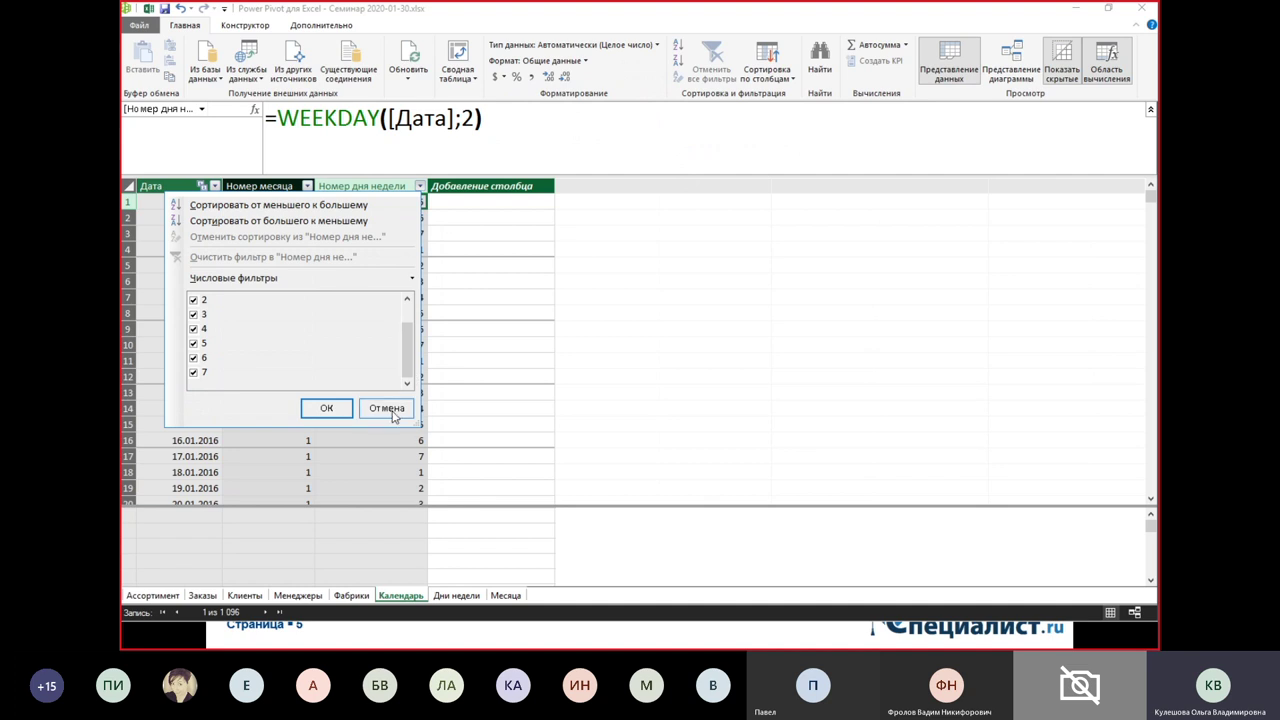
pyautogui.click(326, 408)
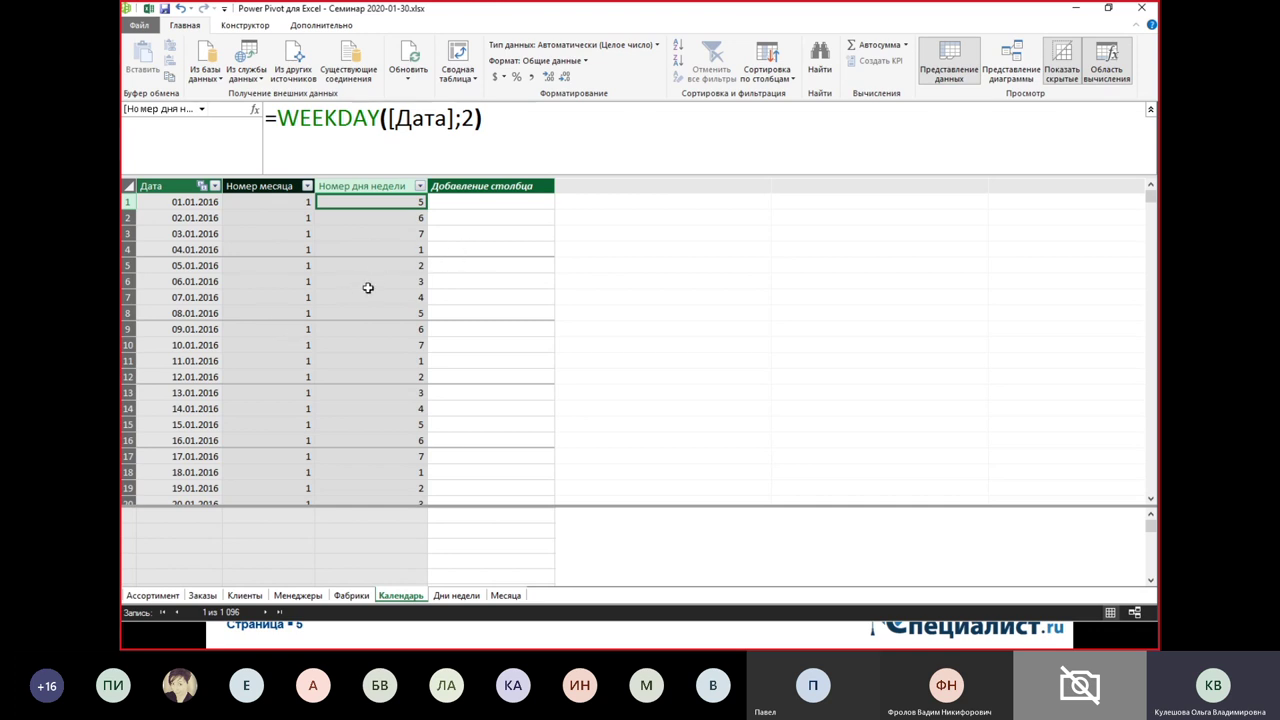
pyautogui.click(456, 596)
pyautogui.click(506, 596)
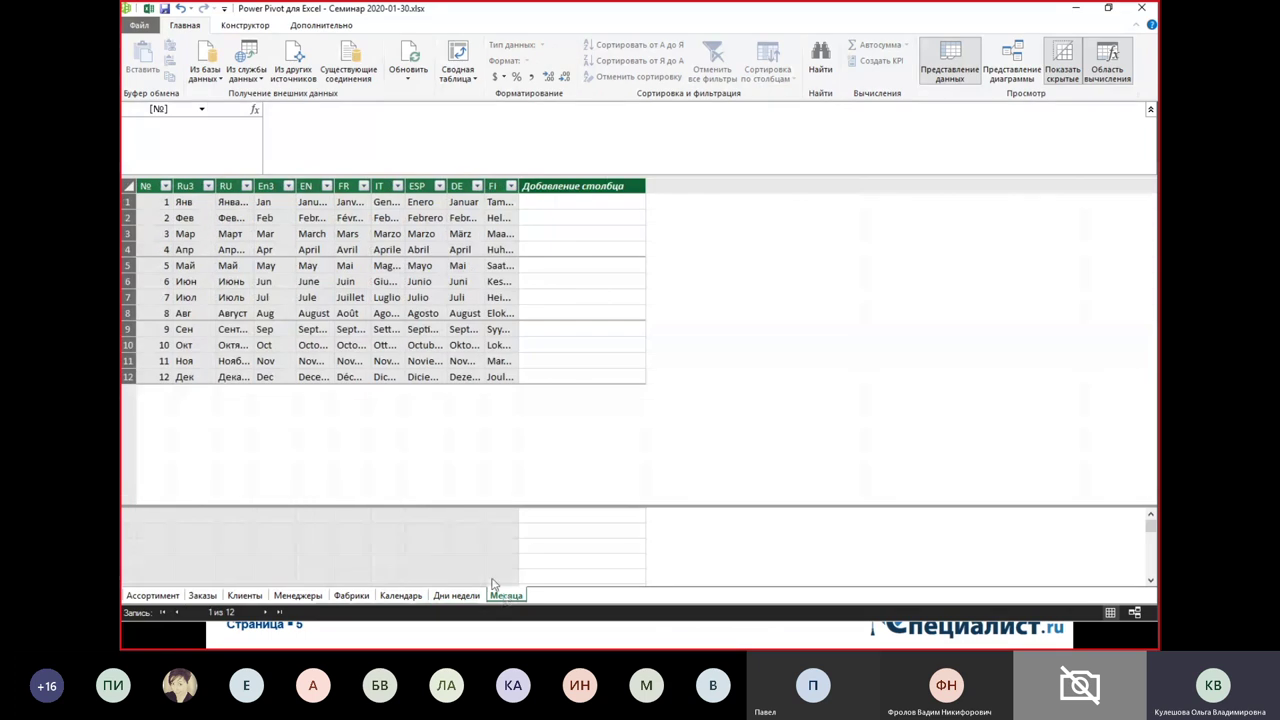
pyautogui.click(414, 597)
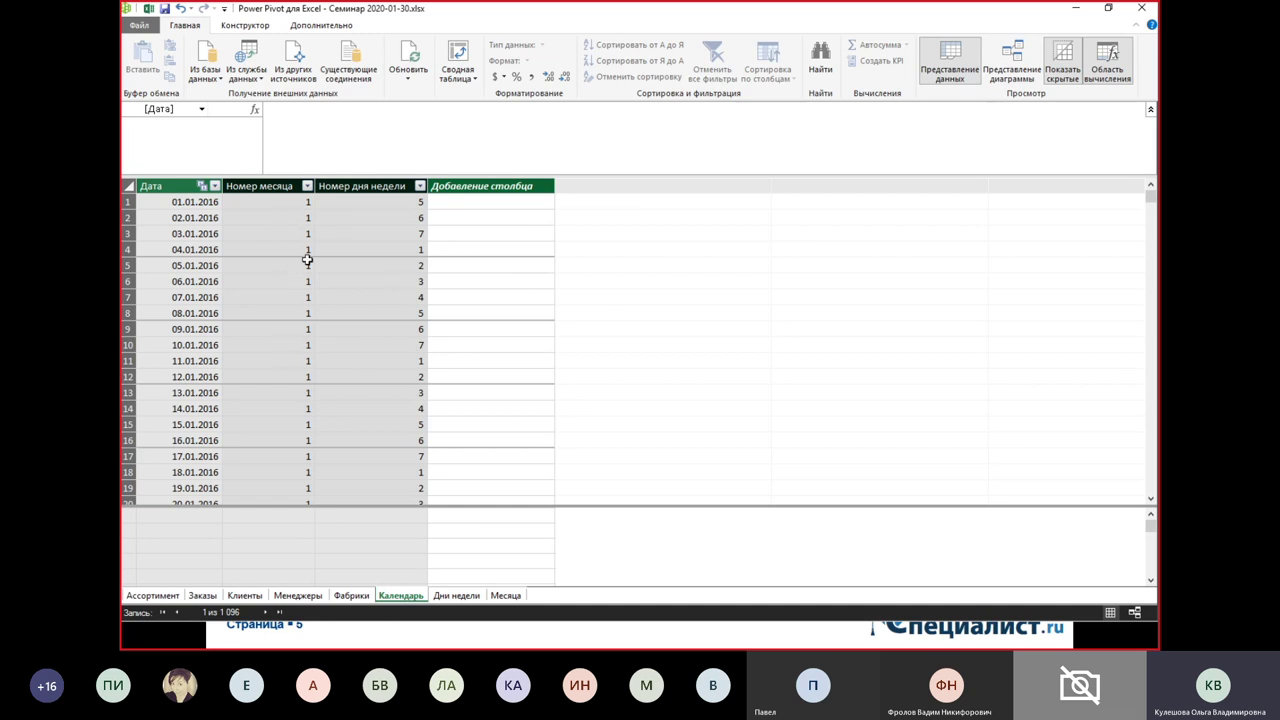
# - Switch to Diagram View and arrange the Месяца and Дни недели tables on the left
pyautogui.click(1022, 79)
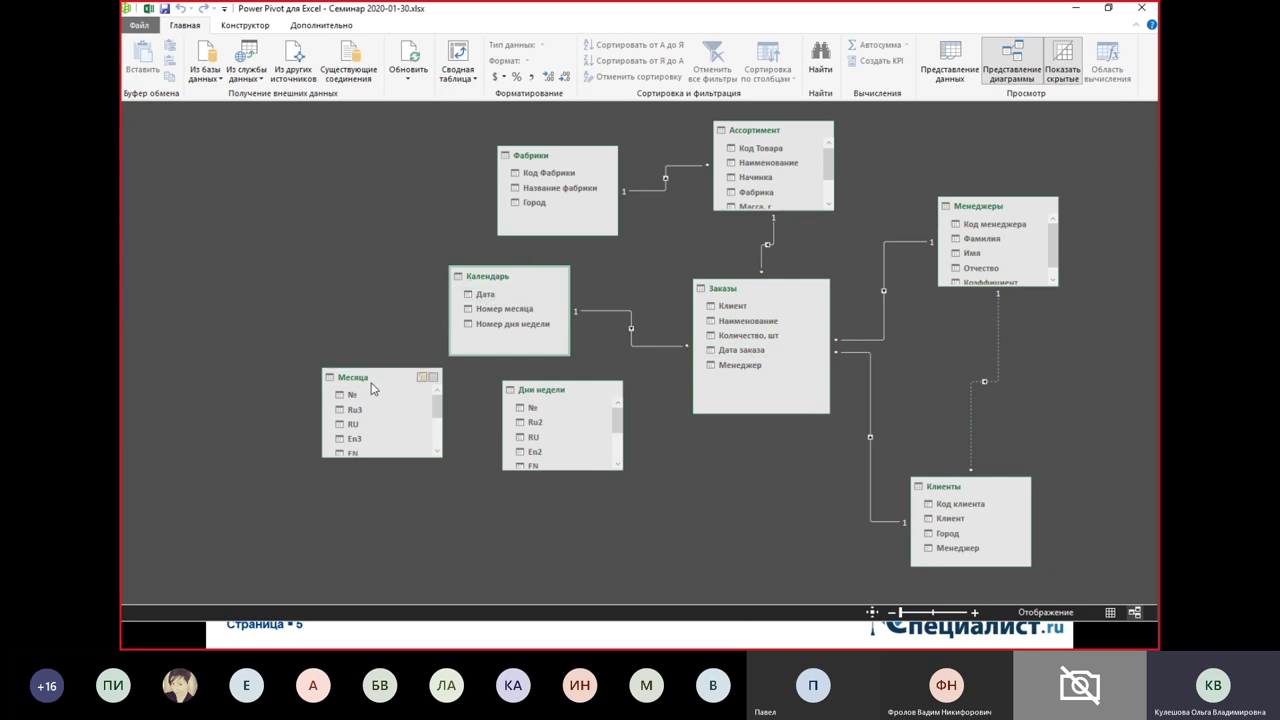
pyautogui.moveTo(394, 458); pyautogui.dragTo(394, 500)
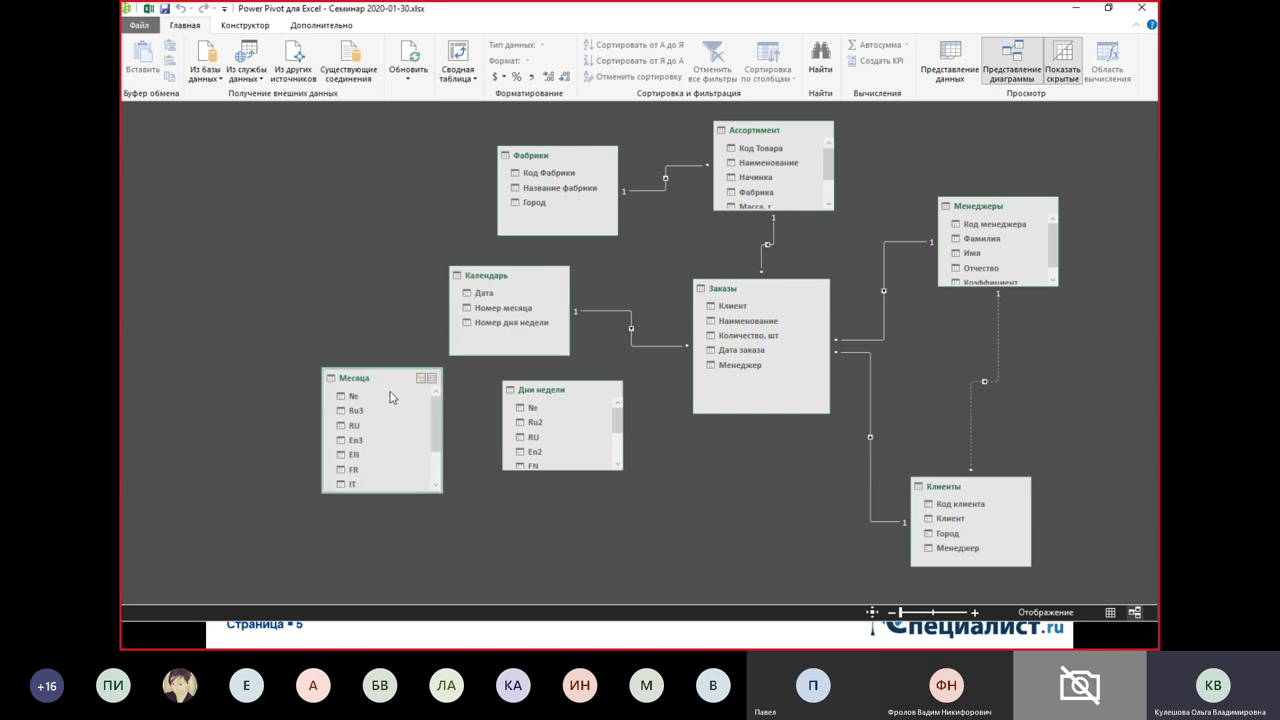
pyautogui.moveTo(355, 378)
pyautogui.mouseDown()
pyautogui.moveTo(251, 214)
pyautogui.moveTo(496, 313)
pyautogui.mouseUp()
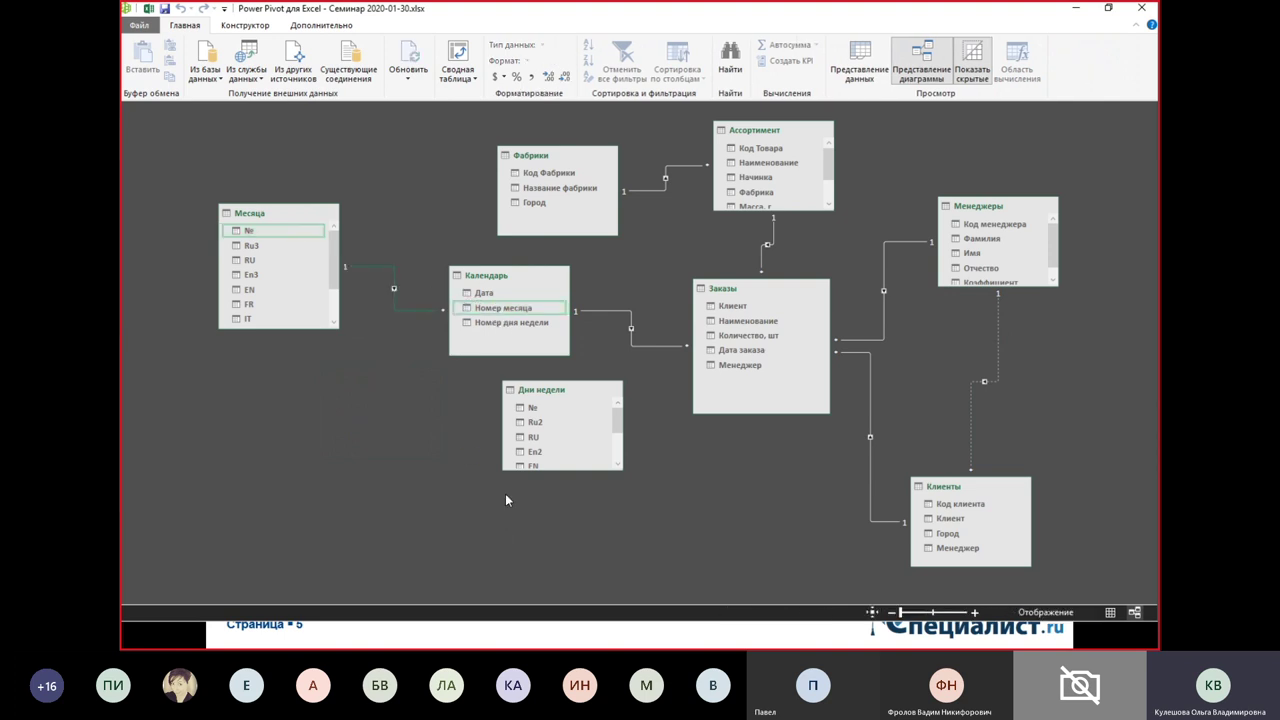
pyautogui.moveTo(571, 403); pyautogui.dragTo(347, 389)
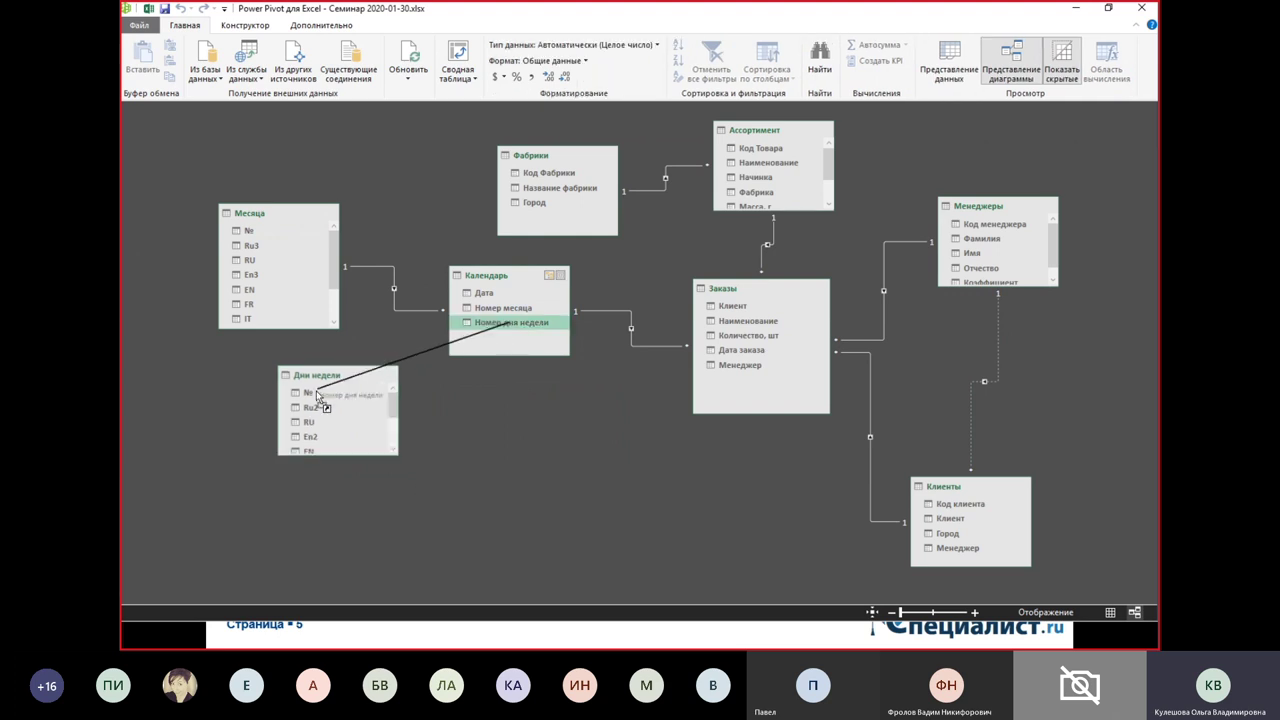
# - Relate Календарь Номер дня недели to Дни недели №, then rearrange Ассортимент, Заказы and Клиенты
pyautogui.moveTo(489, 323); pyautogui.dragTo(310, 393)
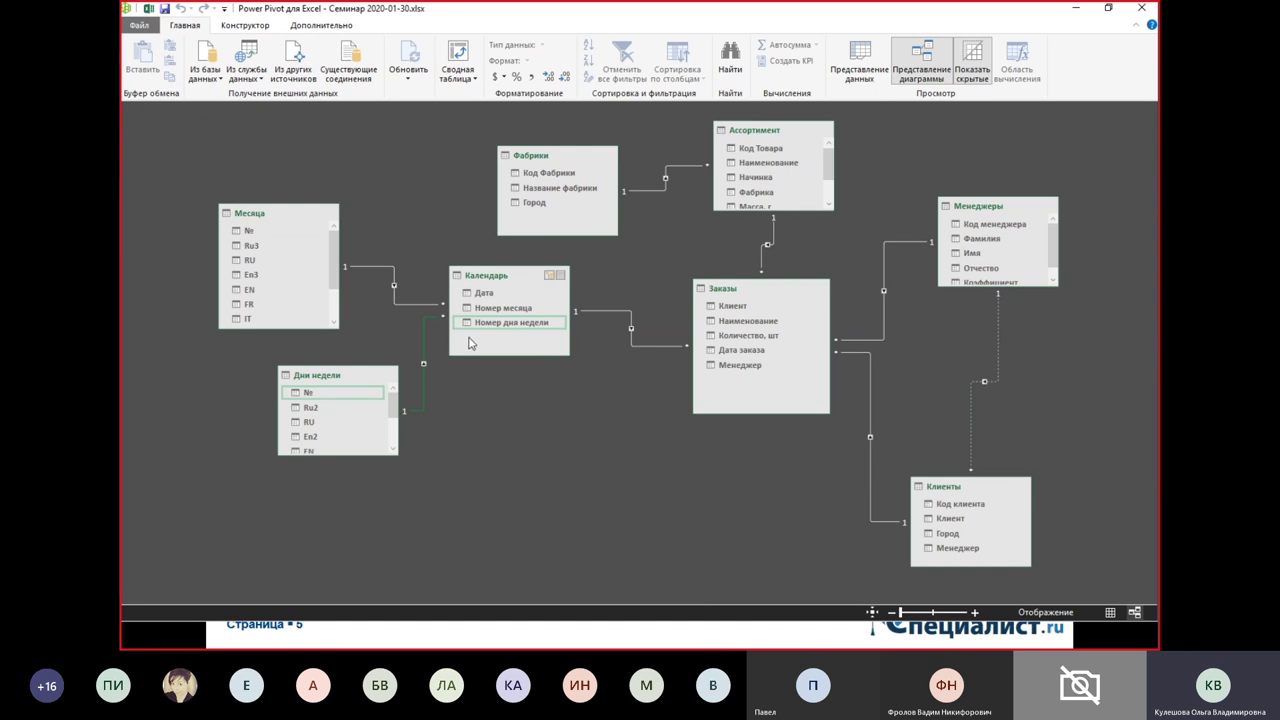
pyautogui.click(763, 419)
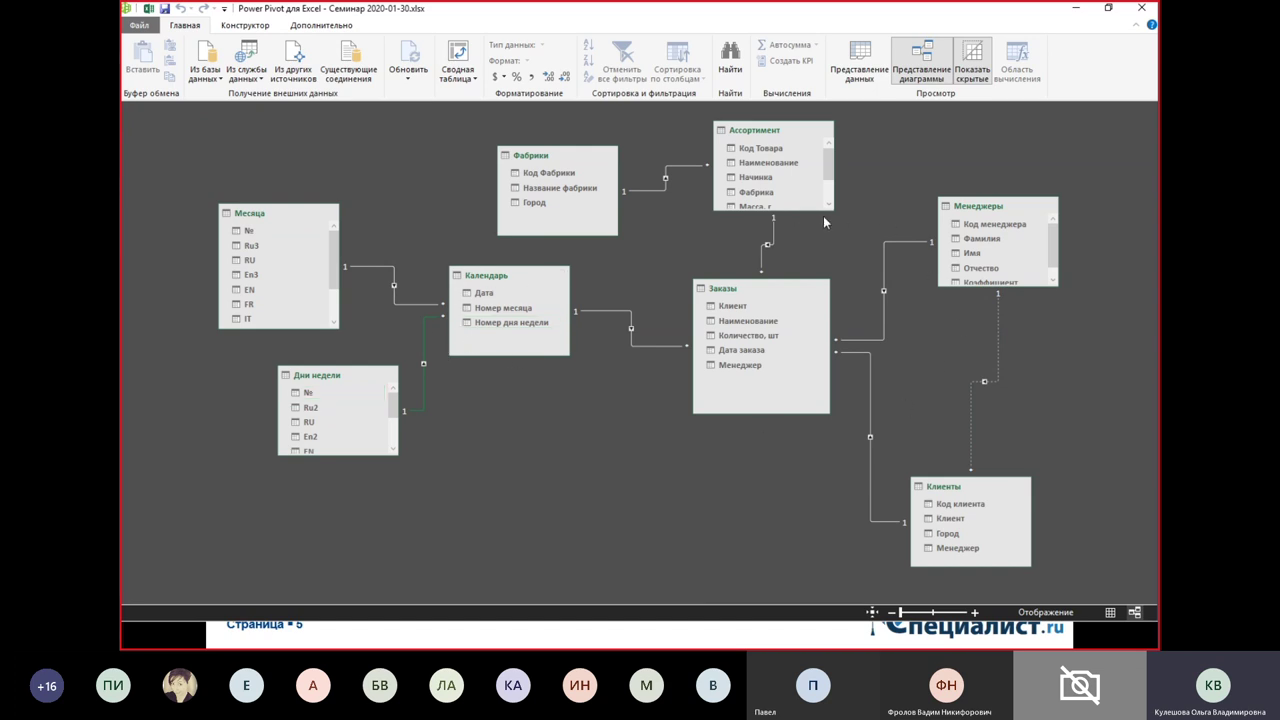
pyautogui.moveTo(832, 210); pyautogui.dragTo(846, 254)
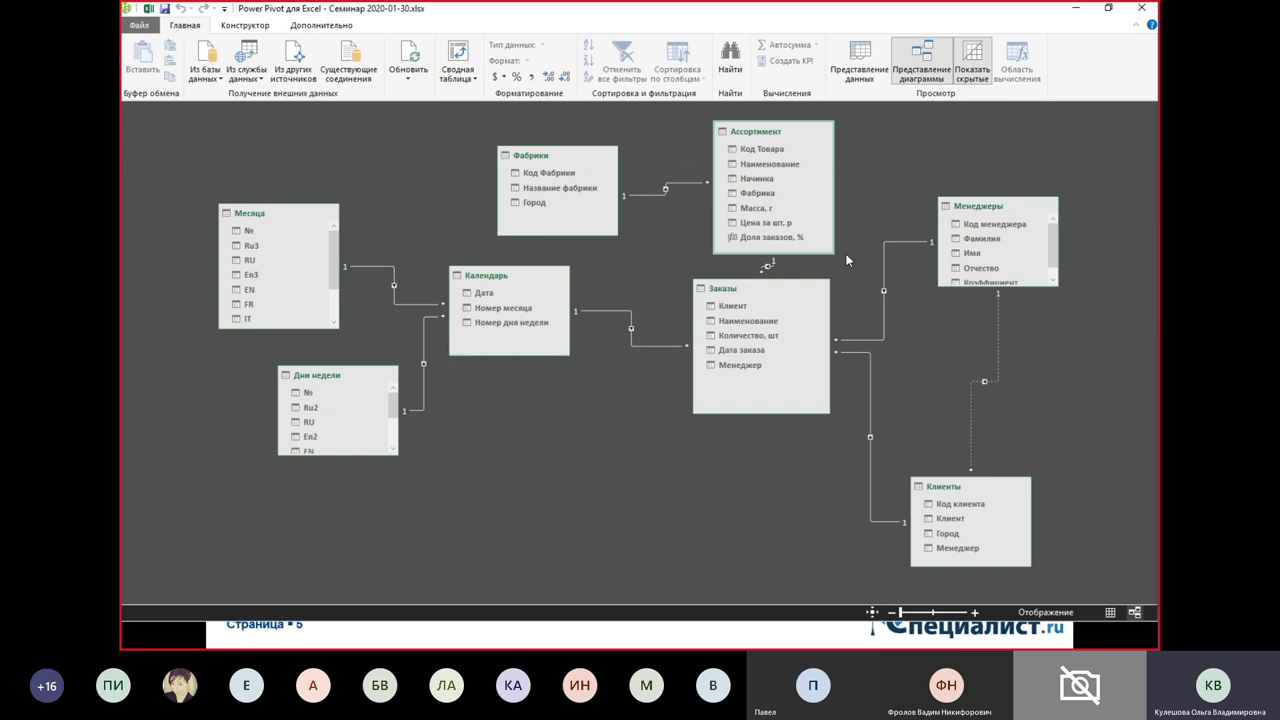
pyautogui.moveTo(781, 291); pyautogui.dragTo(799, 321)
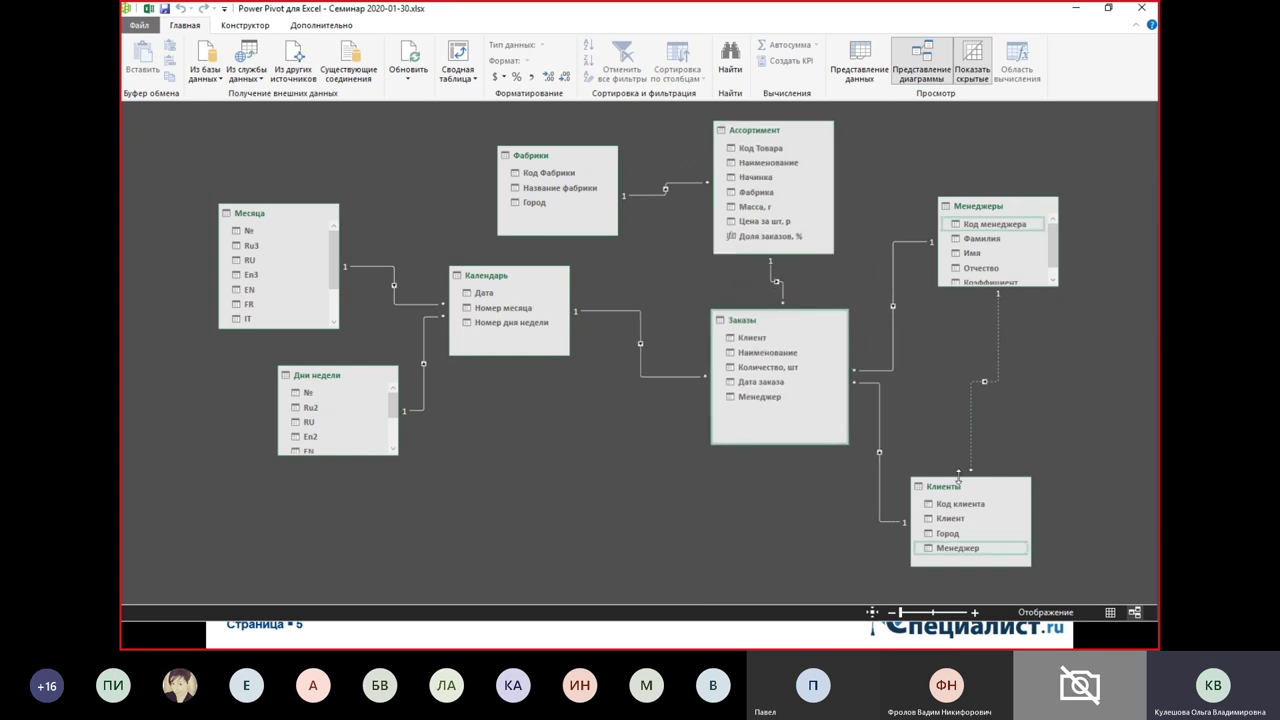
pyautogui.moveTo(950, 490); pyautogui.dragTo(990, 387)
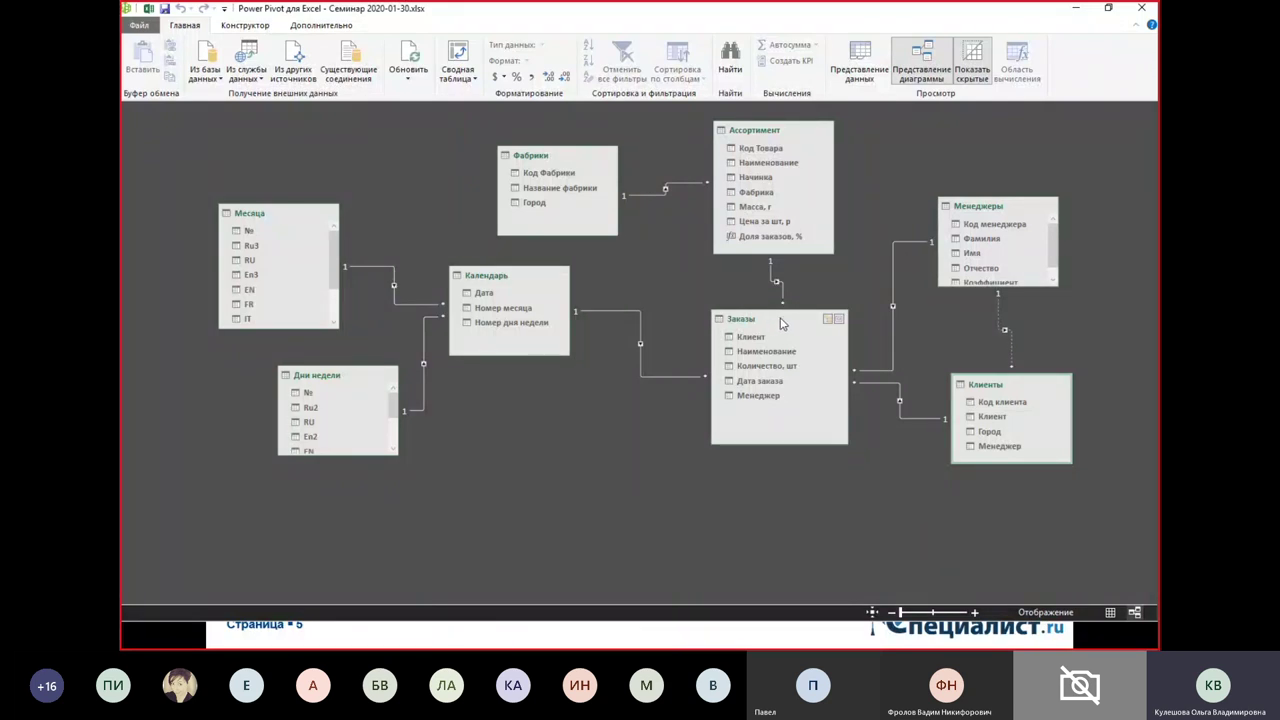
# - Jump to the Заказы data, inspect its order rows, then bring up the Ассортимент table
pyautogui.rightClick(788, 326)
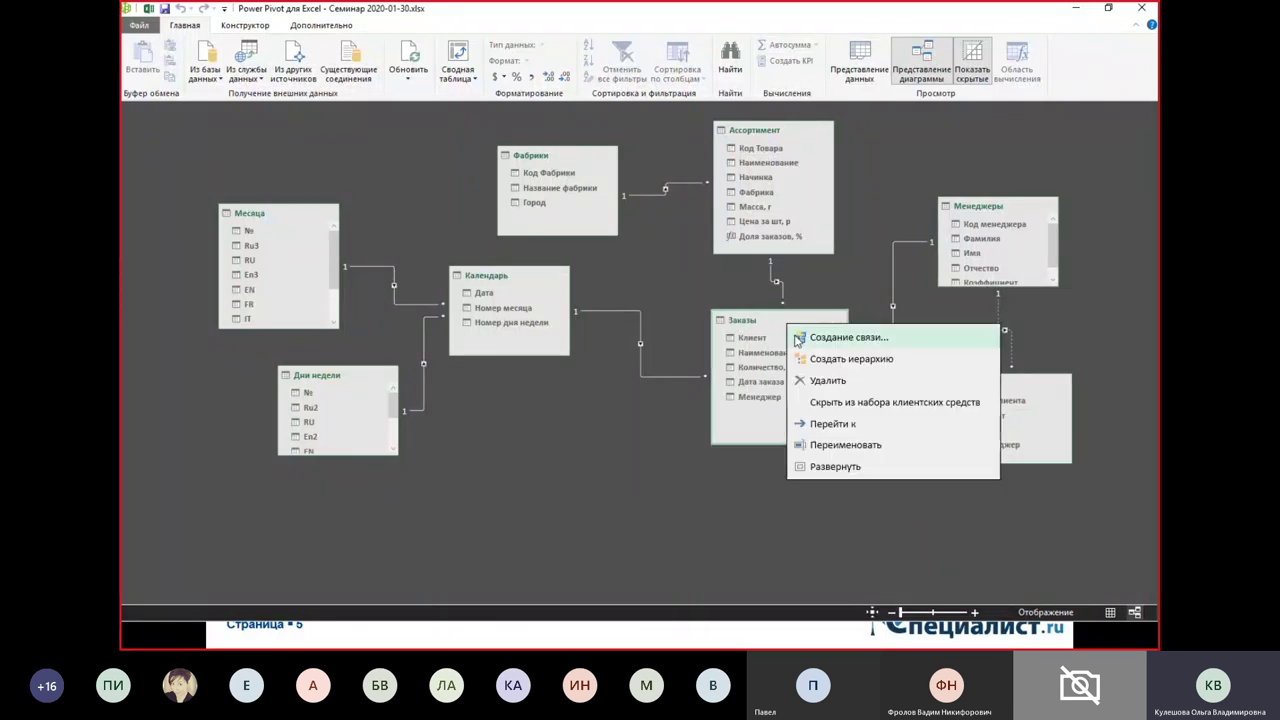
pyautogui.click(825, 424)
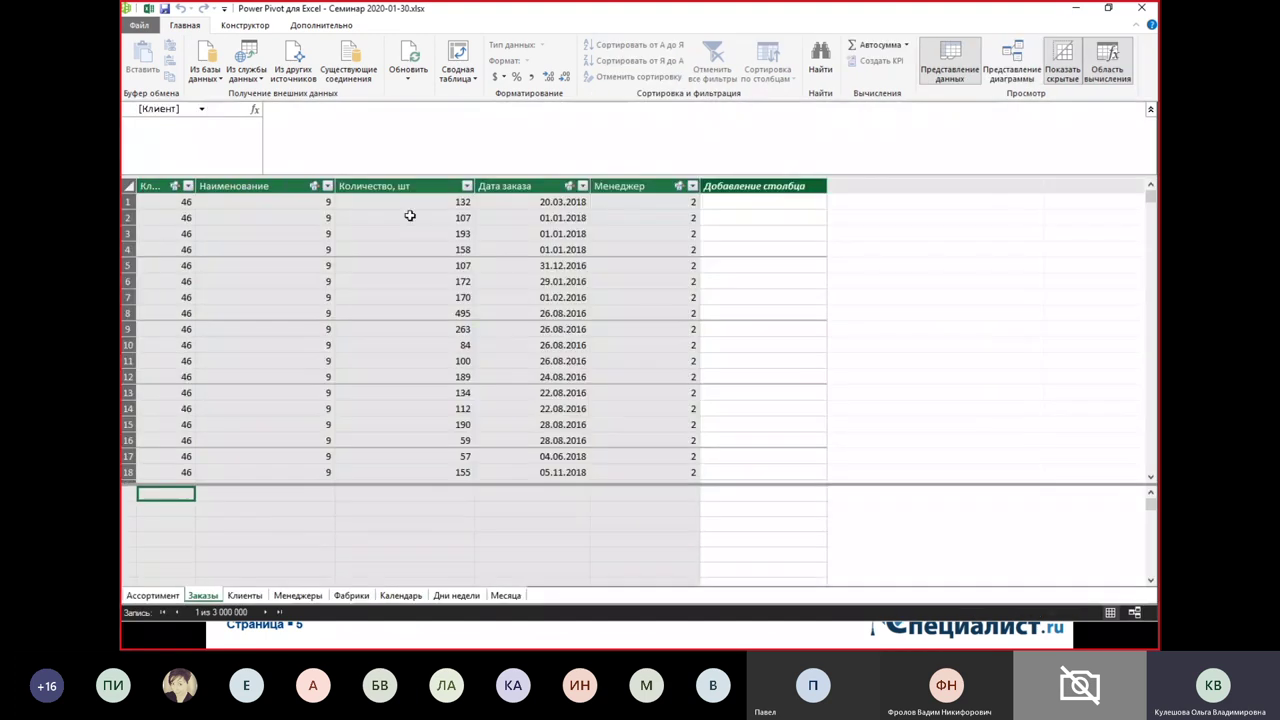
pyautogui.click(516, 234)
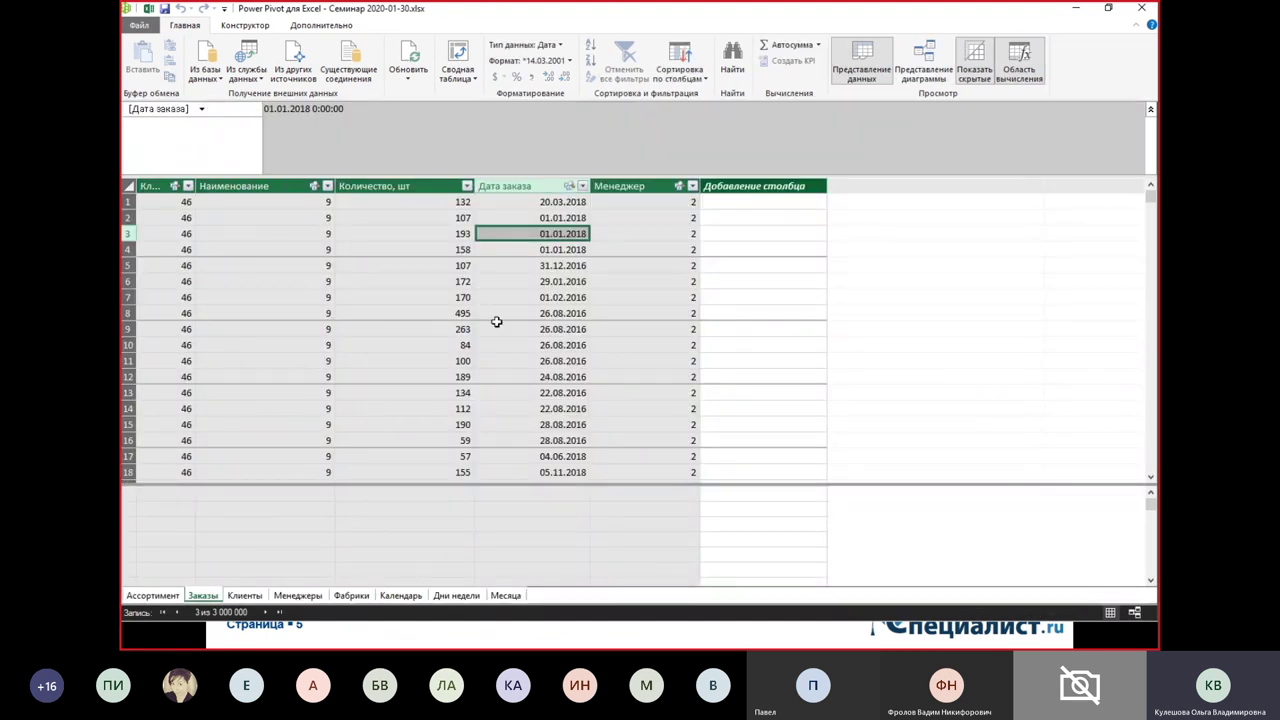
pyautogui.click(425, 229)
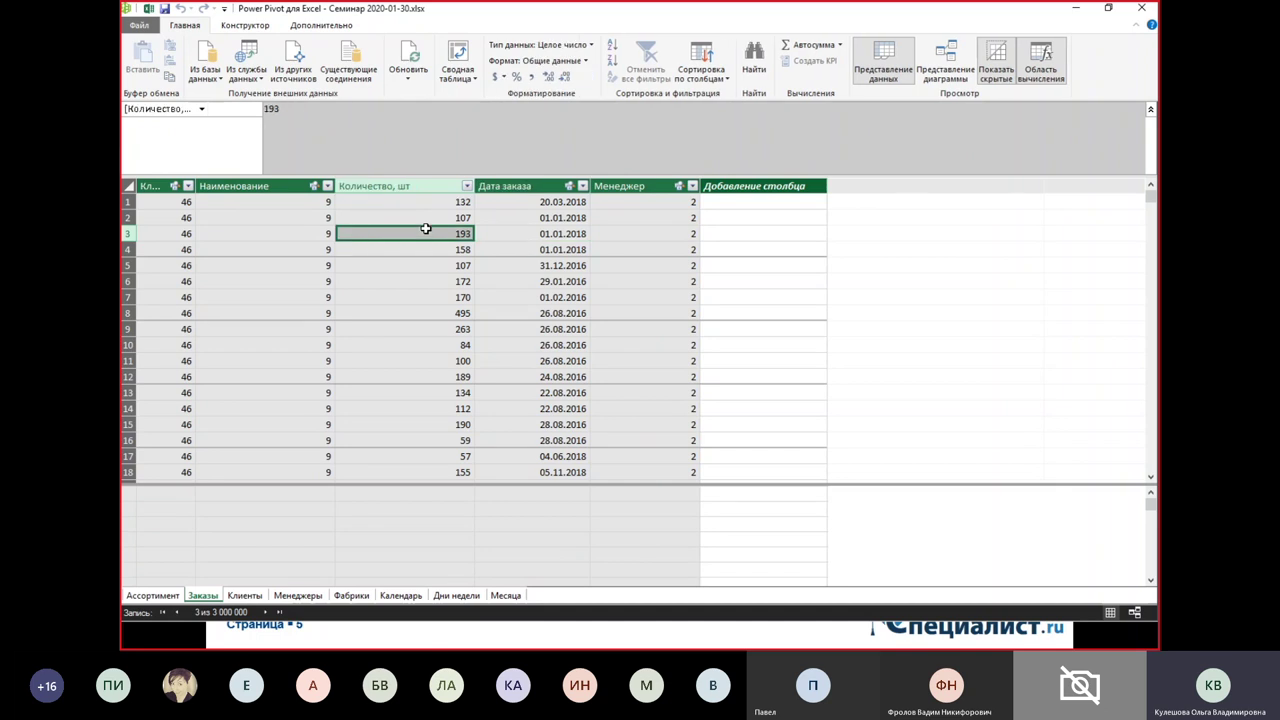
pyautogui.click(308, 227)
pyautogui.click(180, 230)
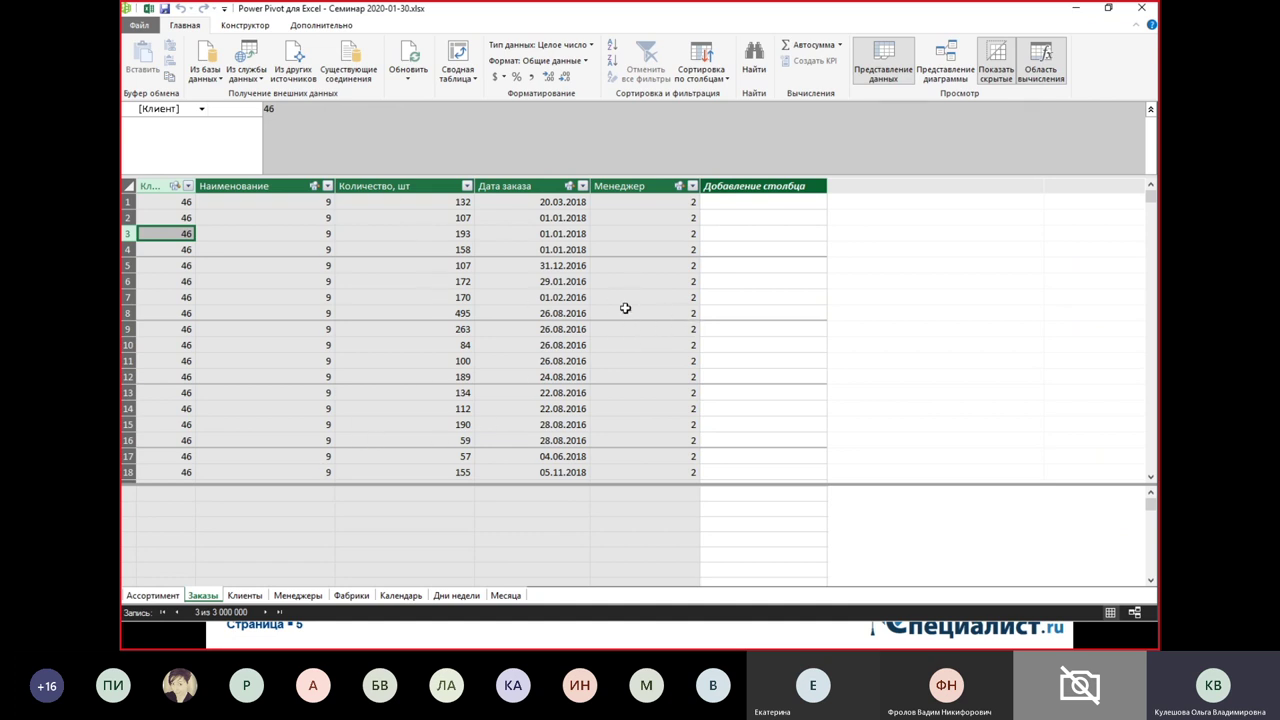
pyautogui.click(297, 209)
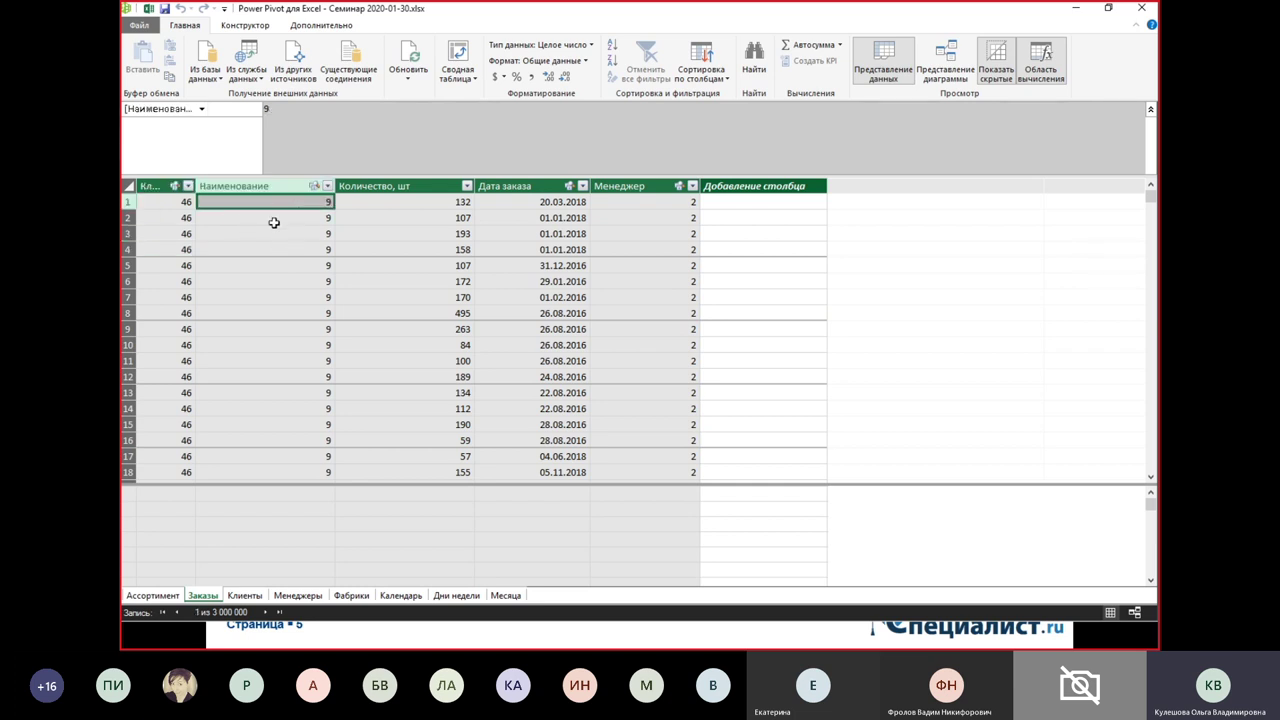
pyautogui.click(168, 598)
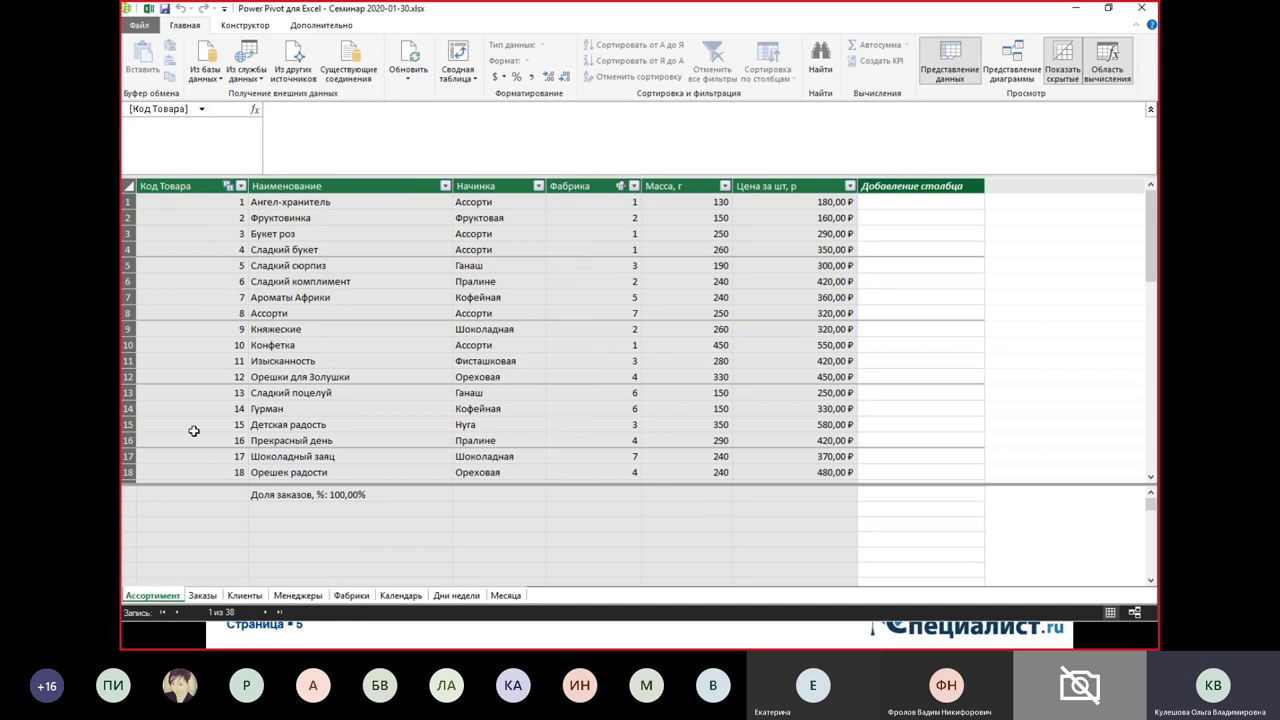
# - Check the 420,00 ₽ price in Ассортимент, then return to Заказы and select the first Add Column cell
pyautogui.click(791, 285)
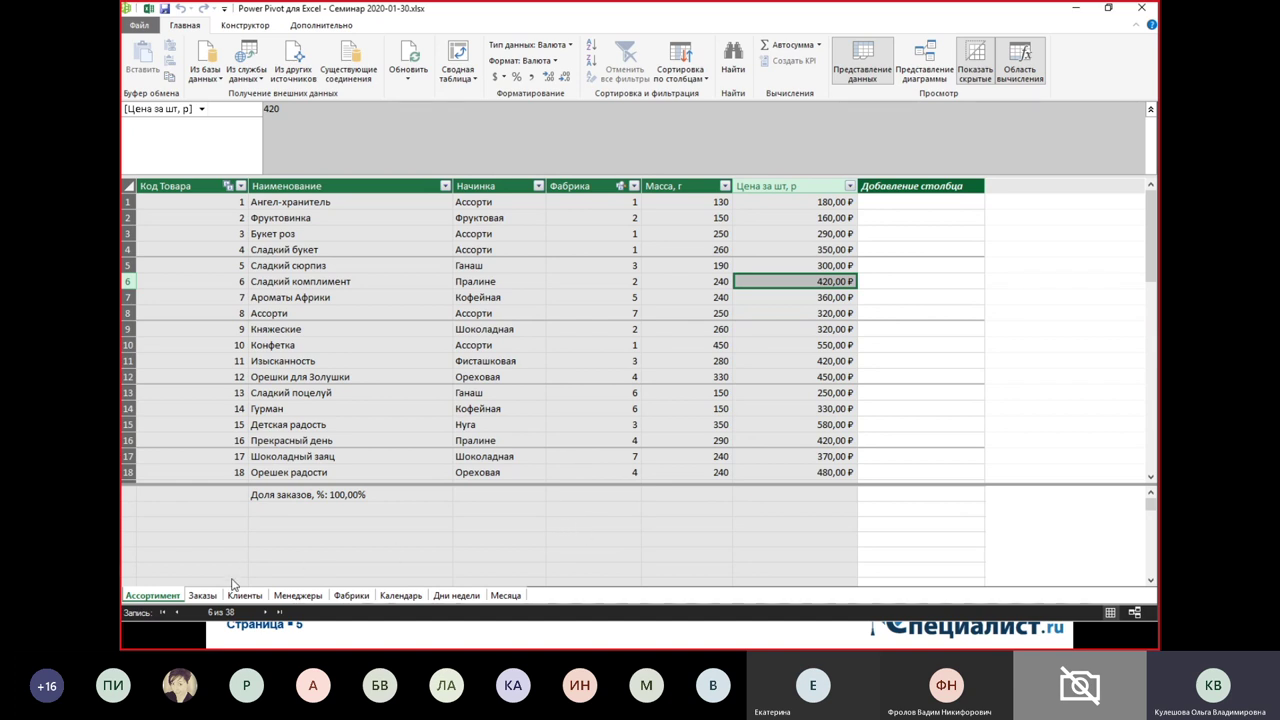
pyautogui.click(204, 596)
pyautogui.click(738, 206)
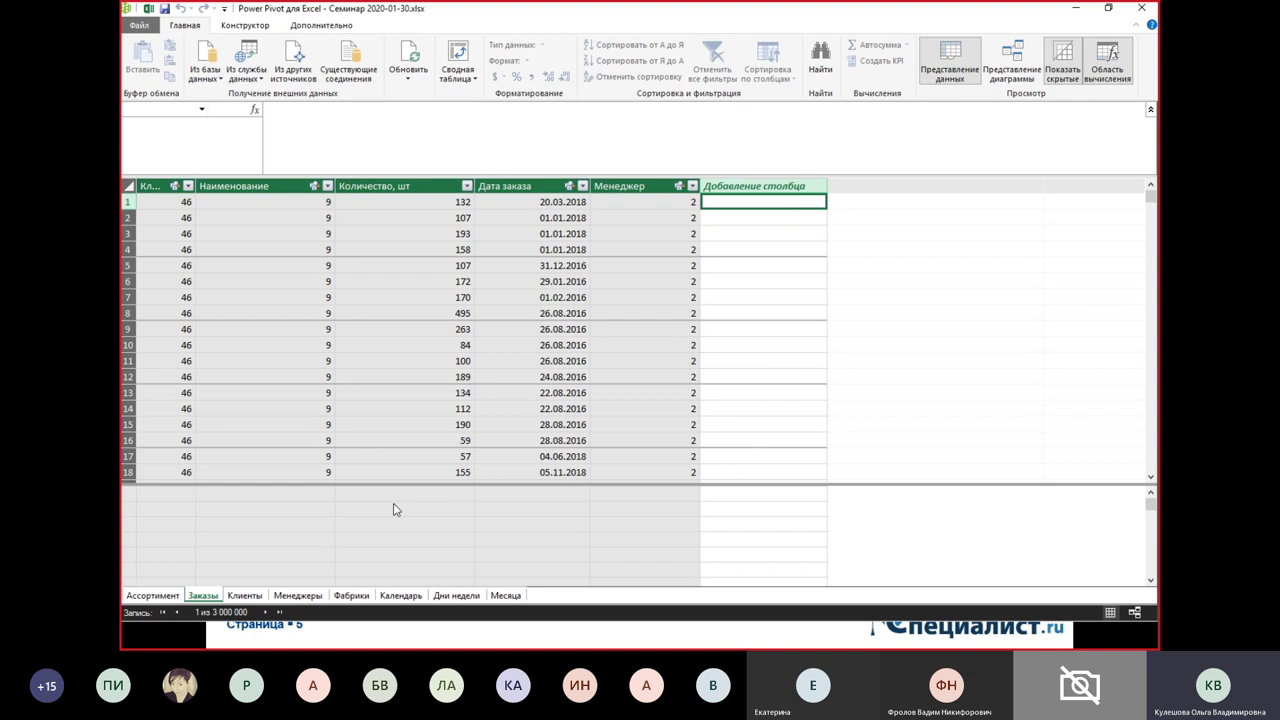
# - Start the 'Стоимость заказа:=' measure in the calculation area and insert SUMX
pyautogui.click(388, 494)
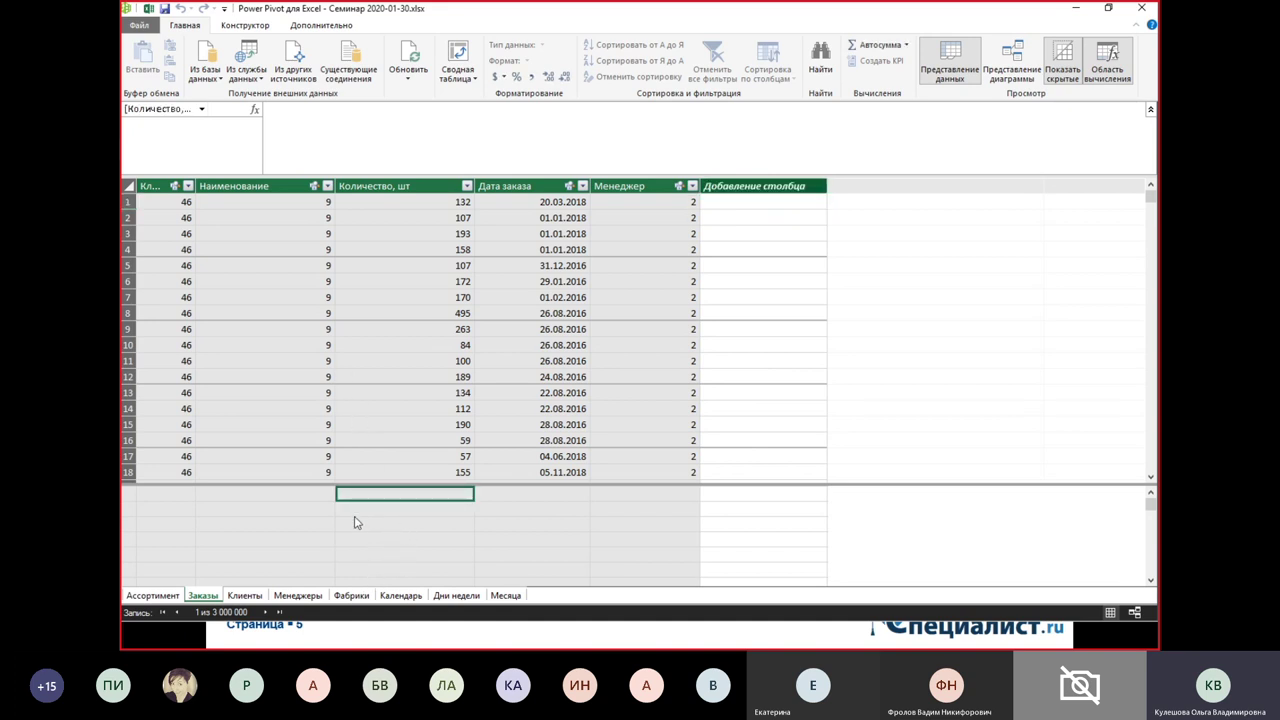
pyautogui.write('С')
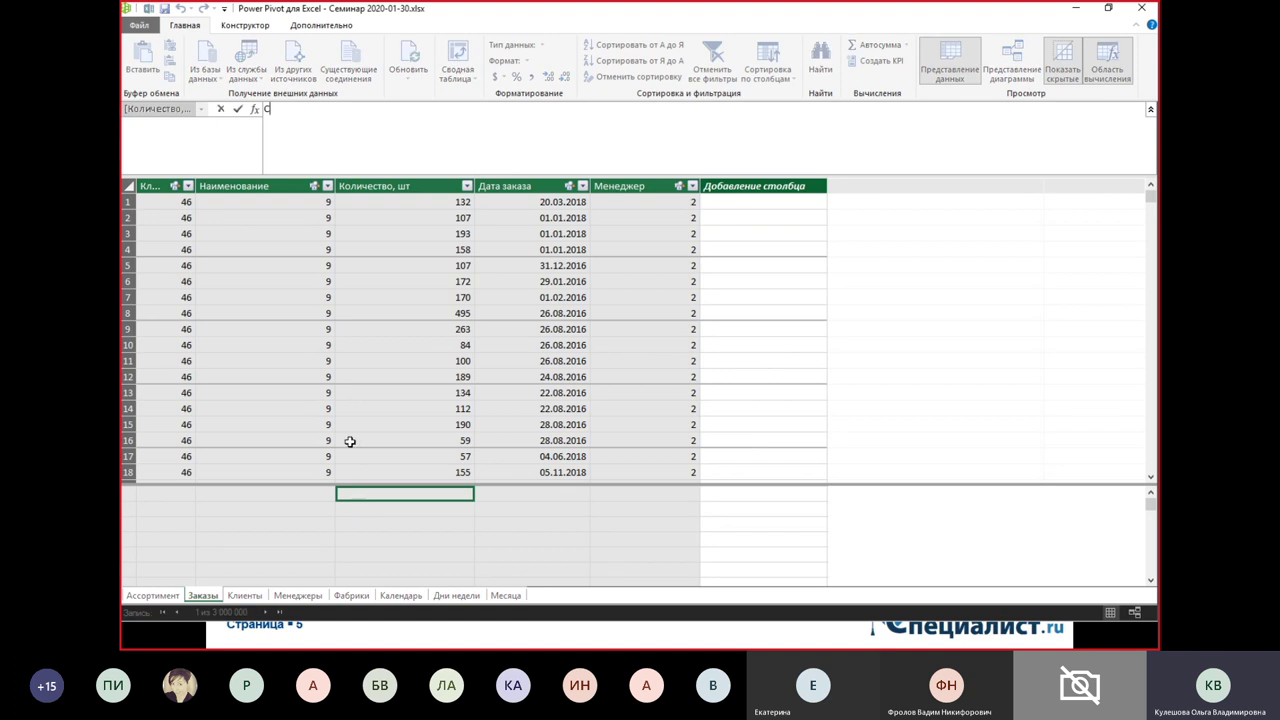
pyautogui.scroll(3, 401, 156)
pyautogui.write('тоимость заказа:=')
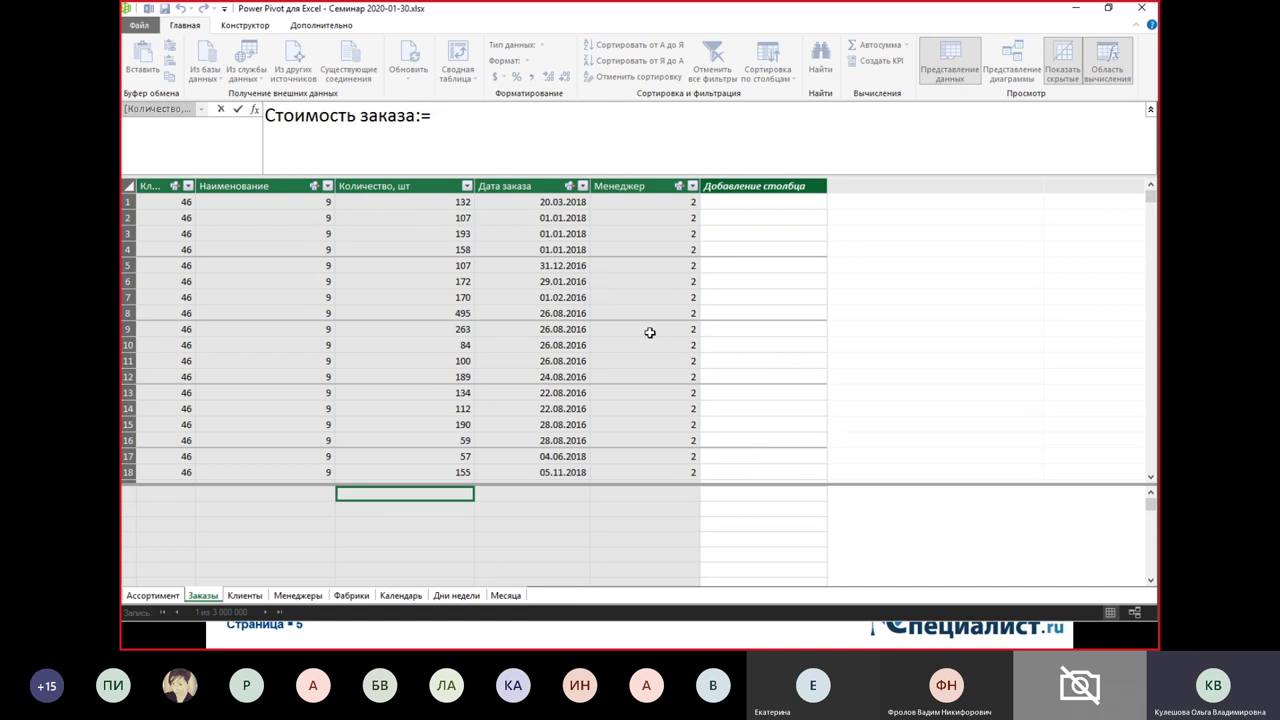
pyautogui.write('ЫГ')
pyautogui.press('BackSpace')
pyautogui.press('BackSpace')
pyautogui.write('SU')
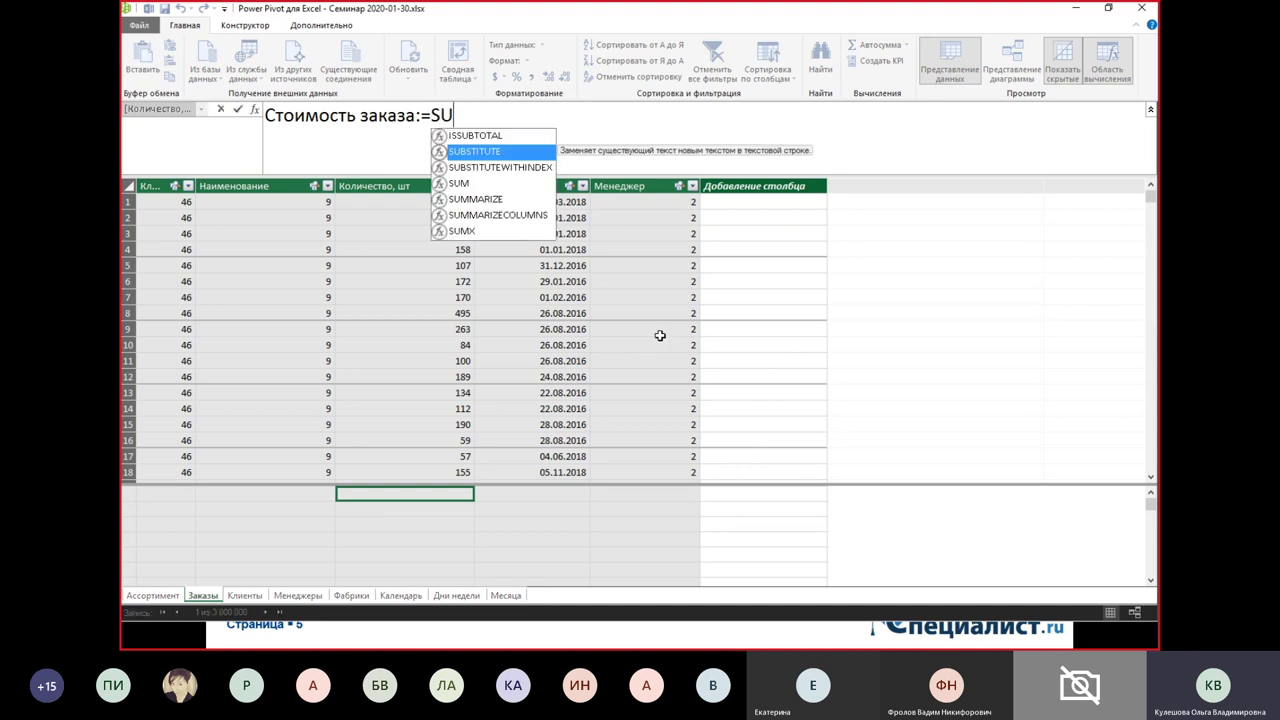
pyautogui.write('m')
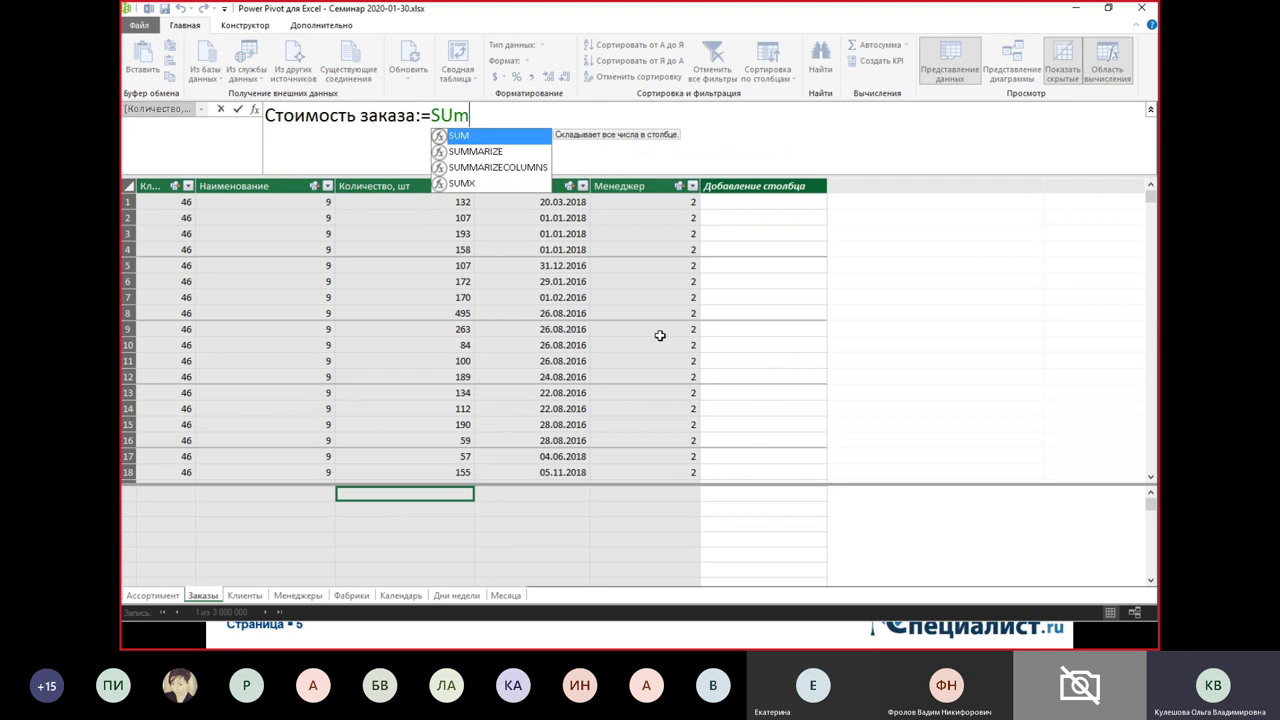
pyautogui.press('Down')
pyautogui.press('Down')
pyautogui.press('Down')
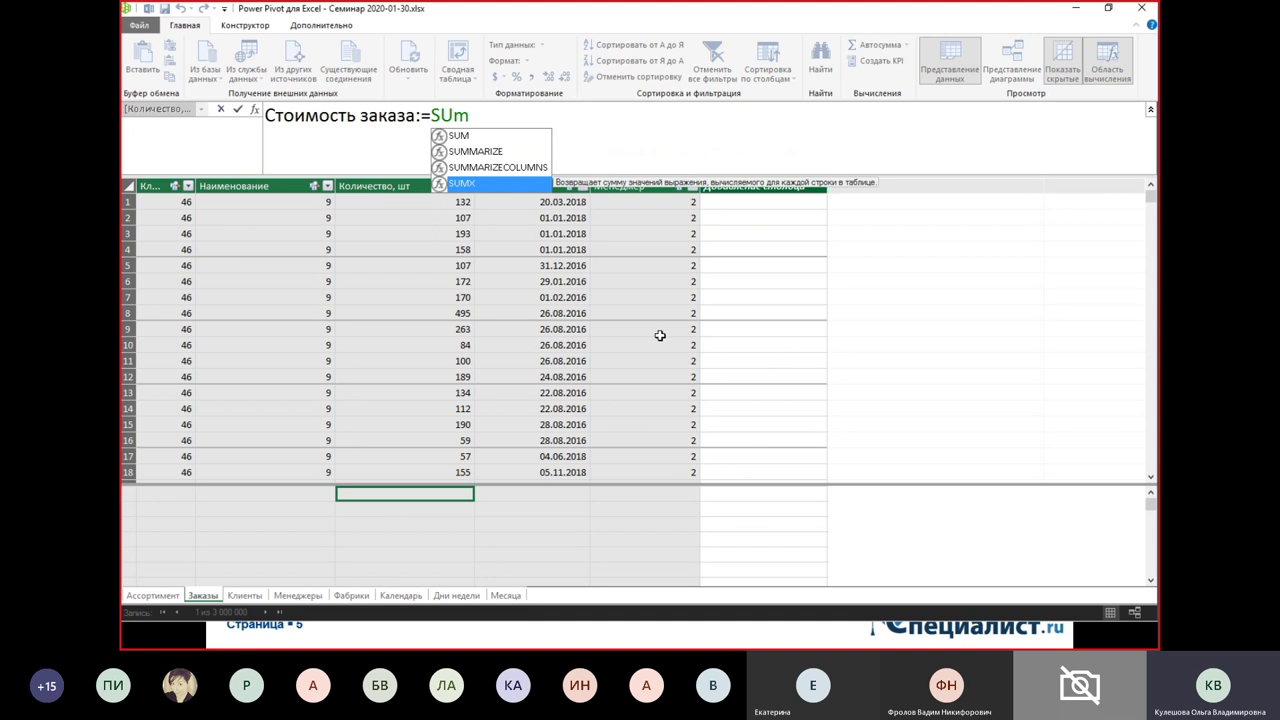
pyautogui.press('Tab')
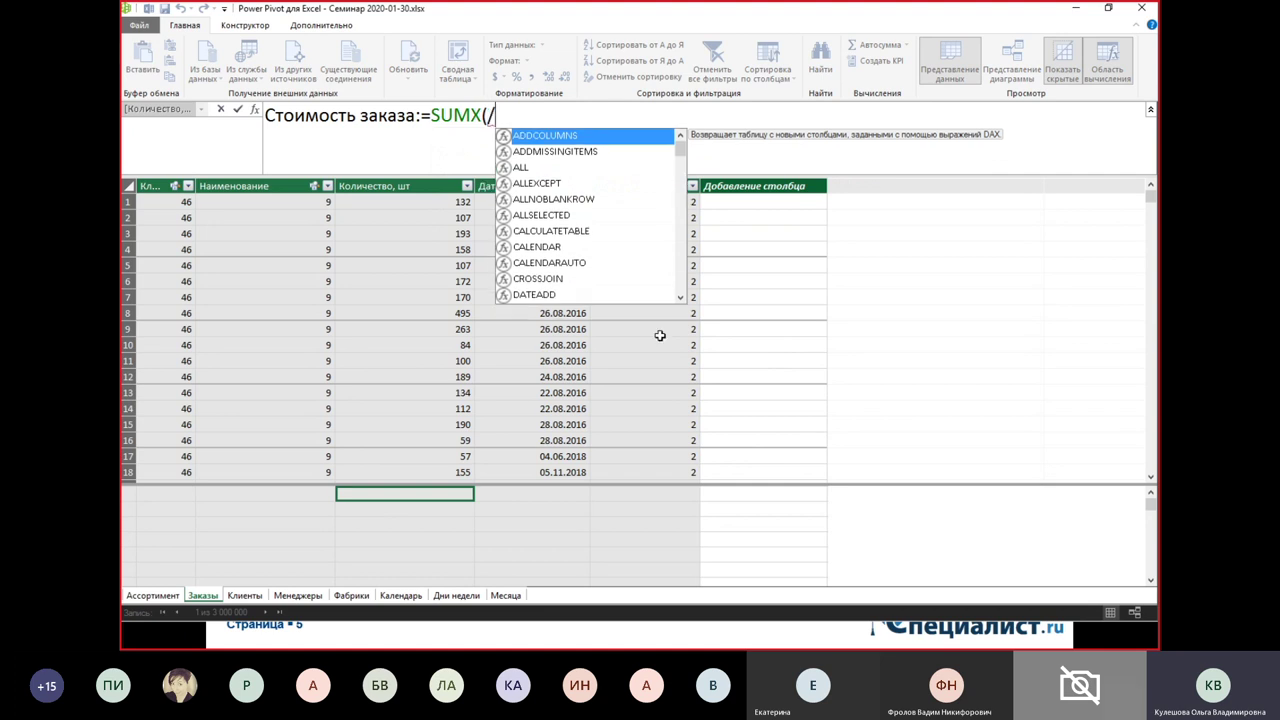
# - Give SUMX the 'Заказы' table and the [Количество, шт] column as arguments
pyautogui.write("'")
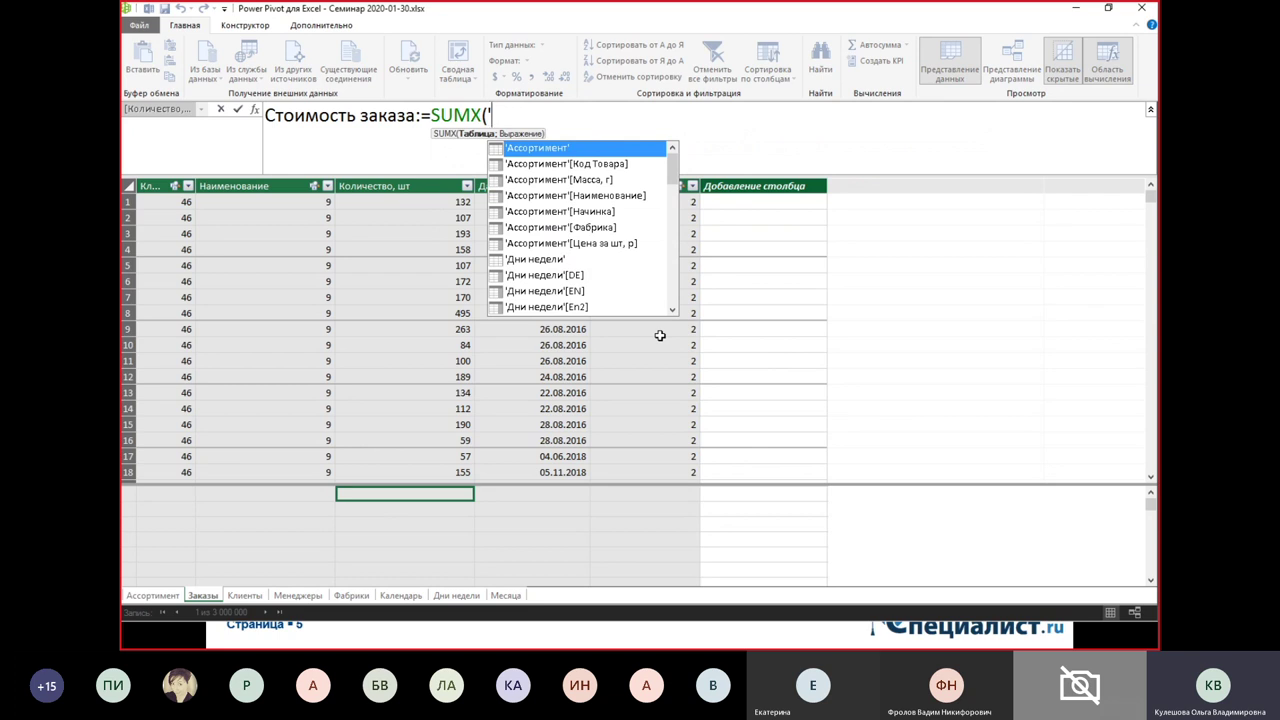
pyautogui.press('Down')
pyautogui.press('Down')
pyautogui.press('Down')
pyautogui.press('Down')
pyautogui.press('Down')
pyautogui.press('Down')
pyautogui.press('Down')
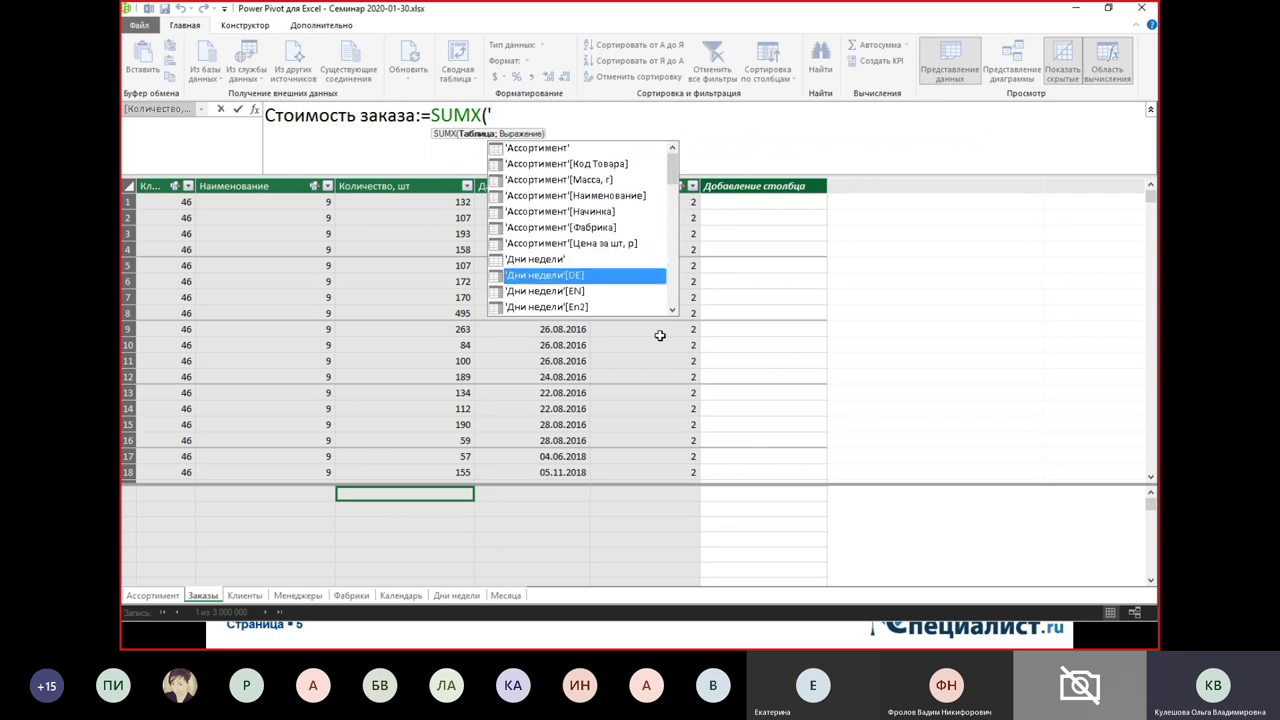
pyautogui.press('Down')
pyautogui.press('Down')
pyautogui.press('Down')
pyautogui.press('Down')
pyautogui.press('Down')
pyautogui.press('Down')
pyautogui.press('Down')
pyautogui.press('Down')
pyautogui.press('Down')
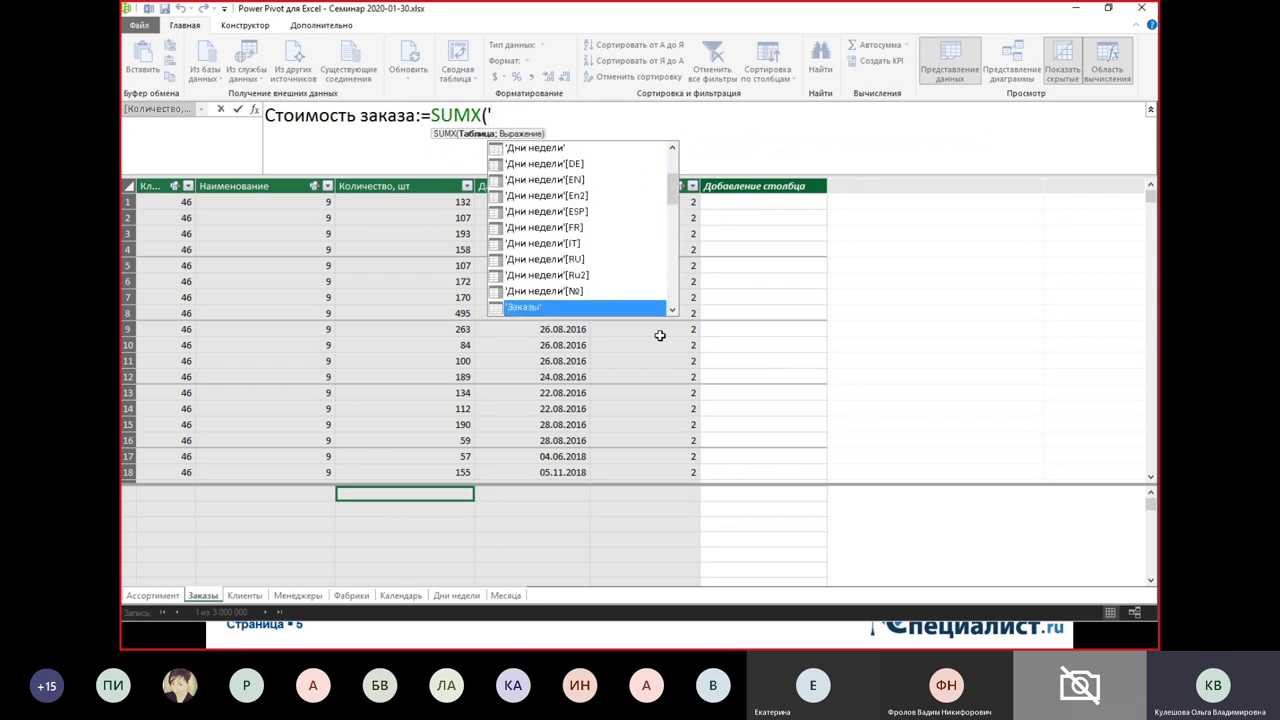
pyautogui.press('Down')
pyautogui.press('Down')
pyautogui.press('Up')
pyautogui.press('Up')
pyautogui.press('Tab')
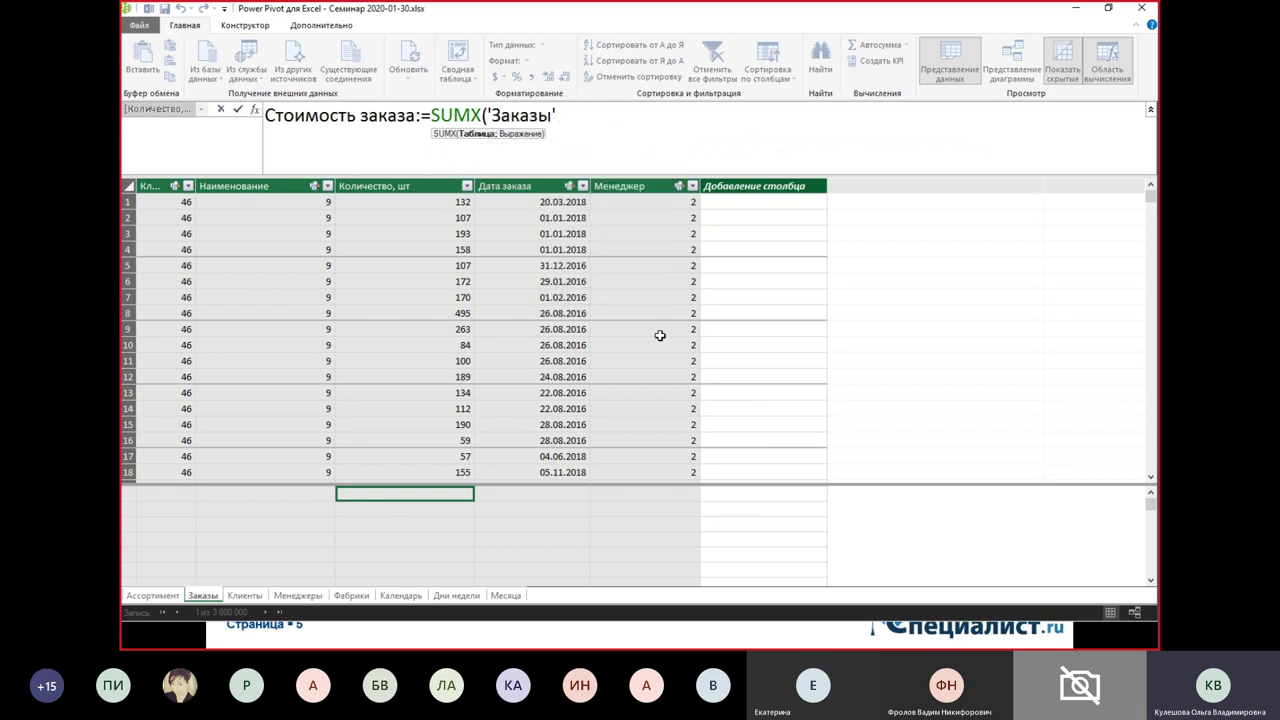
pyautogui.write(';')
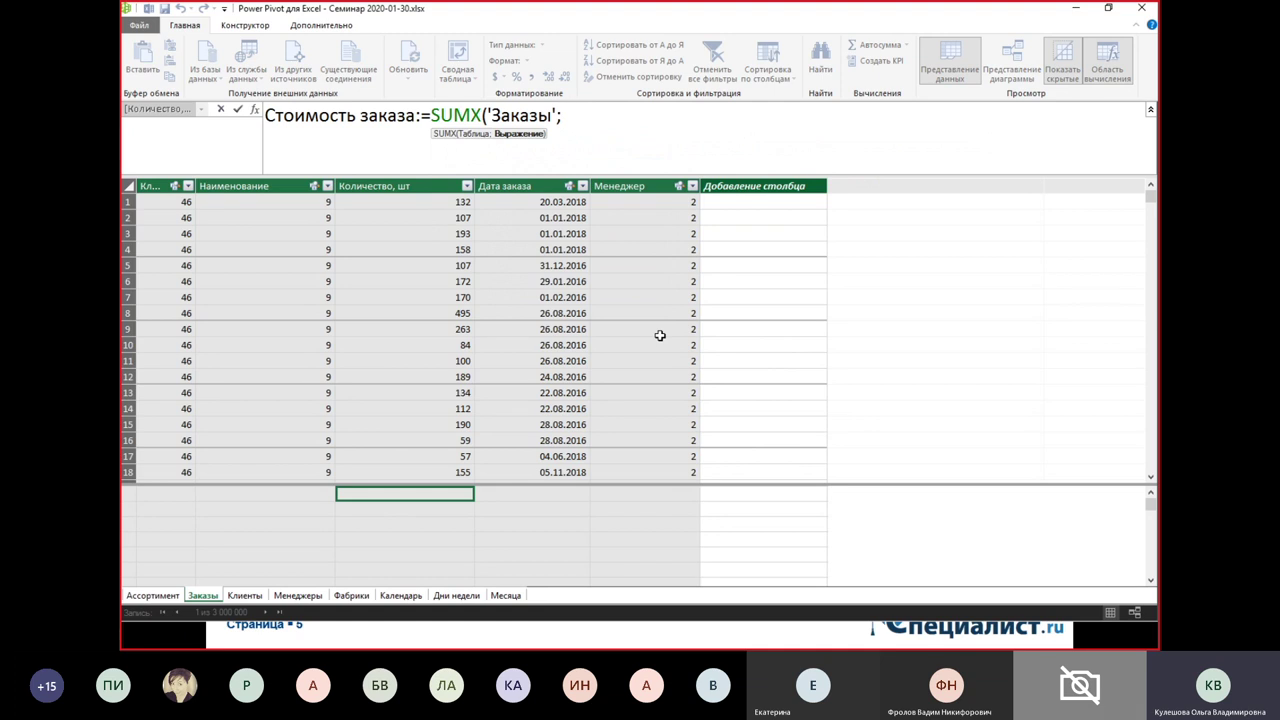
pyautogui.write('[')
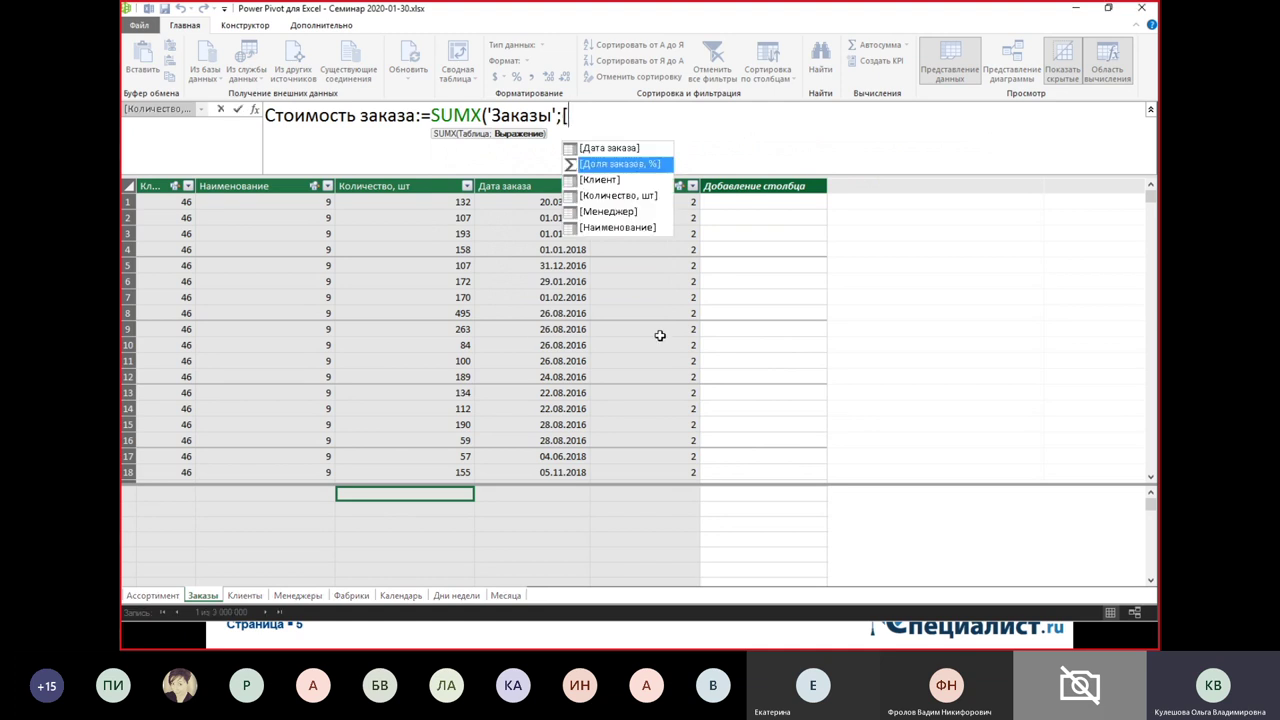
pyautogui.press('Down')
pyautogui.press('Down')
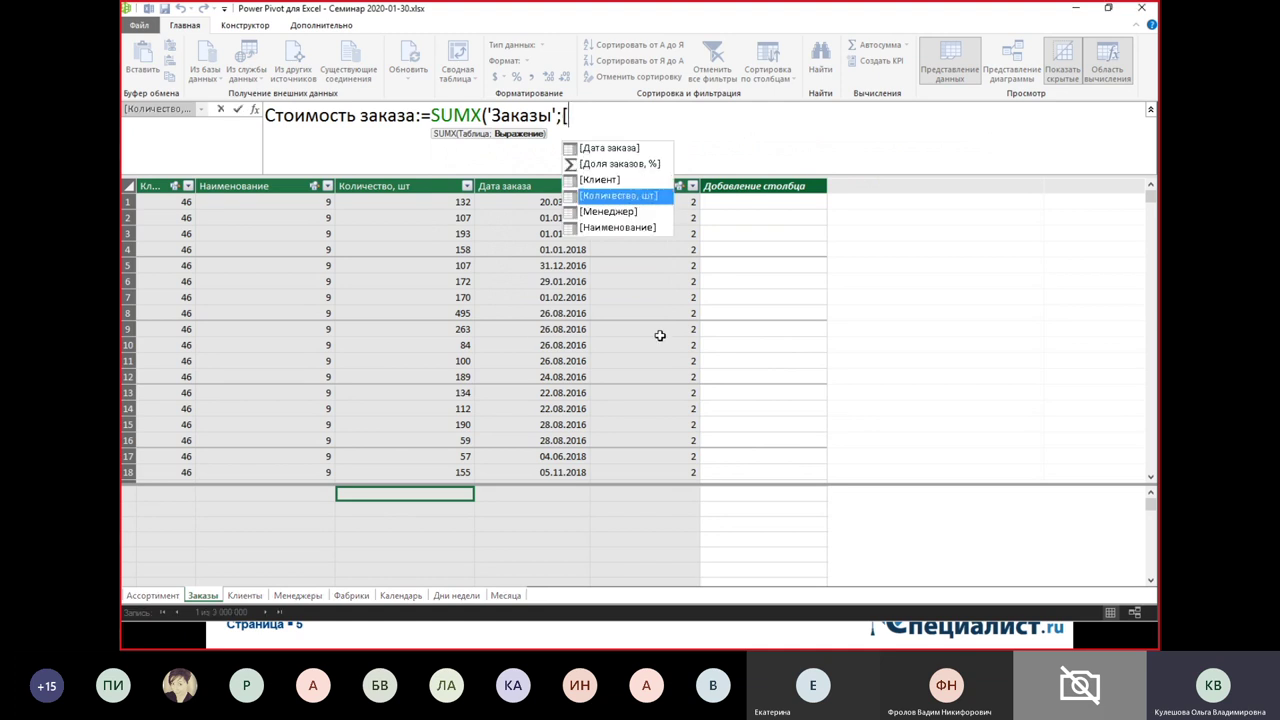
pyautogui.press('Tab')
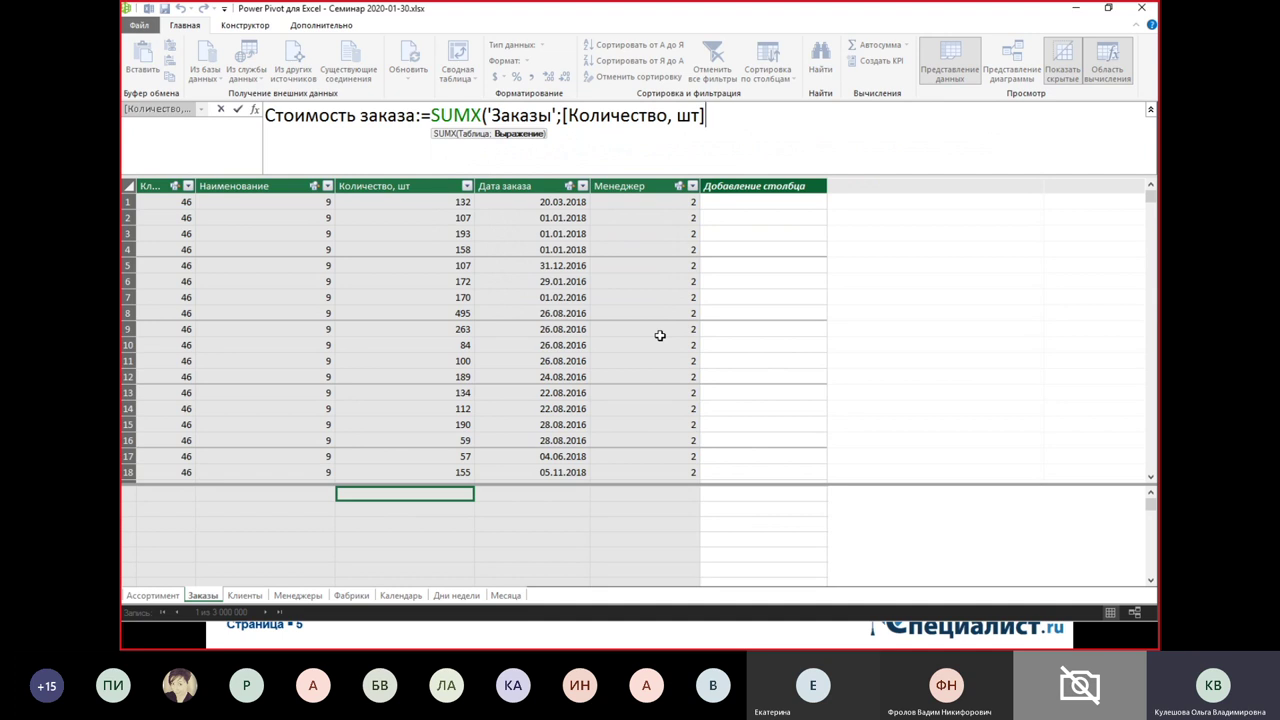
# - Multiply by RELATED('Ассортимент'[Цена за шт, р]) and close both parentheses
pyautogui.write('*')
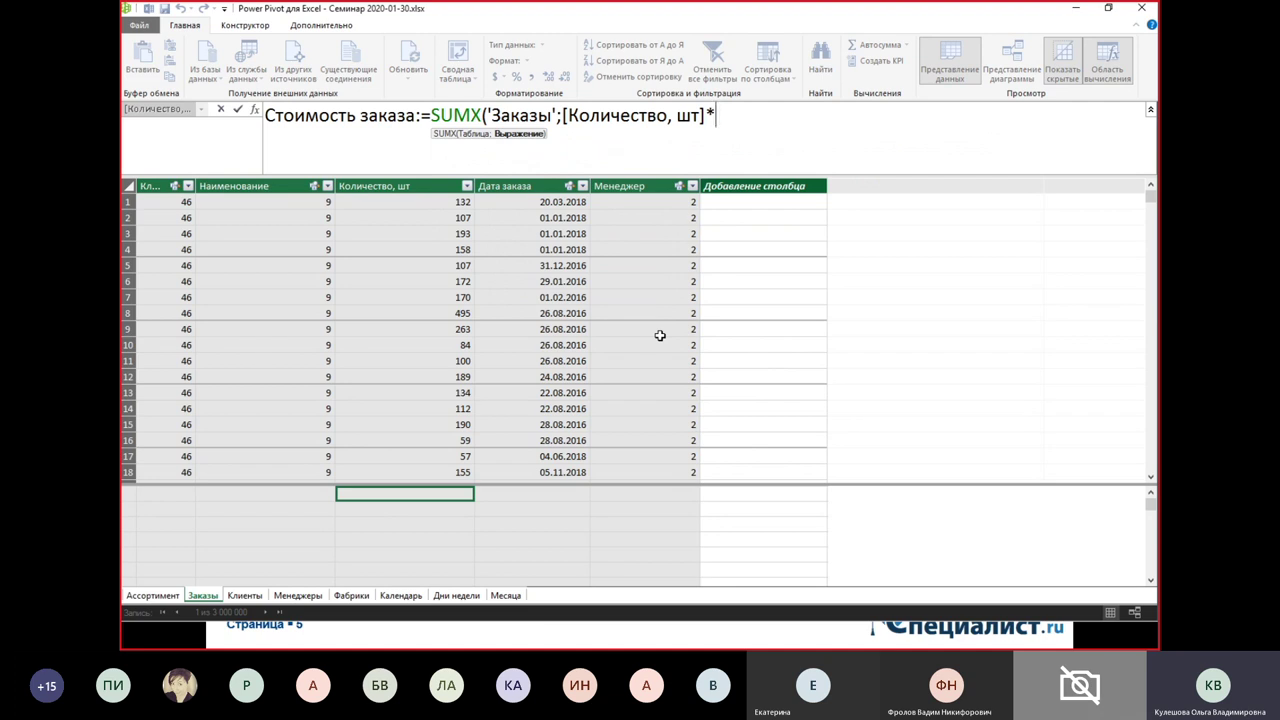
pyautogui.write('R')
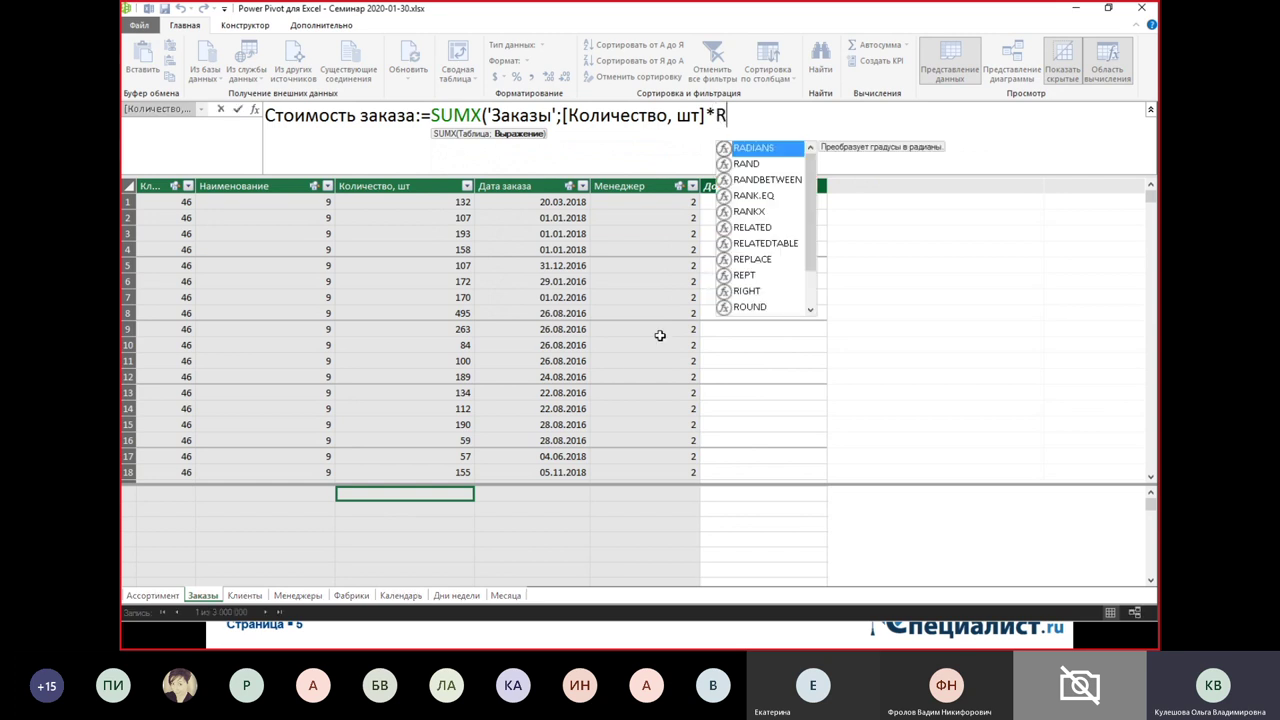
pyautogui.write('e')
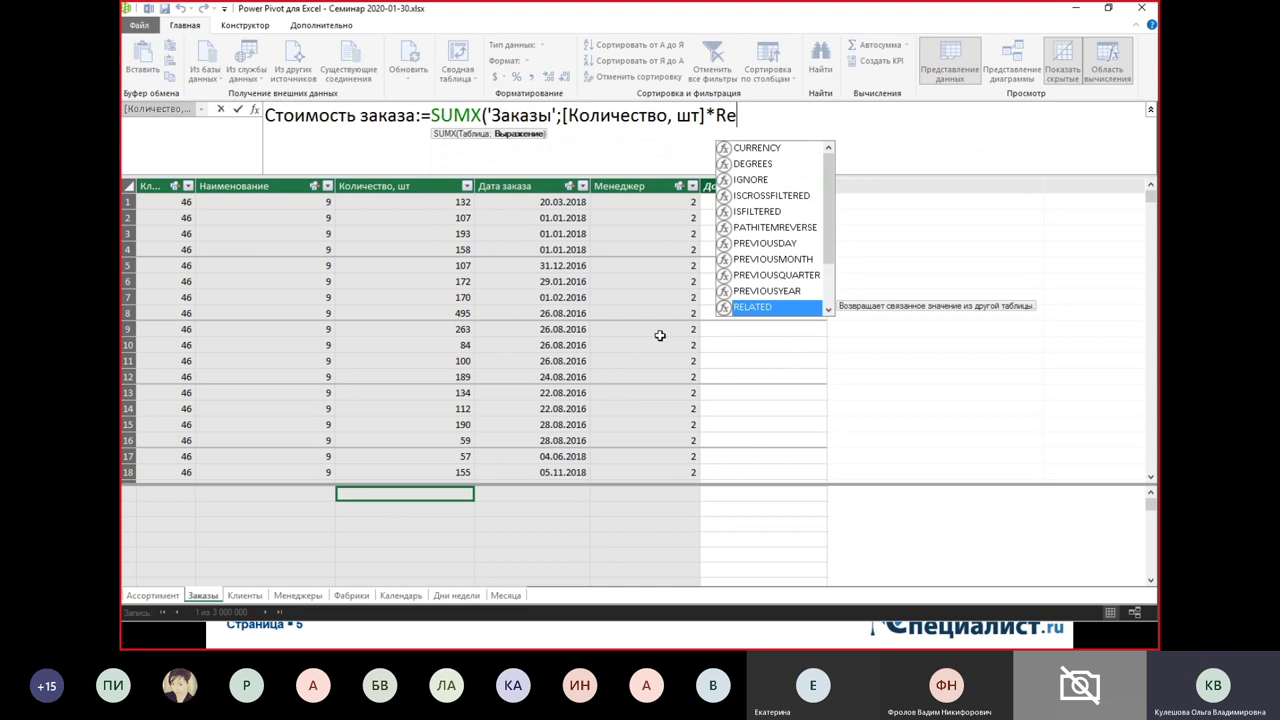
pyautogui.press('Tab')
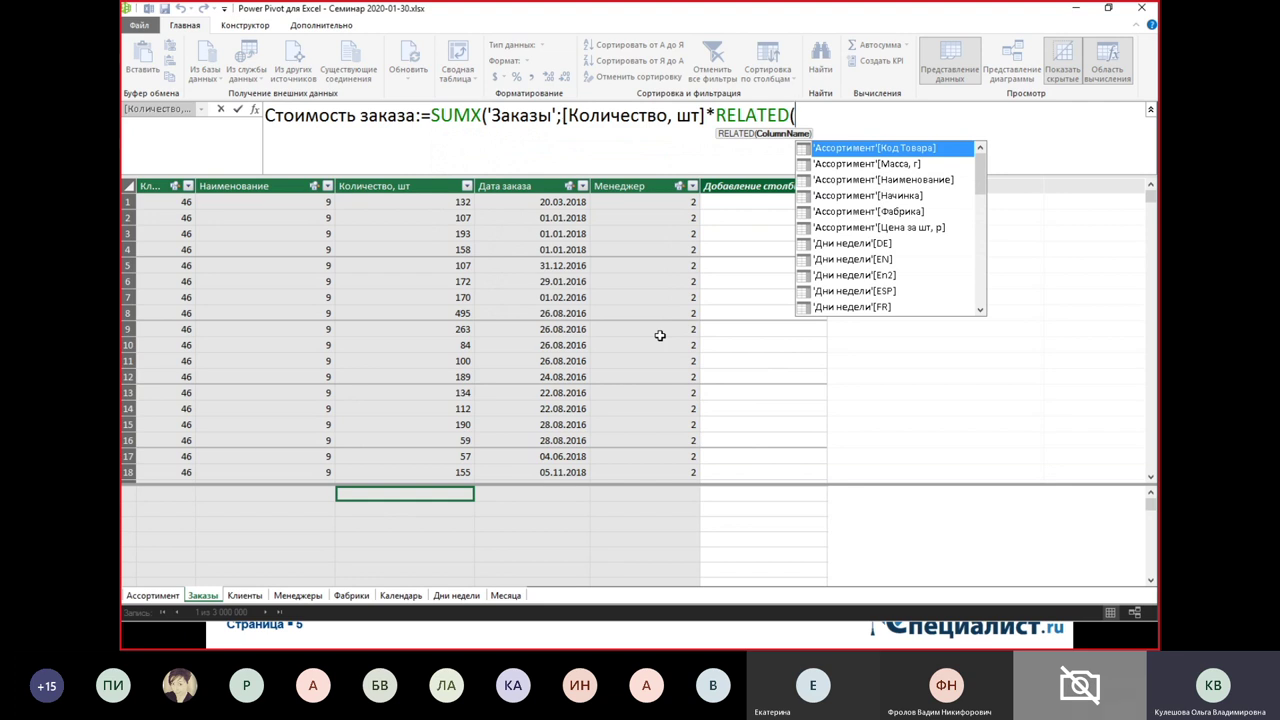
pyautogui.press('Down')
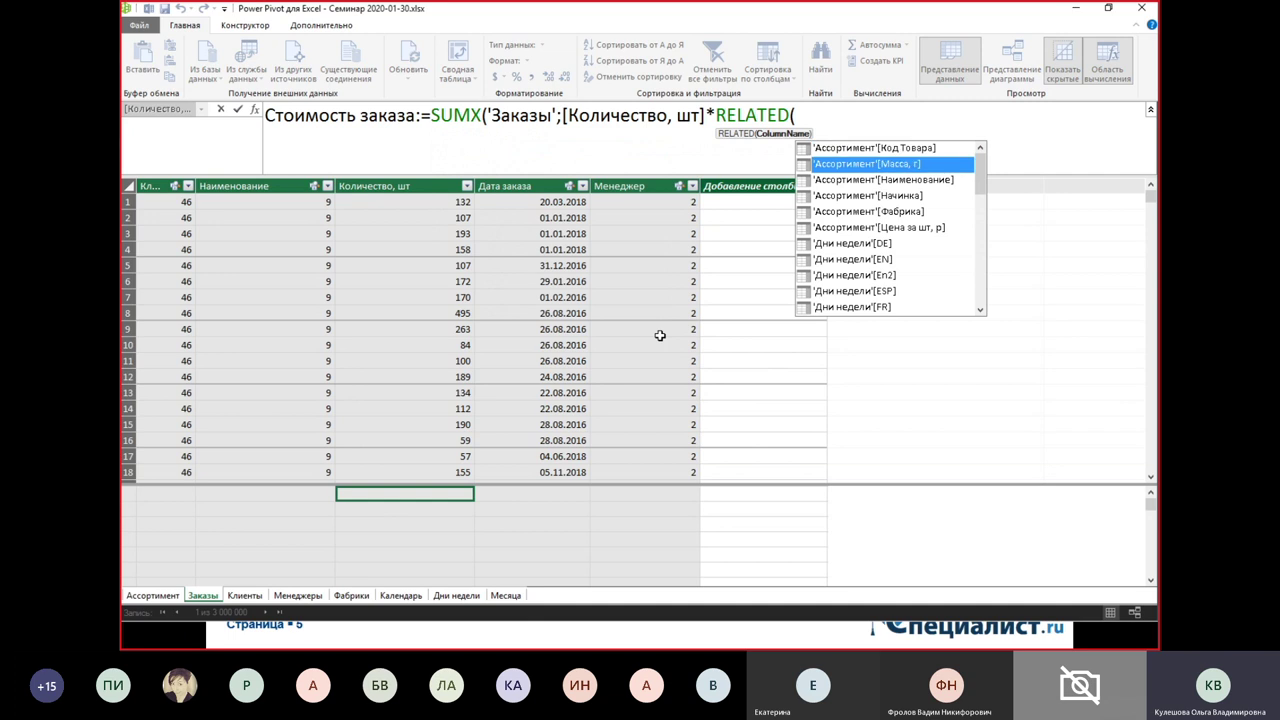
pyautogui.press('Down')
pyautogui.press('Down')
pyautogui.press('Down')
pyautogui.press('Down')
pyautogui.press('Tab')
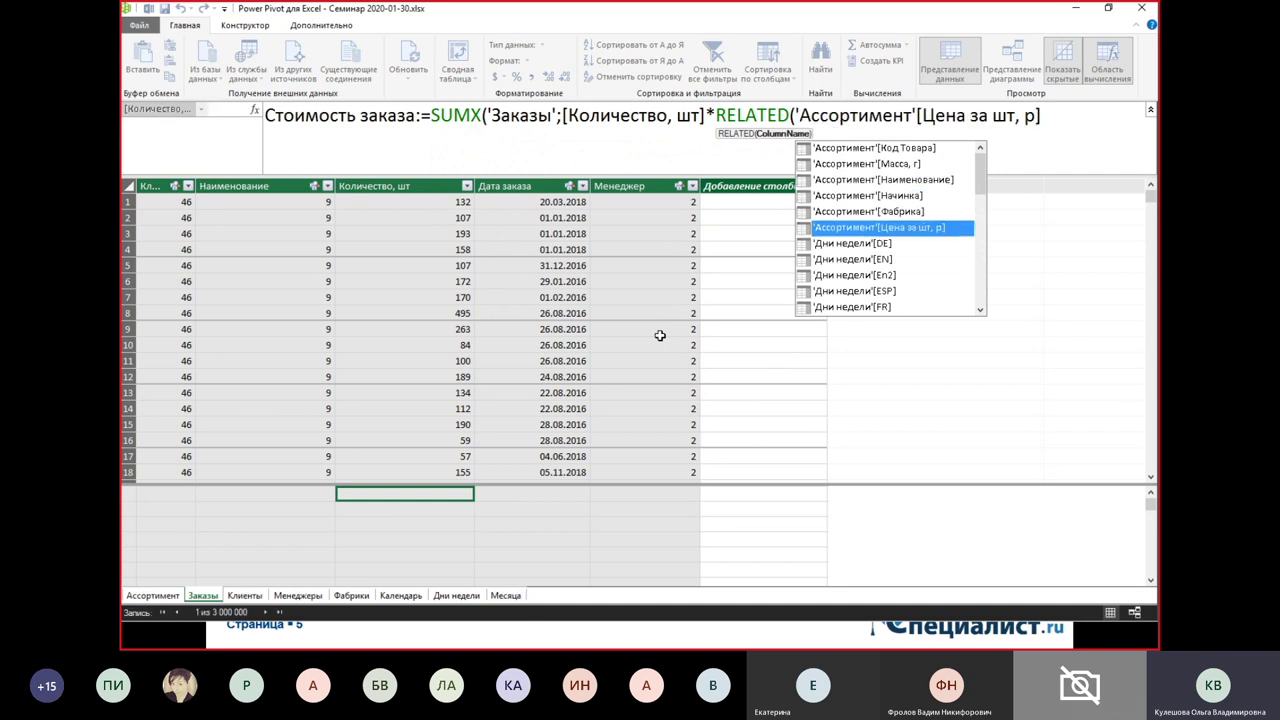
pyautogui.write(')')
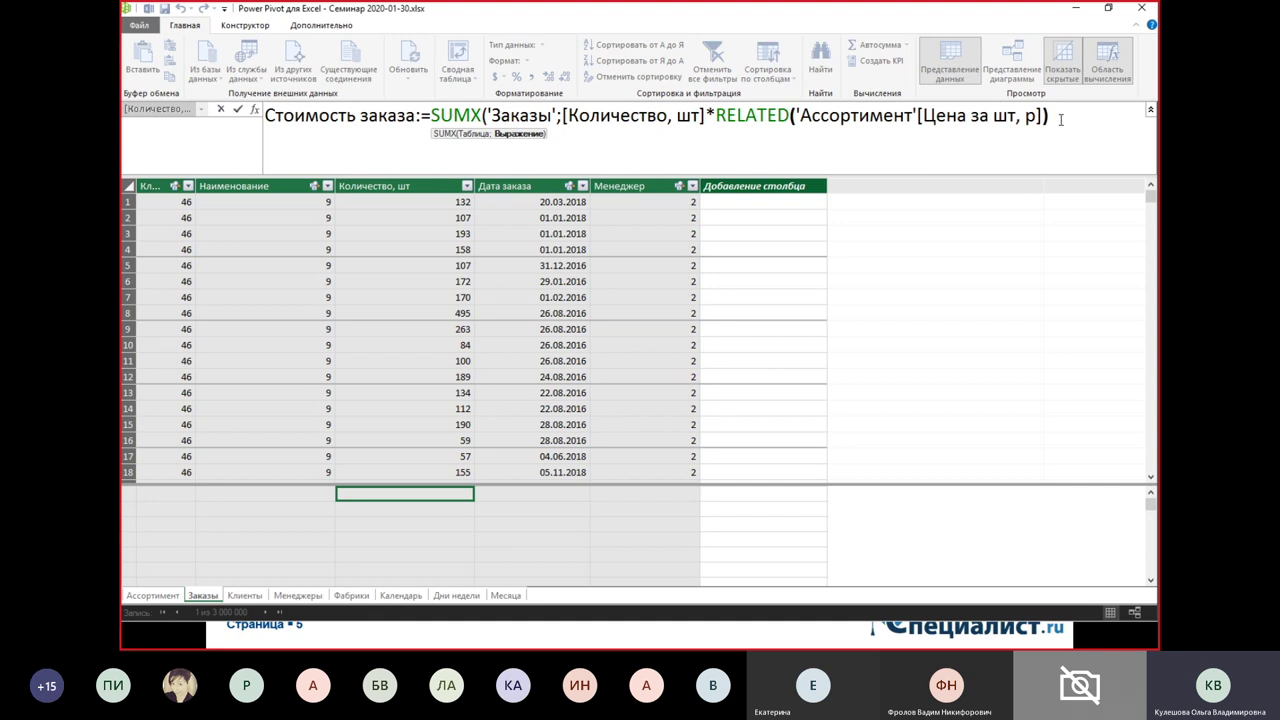
pyautogui.write(')')
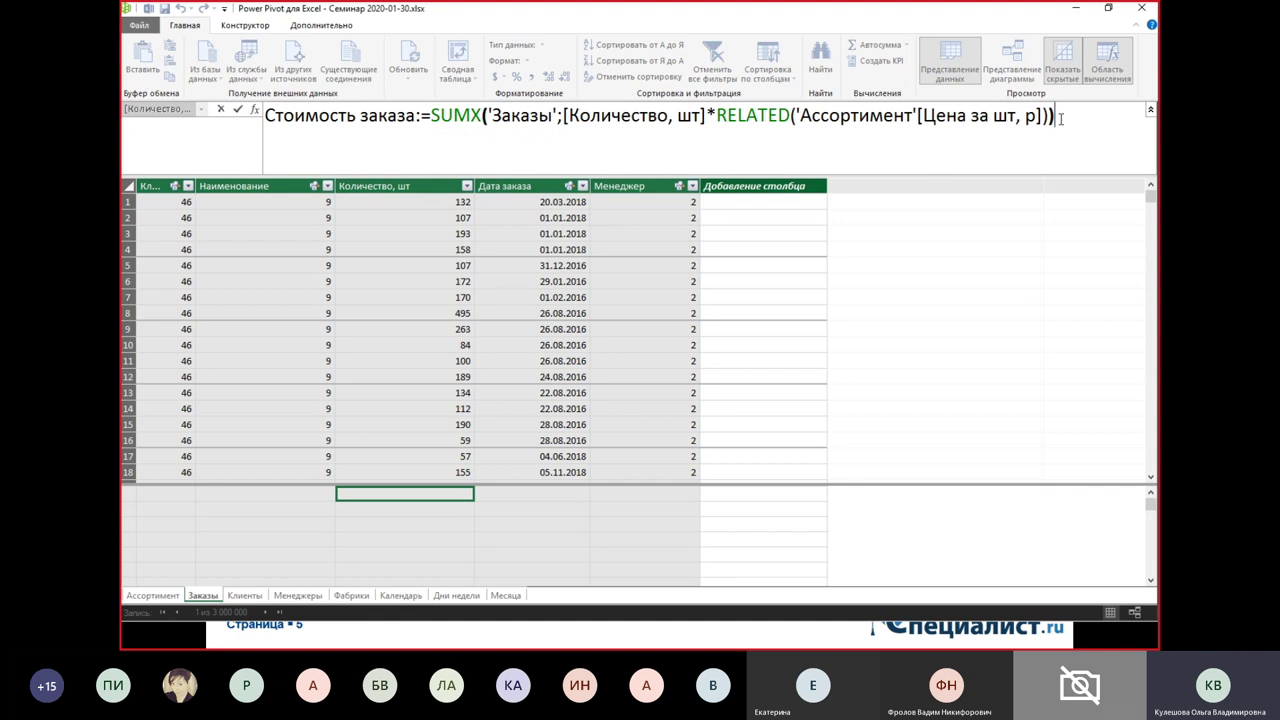
# - Break the formula onto two lines and commit the Стоимость заказа measure
pyautogui.click(565, 117)
pyautogui.hotkey('alt', 'Return')
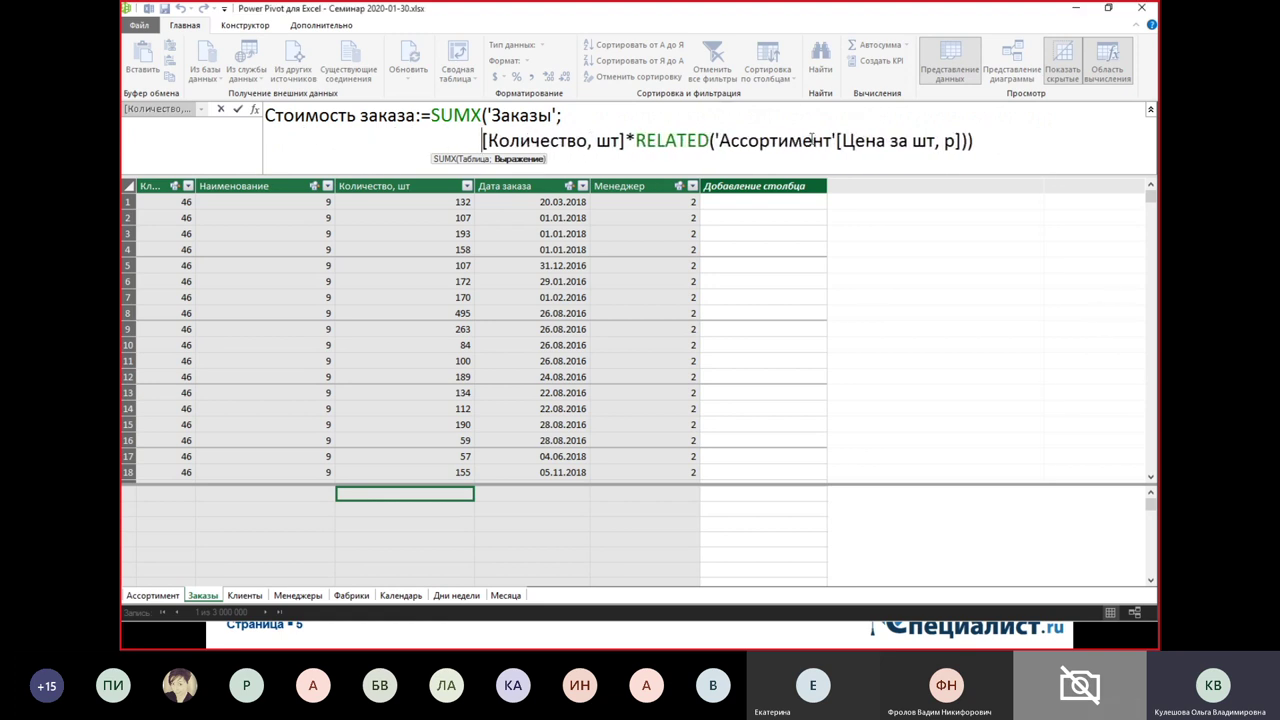
pyautogui.click(975, 136)
pyautogui.press('Return')
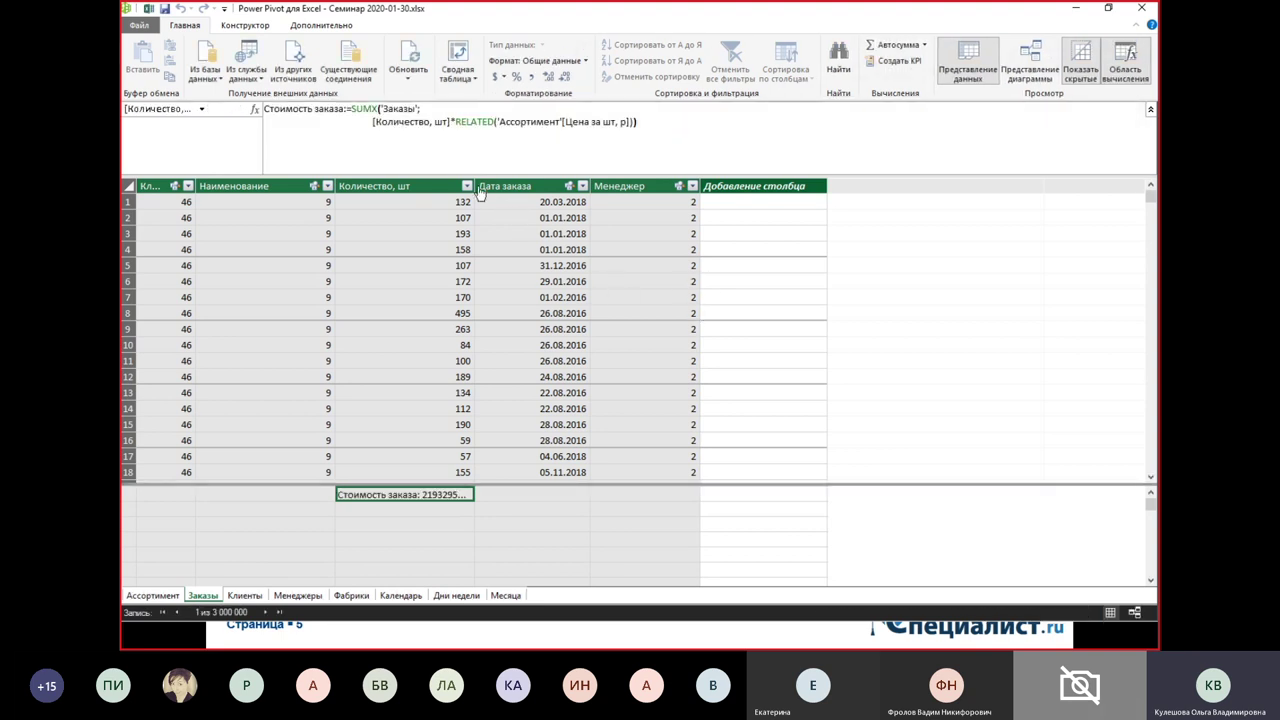
# - Widen the Количество, шт column so the measure value shows in full
pyautogui.moveTo(475, 186); pyautogui.dragTo(523, 186)
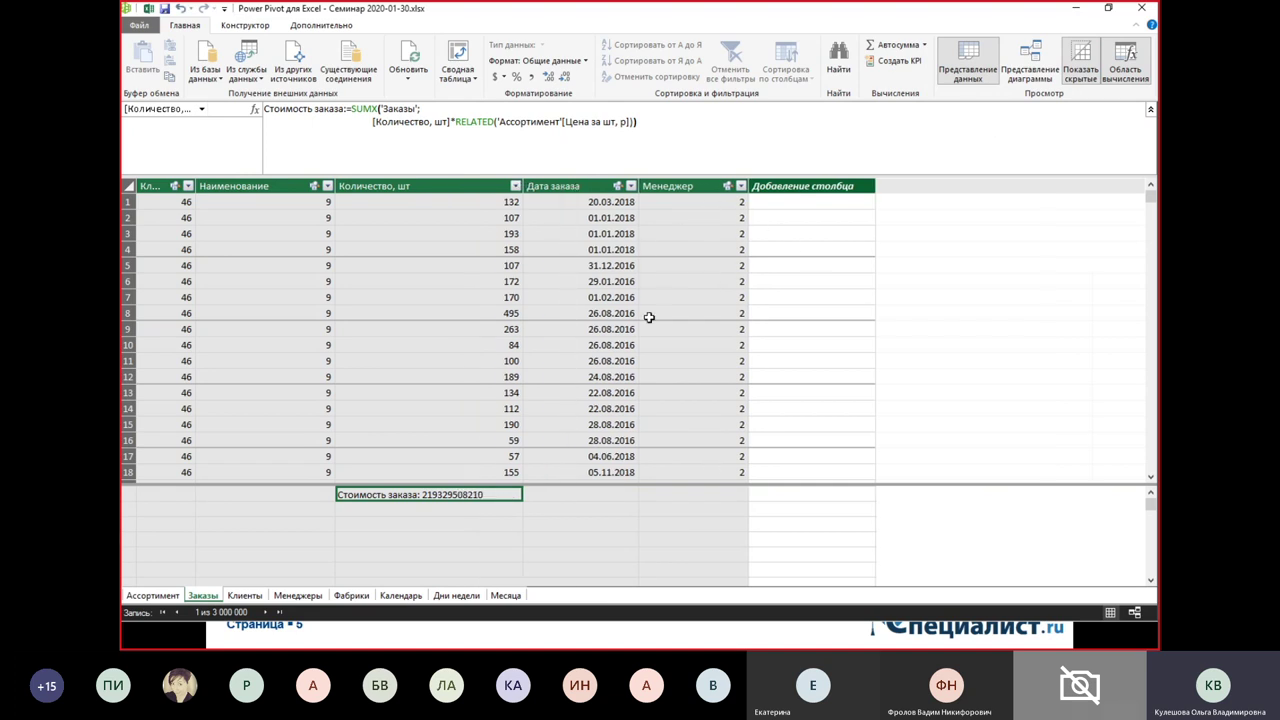
pyautogui.click(401, 595)
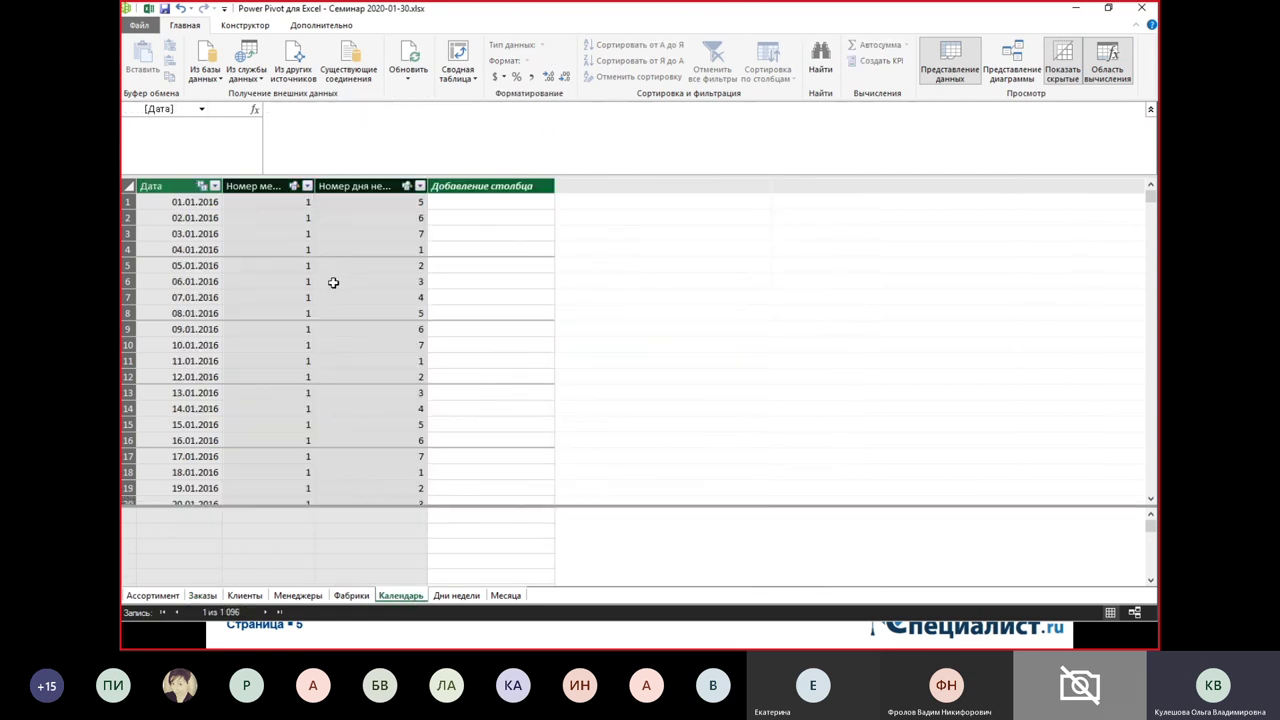
pyautogui.click(188, 598)
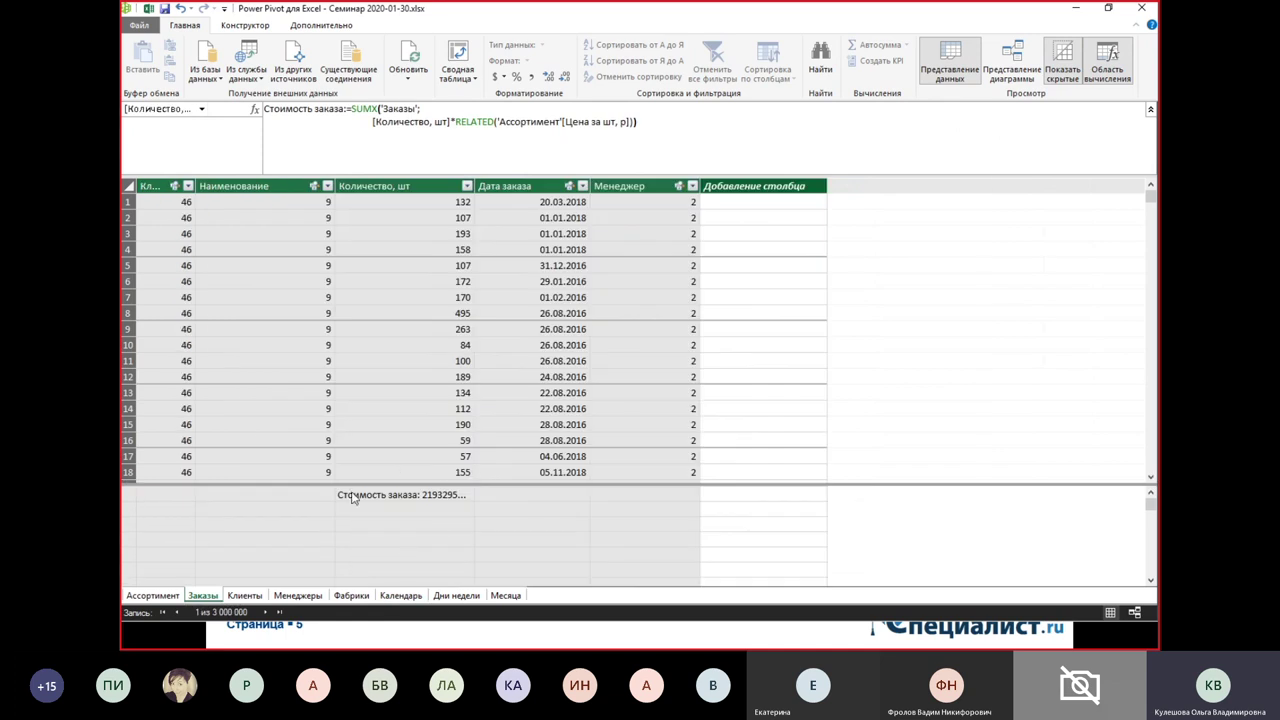
pyautogui.doubleClick(475, 188)
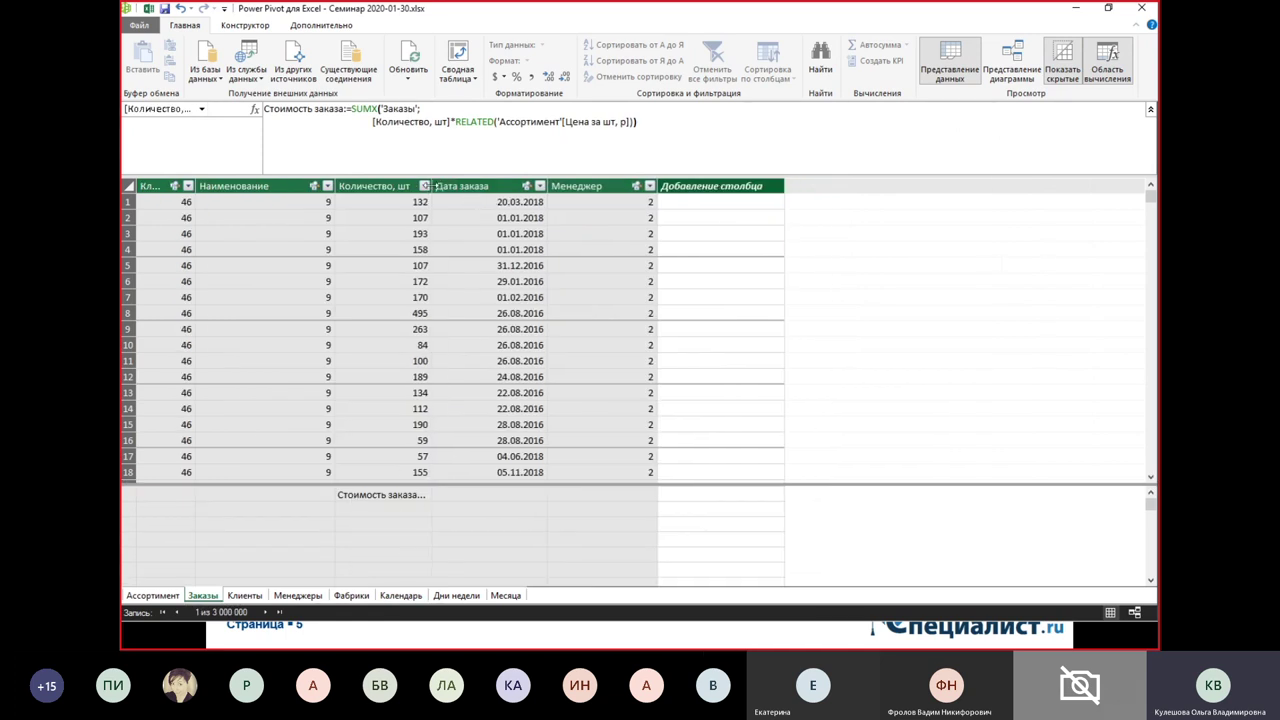
pyautogui.moveTo(433, 187); pyautogui.dragTo(510, 187)
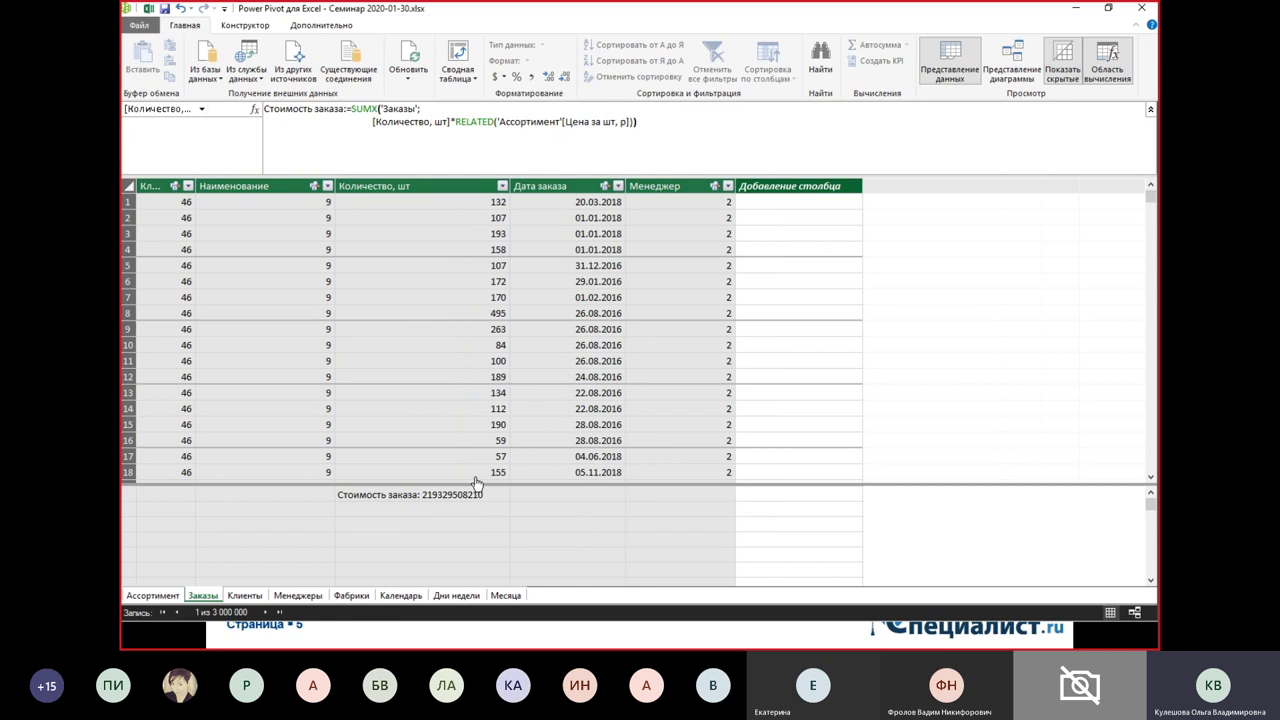
pyautogui.click(465, 498)
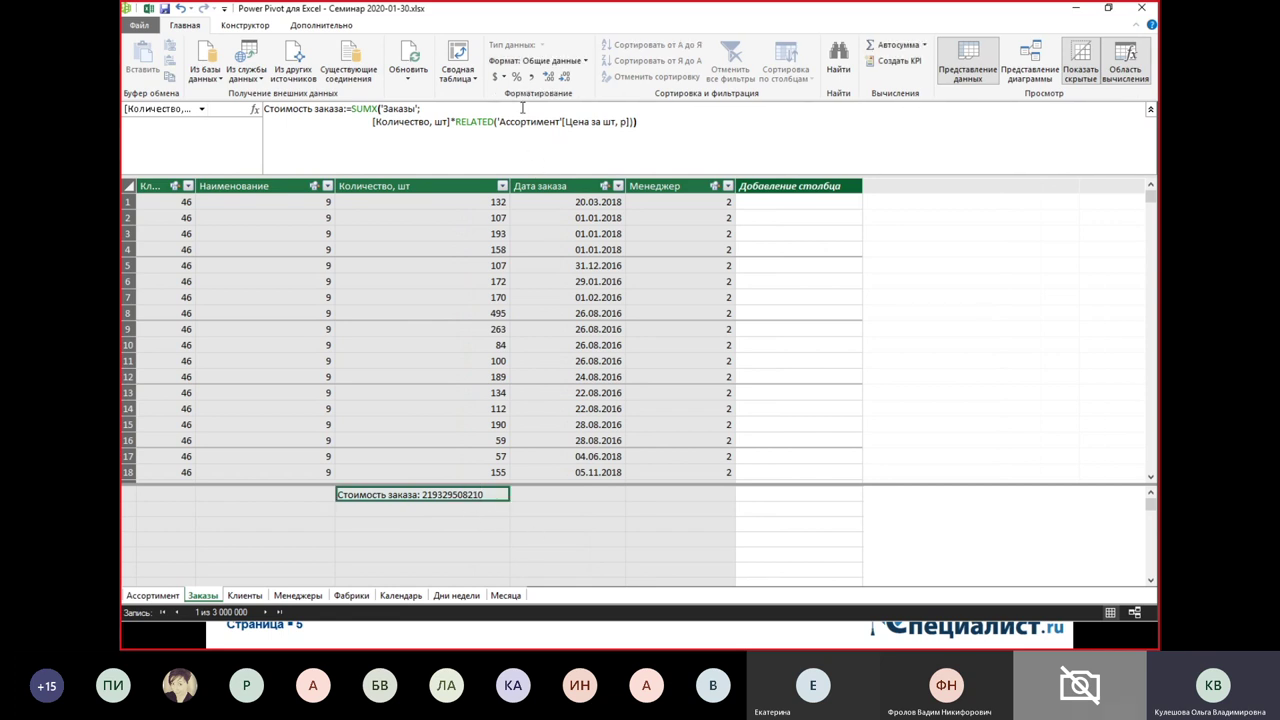
pyautogui.click(531, 77)
pyautogui.click(566, 78)
pyautogui.click(566, 79)
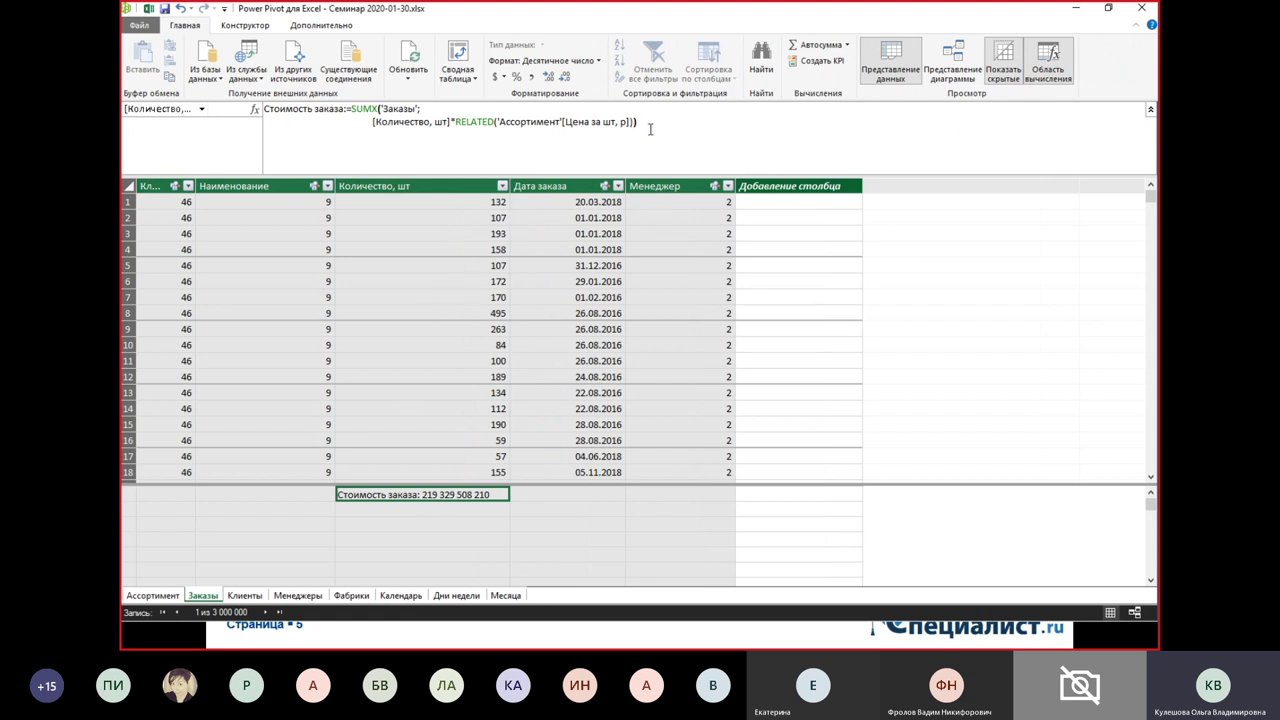
# - Start a new measure named Кол-во шт in an empty calculation cell
pyautogui.click(455, 513)
pyautogui.write('R')
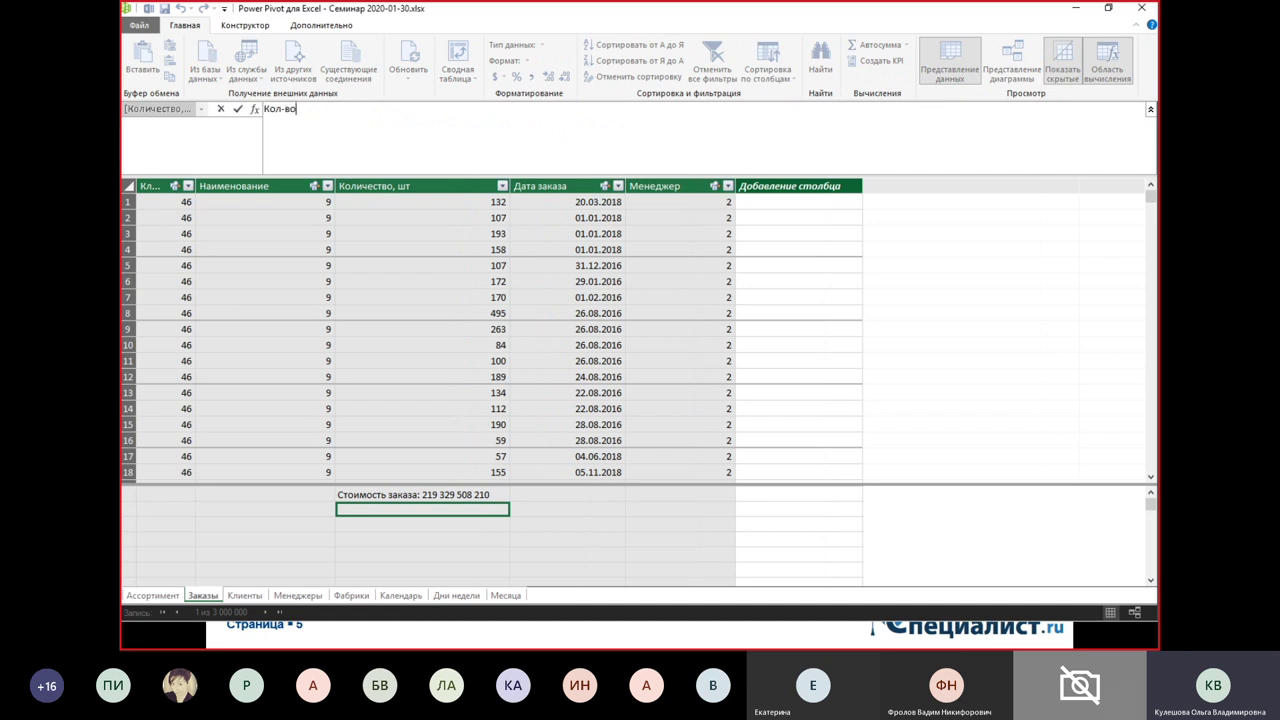
pyautogui.write(':=')
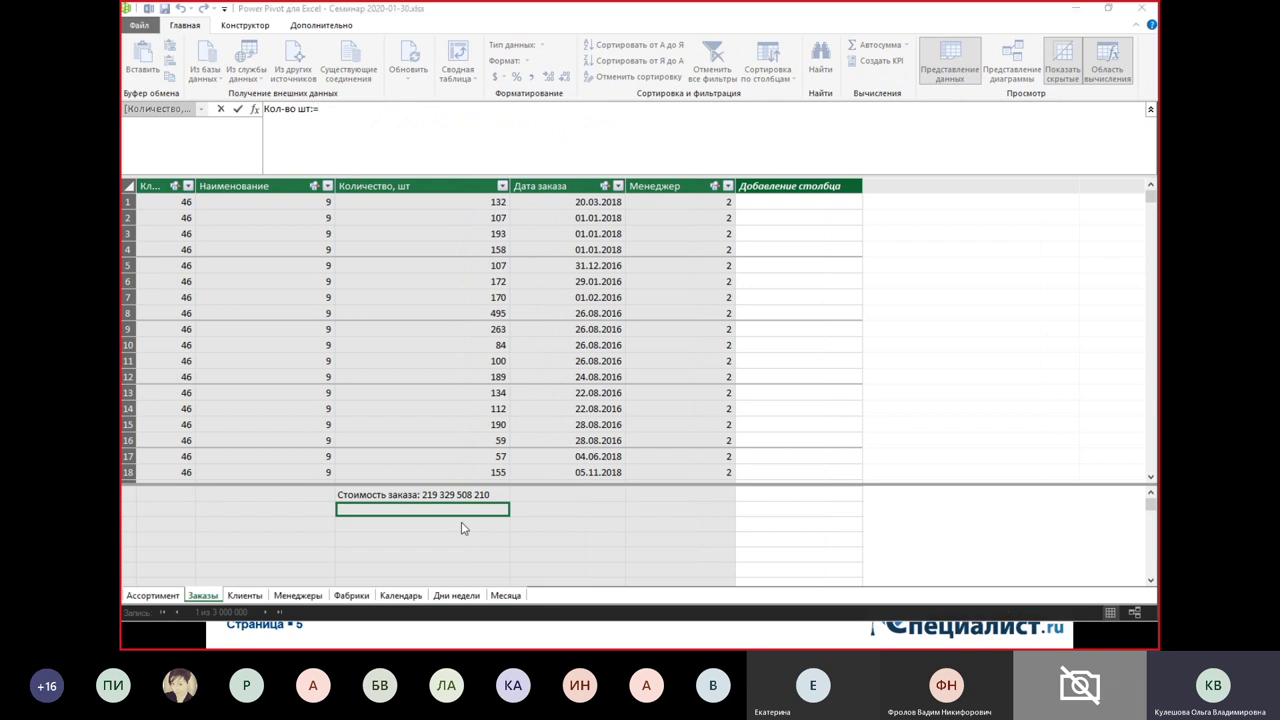
pyautogui.click(451, 127)
pyautogui.keyDown('ctrl'); pyautogui.scroll(2, 516, 136); pyautogui.keyUp('ctrl')
pyautogui.keyDown('ctrl'); pyautogui.scroll(1, 516, 136); pyautogui.keyUp('ctrl')
pyautogui.keyDown('ctrl'); pyautogui.scroll(2, 516, 136); pyautogui.keyUp('ctrl')
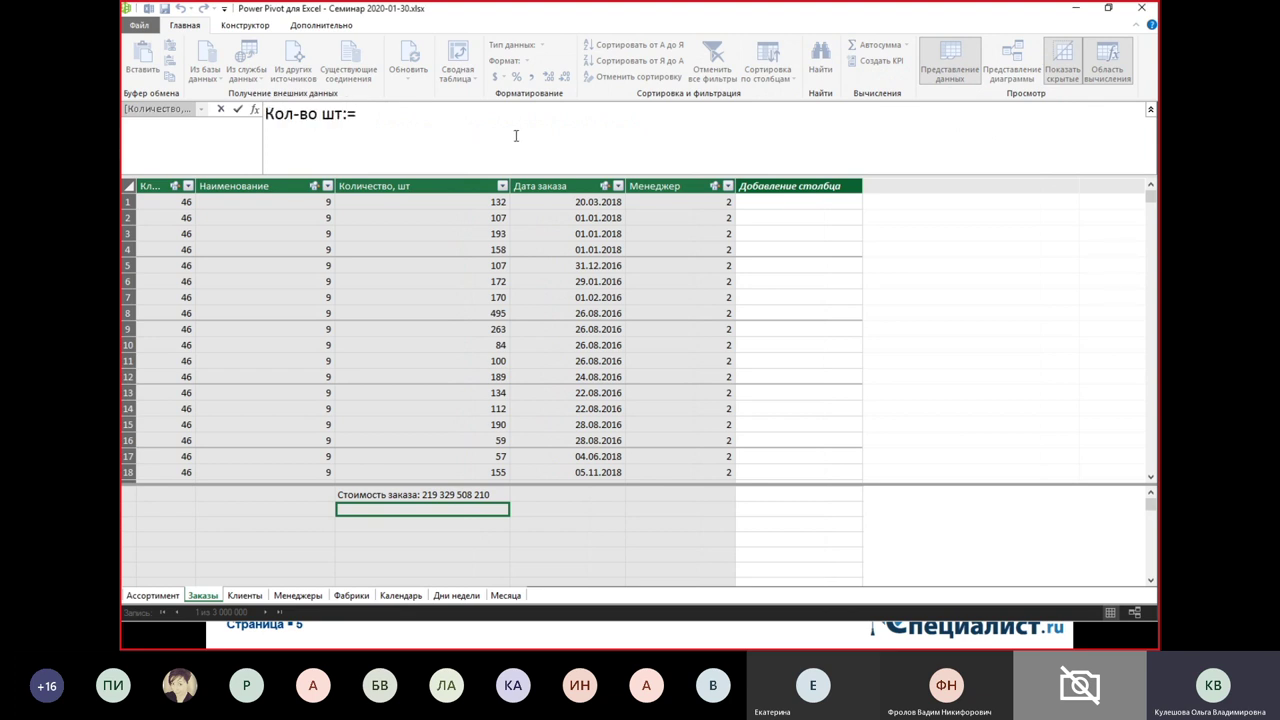
# - Enter =SUM([Количество, шт]) and commit the Кол-во шт measure
pyautogui.write('Su')
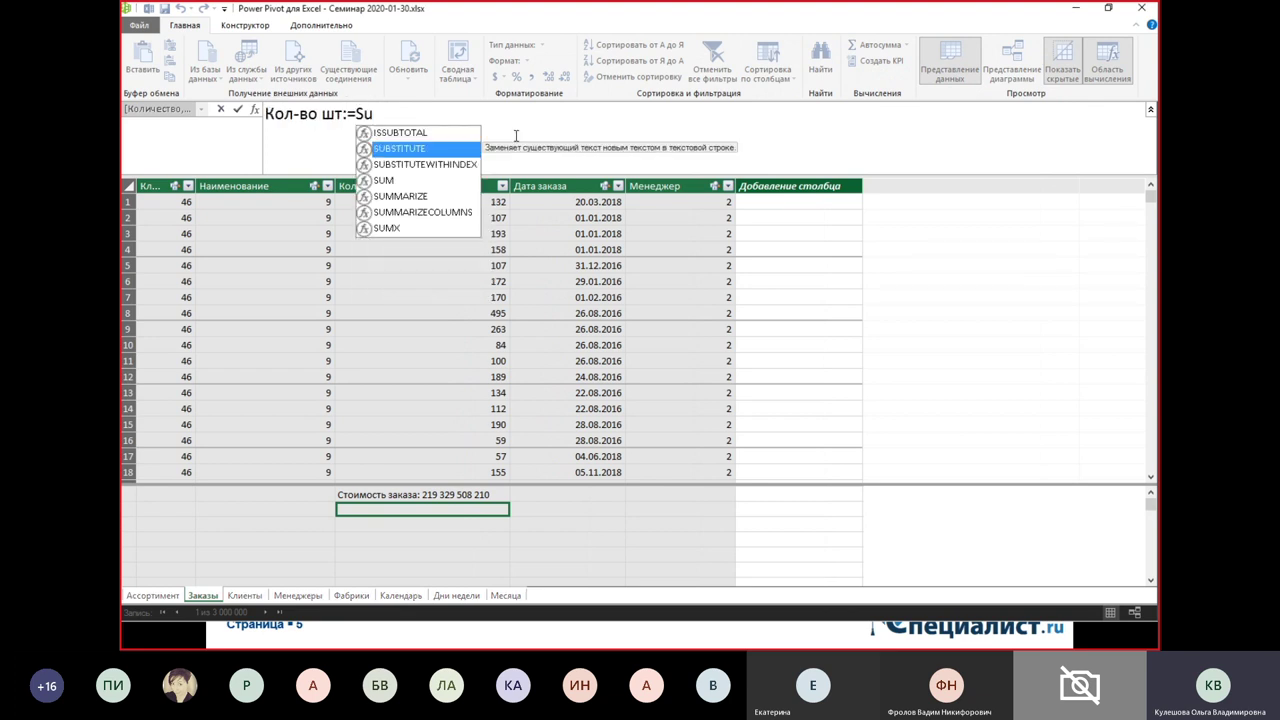
pyautogui.press('Down')
pyautogui.press('Down')
pyautogui.press('Tab')
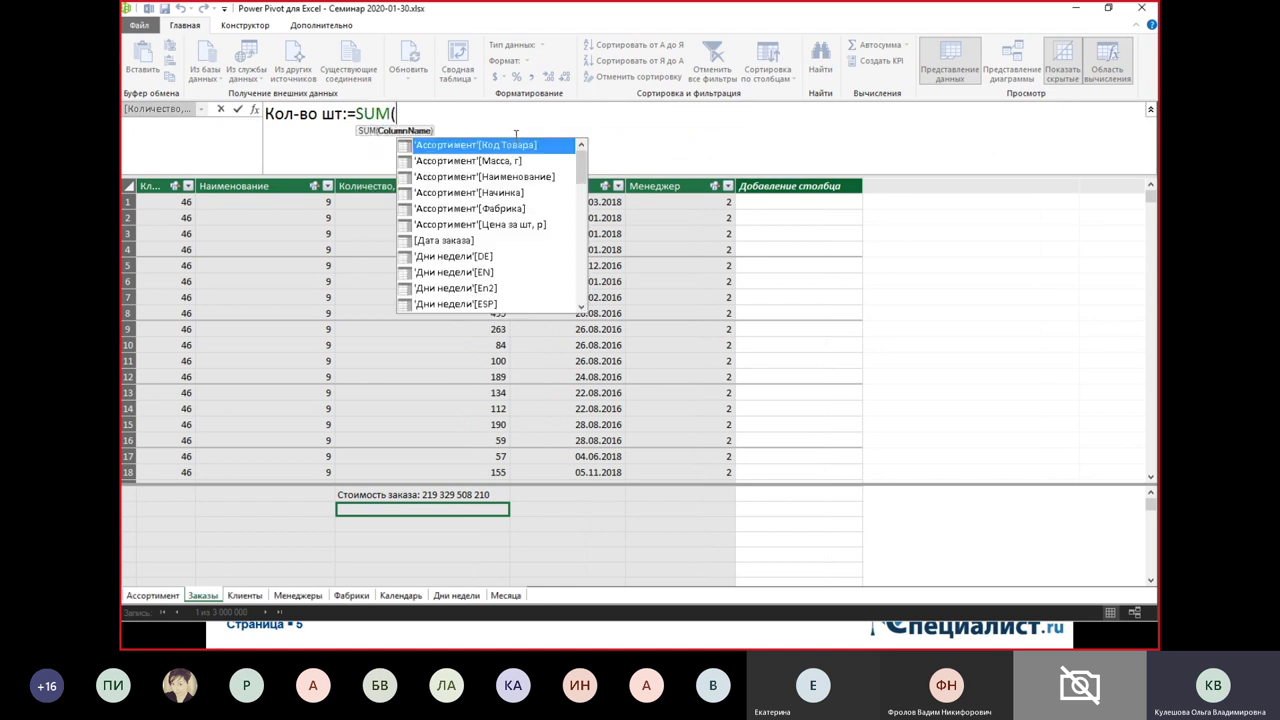
pyautogui.write('[')
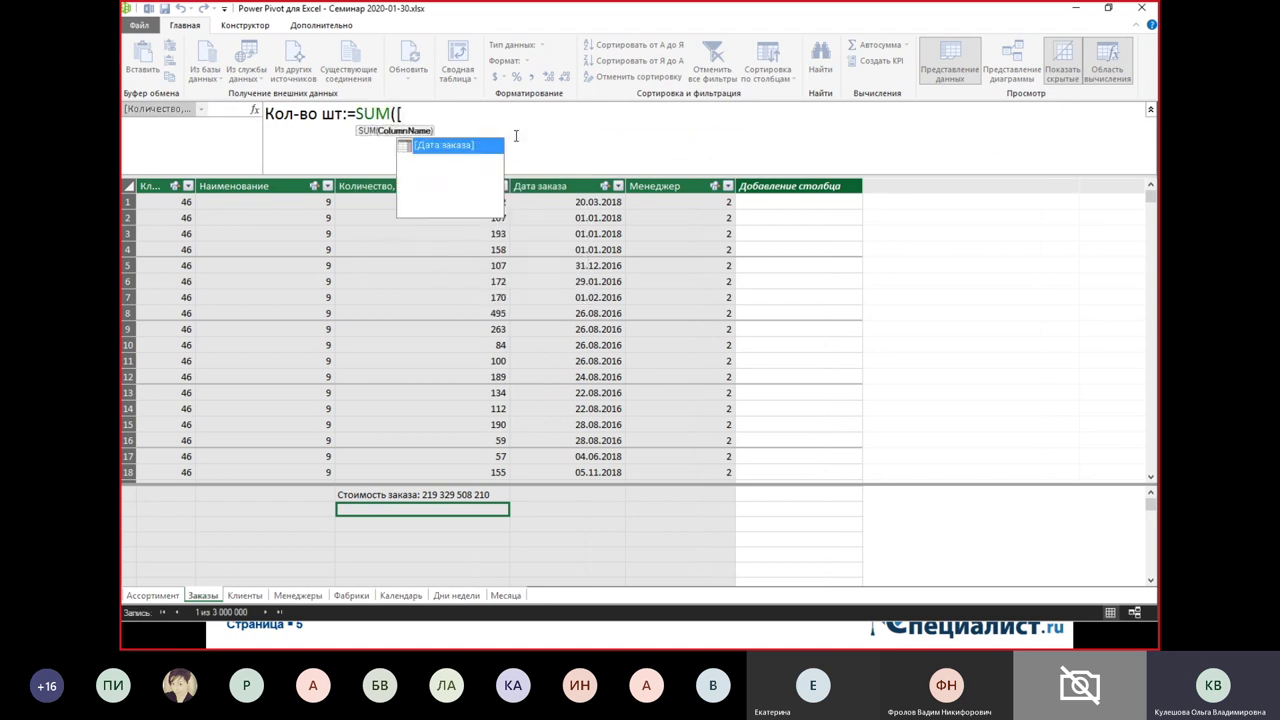
pyautogui.press('Down')
pyautogui.press('Down')
pyautogui.press('Tab')
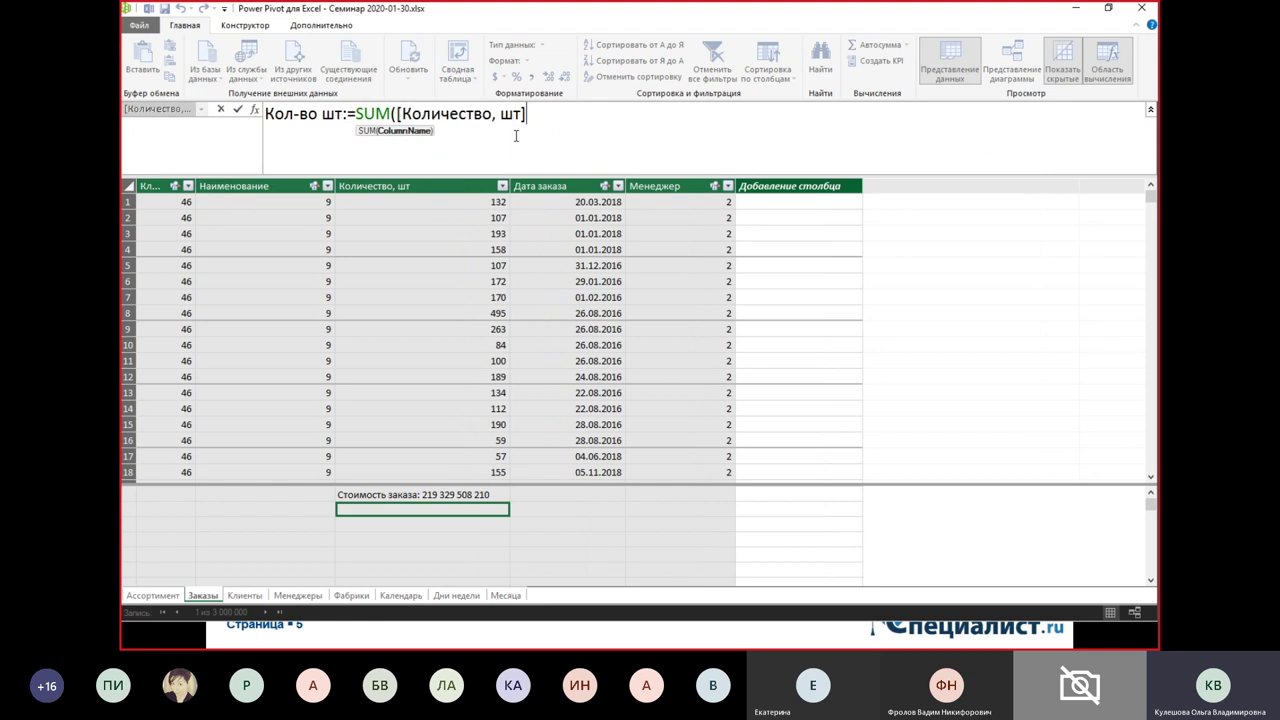
pyautogui.write(')')
pyautogui.press('Return')
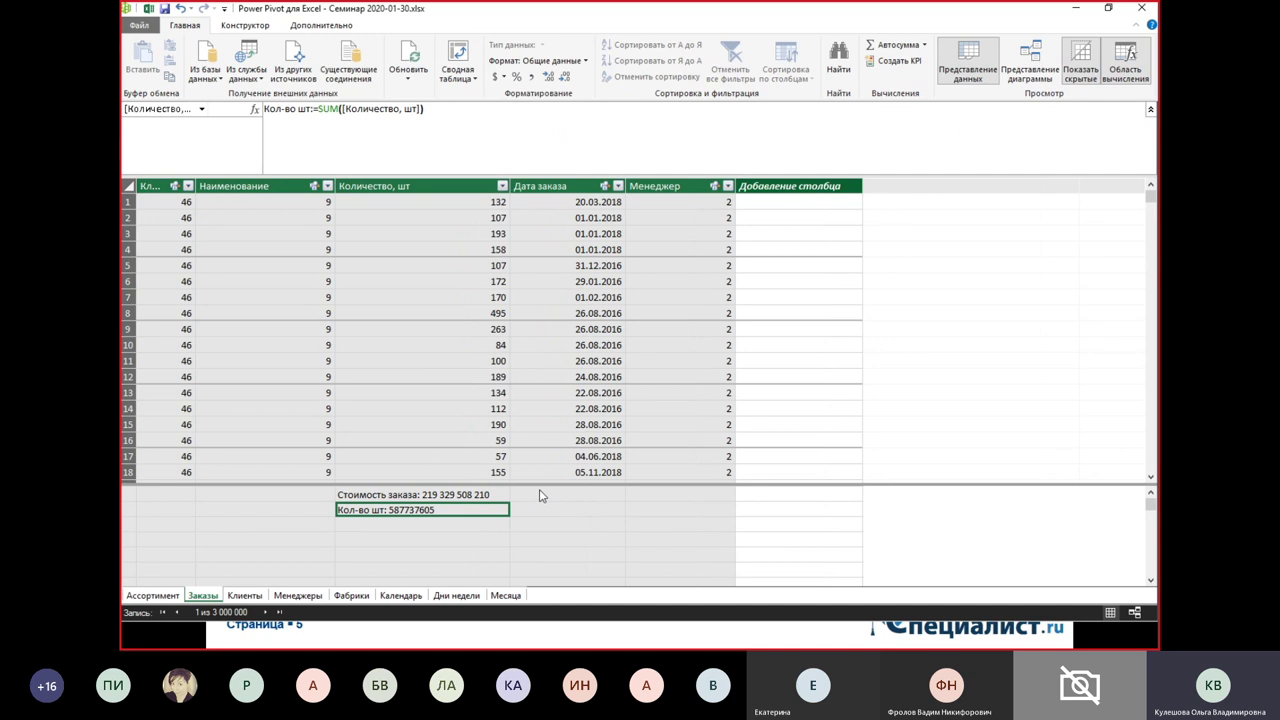
# - Format Кол-во шт as Целое число (587 737 605) and move to the Ассортимент table
pyautogui.click(545, 61)
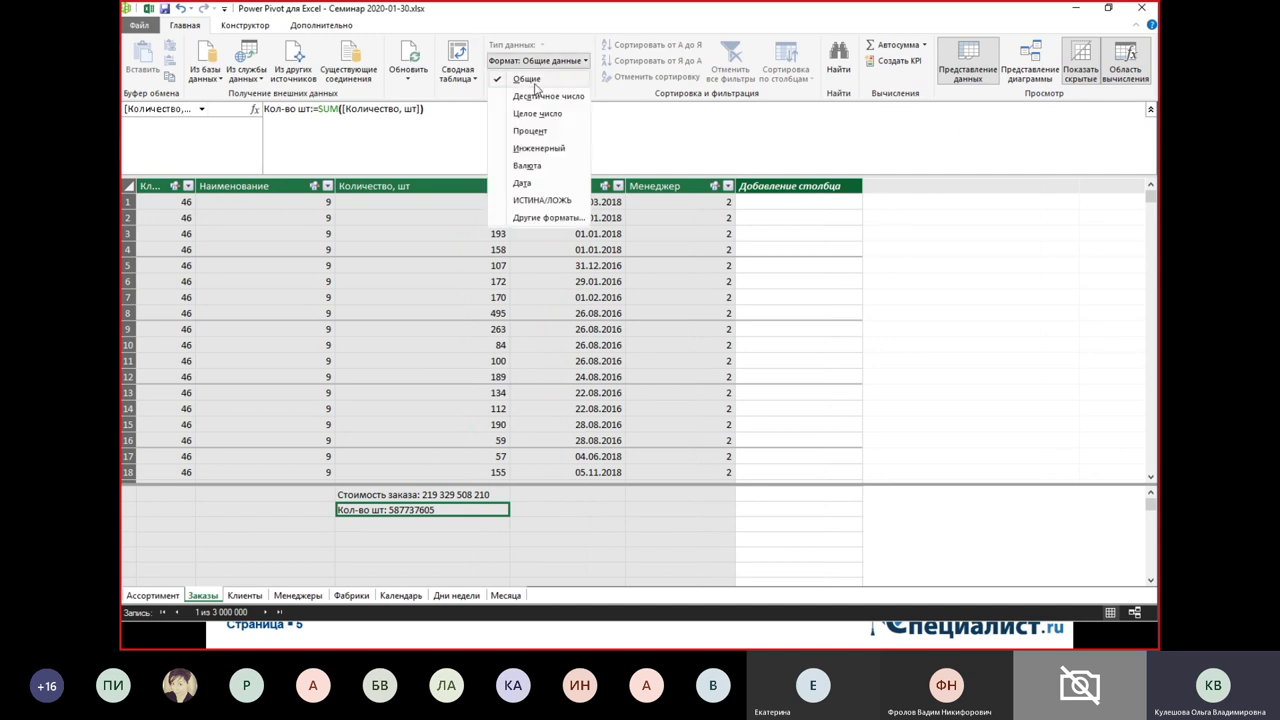
pyautogui.click(537, 114)
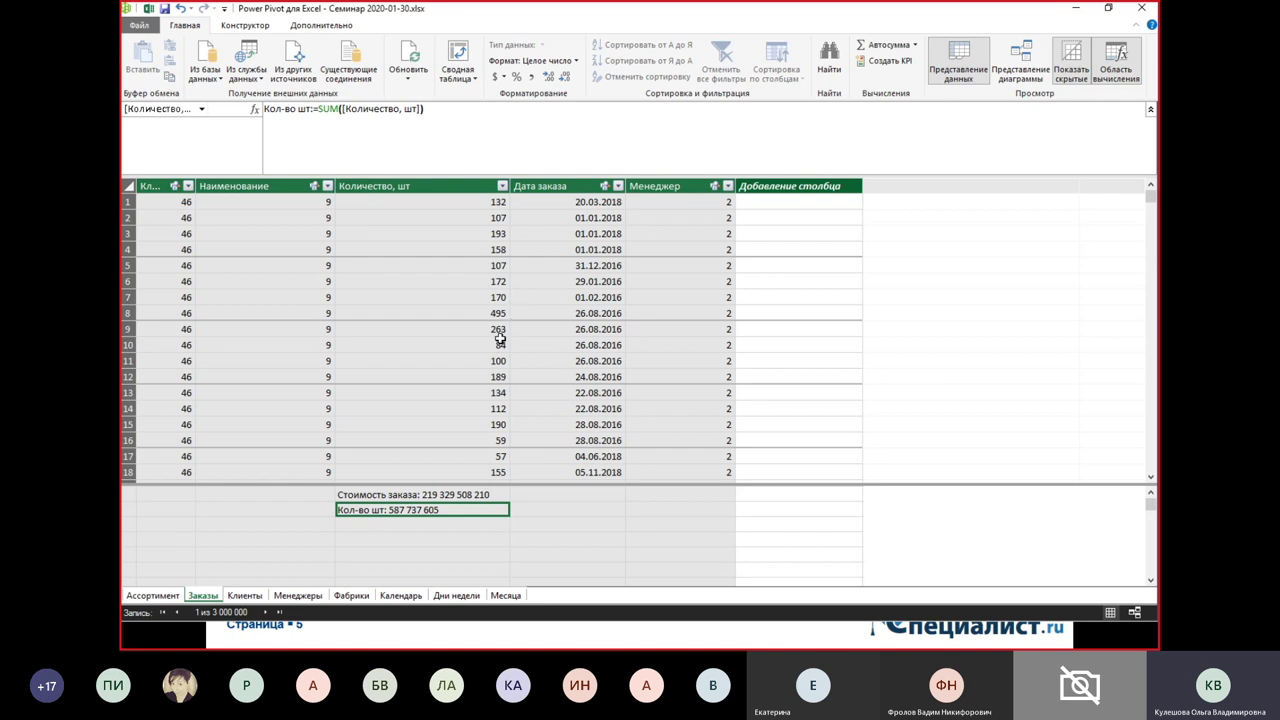
pyautogui.click(306, 250)
pyautogui.click(174, 598)
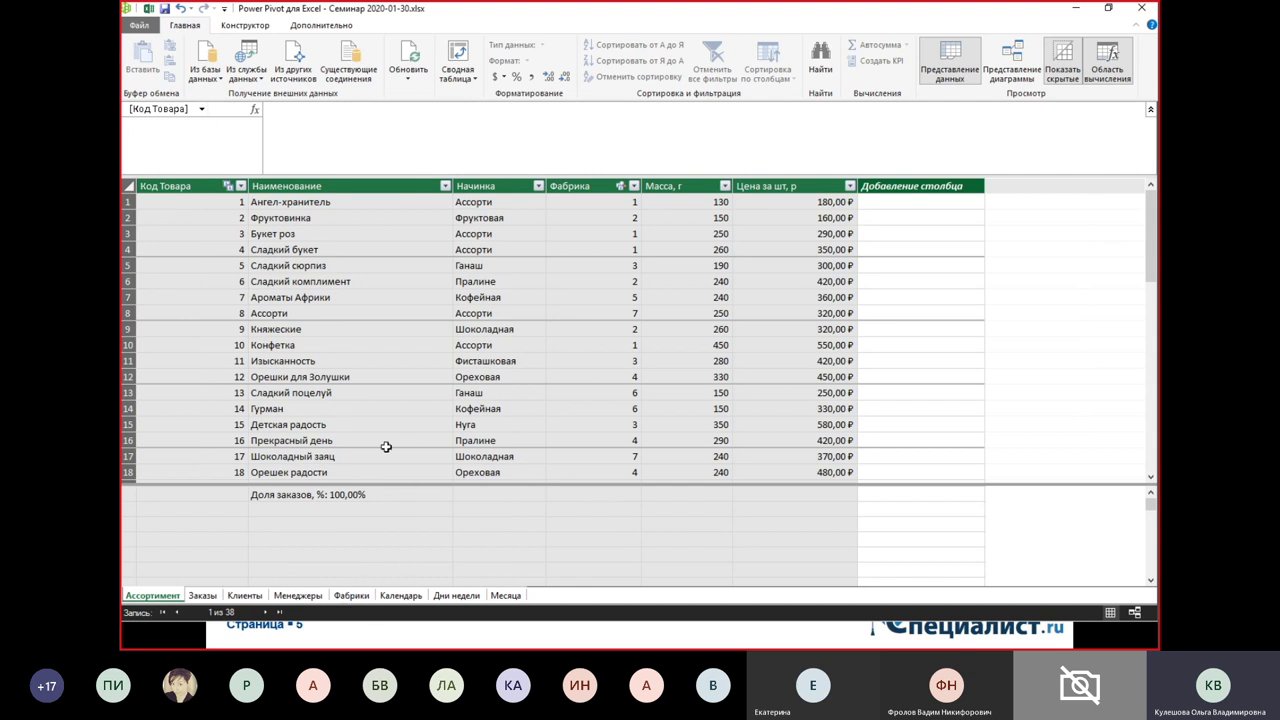
# - Insert a data-model PivotTable on a new worksheet, Лист2
pyautogui.click(465, 294)
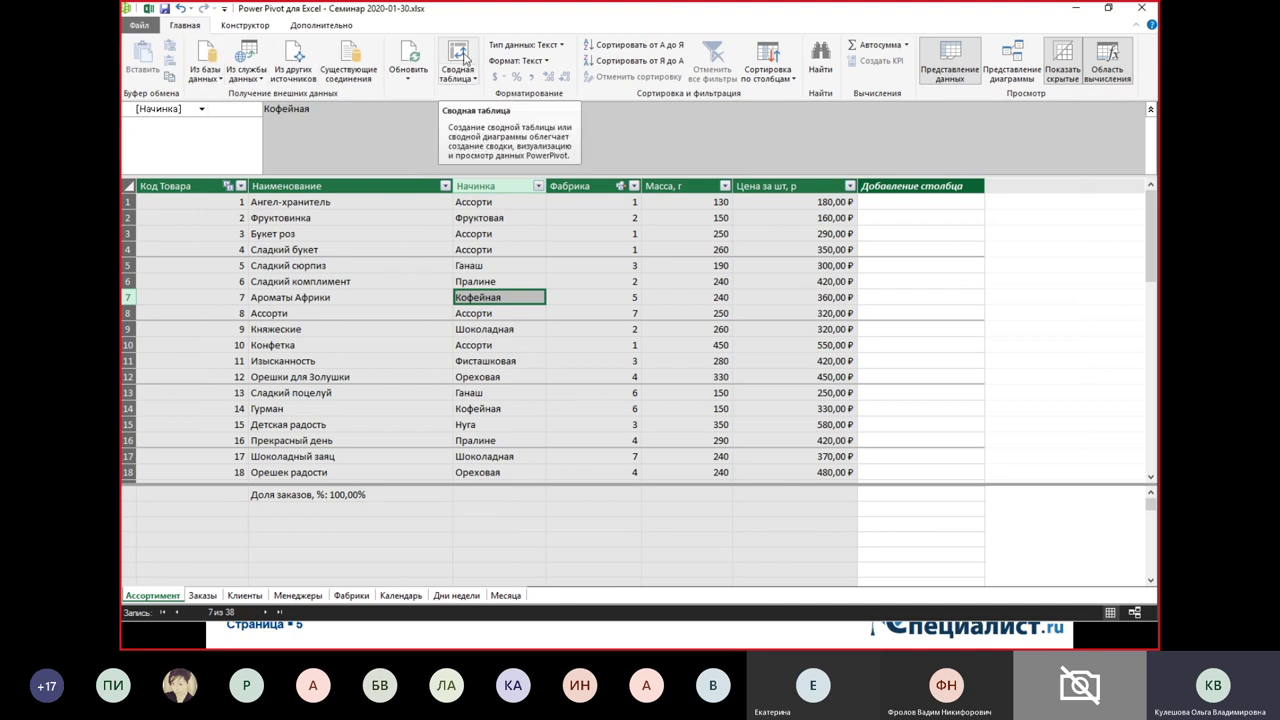
pyautogui.click(464, 58)
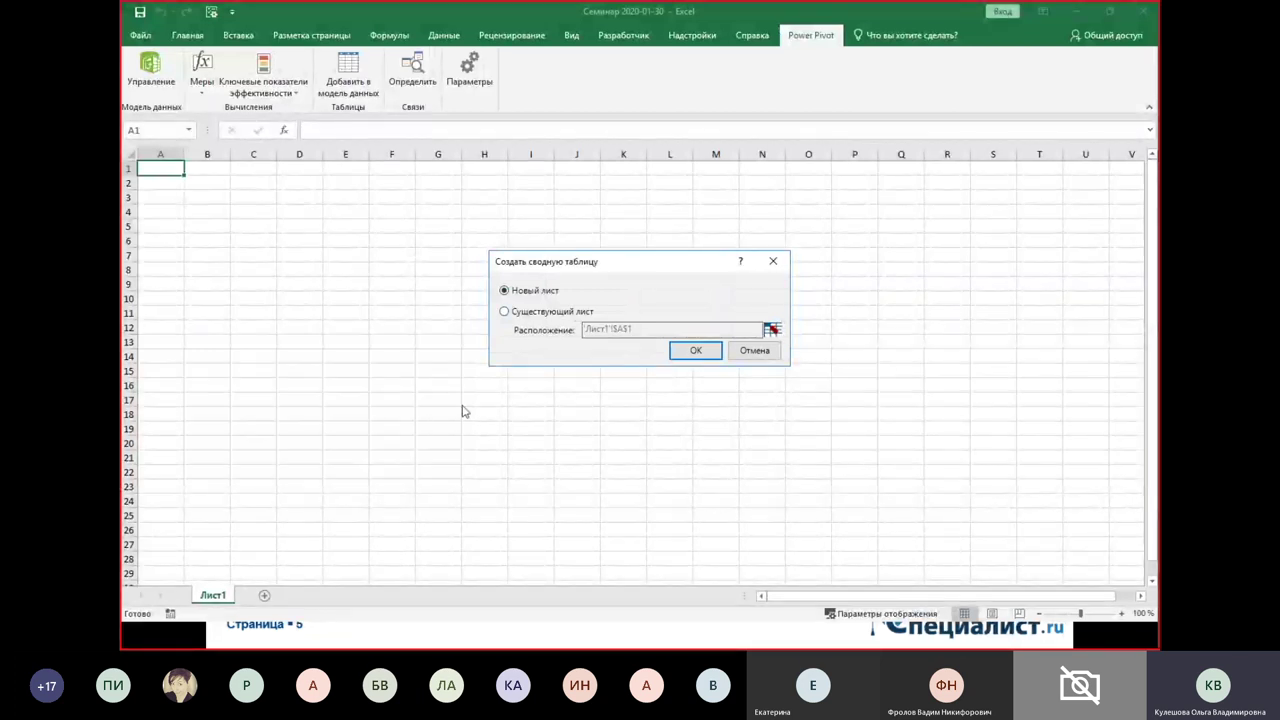
pyautogui.click(690, 352)
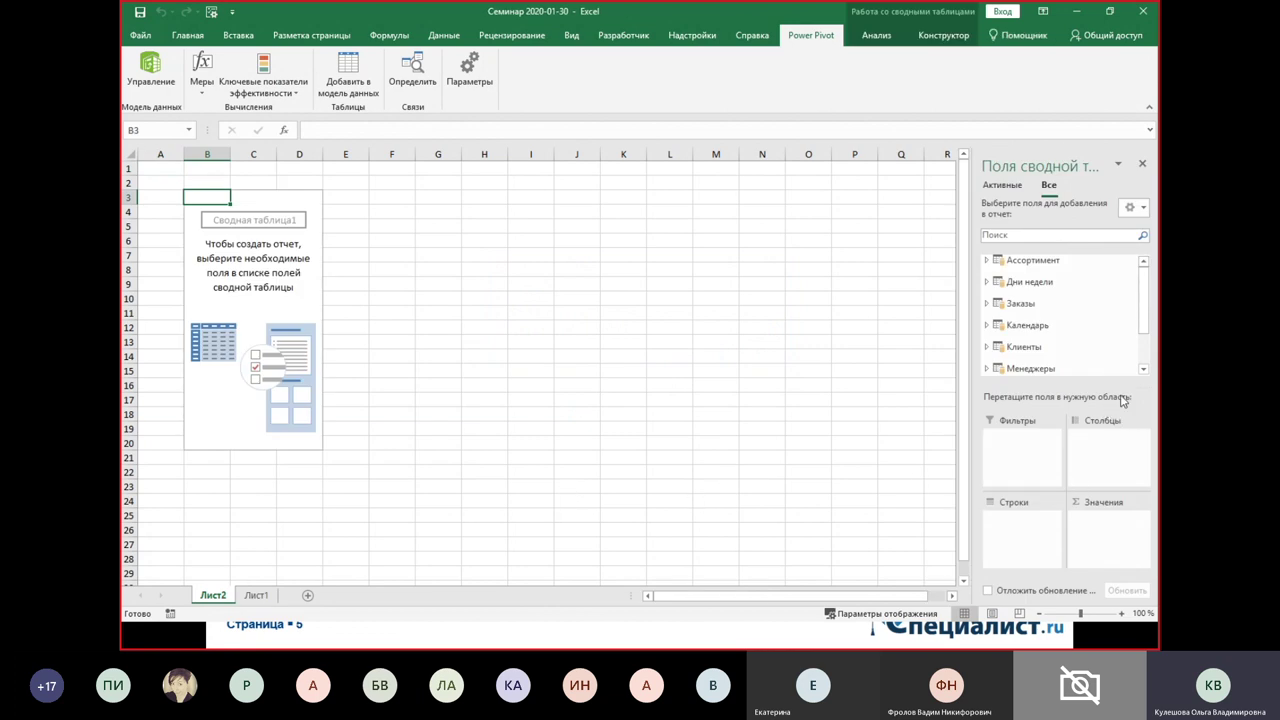
# - Put Ассортимент Начинка in rows and Заказы Стоимость заказа and Кол-во шт in values
pyautogui.moveTo(1123, 387); pyautogui.dragTo(1125, 470)
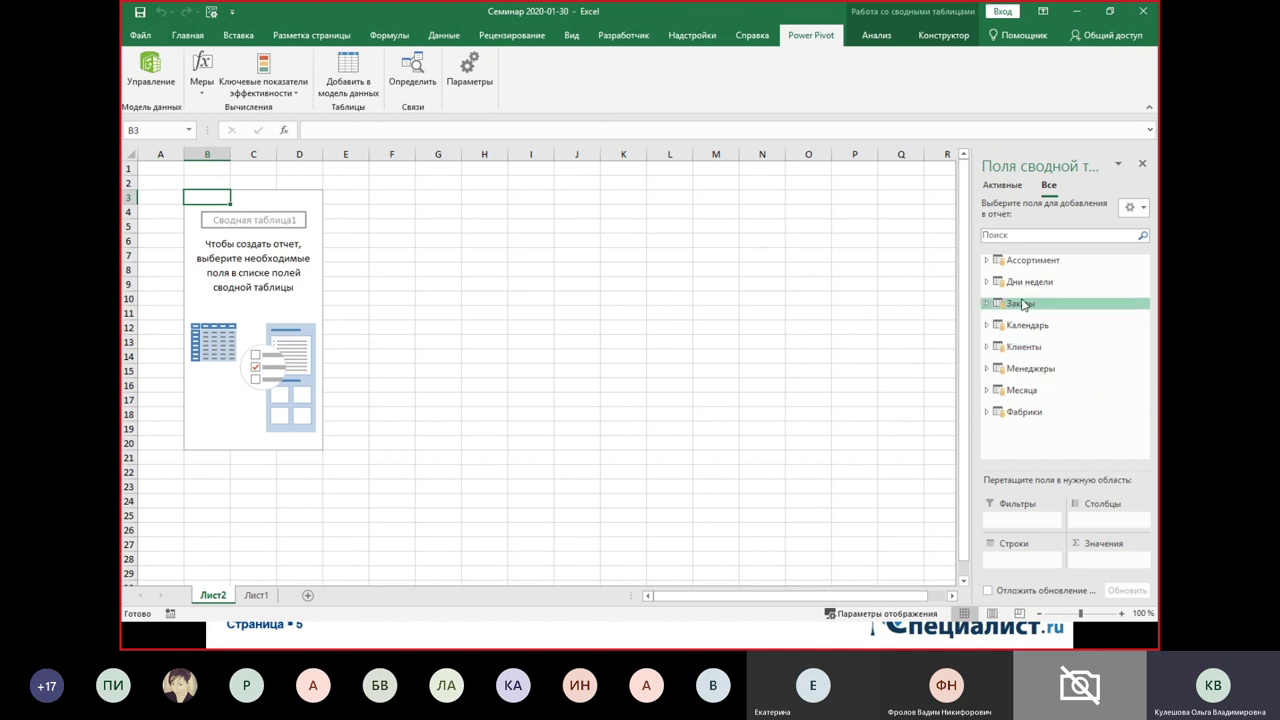
pyautogui.click(987, 261)
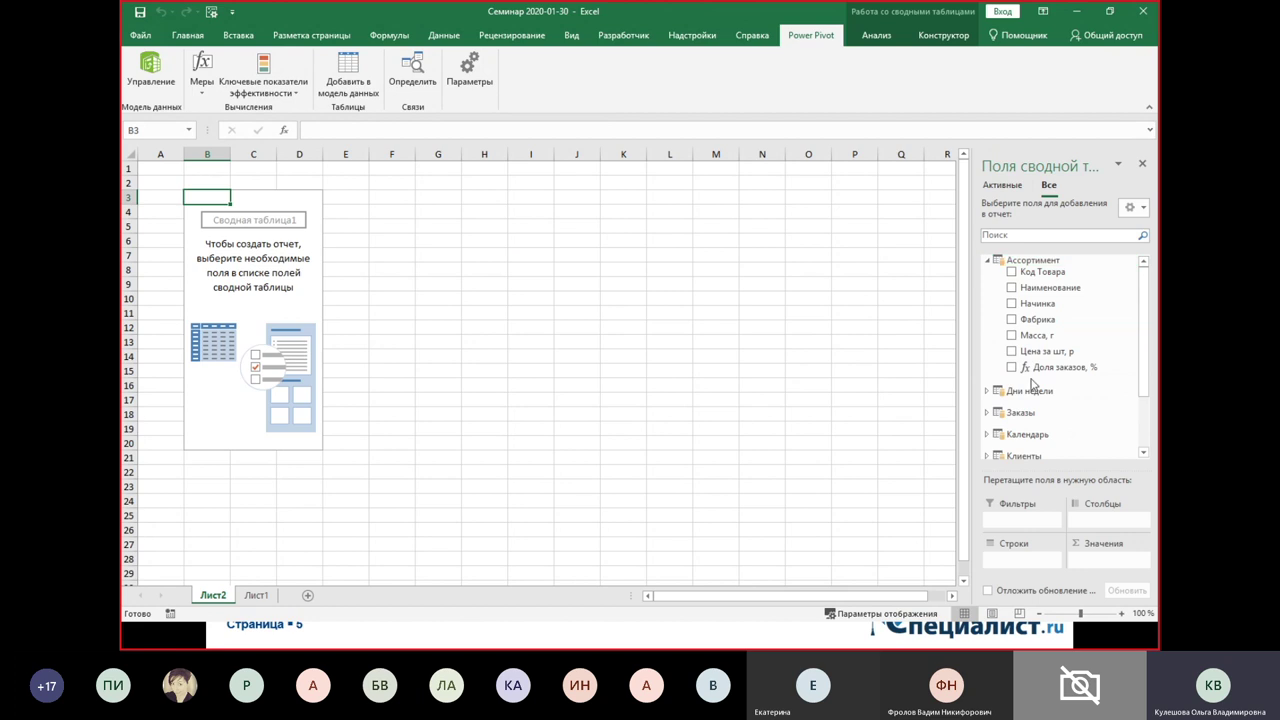
pyautogui.click(1011, 308)
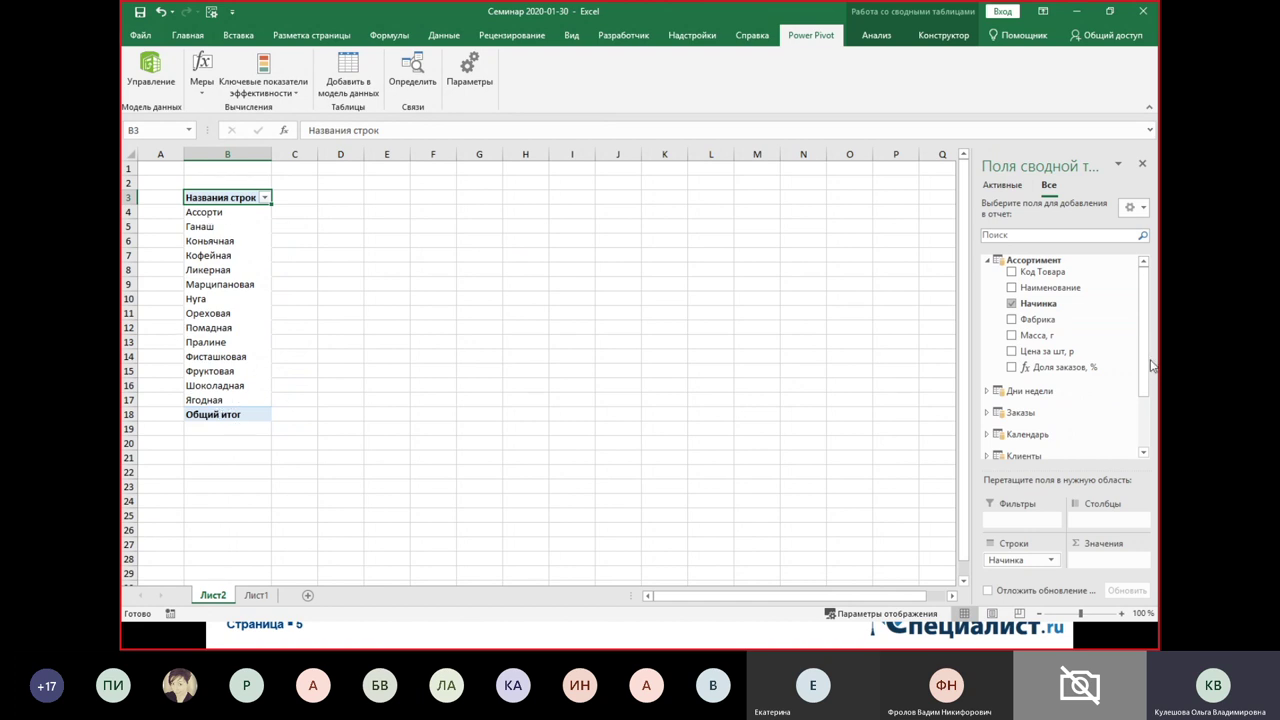
pyautogui.scroll(-2, 1050, 400)
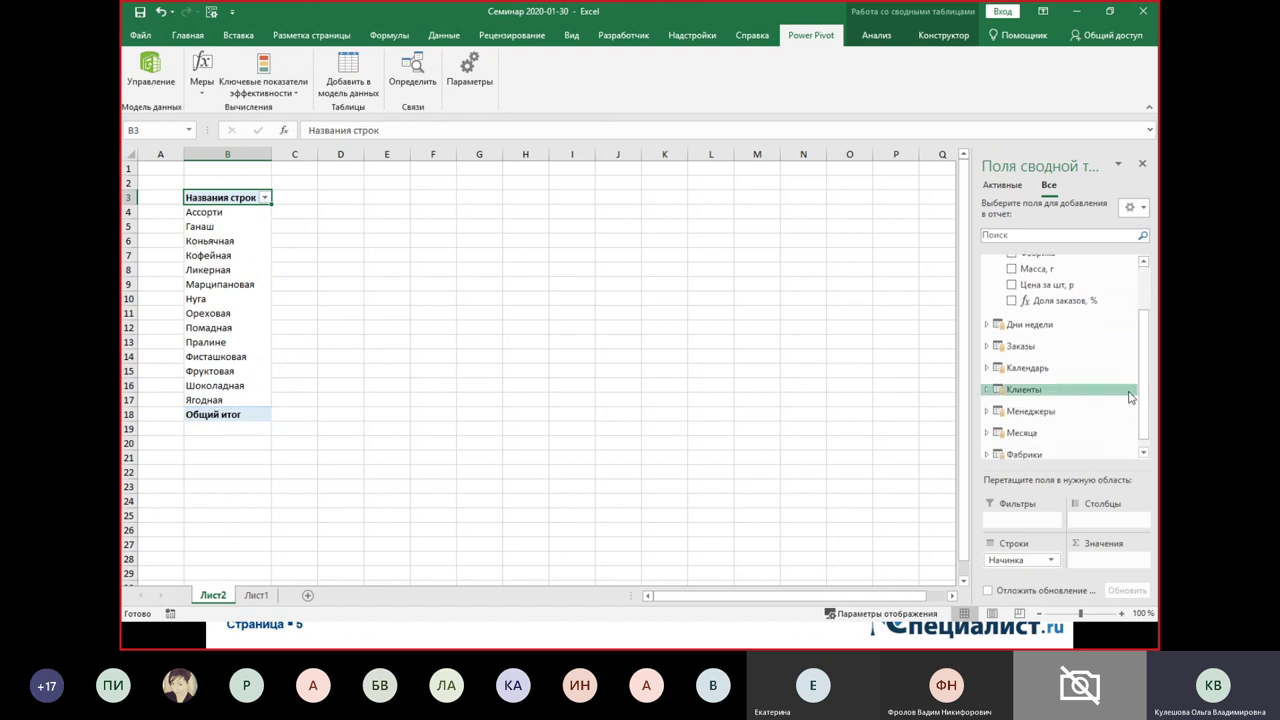
pyautogui.click(987, 348)
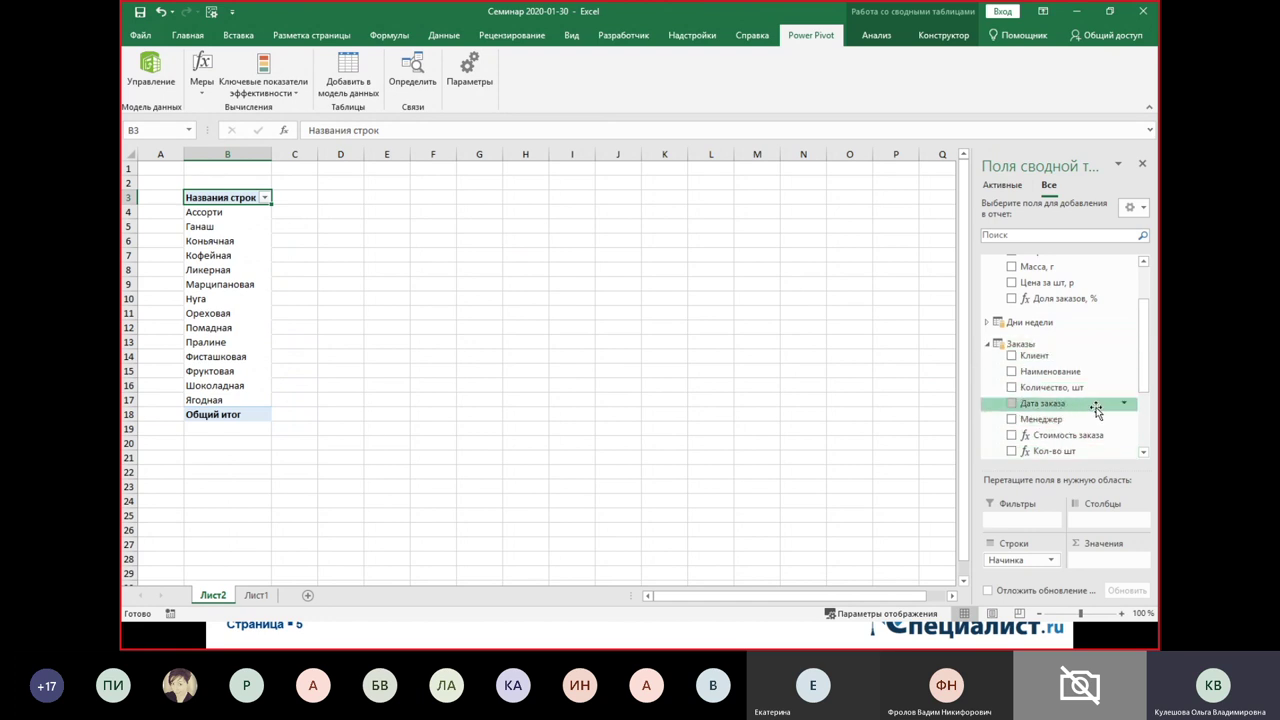
pyautogui.moveTo(1149, 386); pyautogui.dragTo(1148, 416)
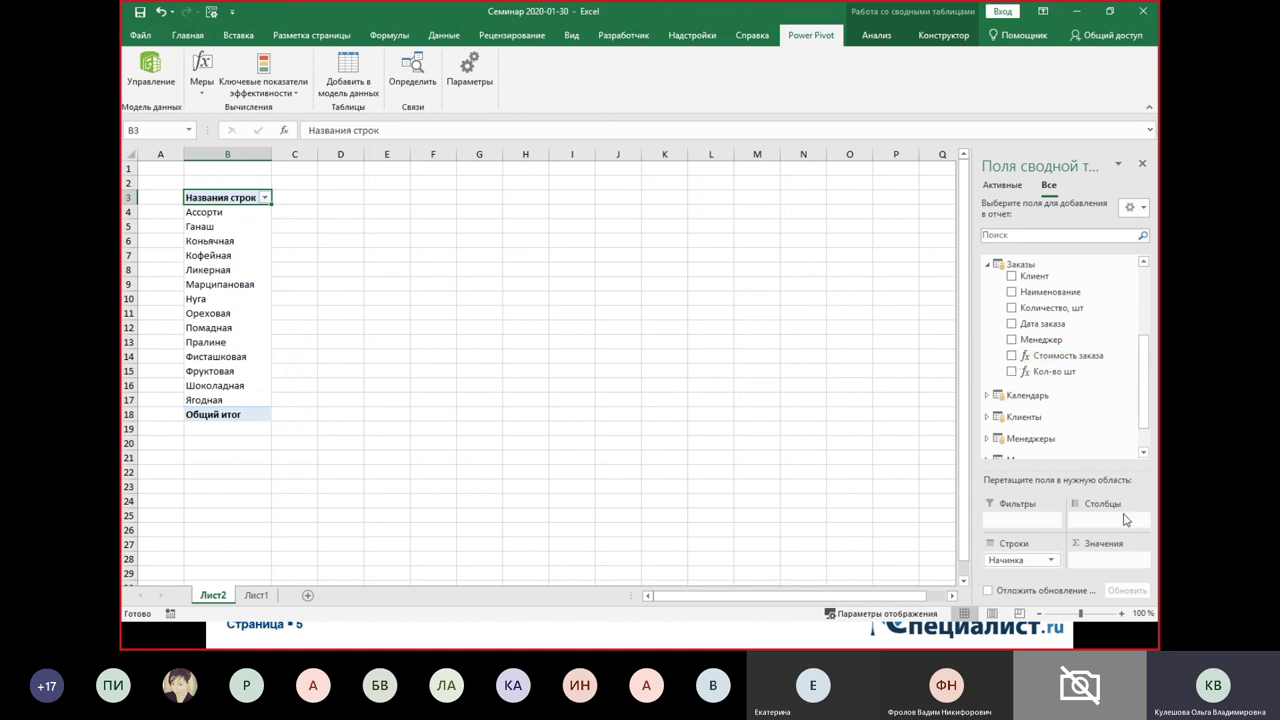
pyautogui.click(1012, 356)
pyautogui.click(1011, 372)
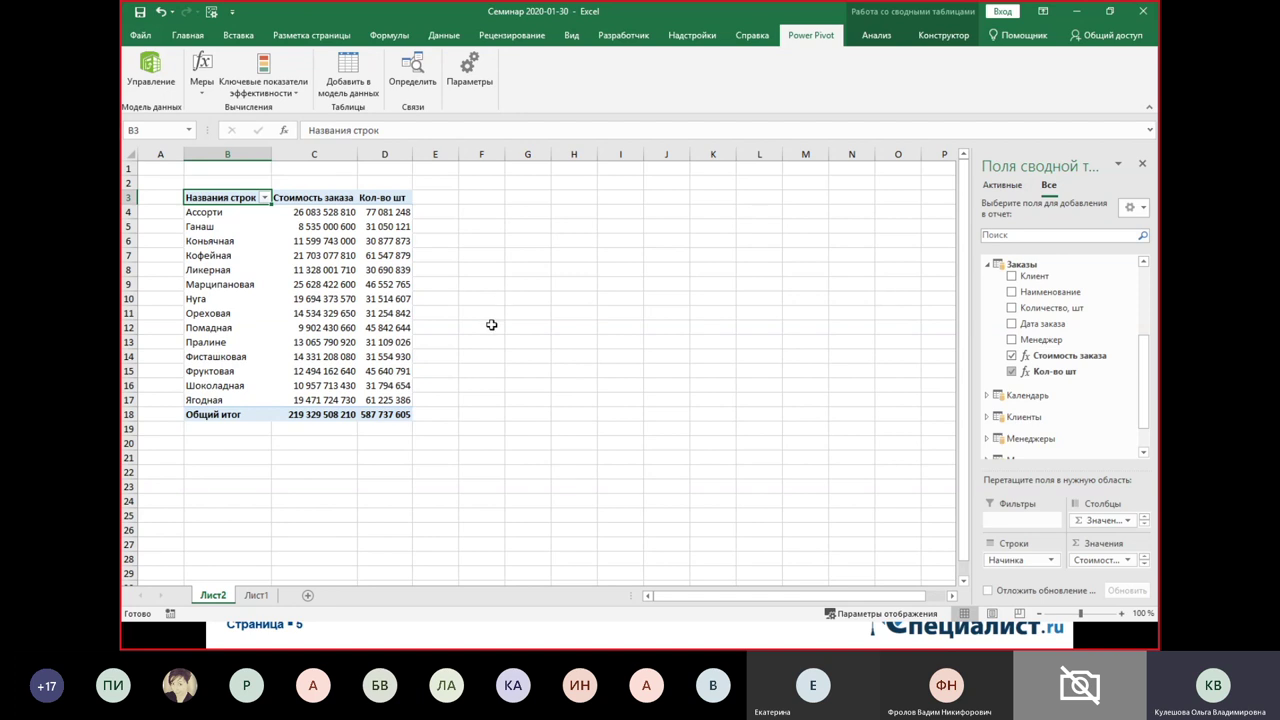
pyautogui.click(517, 196)
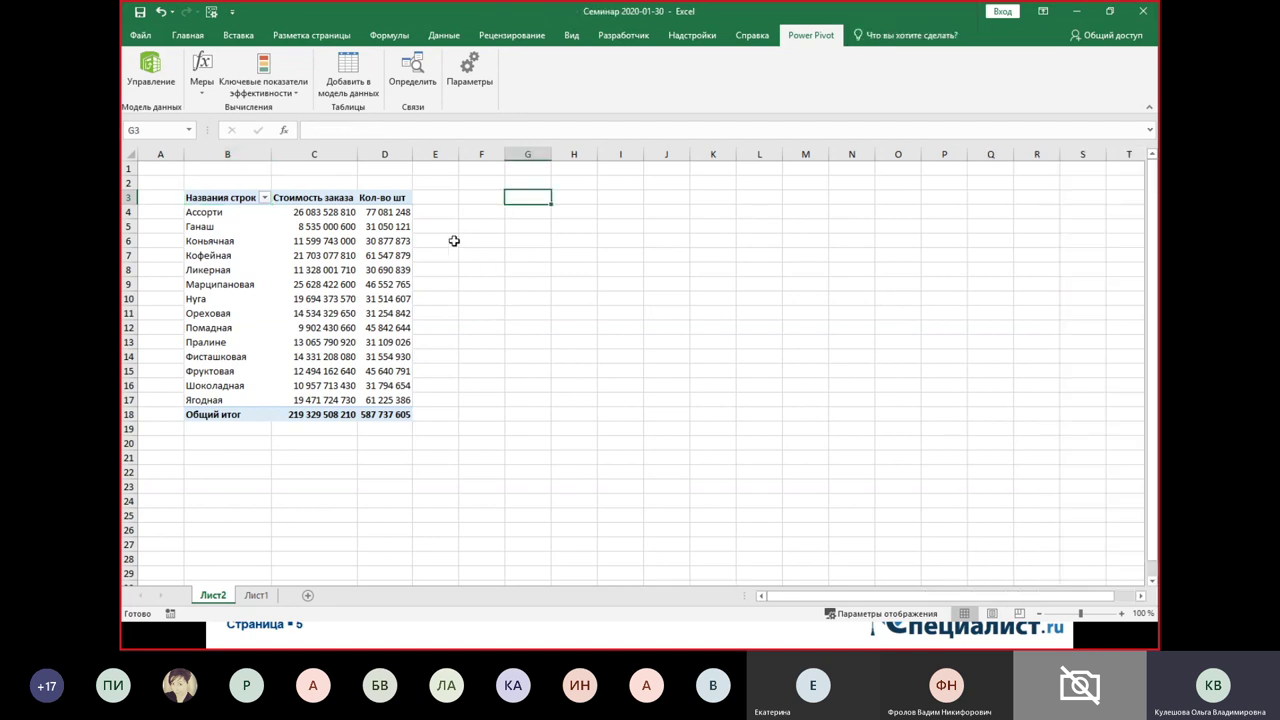
# - Insert a second data-model PivotTable at cell G3
pyautogui.click(238, 35)
pyautogui.click(140, 72)
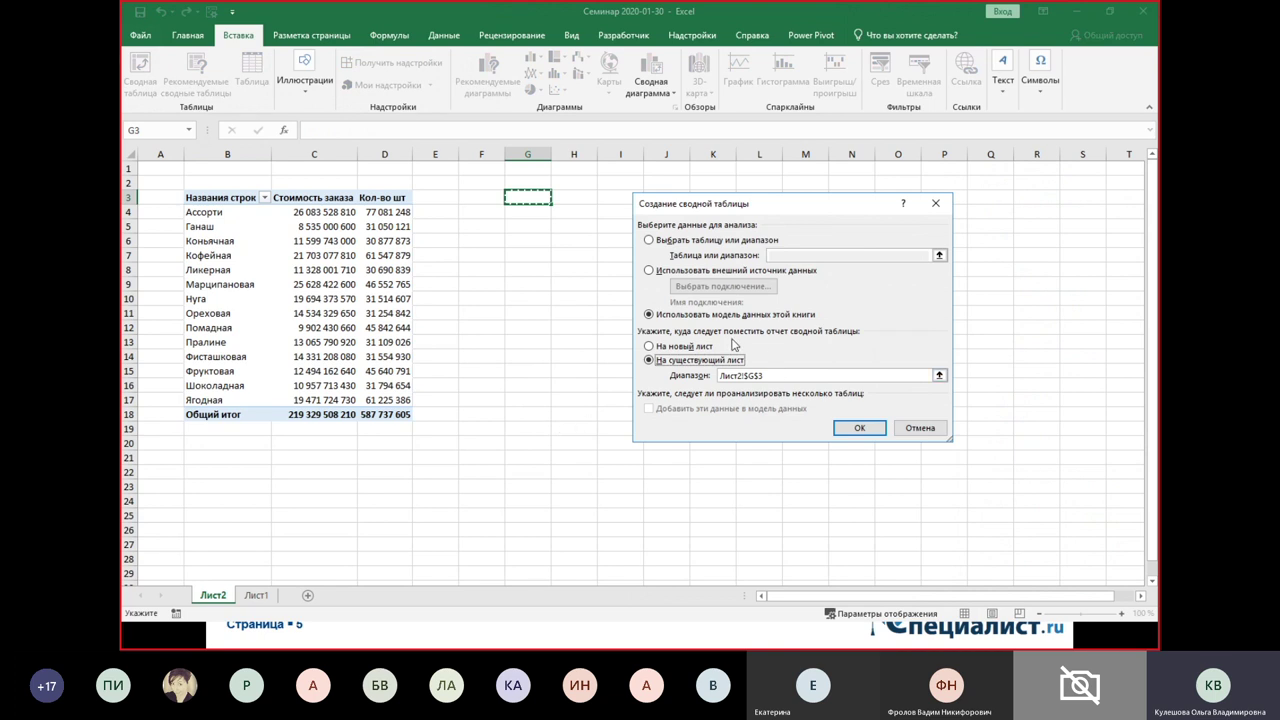
pyautogui.click(858, 428)
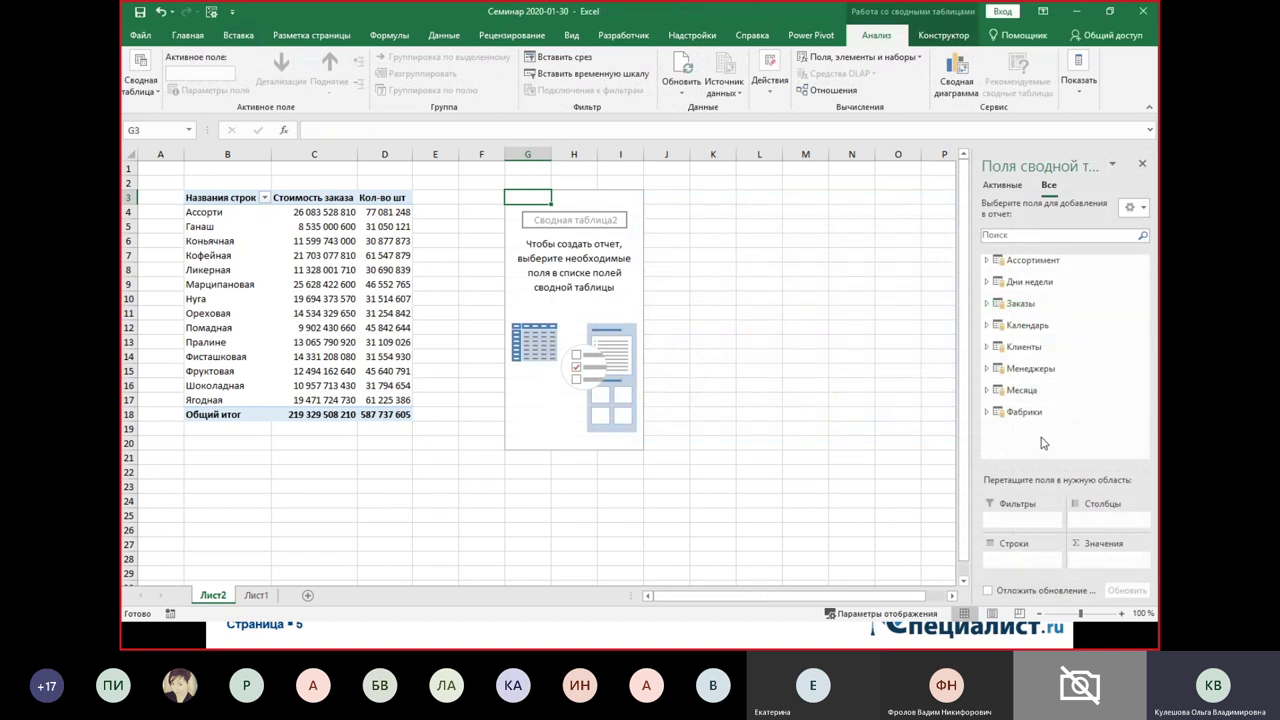
# - Put Фабрики Название фабрики in rows and Стоимость заказа in values
pyautogui.click(987, 412)
pyautogui.moveTo(1045, 436); pyautogui.dragTo(1023, 560)
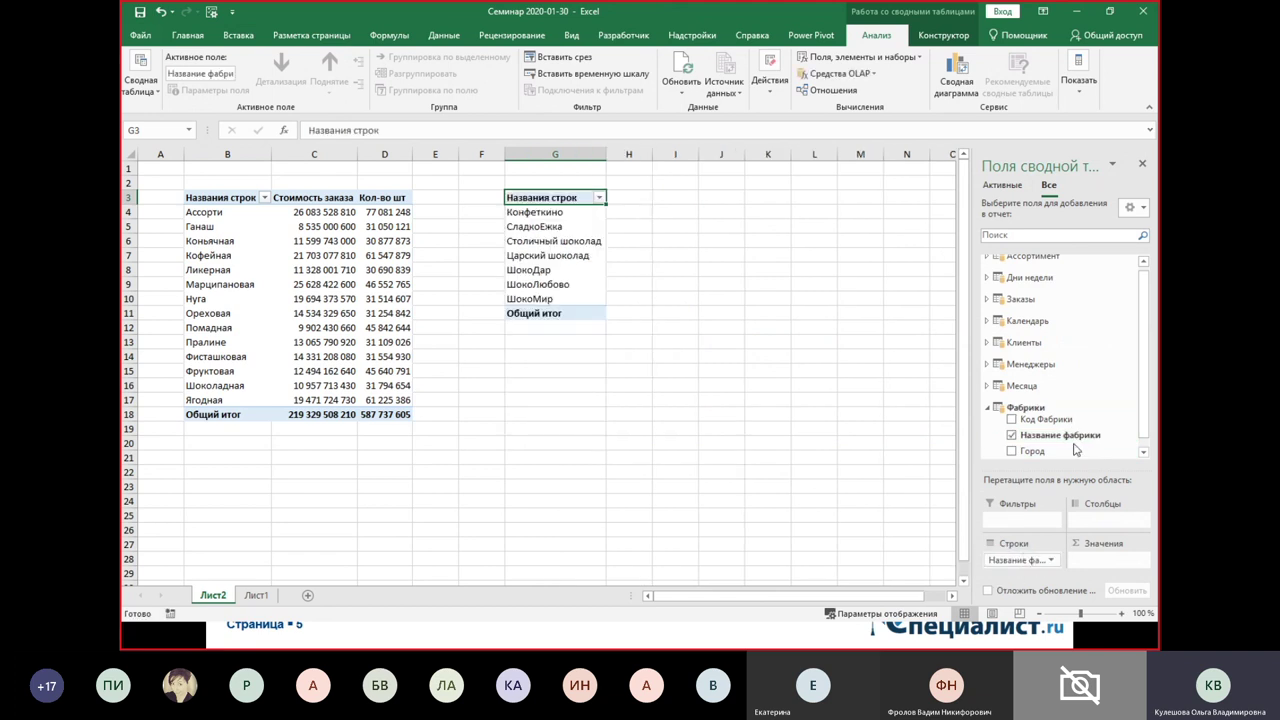
pyautogui.click(987, 300)
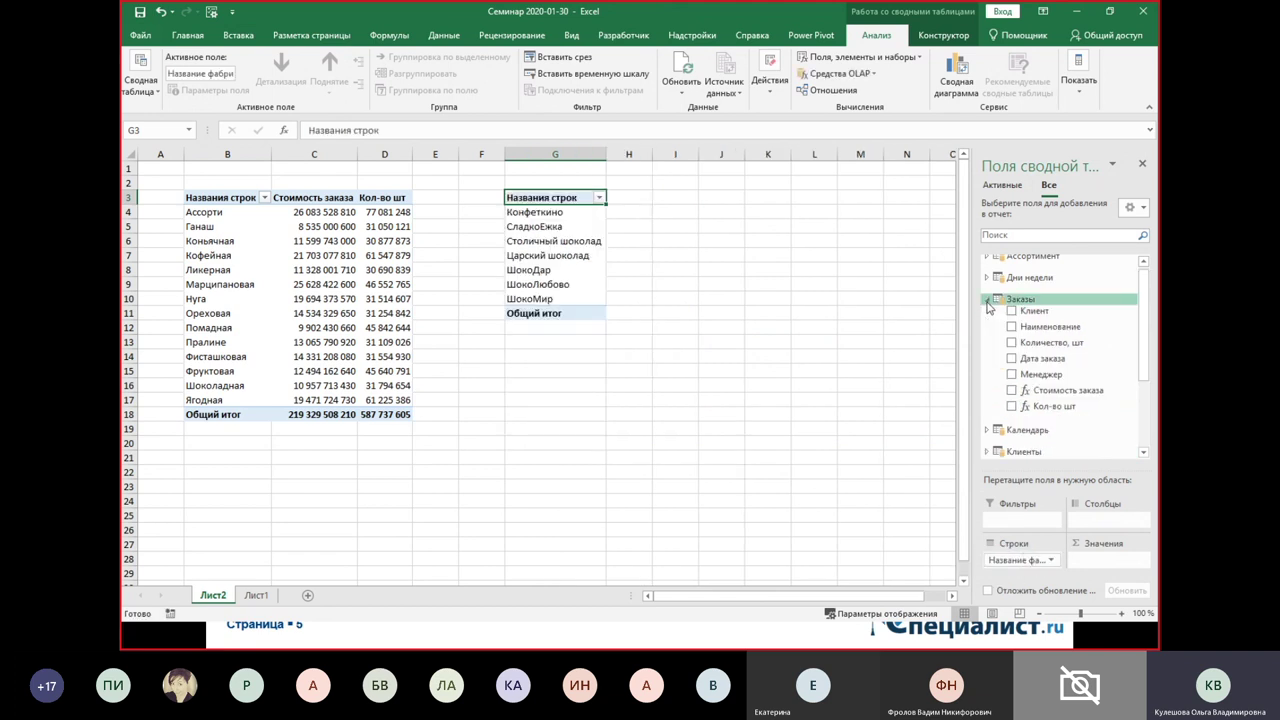
pyautogui.click(1011, 390)
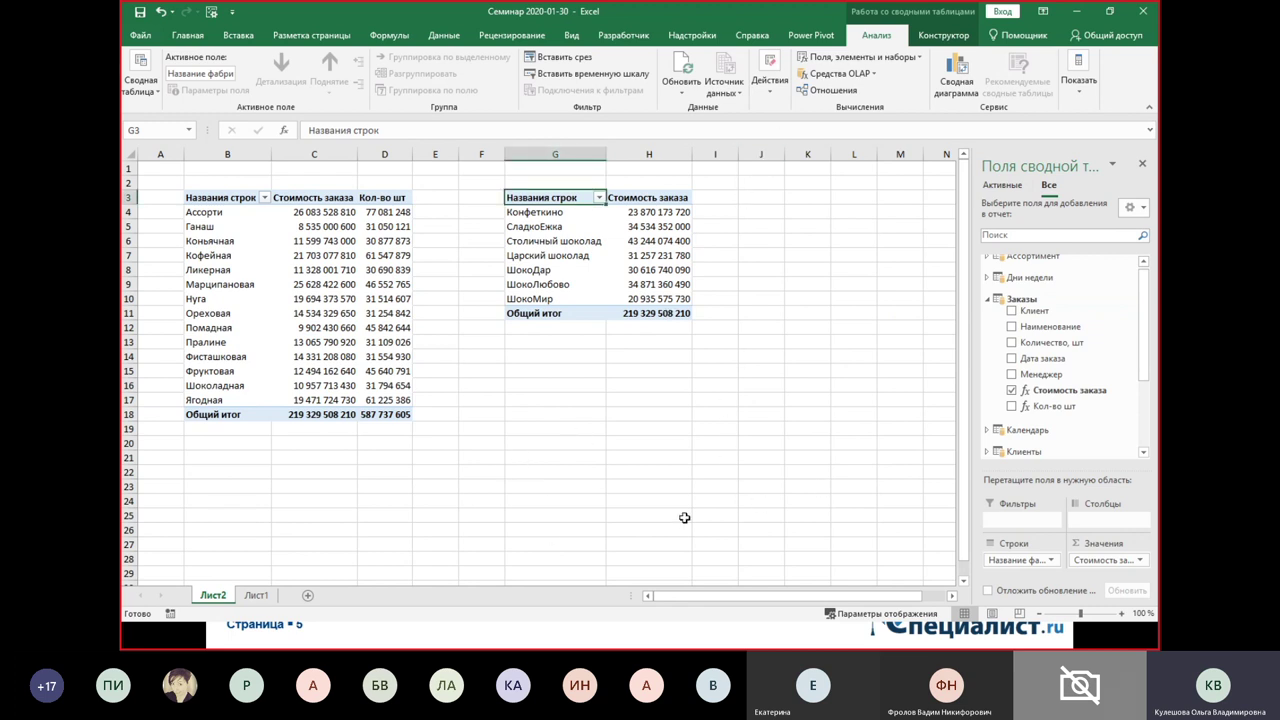
# - Open the Power Pivot model window and choose Две диаграммы (горизонтально) from Сводная таблица
pyautogui.click(828, 37)
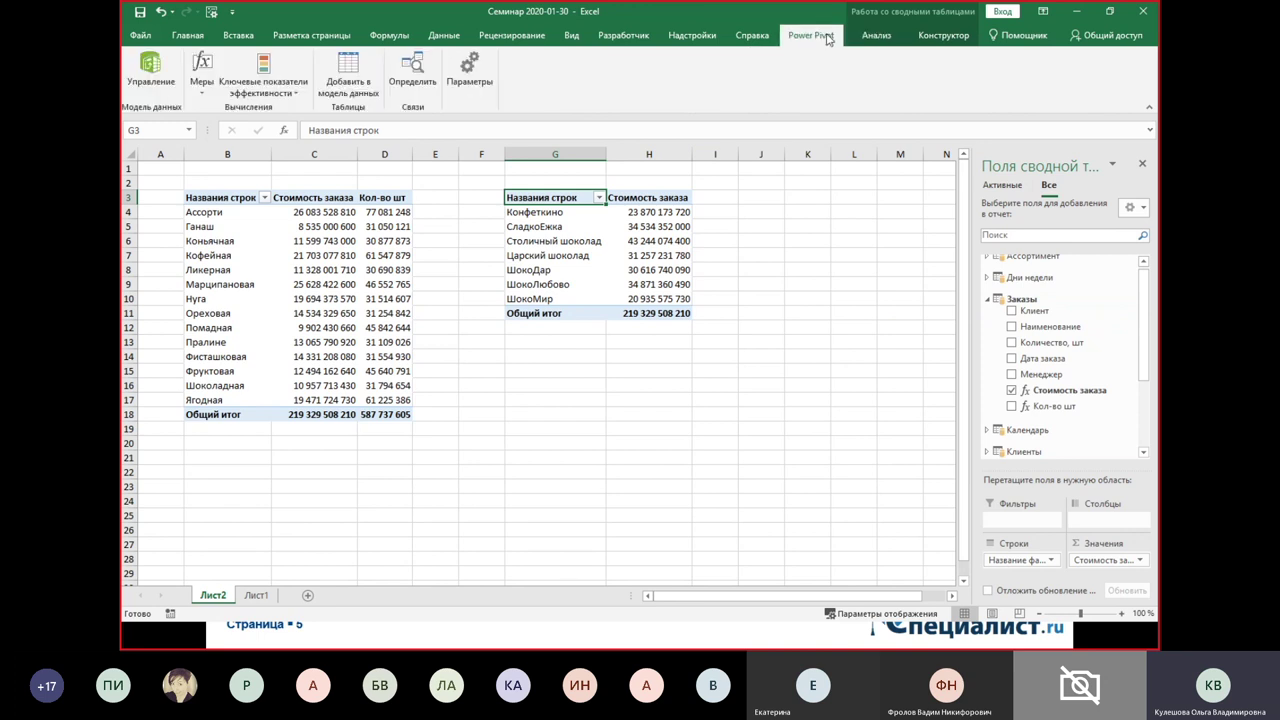
pyautogui.click(168, 87)
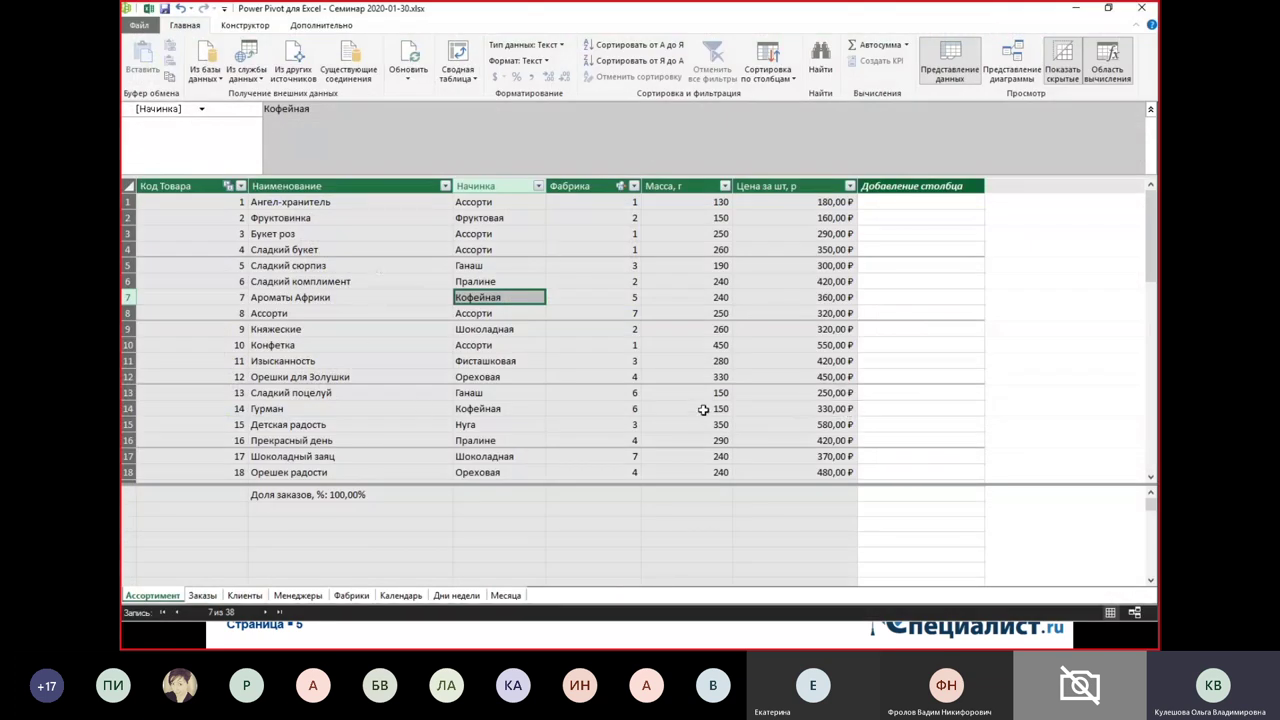
pyautogui.moveTo(547, 20); pyautogui.dragTo(815, 210)
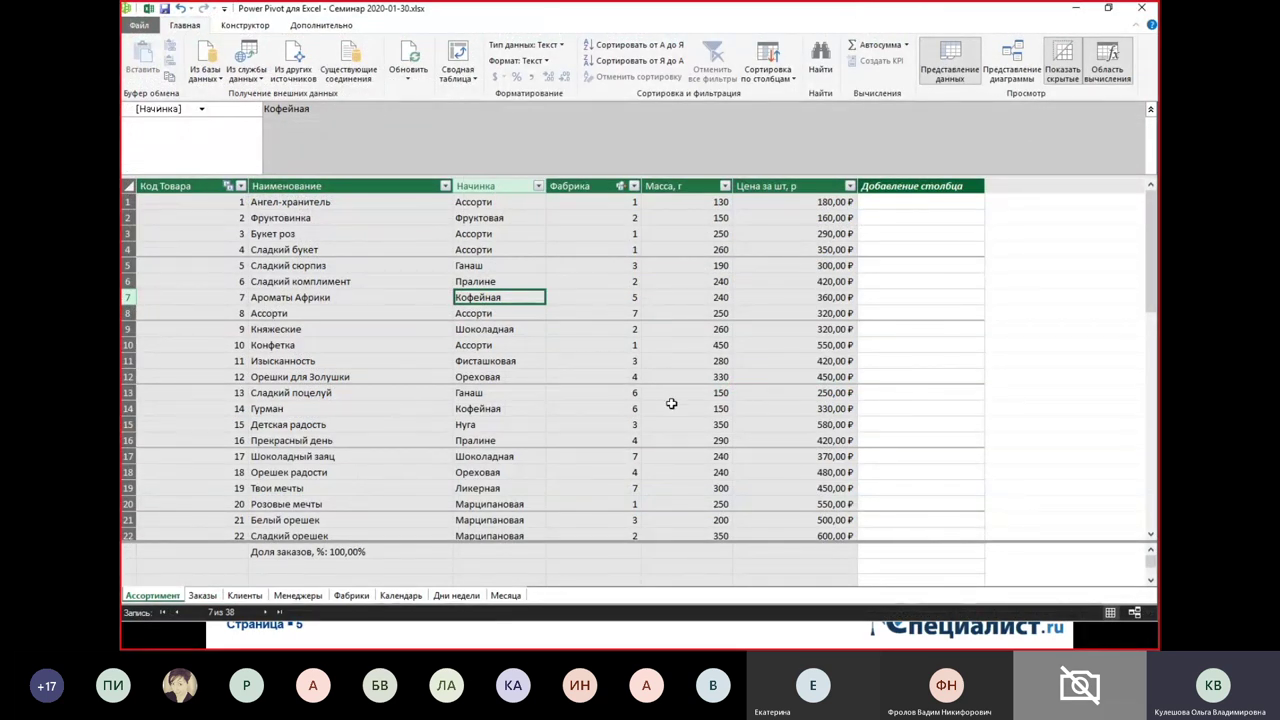
pyautogui.click(474, 80)
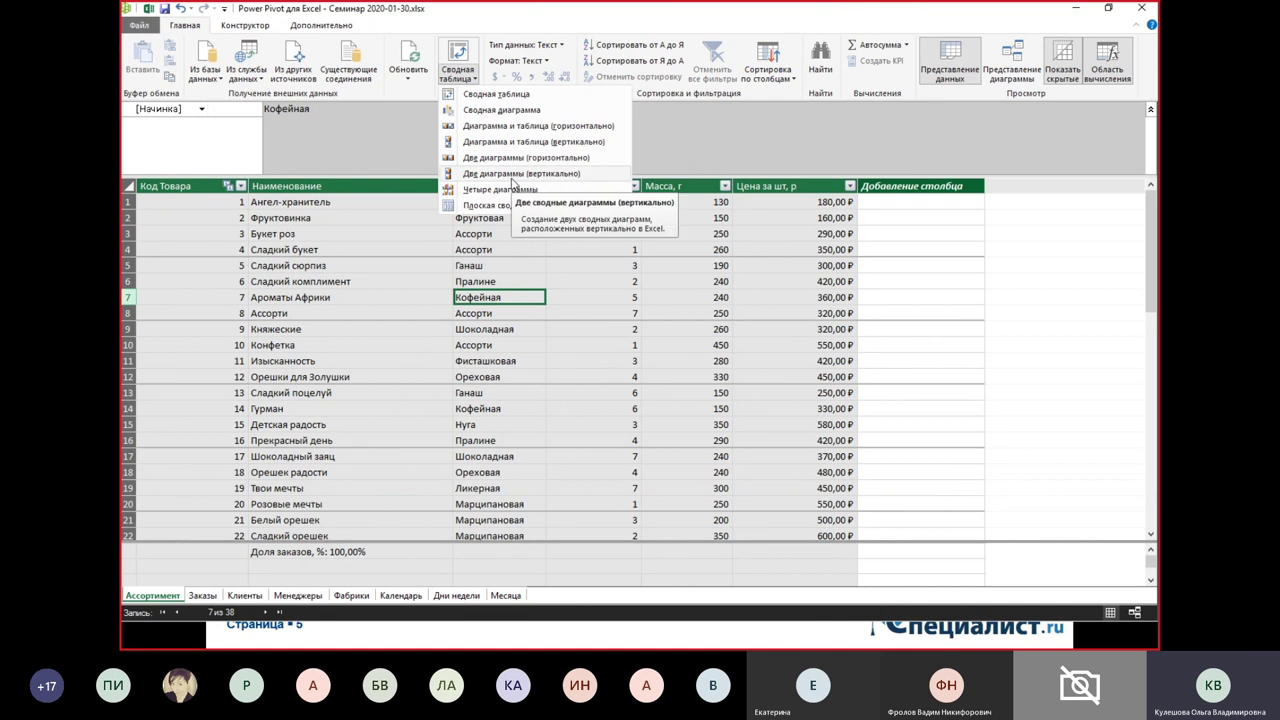
pyautogui.click(513, 167)
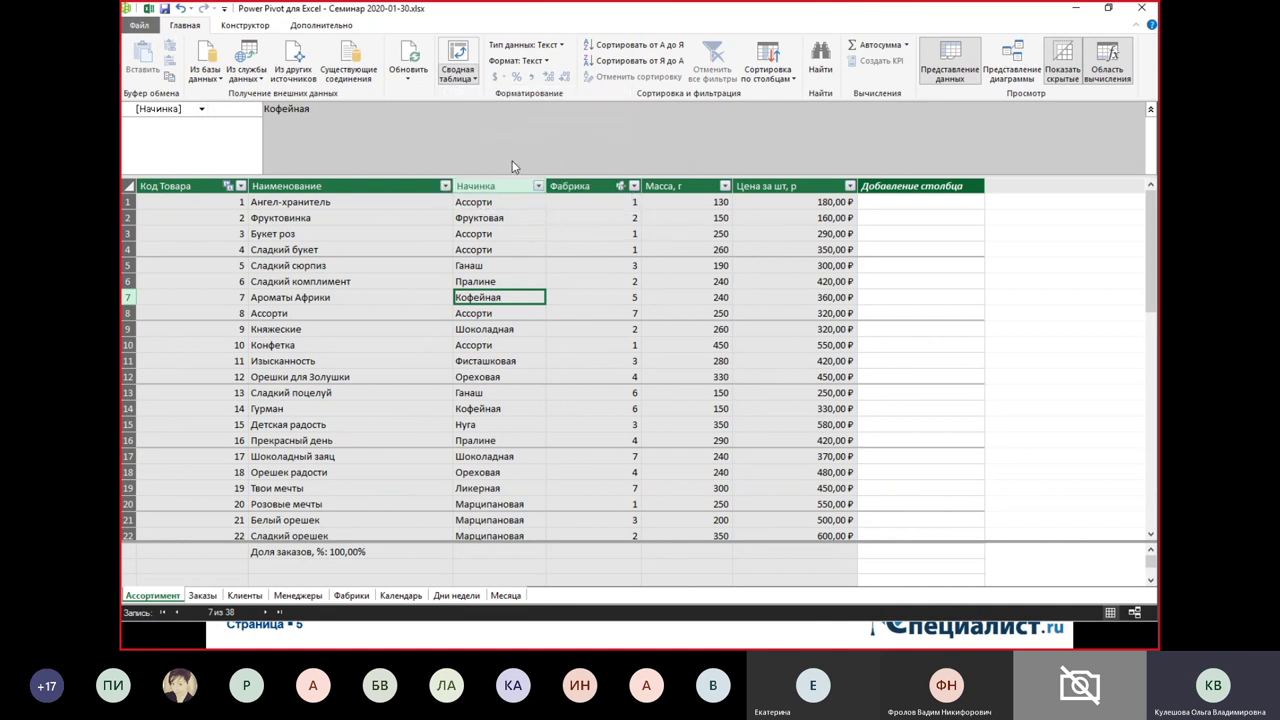
# - Place the two pivot charts on the existing sheet at cell G16
pyautogui.click(530, 312)
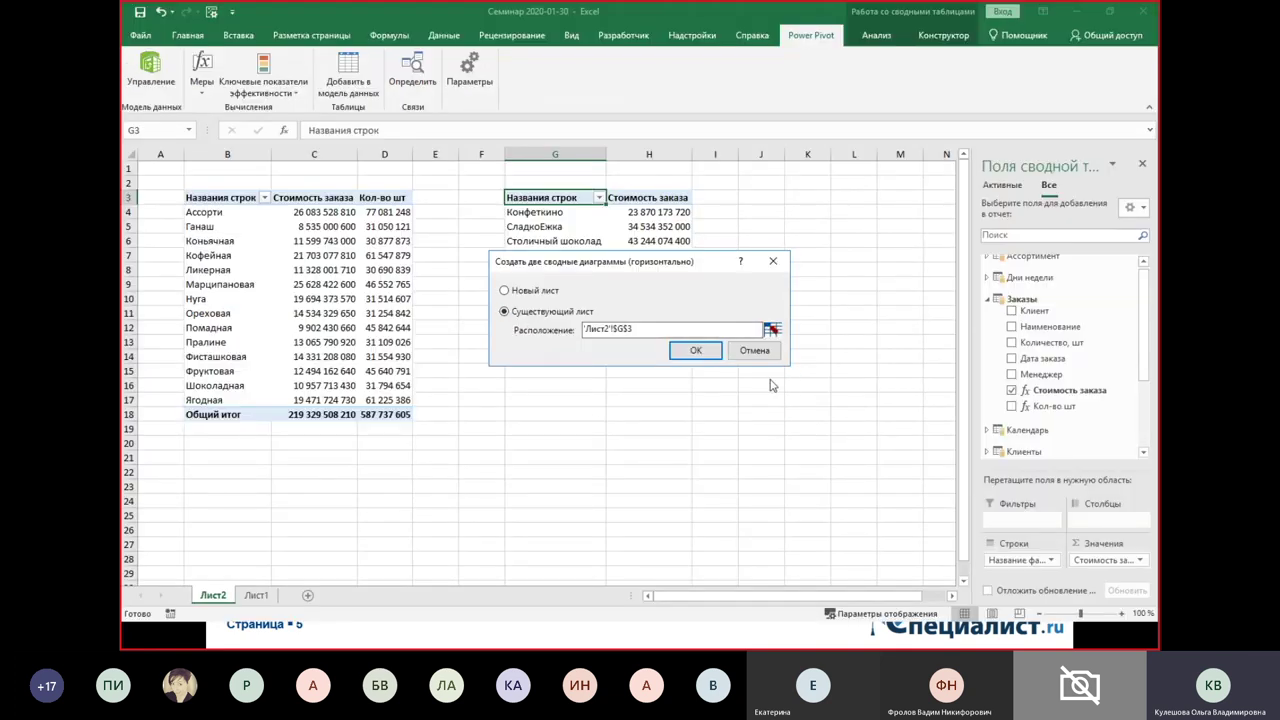
pyautogui.click(772, 330)
pyautogui.click(529, 384)
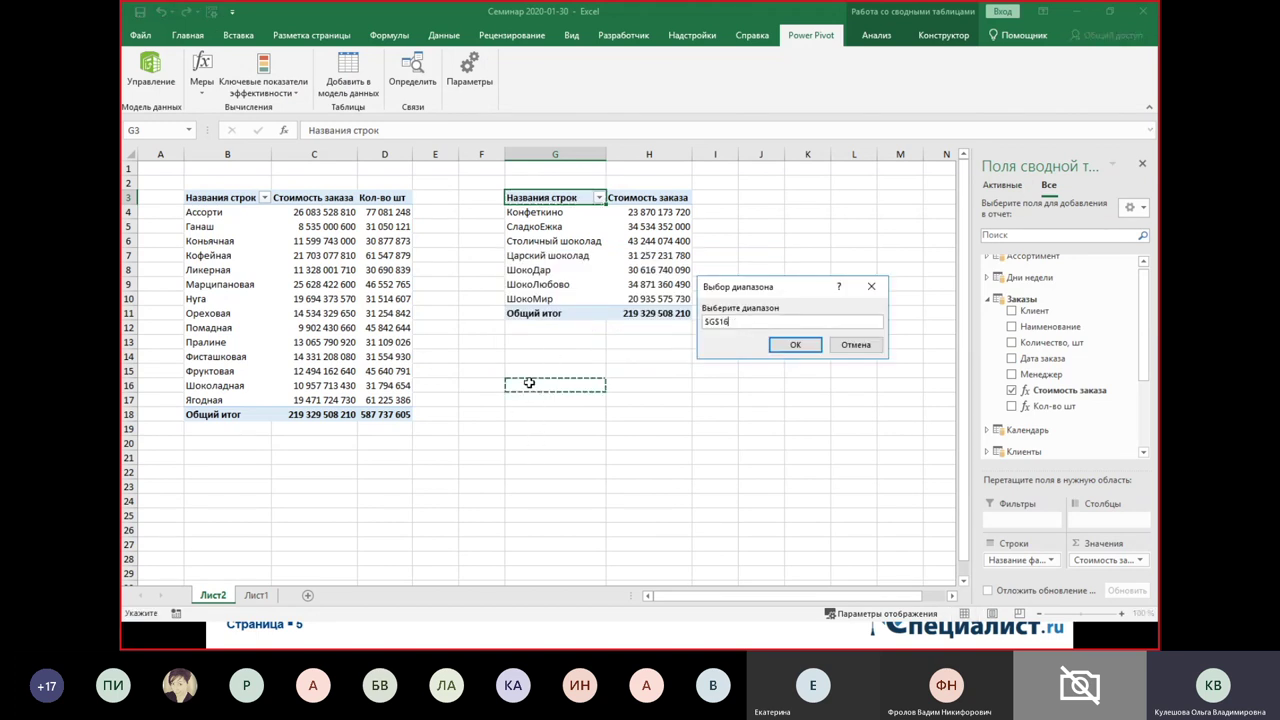
pyautogui.click(785, 347)
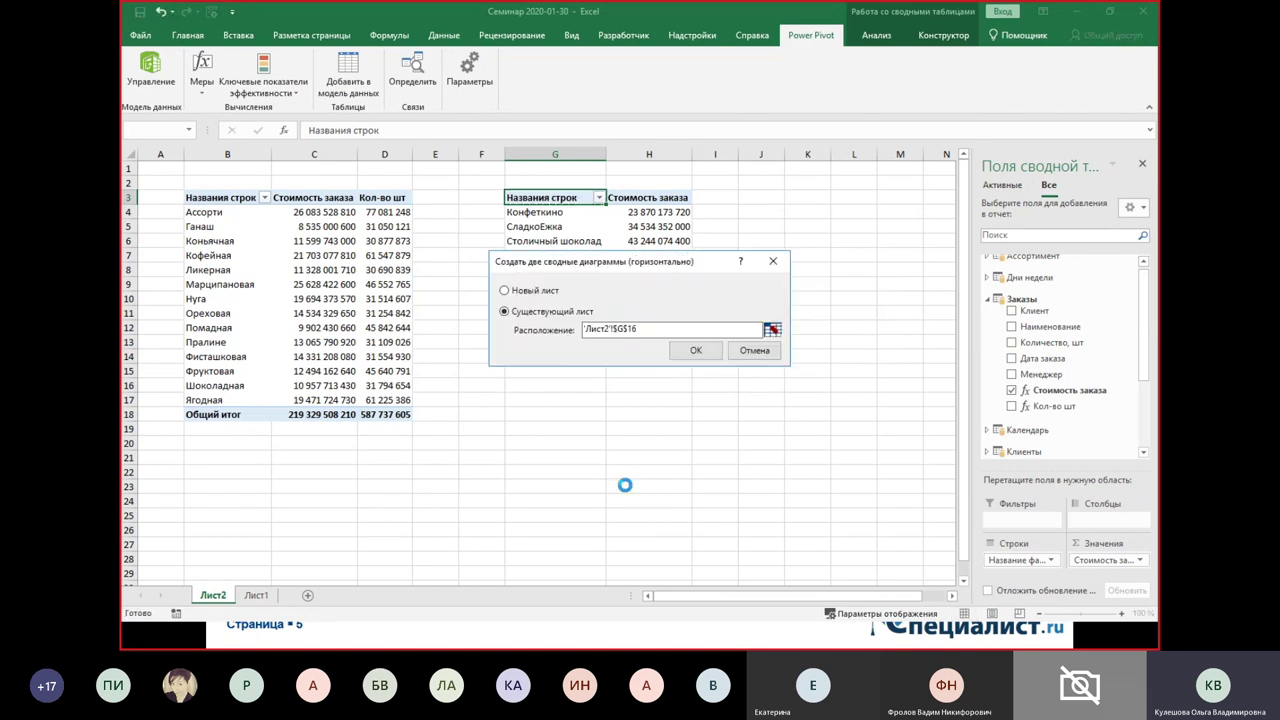
pyautogui.click(695, 350)
# - Expand the Клиенты table in the PivotTable field list
pyautogui.moveTo(962, 530); pyautogui.dragTo(962, 546)
pyautogui.hscroll(5, 822, 605)
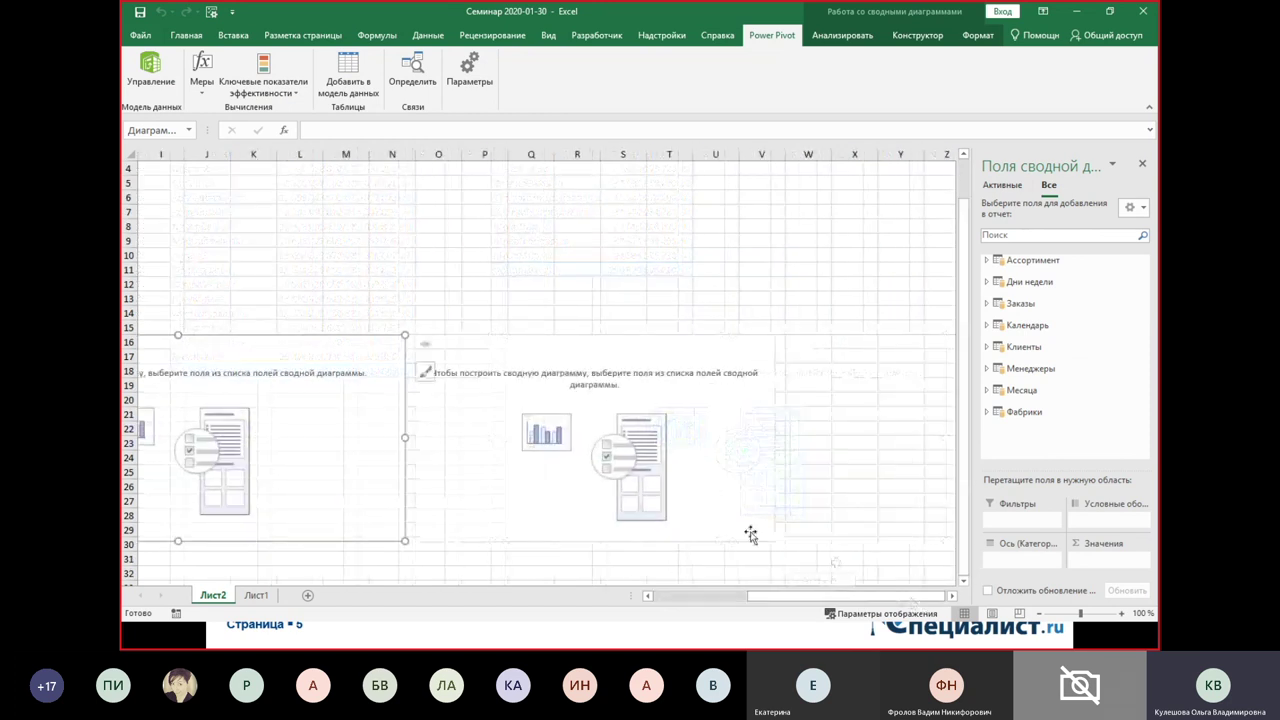
pyautogui.hscroll(-2, 828, 603)
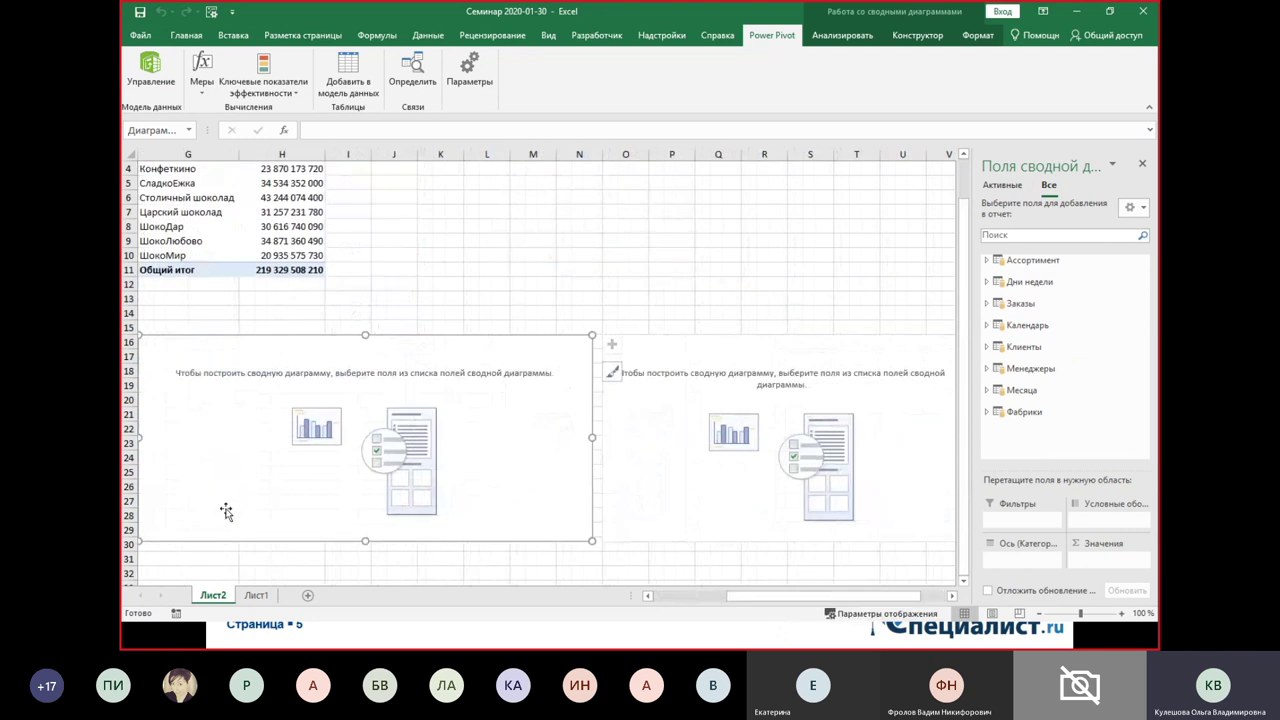
pyautogui.click(667, 390)
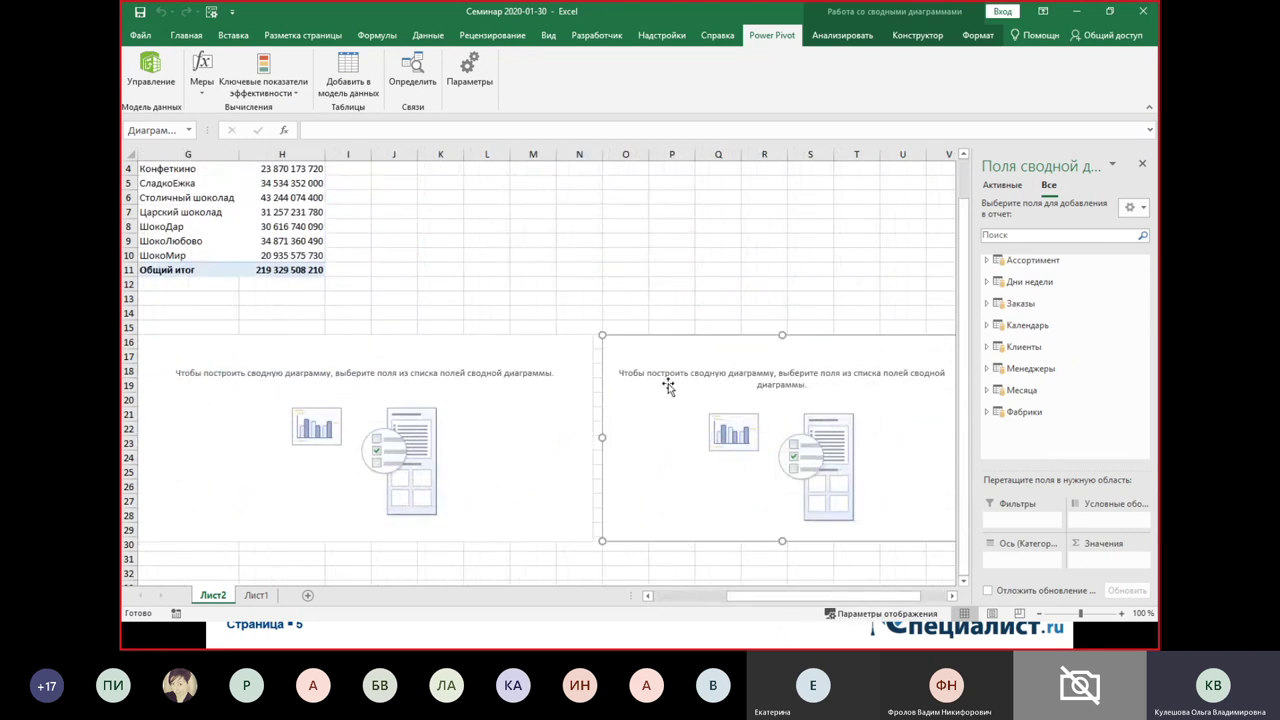
pyautogui.click(546, 368)
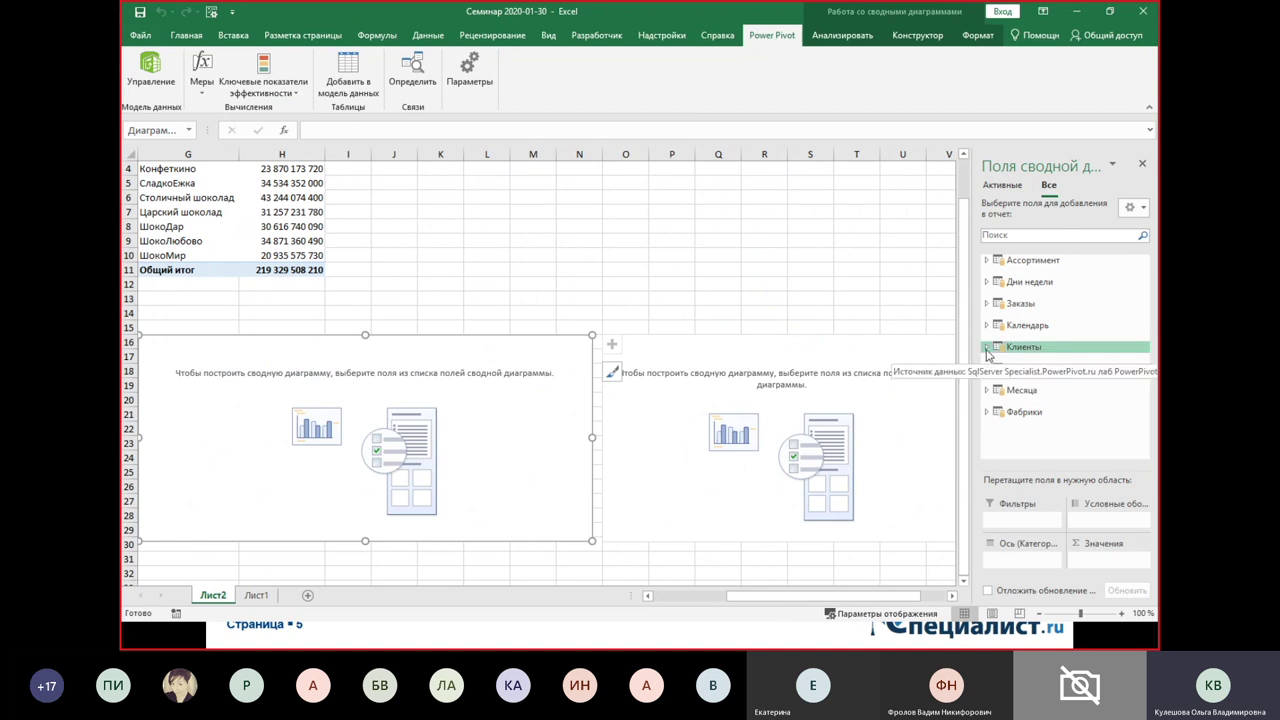
pyautogui.click(986, 348)
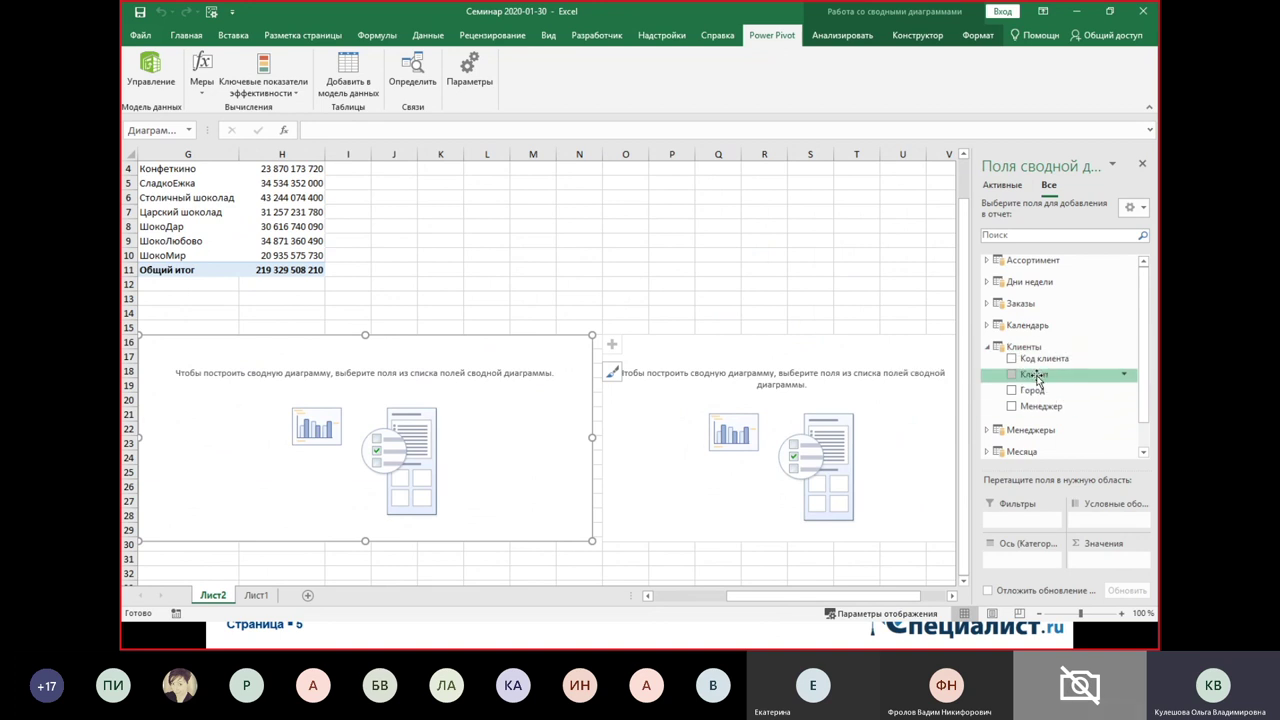
# - Chart Стоимость заказа by Город in the first pivot chart and zoom the sheet to 130%
pyautogui.click(1012, 391)
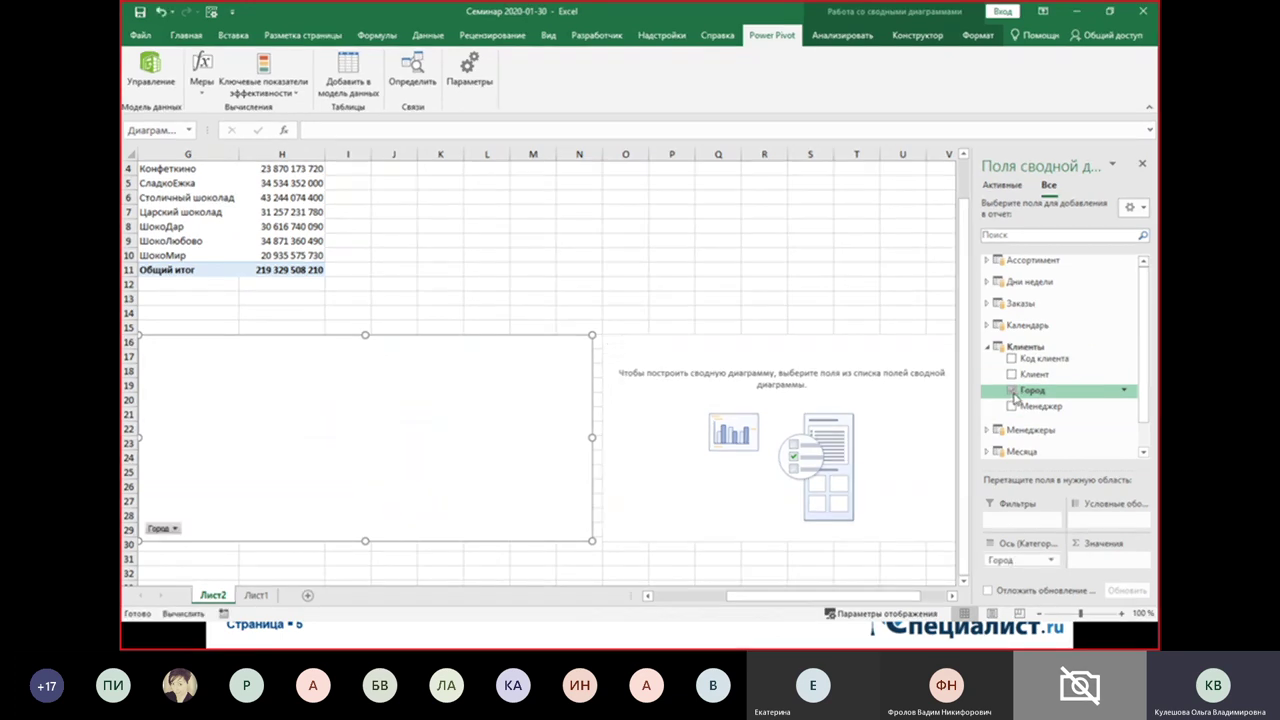
pyautogui.click(987, 305)
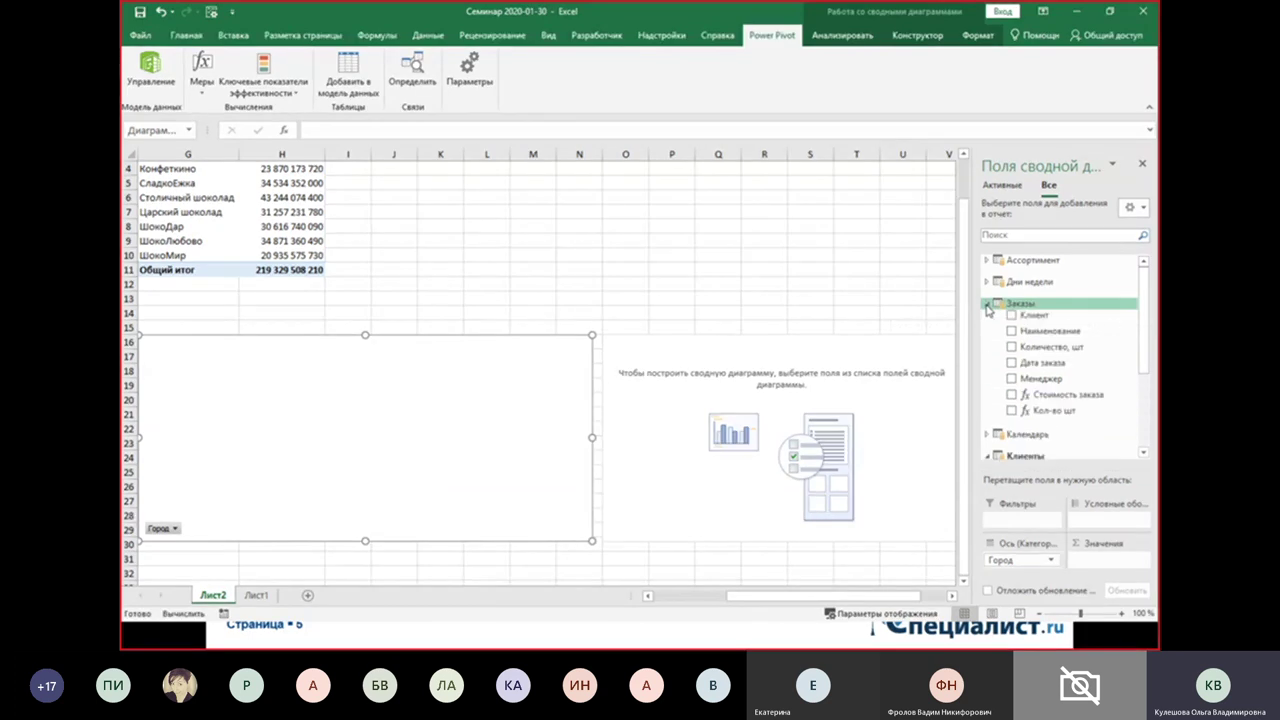
pyautogui.click(1012, 396)
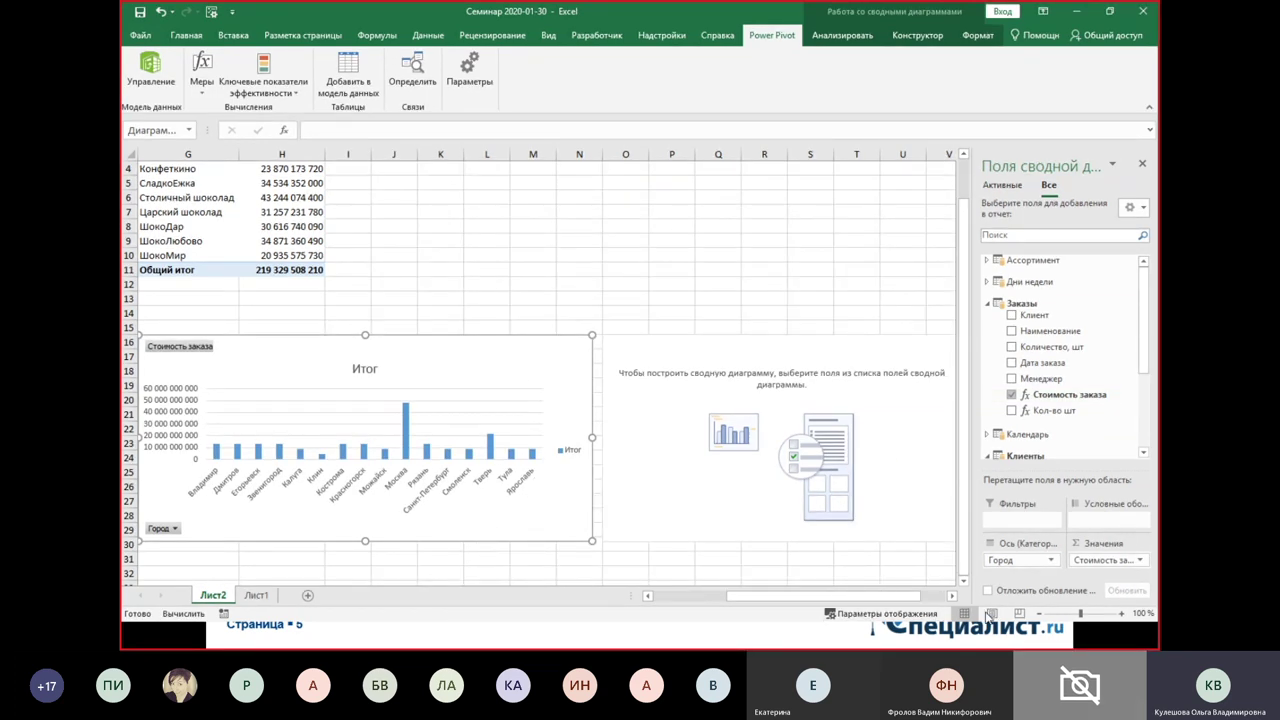
pyautogui.click(1122, 613)
pyautogui.click(1122, 613)
pyautogui.click(1122, 613)
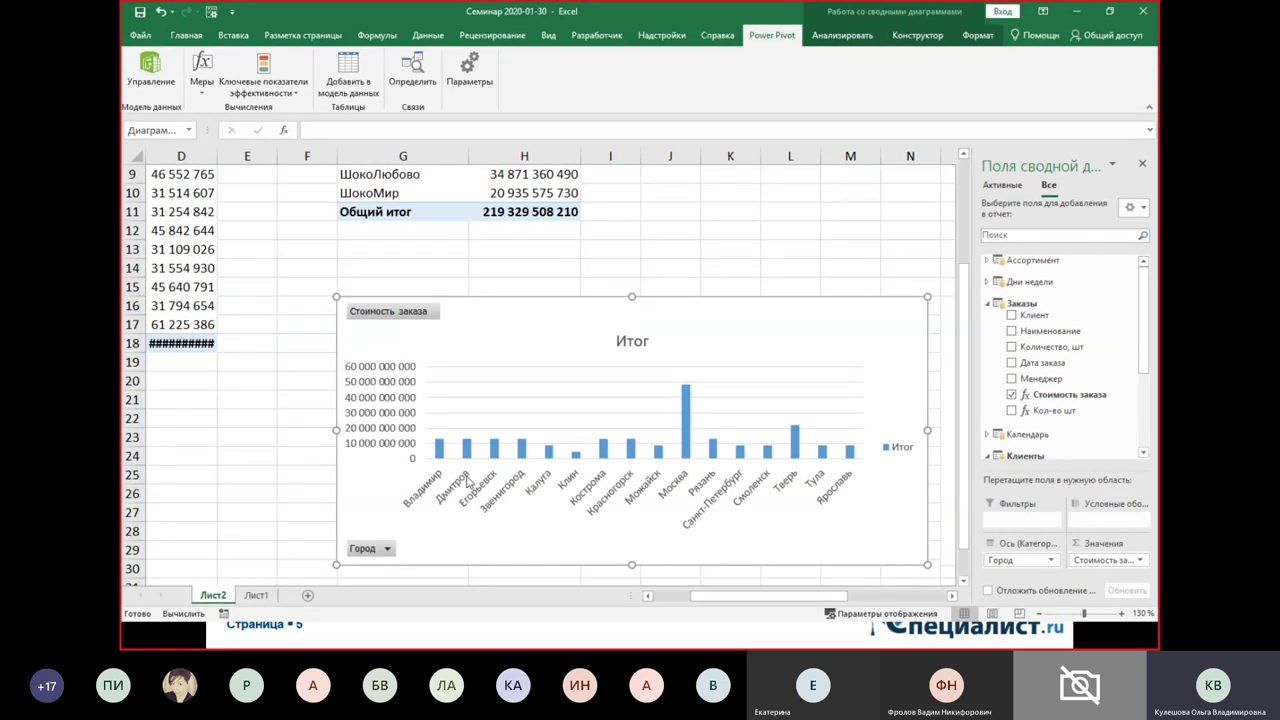
# - Sort the city bars in descending order of Стоимость заказа
pyautogui.rightClick(689, 405)
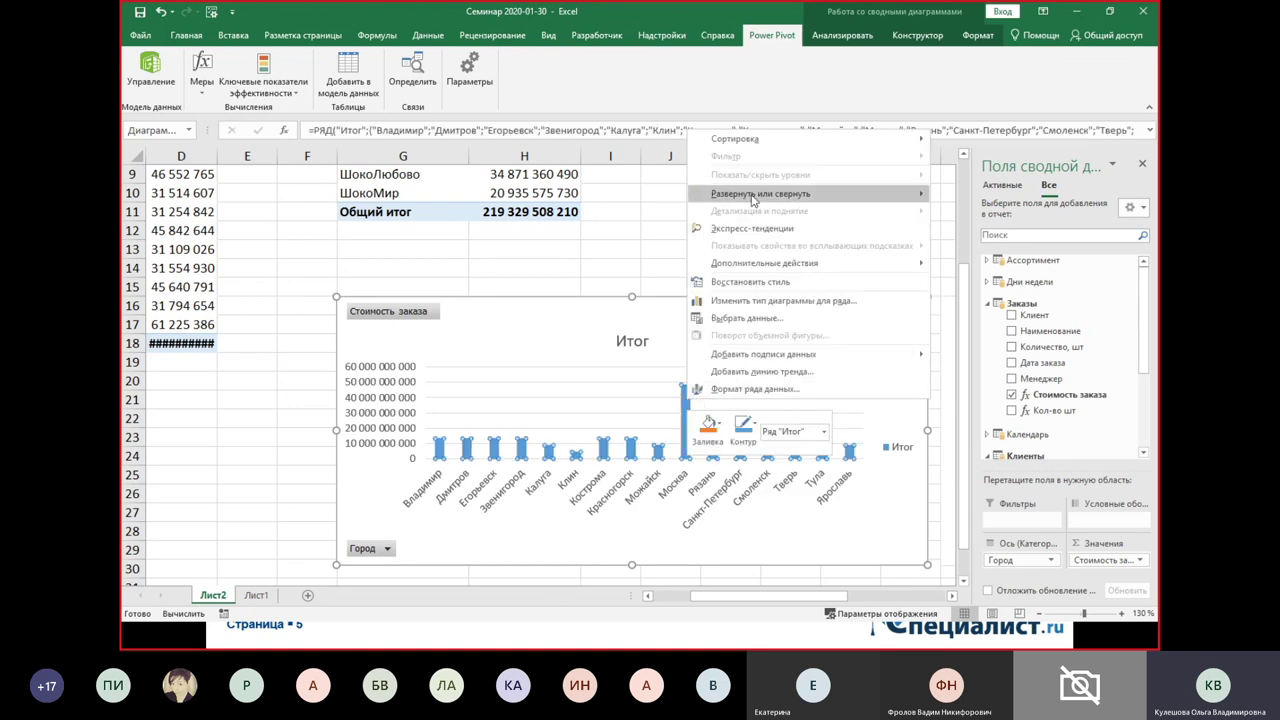
pyautogui.moveTo(921, 141)
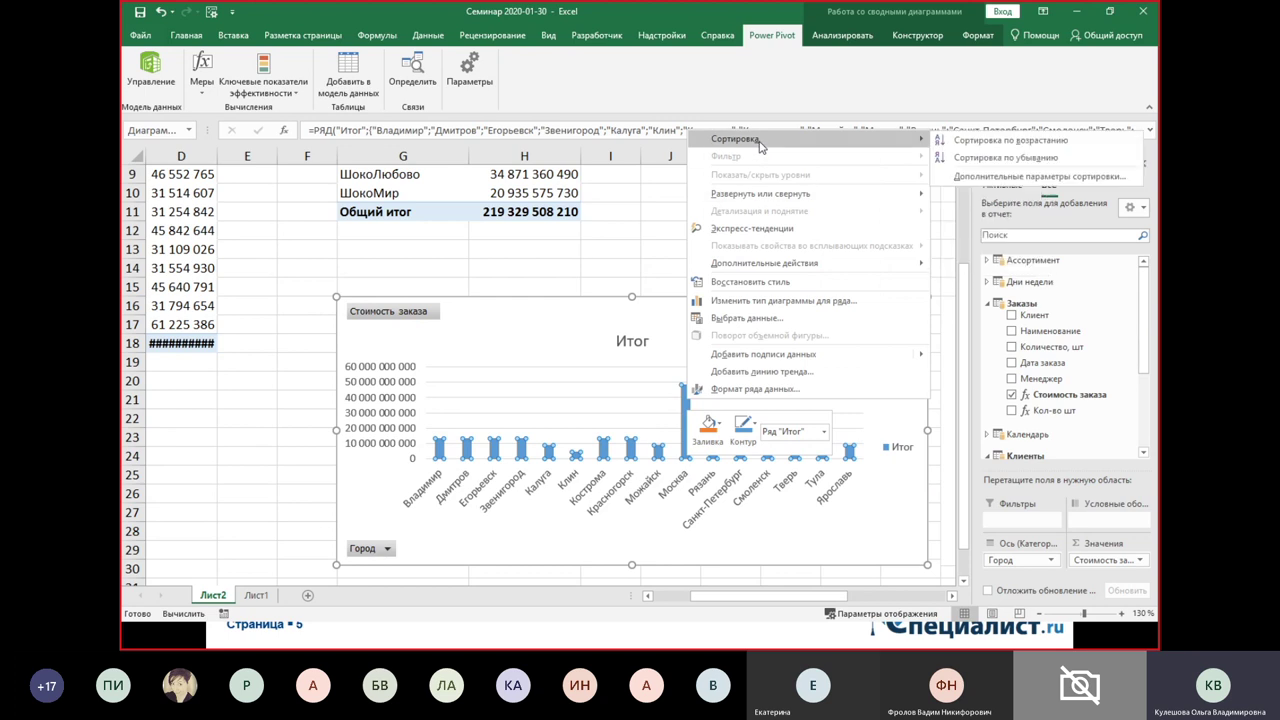
pyautogui.click(997, 158)
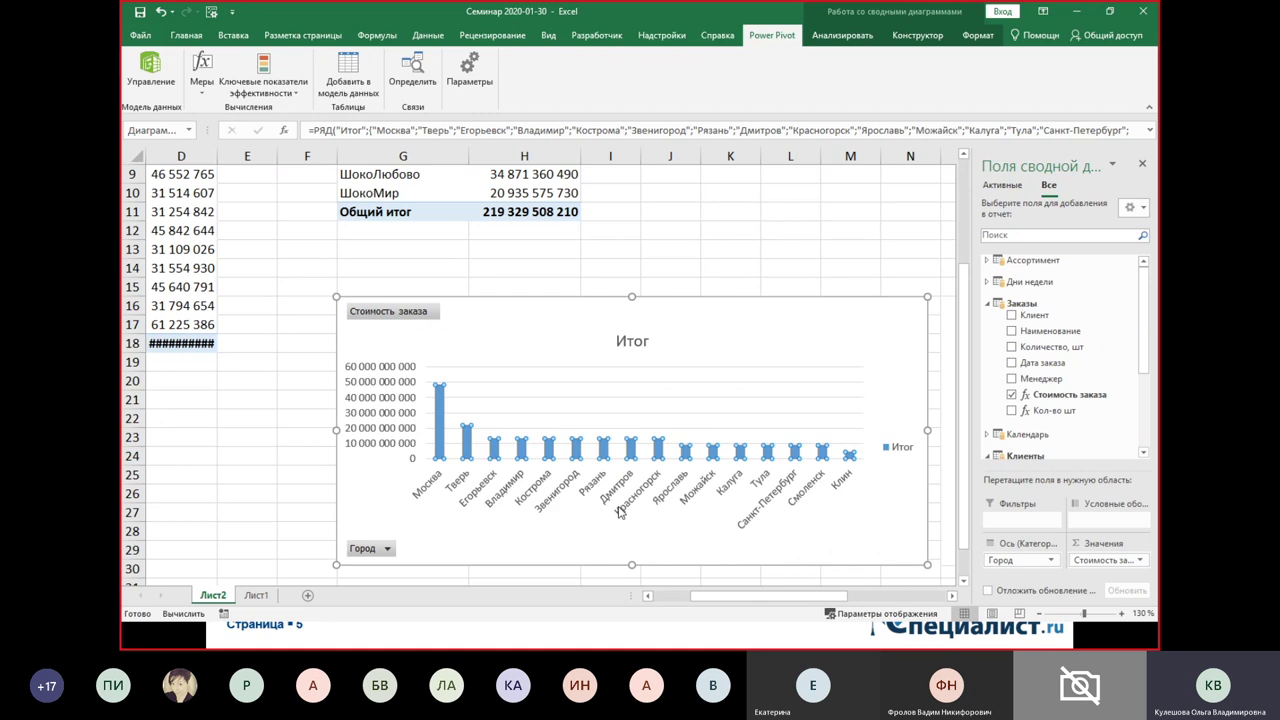
# - Filter the Город axis to the top 8 cities by value
pyautogui.click(387, 552)
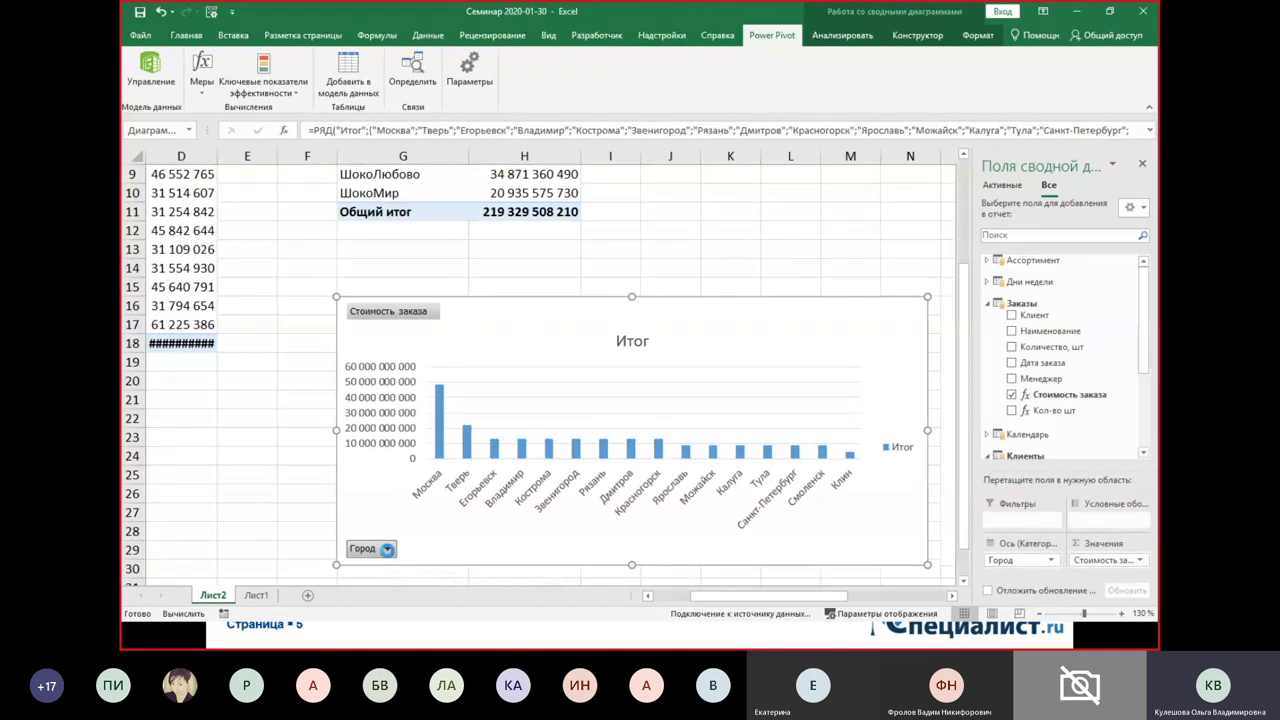
pyautogui.moveTo(338, 363)
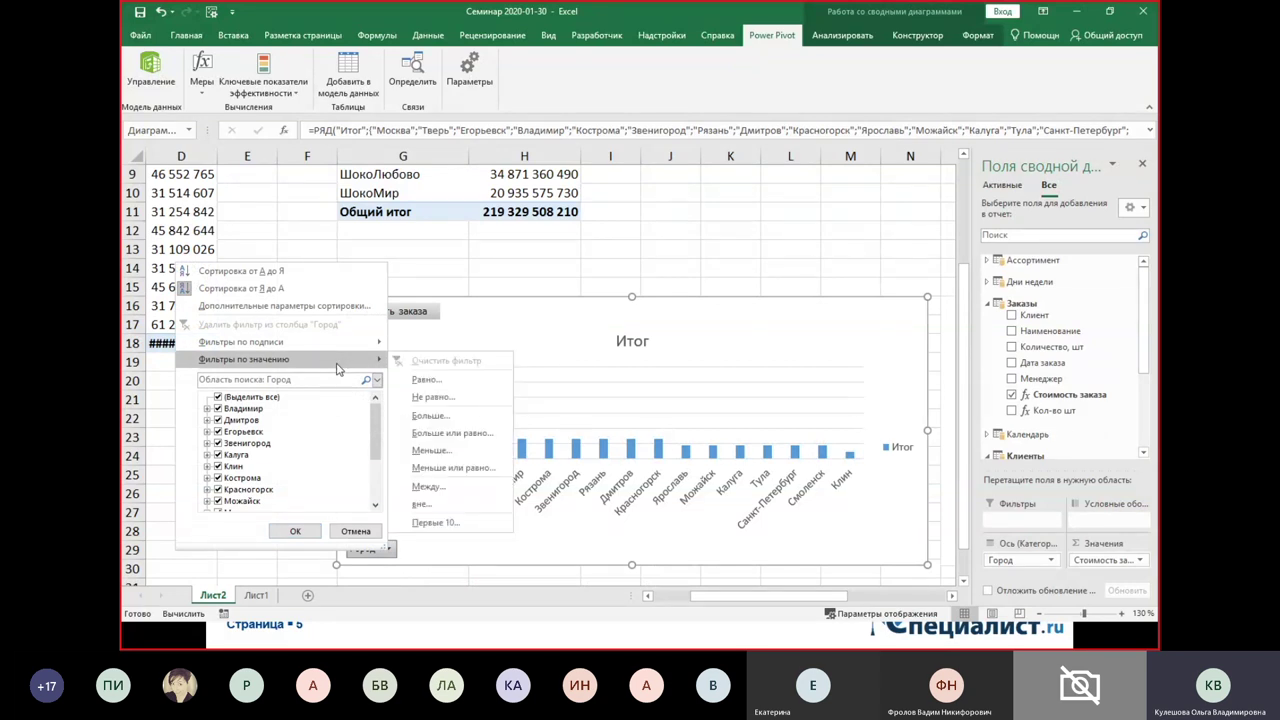
pyautogui.click(484, 524)
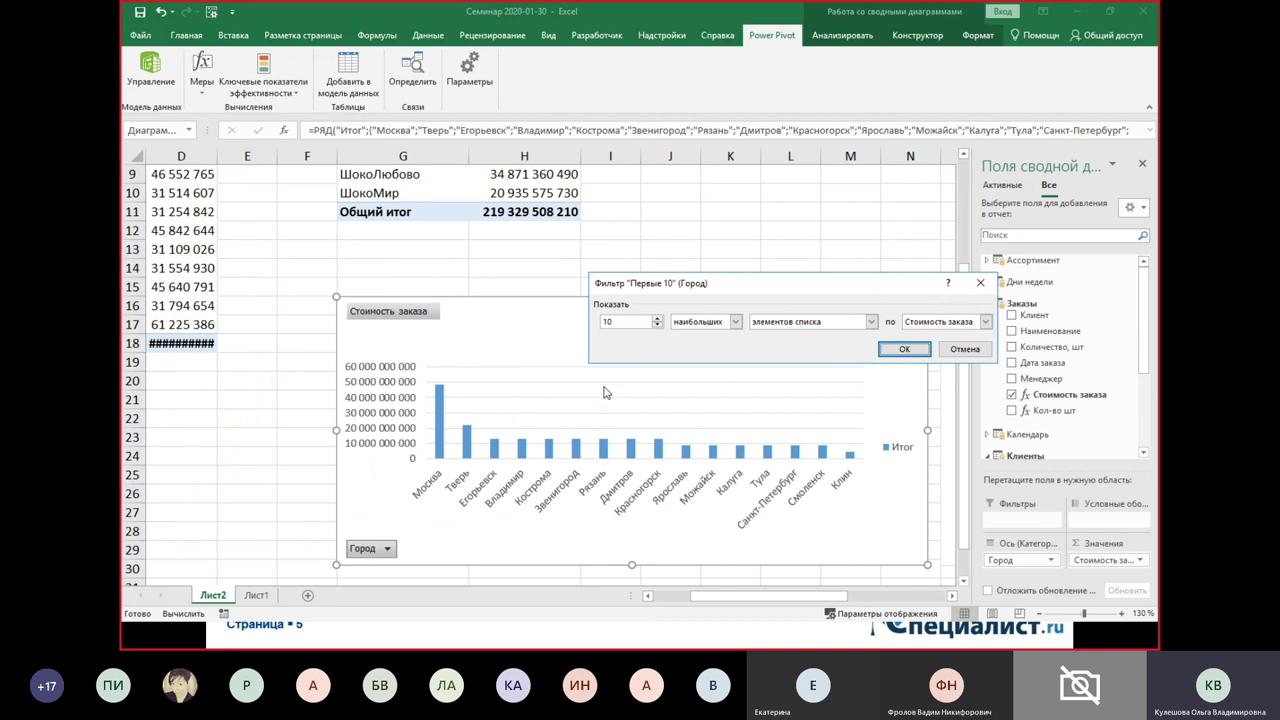
pyautogui.moveTo(618, 321); pyautogui.dragTo(570, 318)
pyautogui.write('8')
pyautogui.click(919, 354)
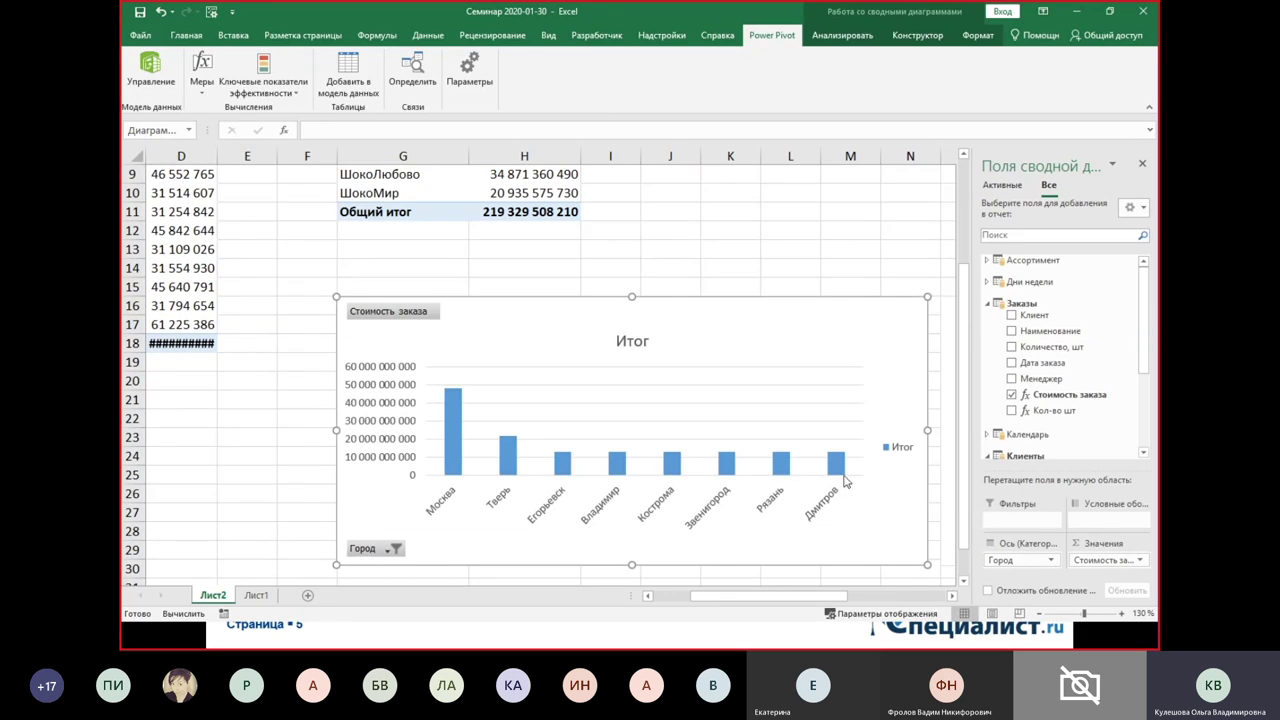
pyautogui.click(821, 599)
# - Build the second chart with RU month names on the axis and Стоимость заказа as values
pyautogui.moveTo(821, 603)
pyautogui.mouseDown()
pyautogui.moveTo(810, 597)
pyautogui.moveTo(893, 596)
pyautogui.mouseUp()
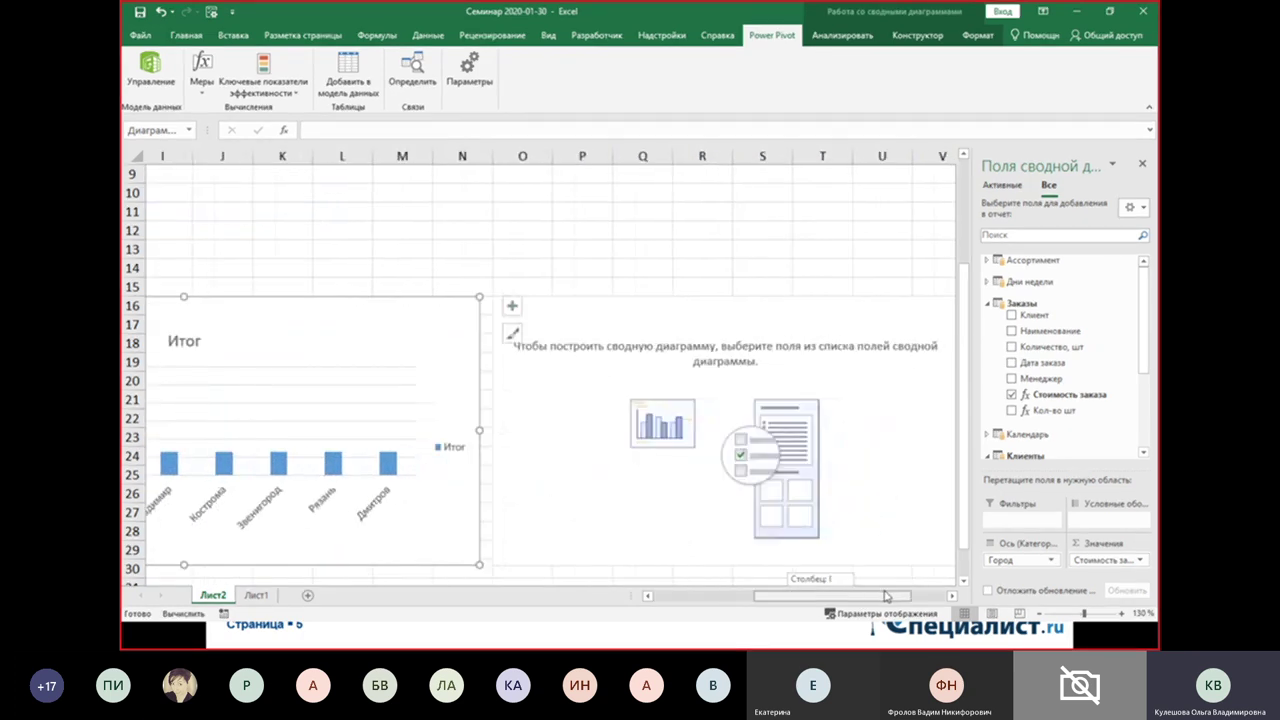
pyautogui.click(608, 320)
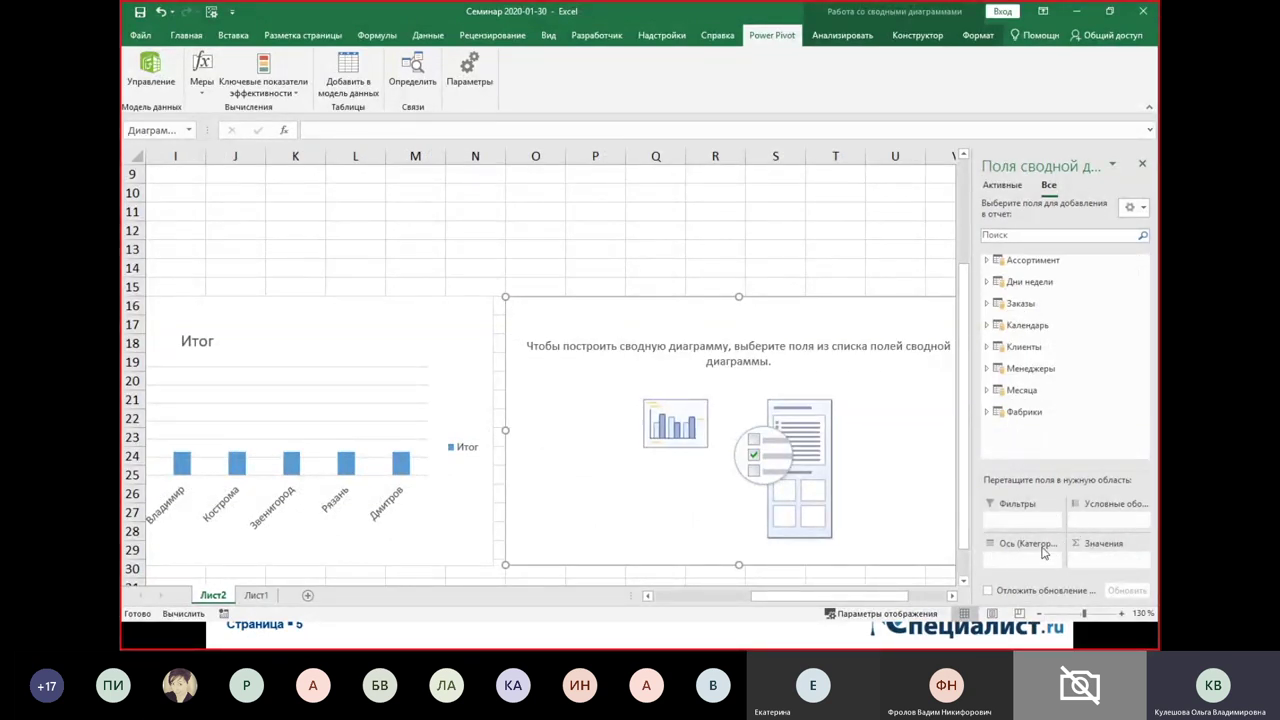
pyautogui.click(986, 390)
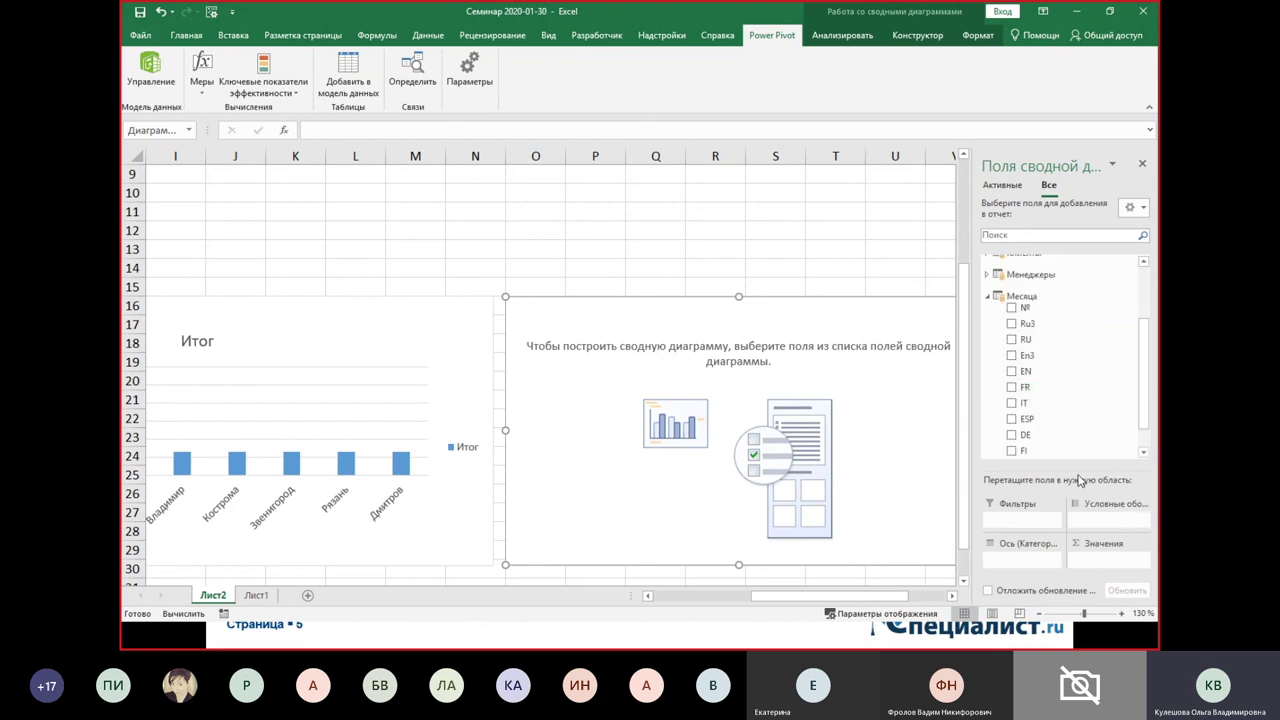
pyautogui.click(1011, 340)
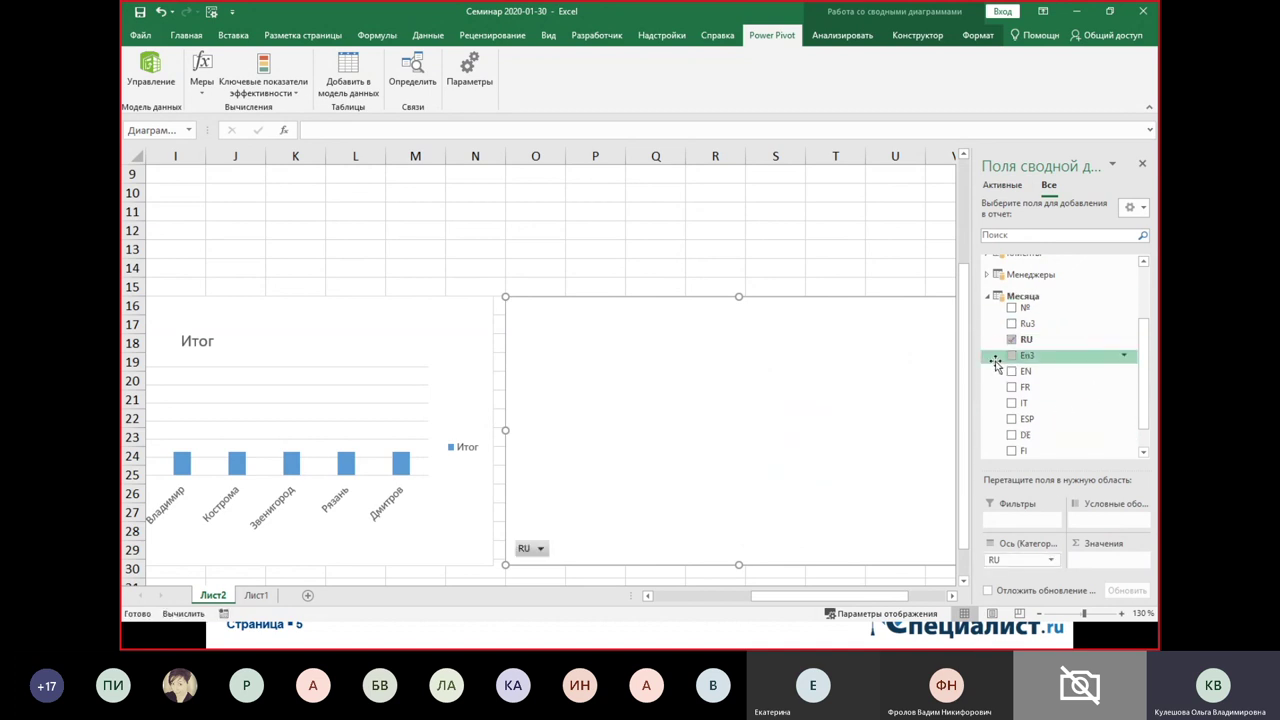
pyautogui.moveTo(1145, 410); pyautogui.dragTo(1145, 354)
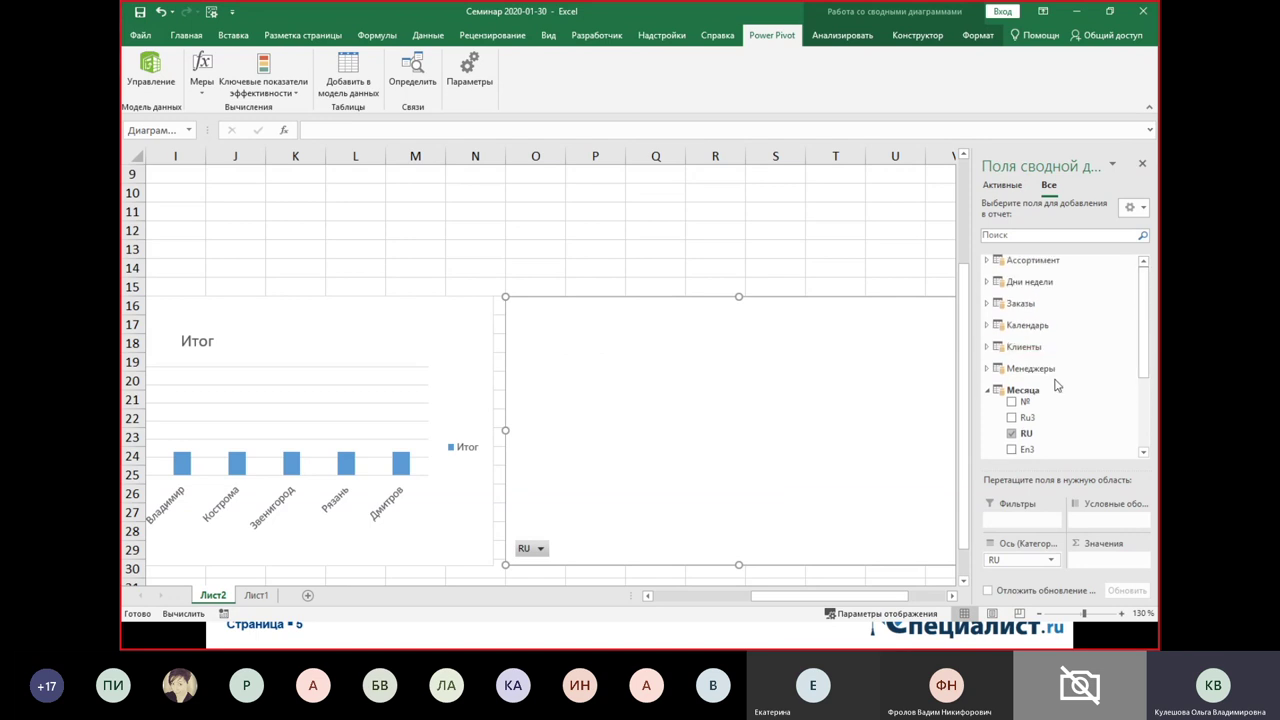
pyautogui.click(988, 304)
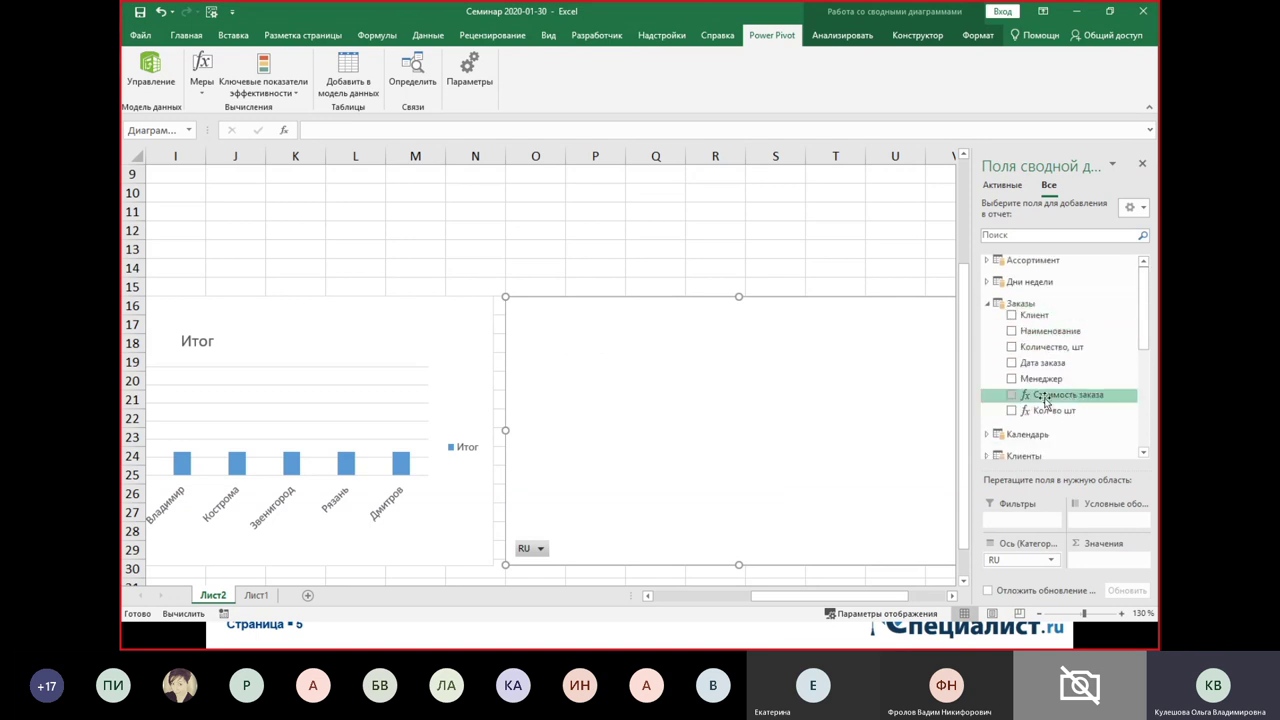
pyautogui.click(1012, 396)
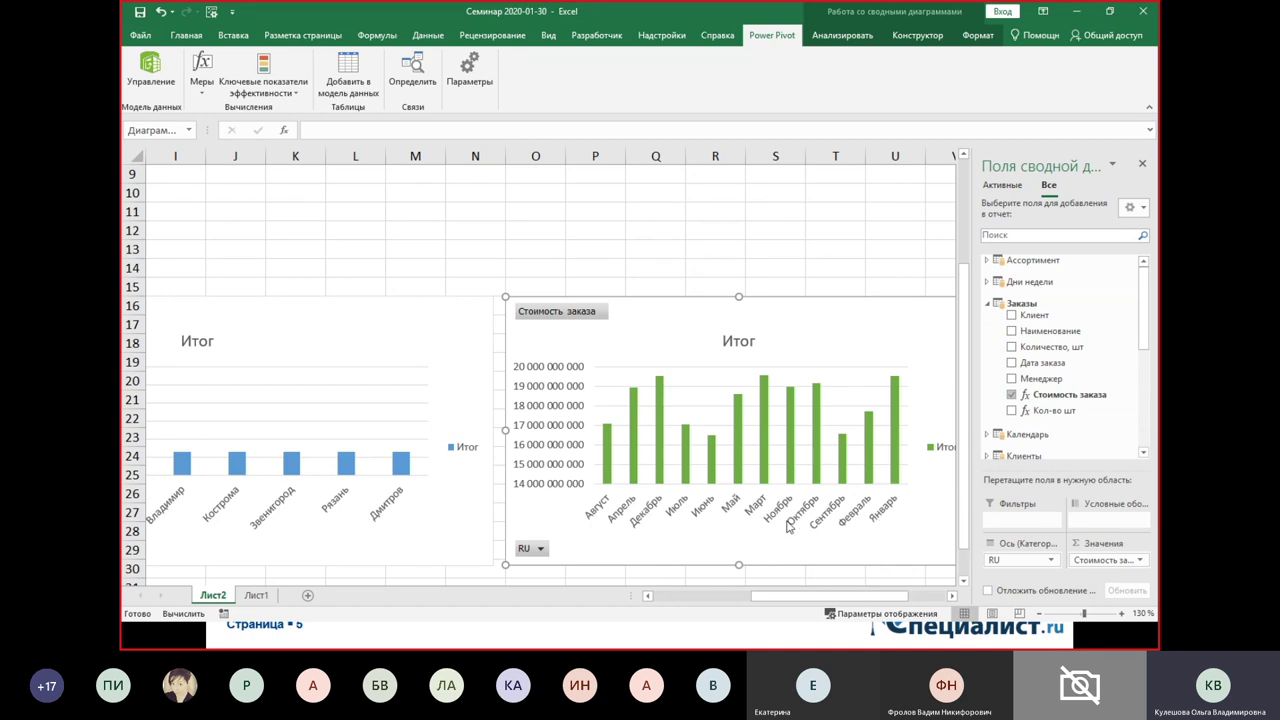
# - Sort the months from А to Я and delete the chart legend
pyautogui.rightClick(759, 508)
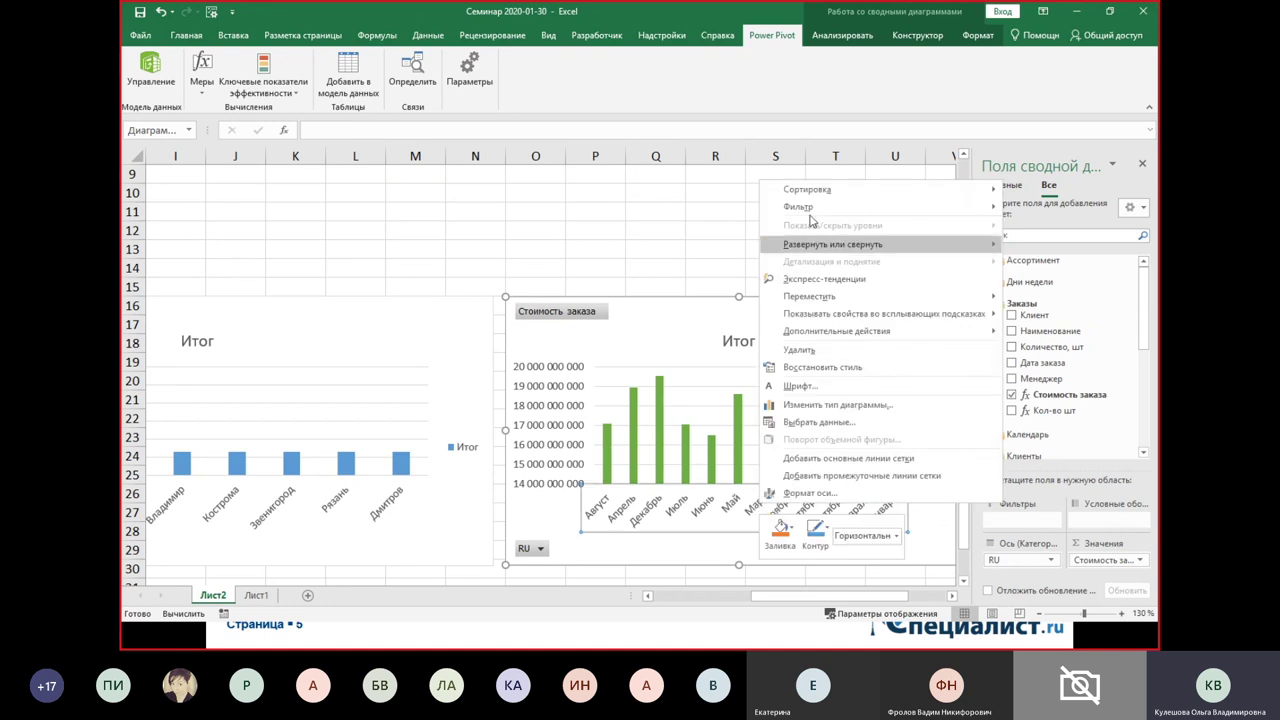
pyautogui.moveTo(800, 190)
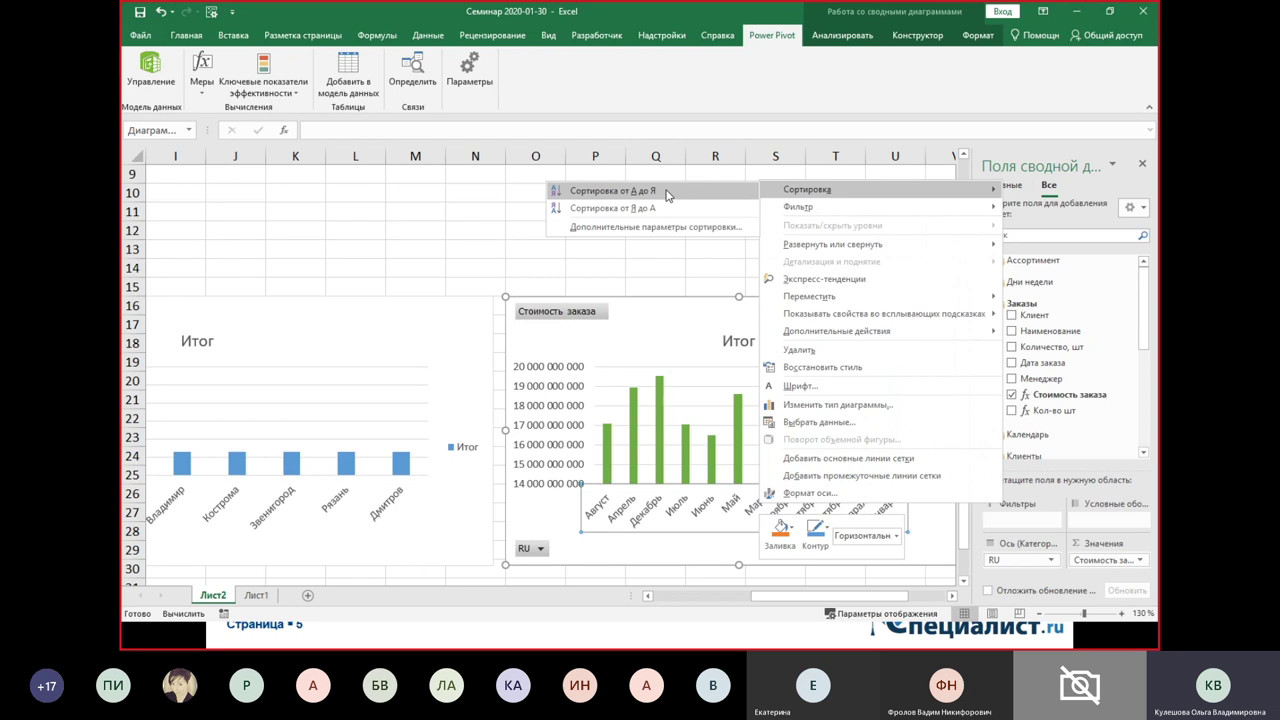
pyautogui.click(668, 194)
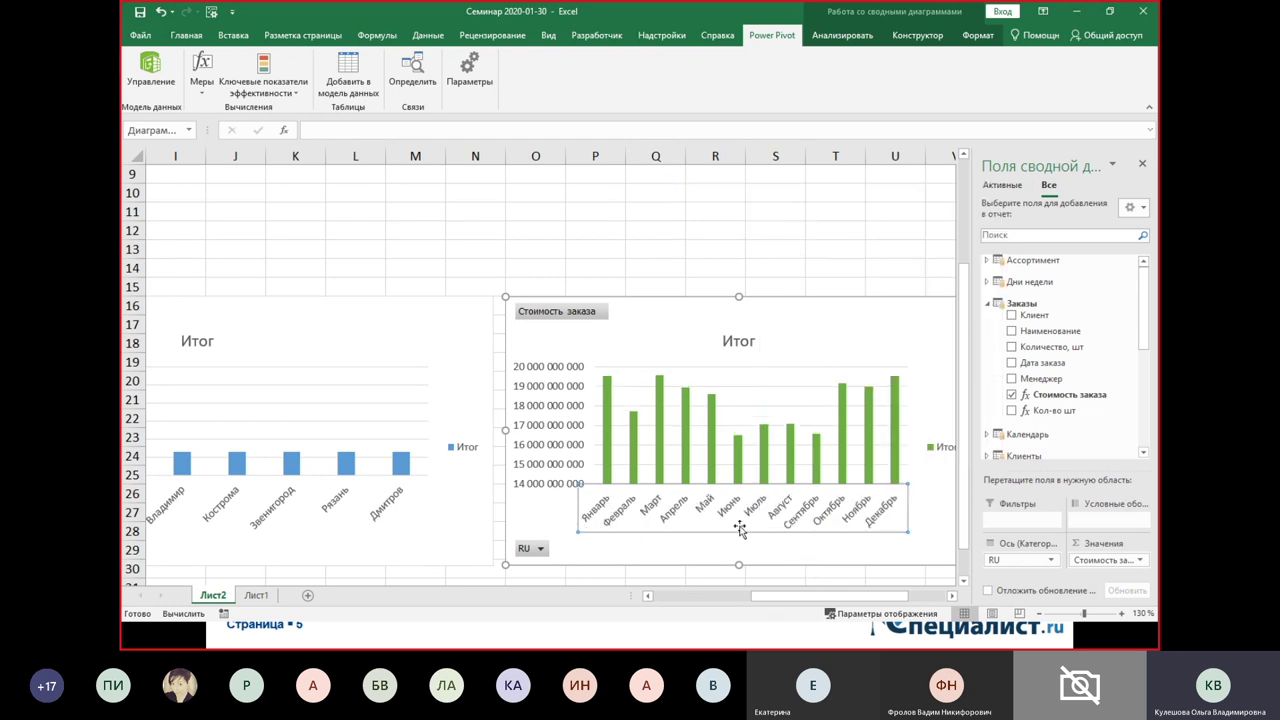
pyautogui.click(940, 449)
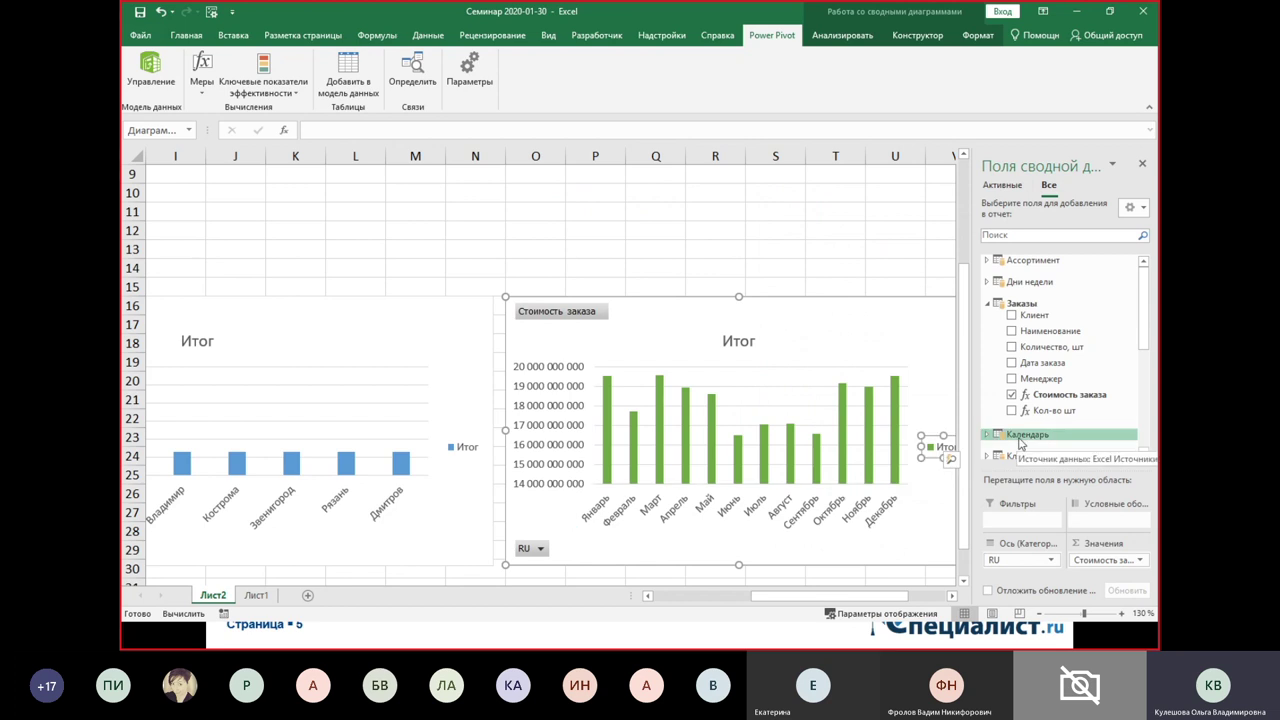
pyautogui.press('Delete')
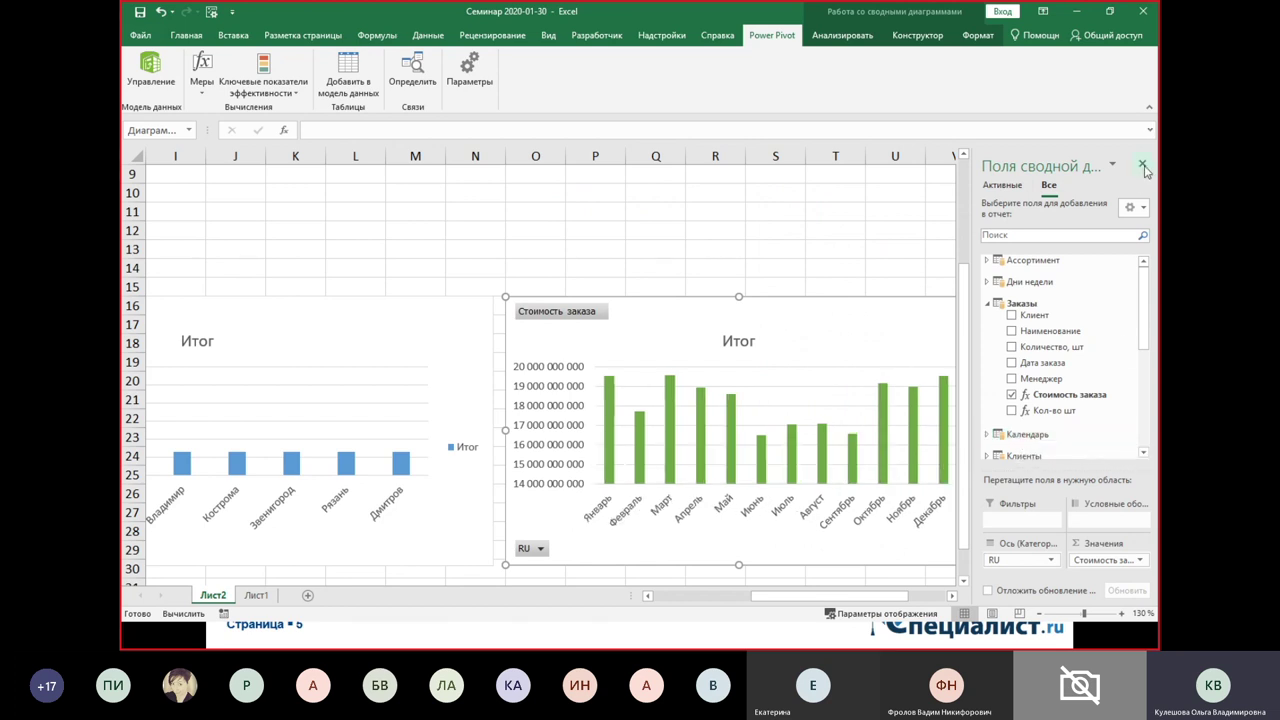
# - Close the PivotTable Fields pane and zoom out to 80% so both tables and charts fit
pyautogui.click(1142, 164)
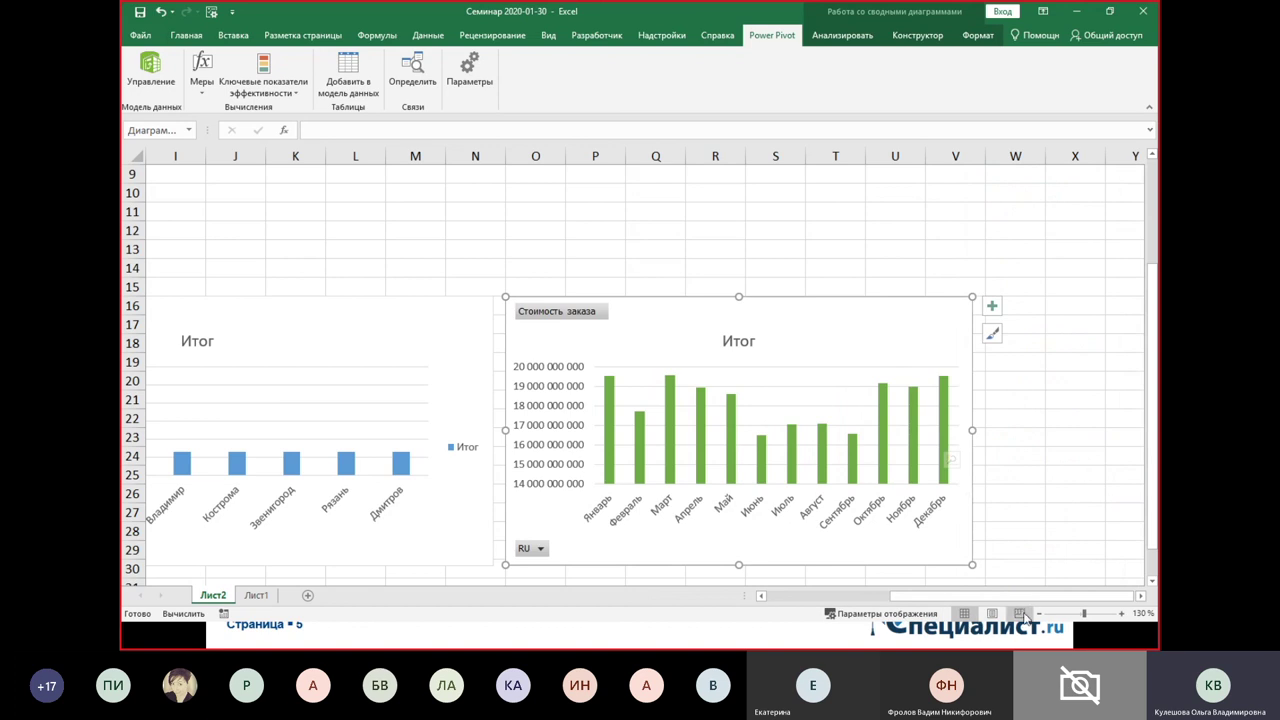
pyautogui.click(1039, 613)
pyautogui.click(1039, 613)
pyautogui.click(1039, 613)
pyautogui.click(1039, 613)
pyautogui.click(1039, 613)
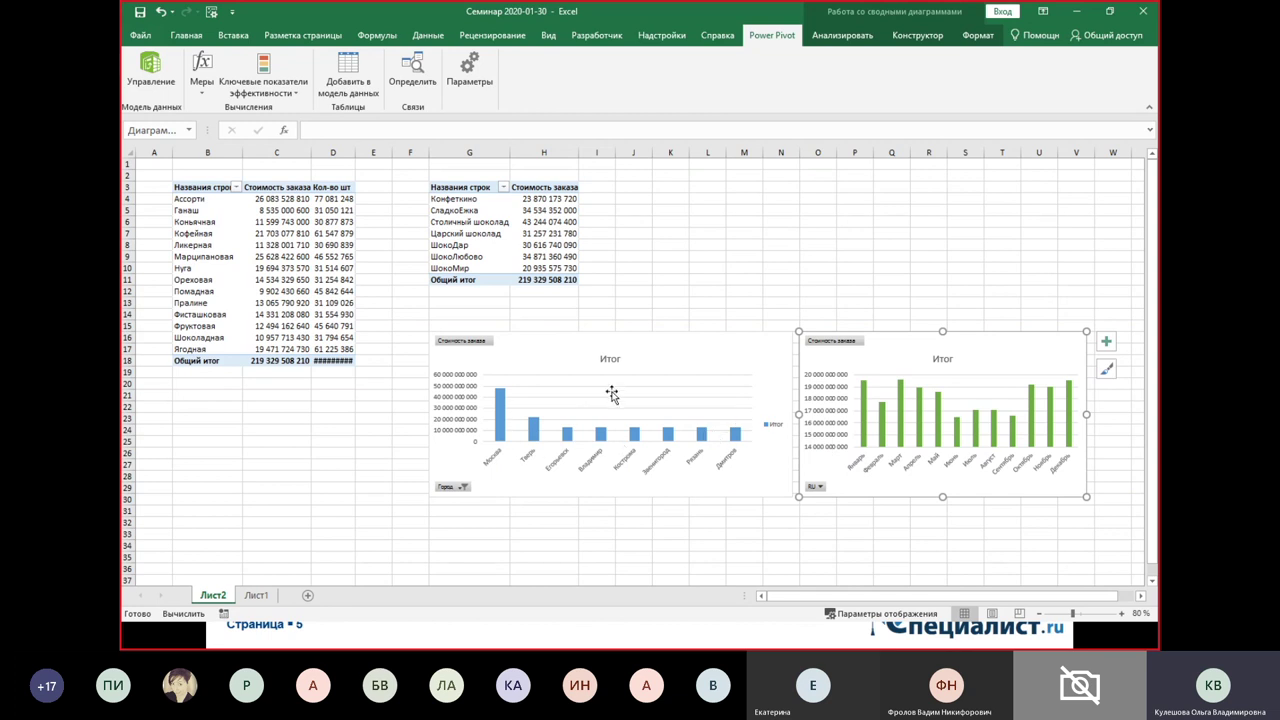
pyautogui.click(692, 366)
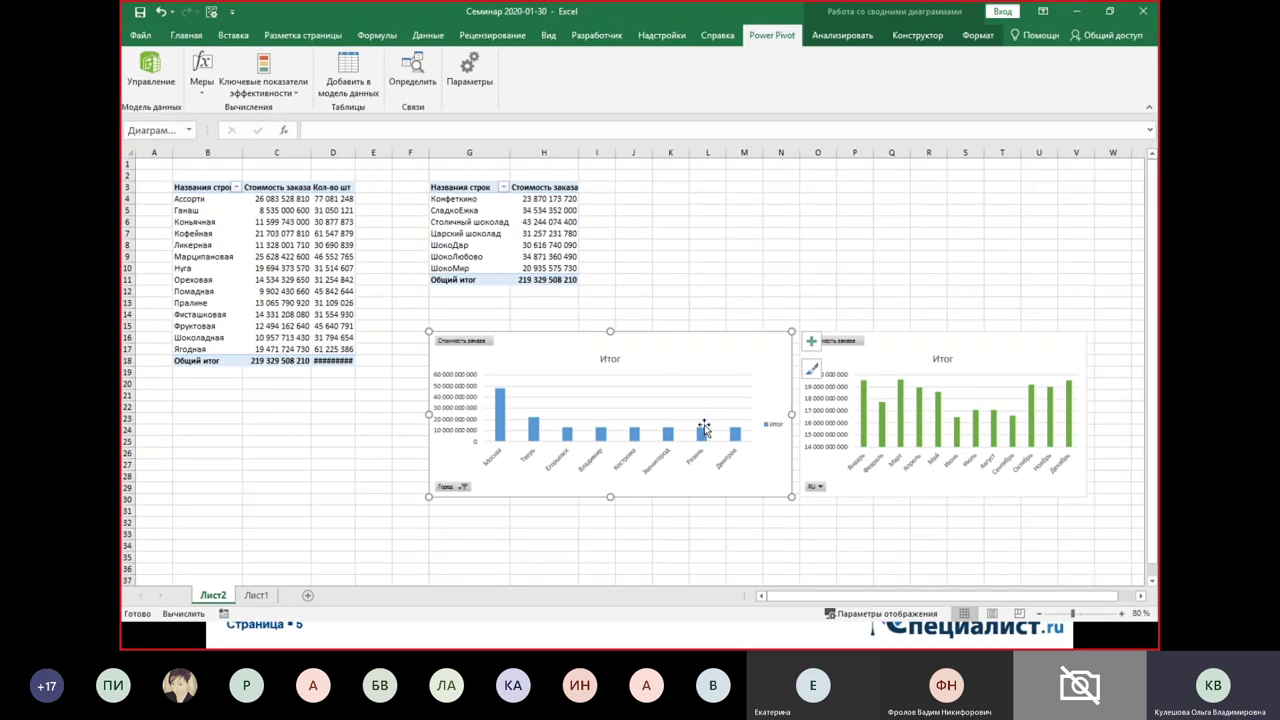
pyautogui.click(838, 37)
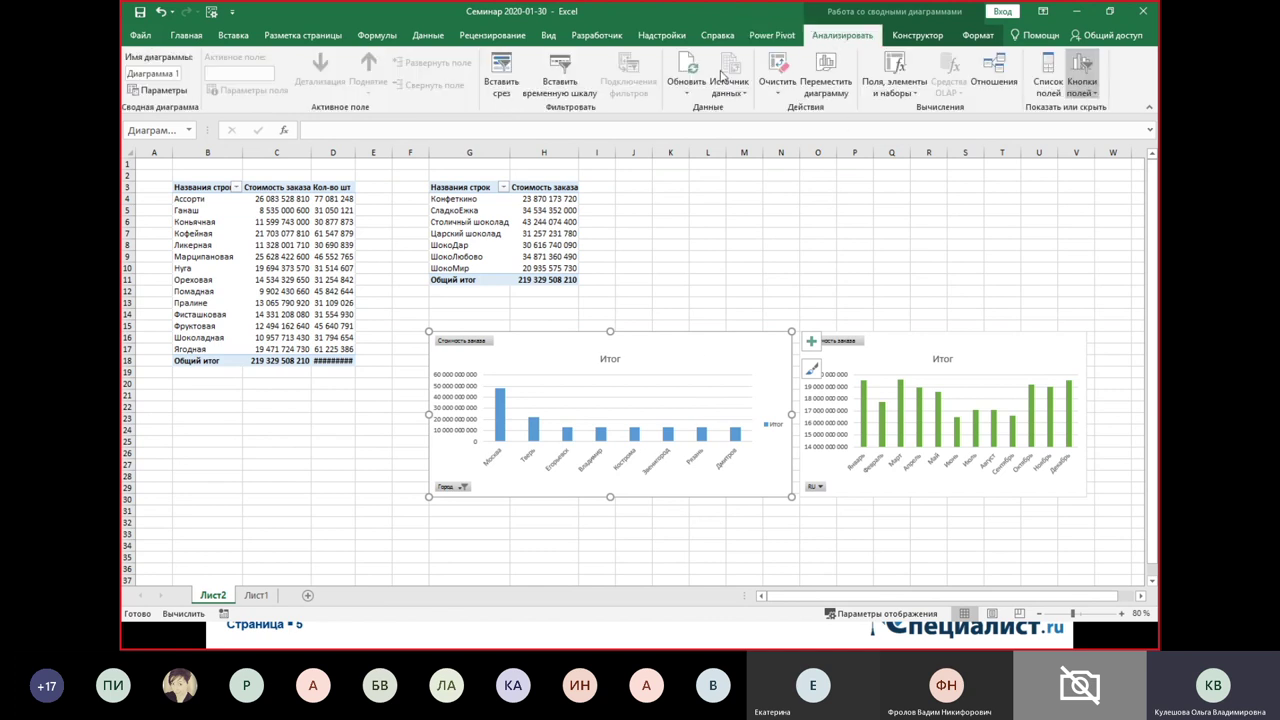
pyautogui.click(506, 76)
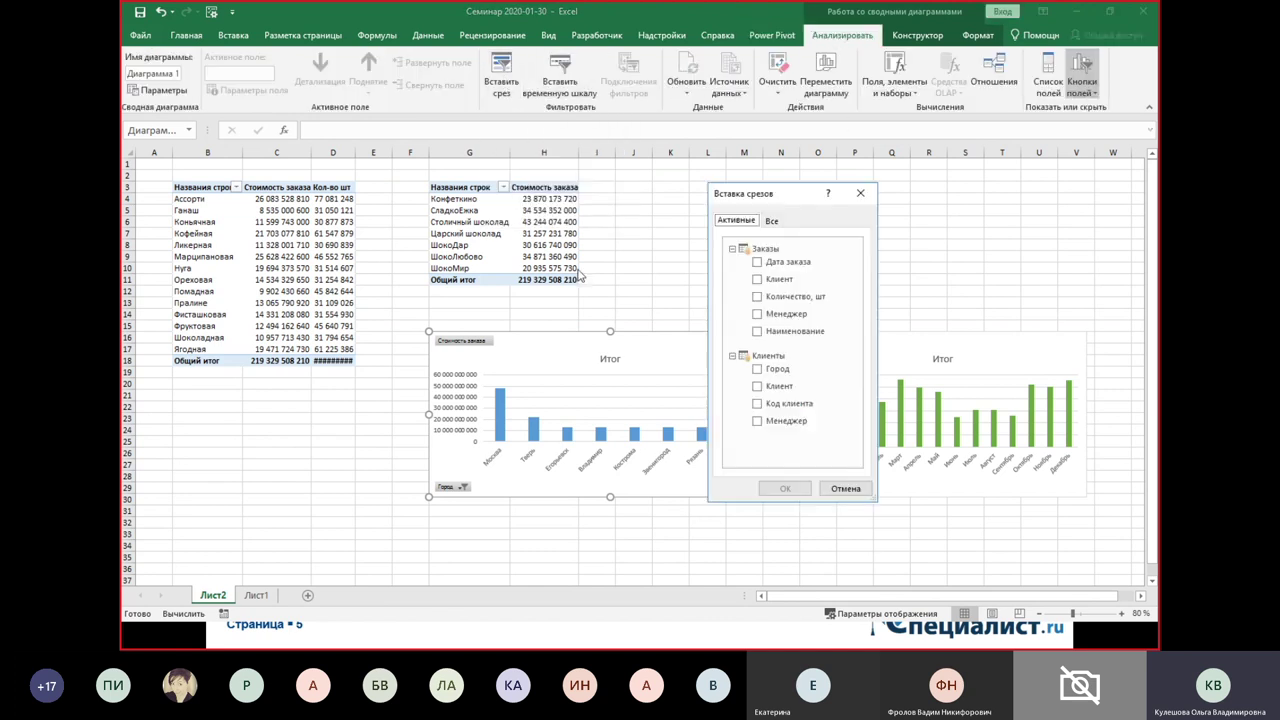
pyautogui.click(771, 221)
pyautogui.scroll(-2, 855, 292)
pyautogui.moveTo(855, 292); pyautogui.dragTo(863, 366)
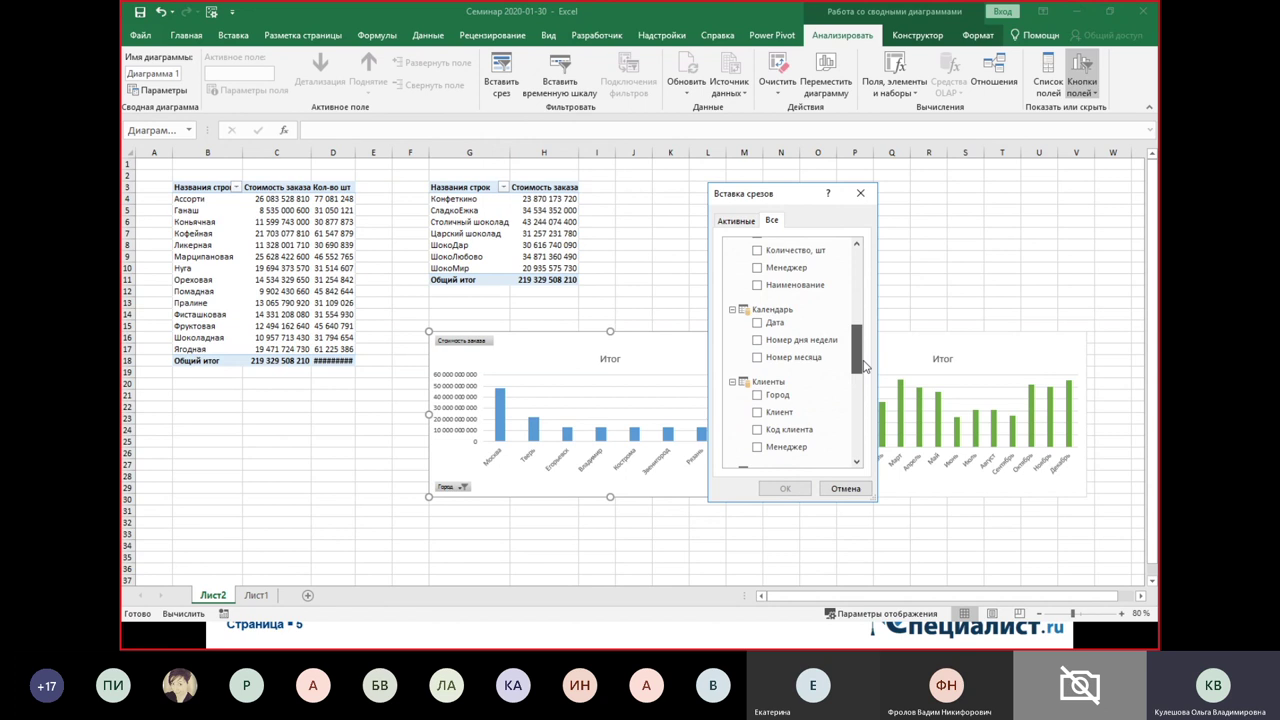
pyautogui.scroll(5, 860, 366)
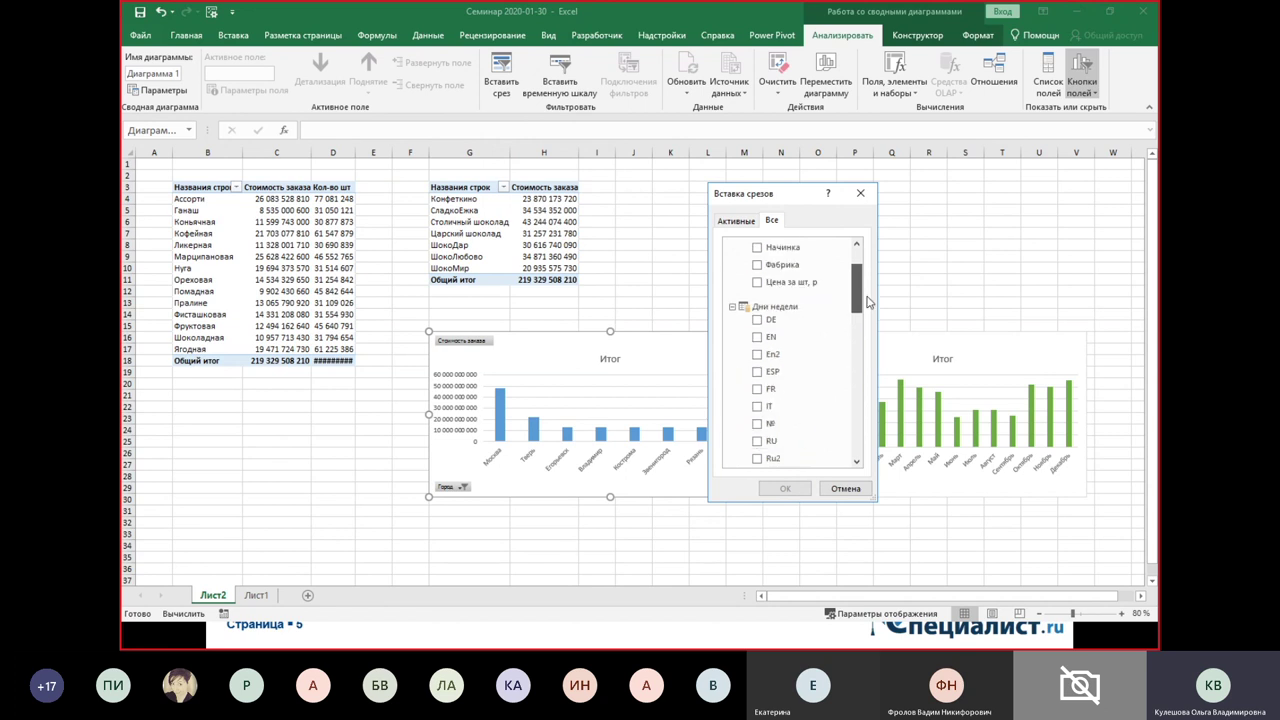
pyautogui.click(845, 488)
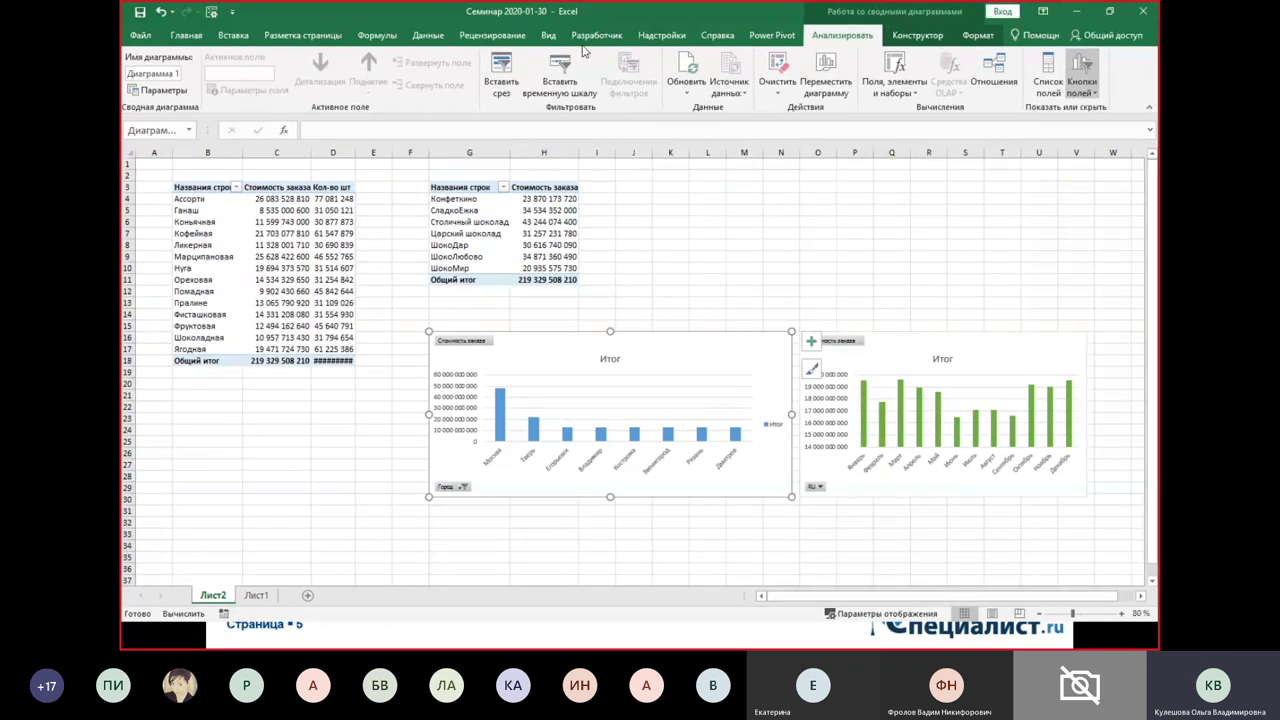
pyautogui.click(786, 38)
# - Add a calculated column Год:=YEAR([Дата]) to the Календарь table in Power Pivot
pyautogui.click(152, 72)
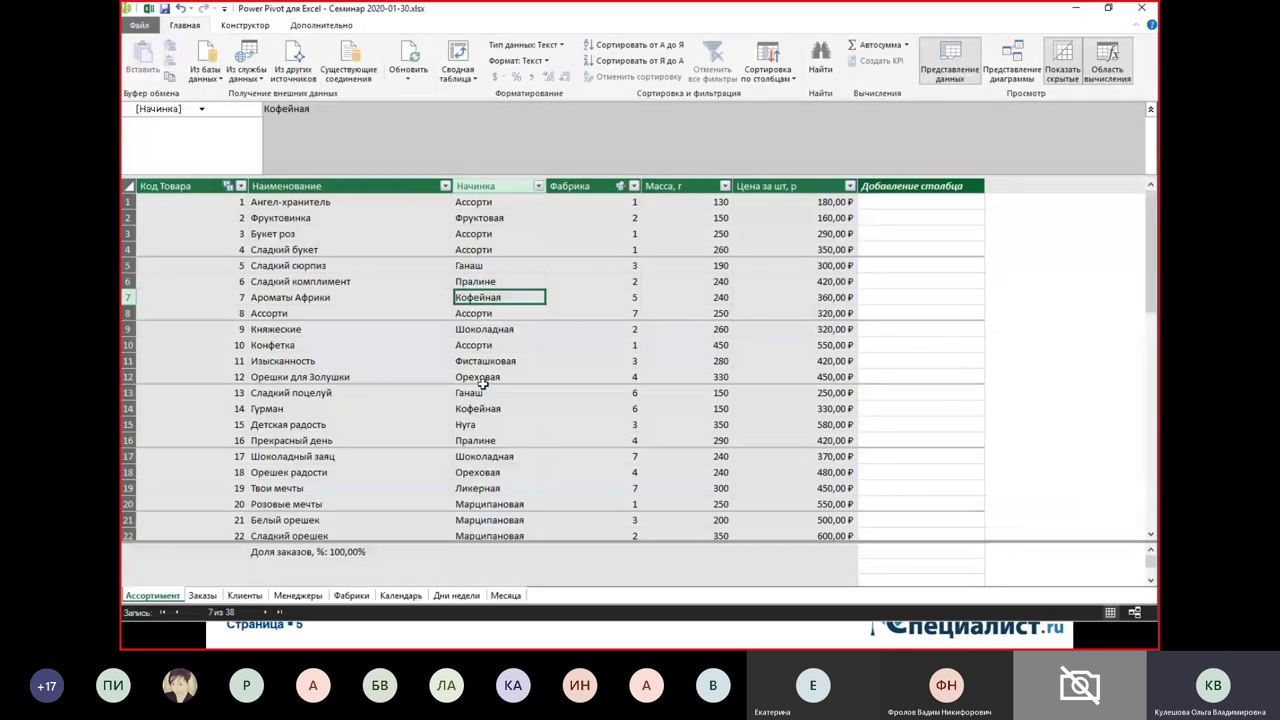
pyautogui.click(401, 596)
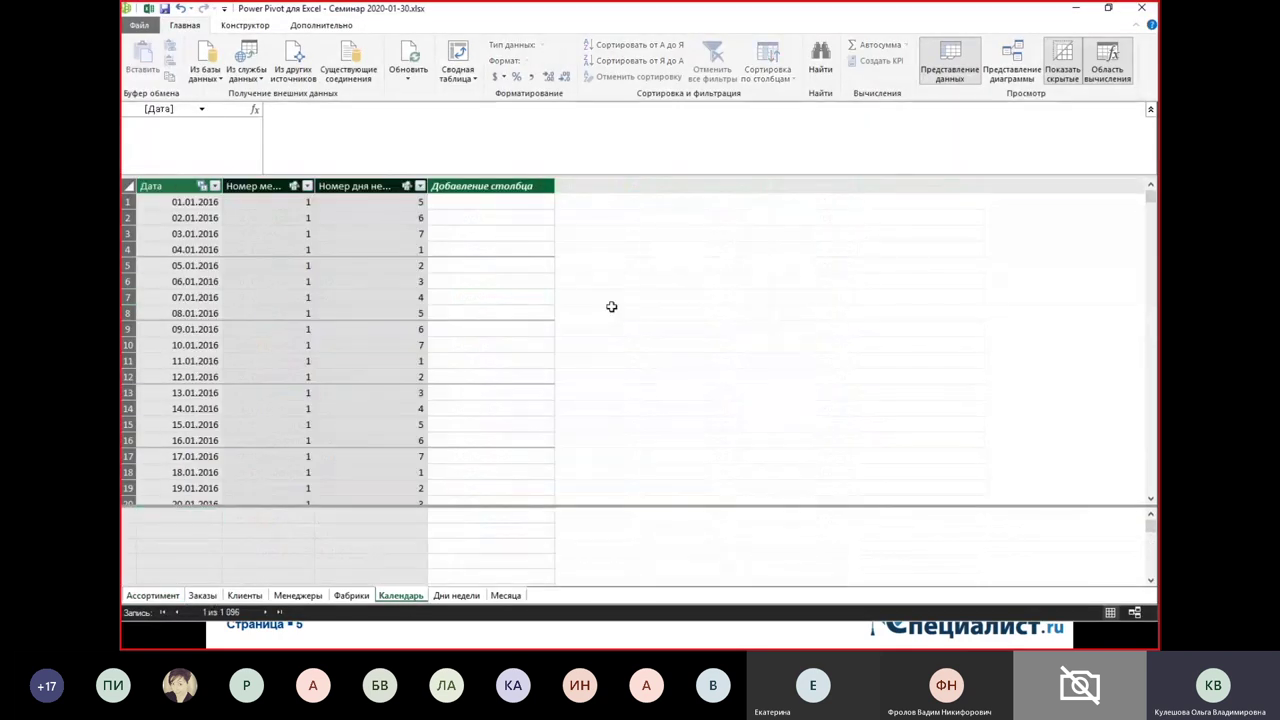
pyautogui.click(502, 202)
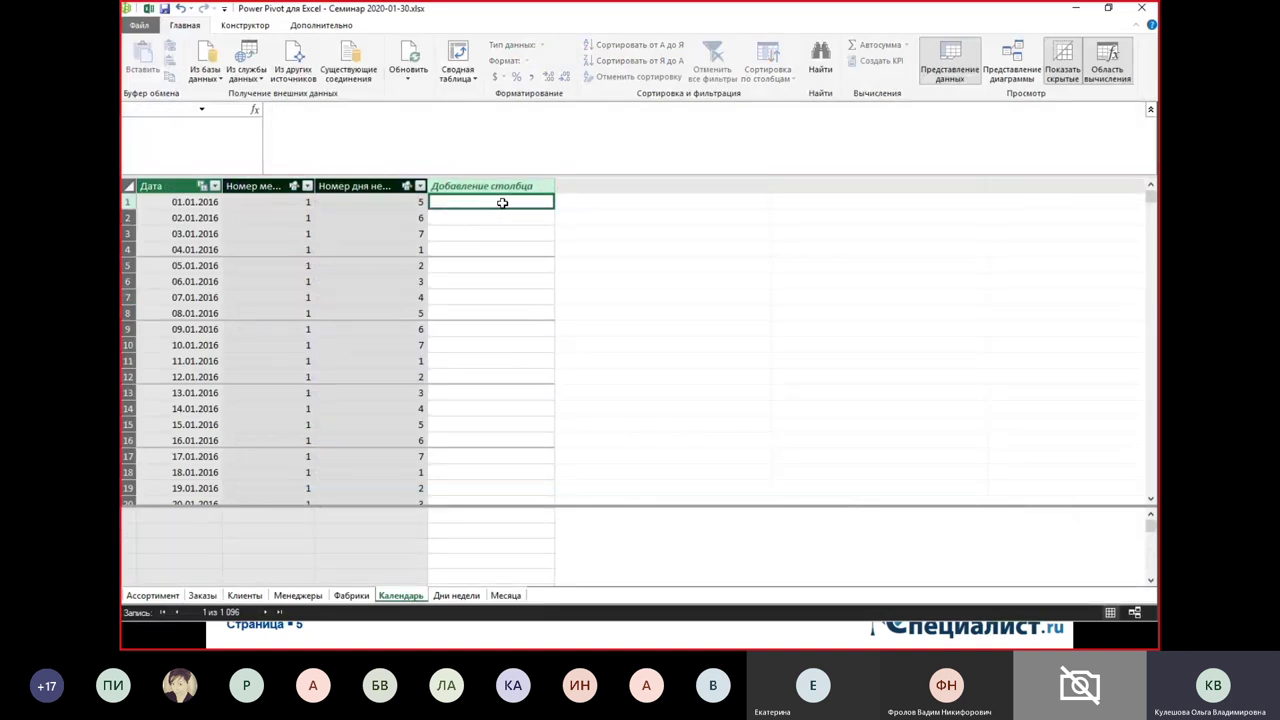
pyautogui.write('Год:=')
pyautogui.scroll(1, 375, 138)
pyautogui.scroll(1, 385, 138)
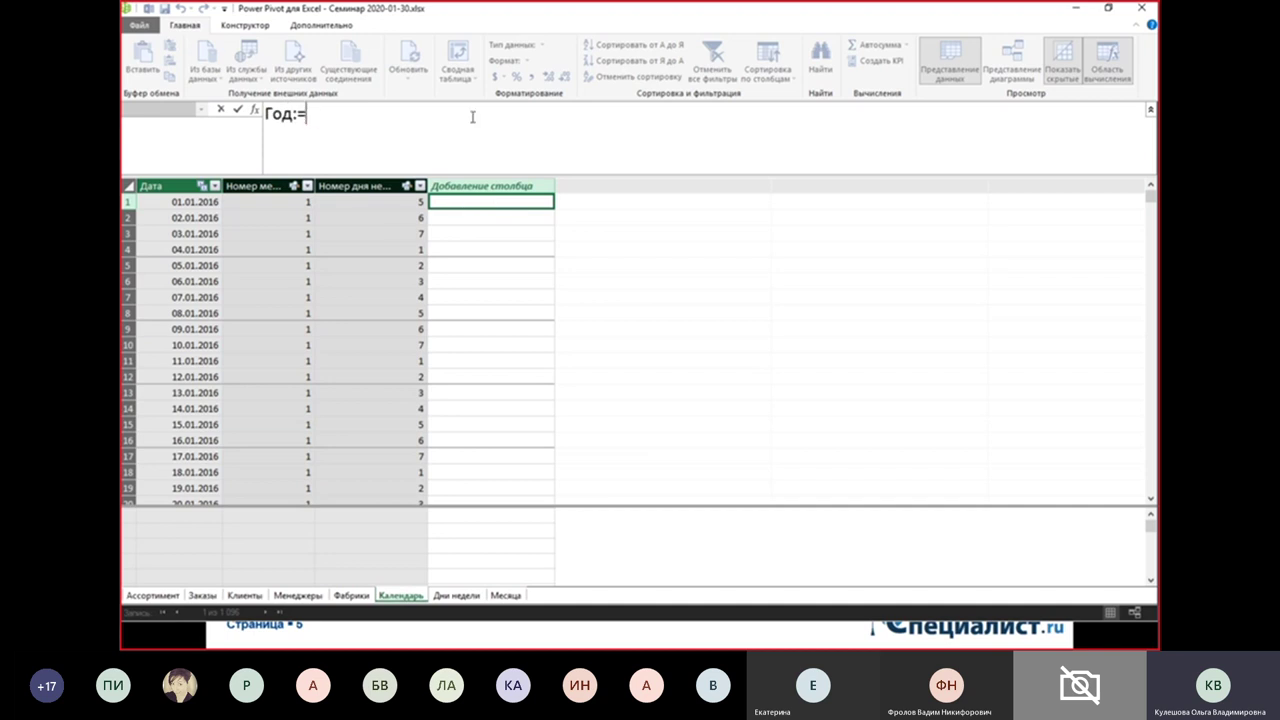
pyautogui.write('Yea')
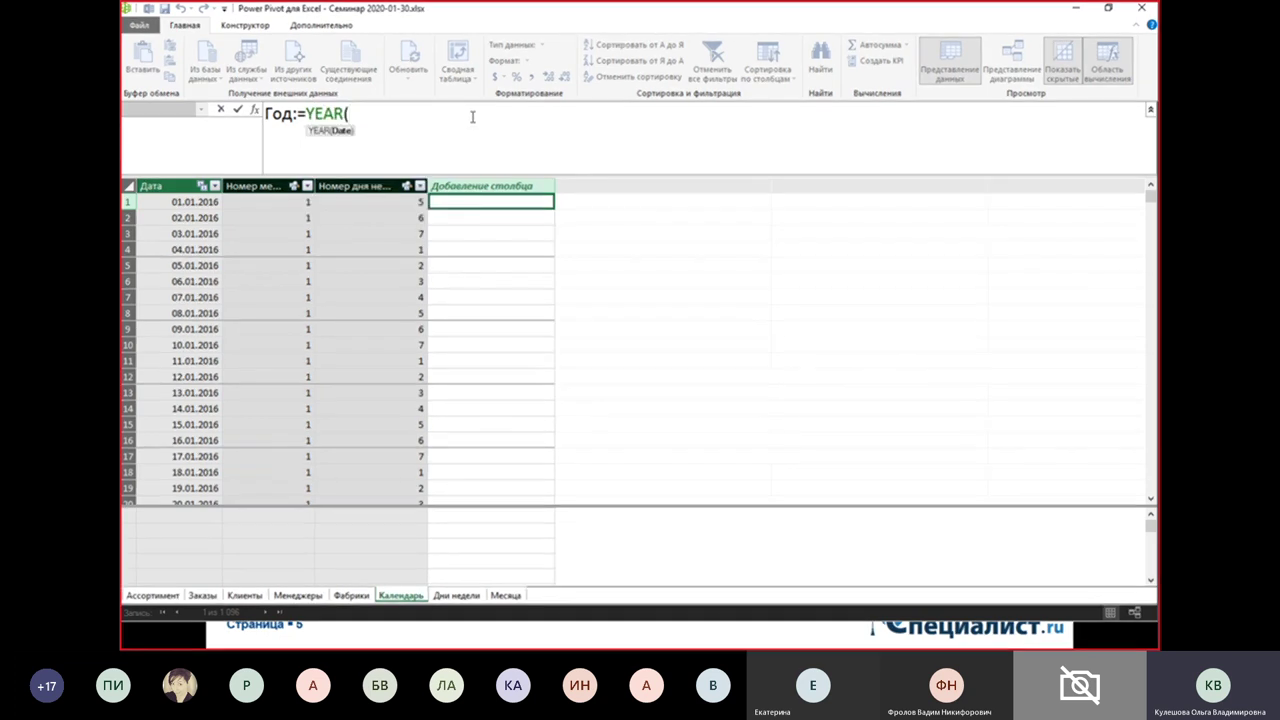
pyautogui.write('[')
pyautogui.press('Tab')
pyautogui.write(')')
pyautogui.press('Return')
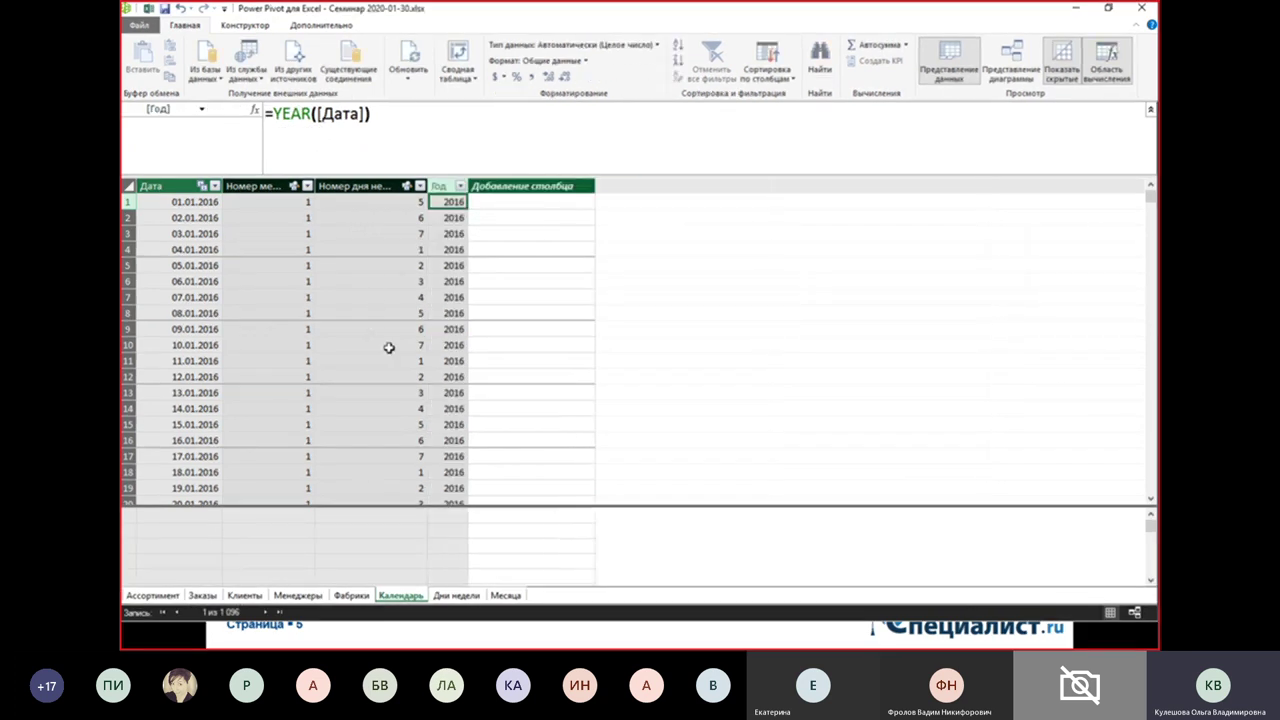
# - Check the Год column's 2016–2018 values and return to the Excel workbook
pyautogui.click(459, 189)
pyautogui.click(459, 187)
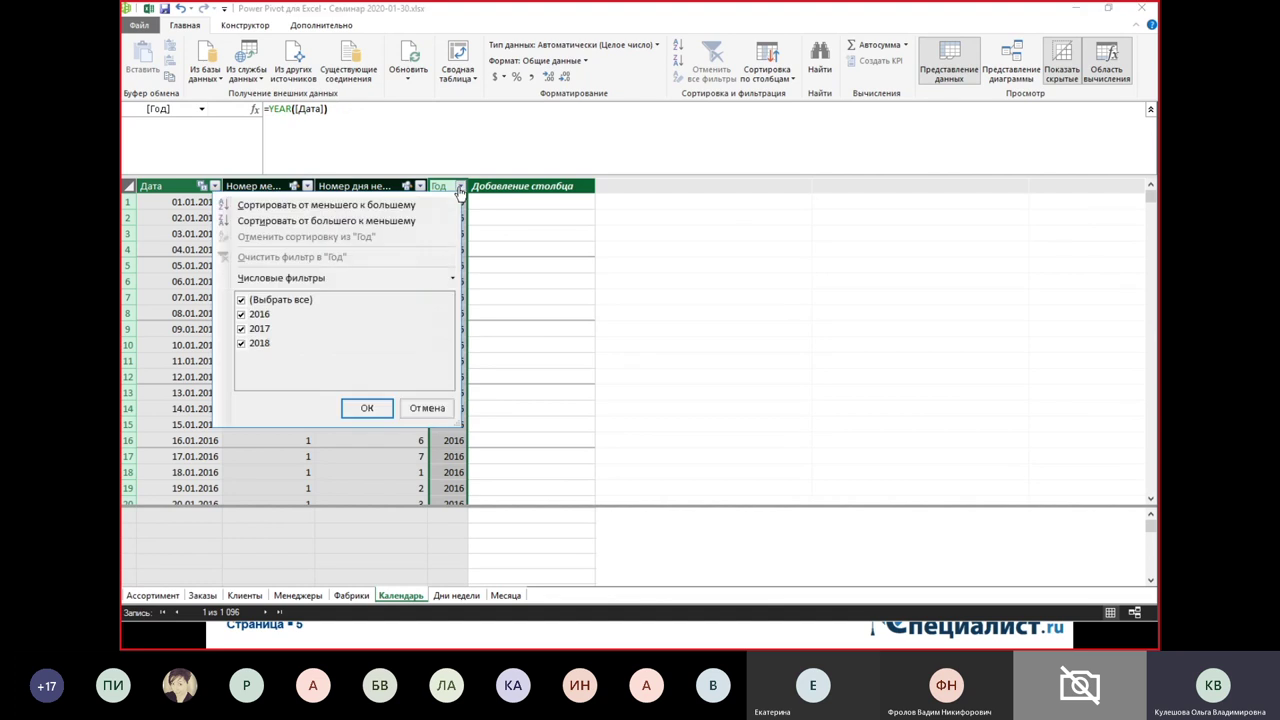
pyautogui.click(368, 409)
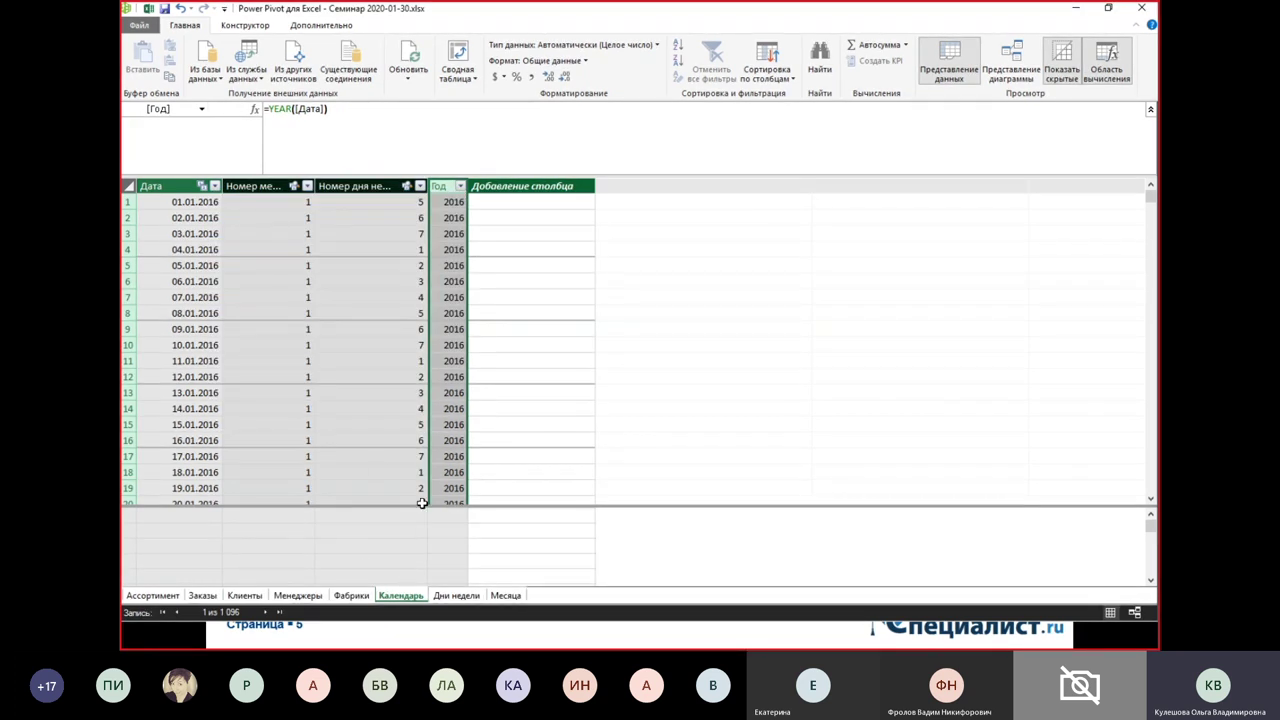
pyautogui.click(148, 12)
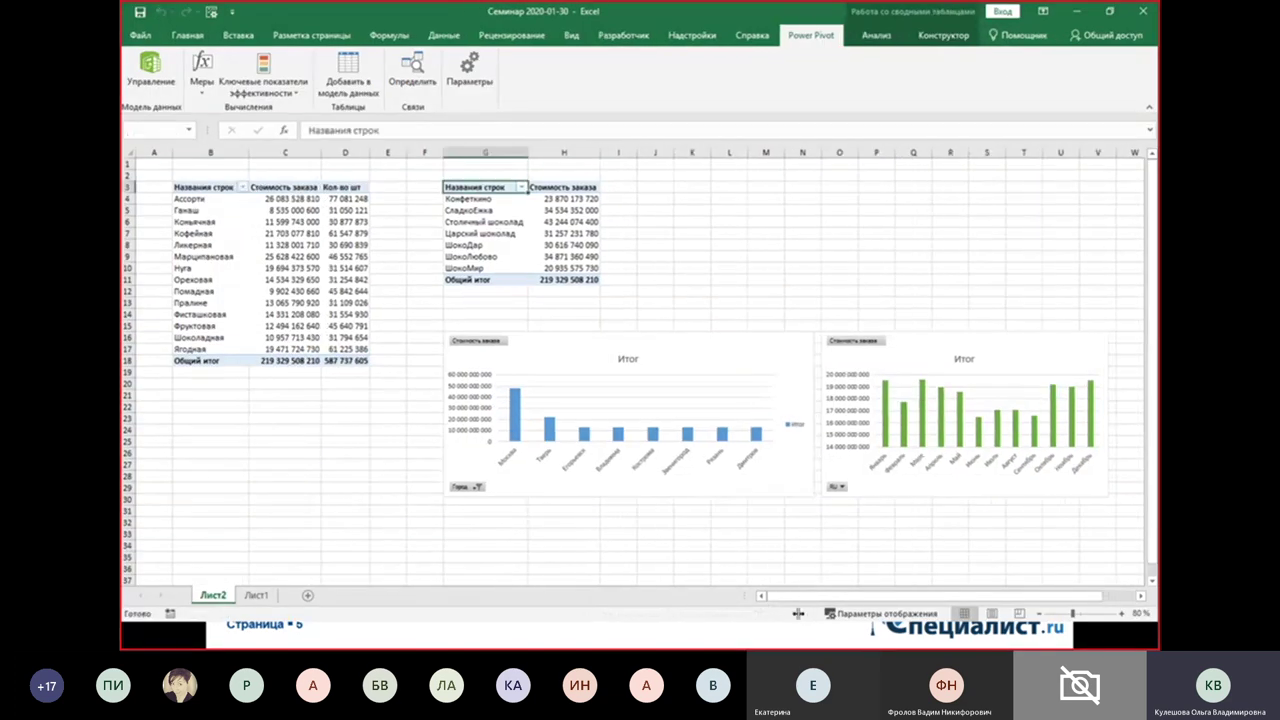
# - Show the PivotTable field list and expand the Календарь table
pyautogui.rightClick(528, 226)
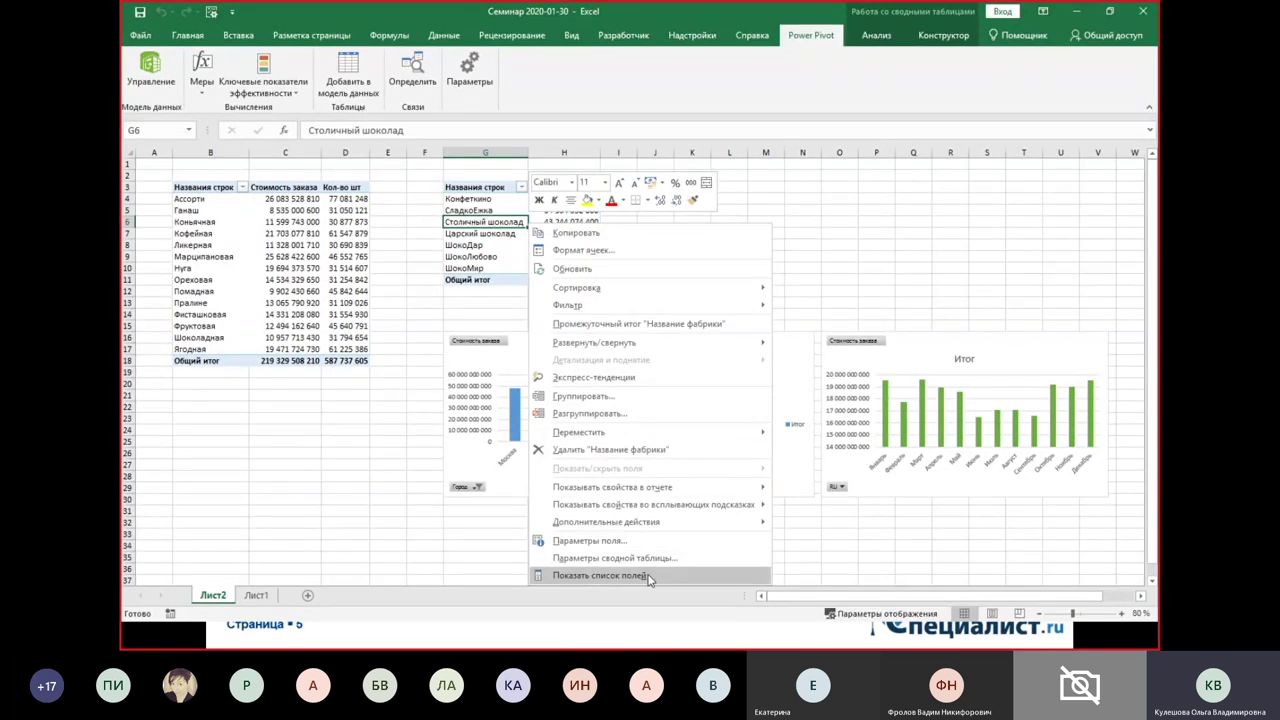
pyautogui.click(600, 575)
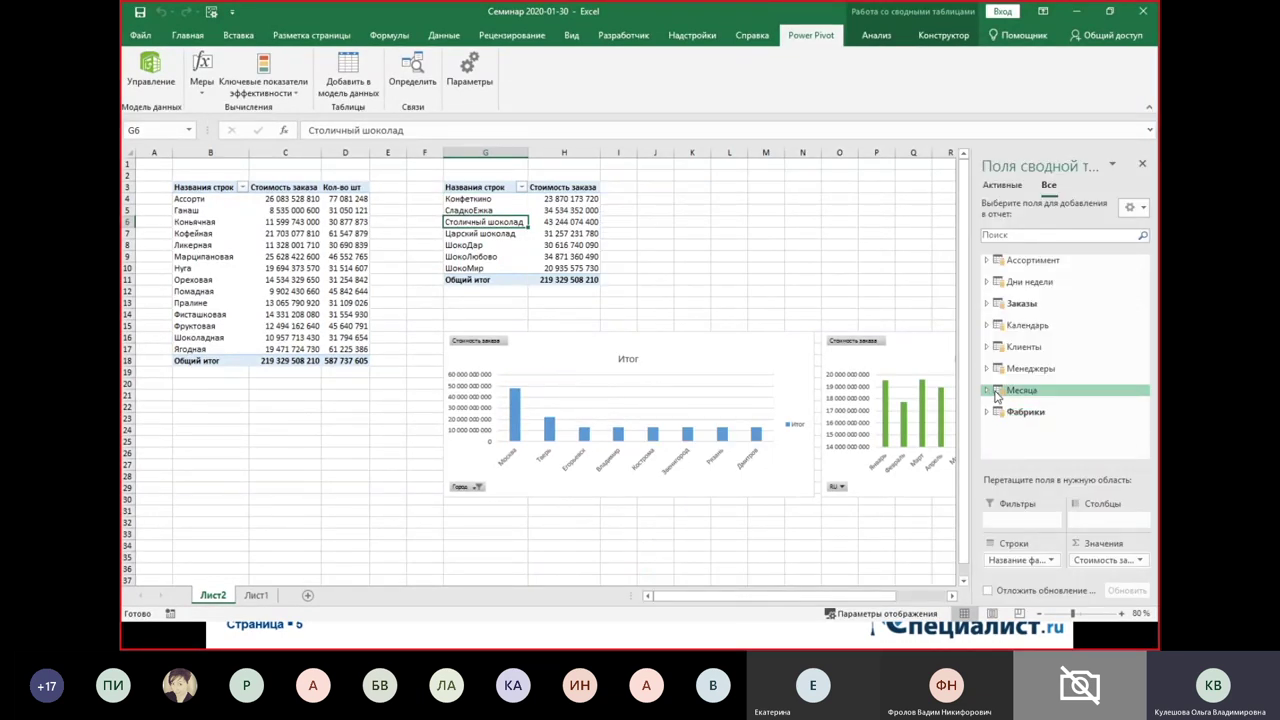
pyautogui.click(986, 326)
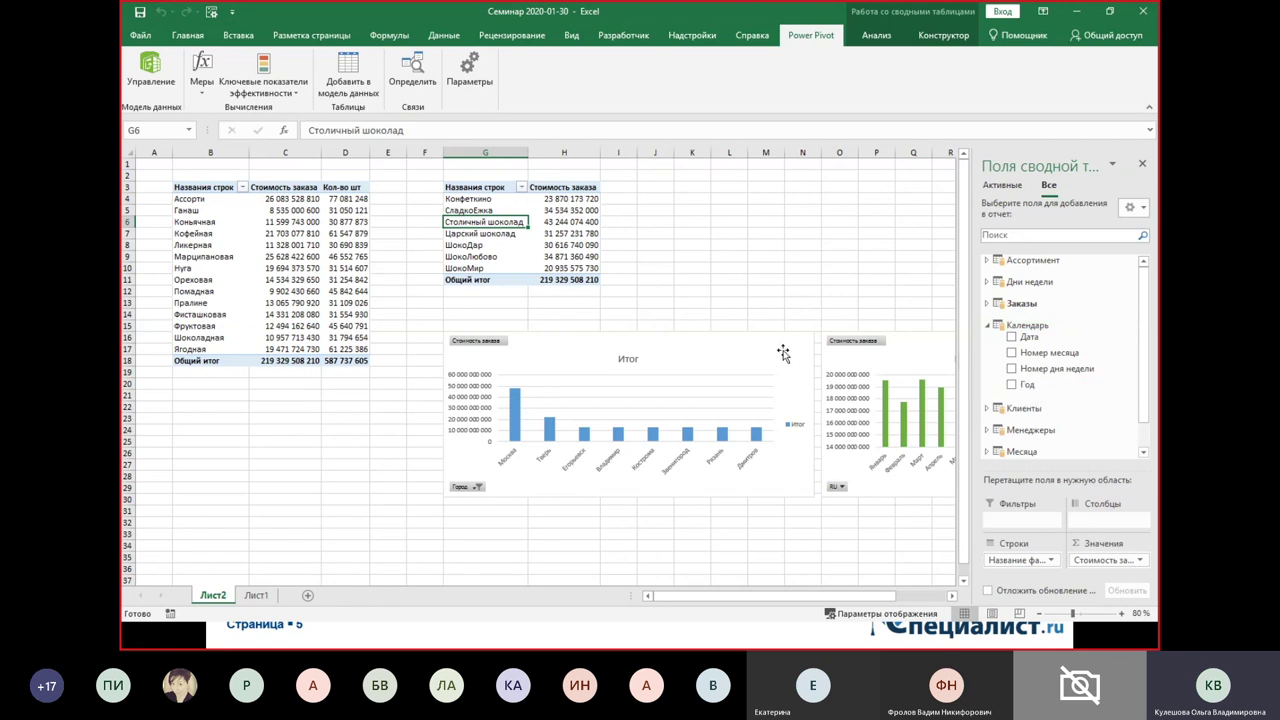
# - Insert a slicer on the Год field of the Календарь table
pyautogui.click(731, 345)
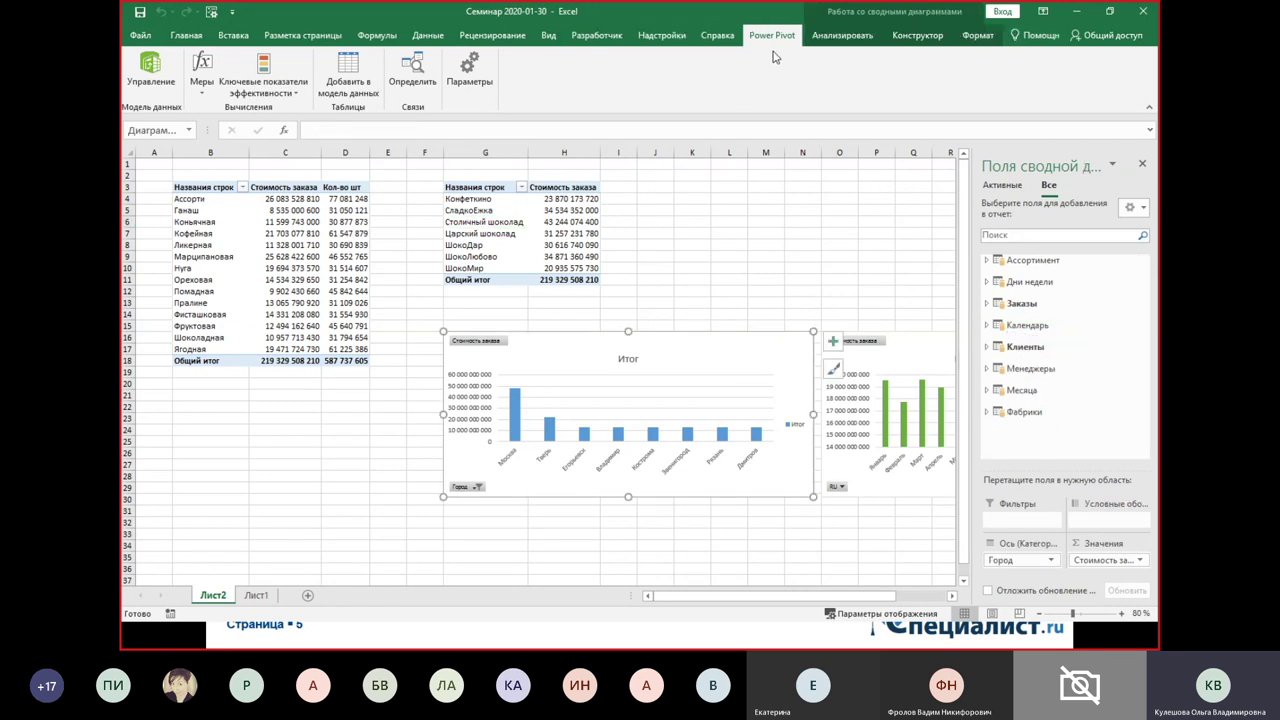
pyautogui.click(842, 35)
pyautogui.click(501, 75)
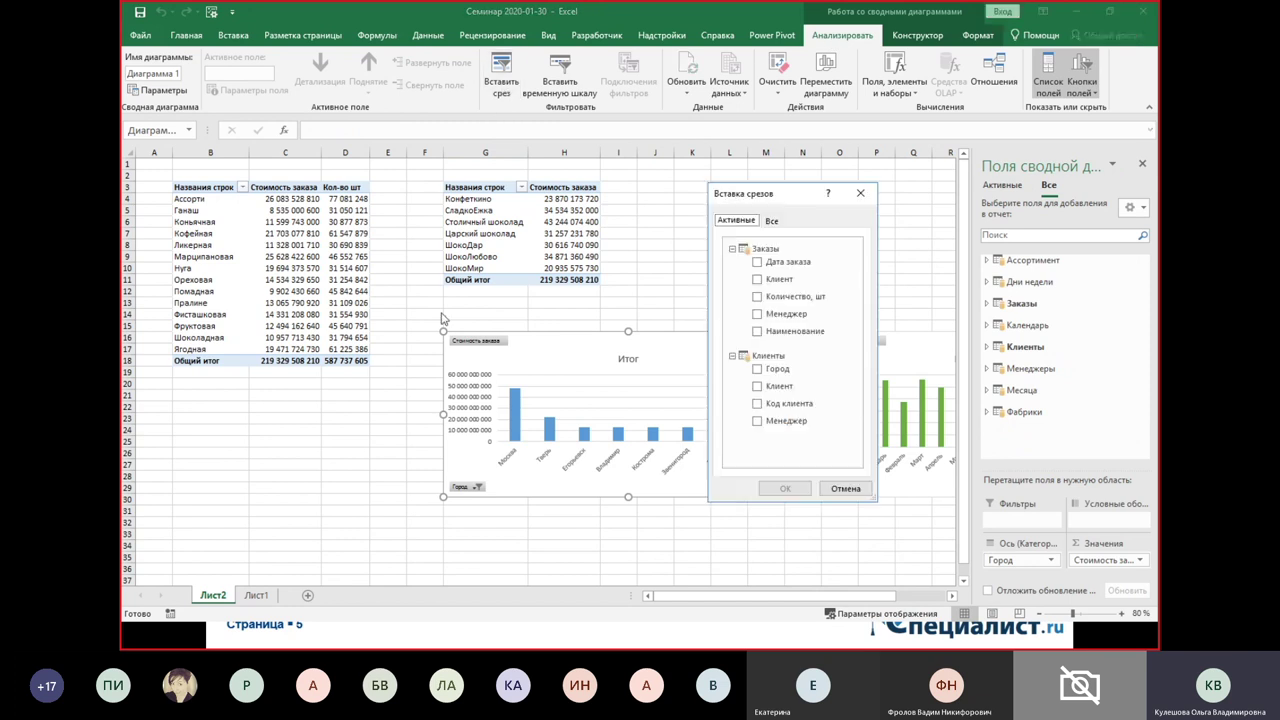
pyautogui.click(772, 222)
pyautogui.click(733, 222)
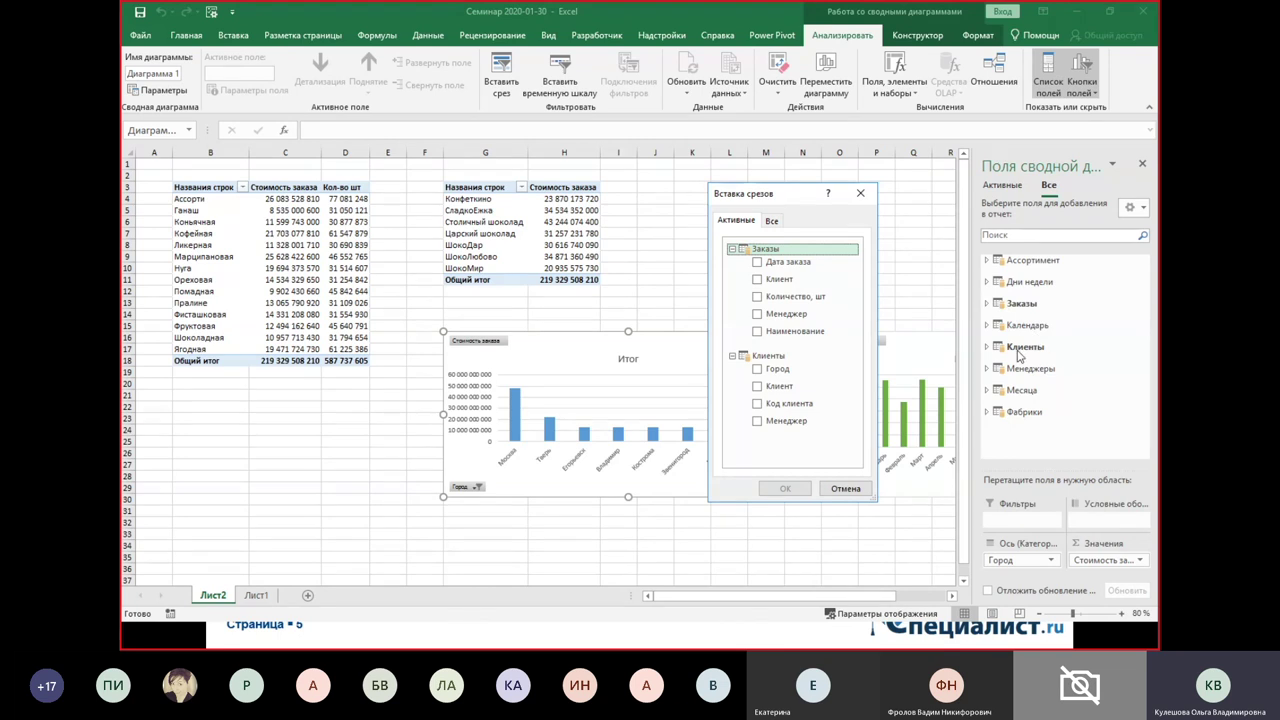
pyautogui.click(772, 221)
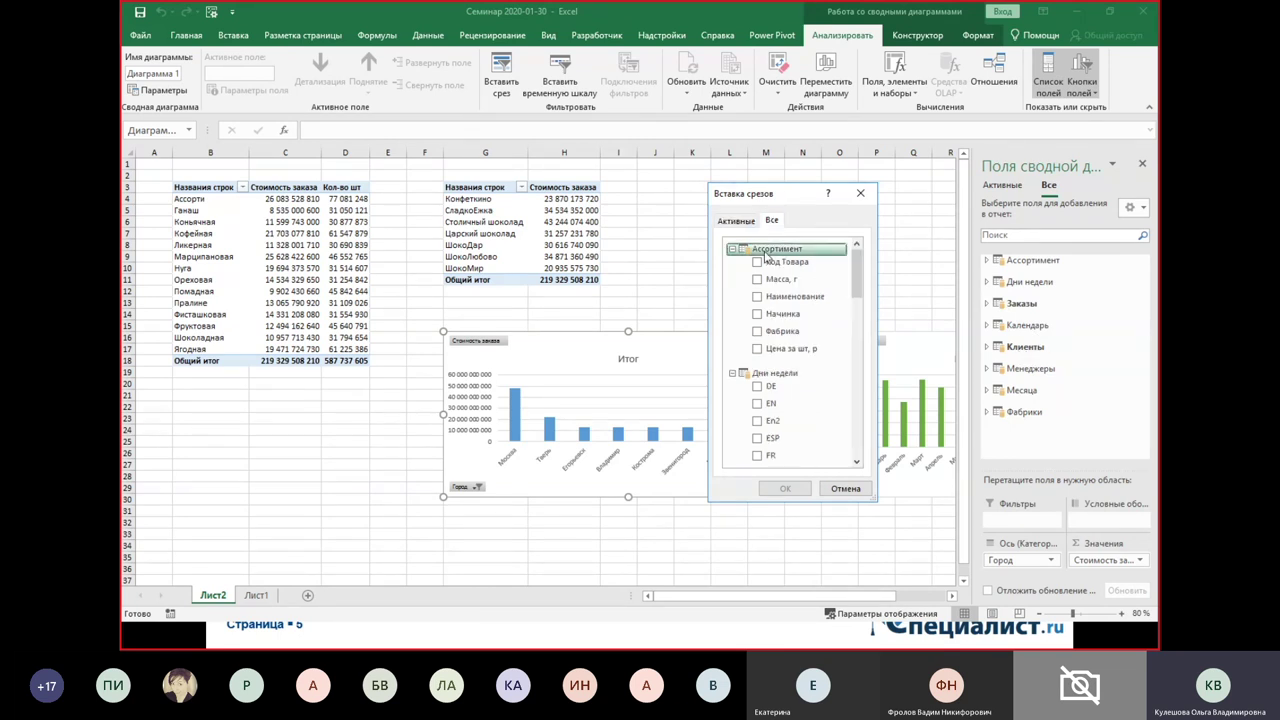
pyautogui.moveTo(856, 285); pyautogui.dragTo(852, 379)
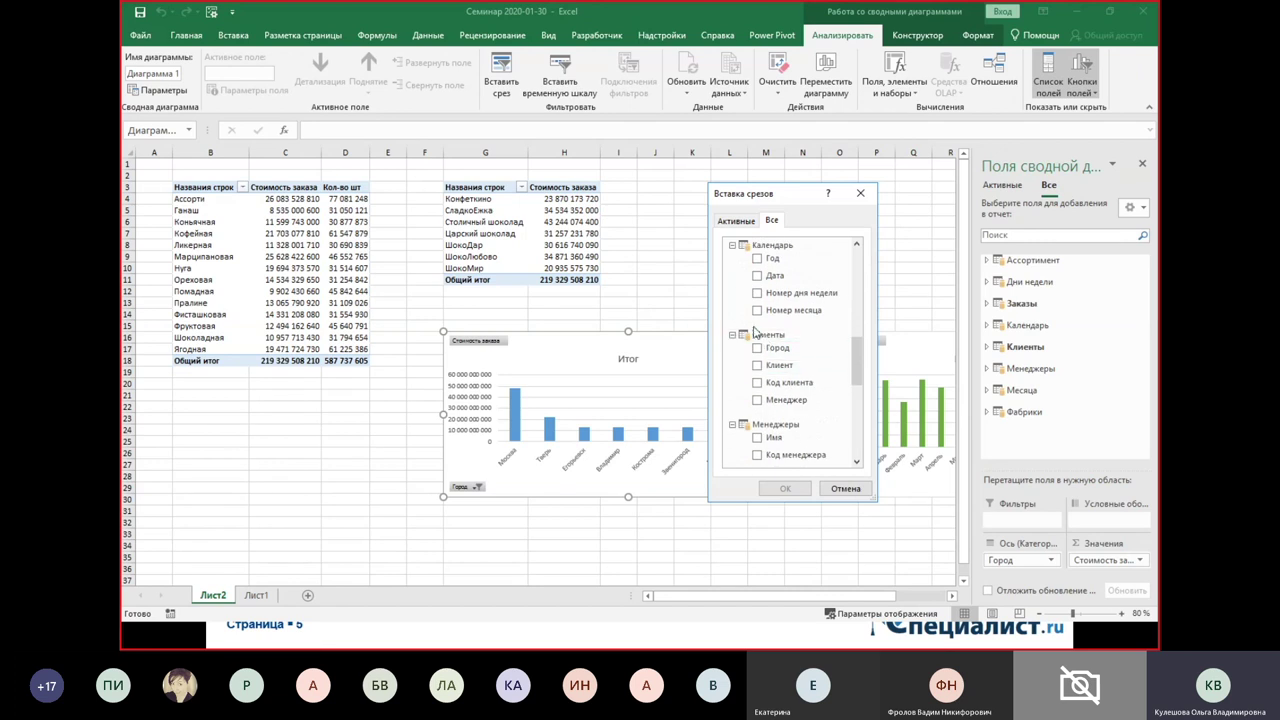
pyautogui.click(758, 259)
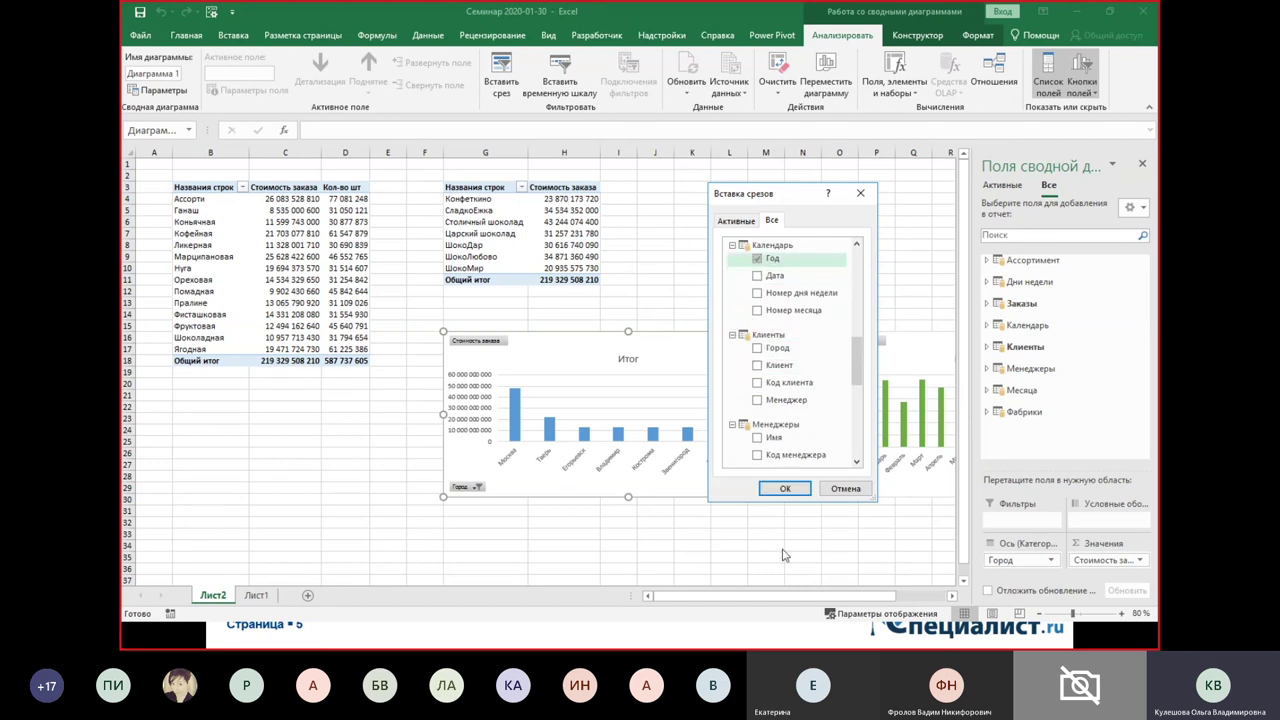
pyautogui.click(781, 489)
# - Shorten the Год slicer and position it beside the second pivot table
pyautogui.moveTo(560, 302)
pyautogui.mouseDown()
pyautogui.moveTo(700, 210)
pyautogui.moveTo(704, 183)
pyautogui.mouseUp()
pyautogui.moveTo(755, 318); pyautogui.dragTo(757, 262)
pyautogui.moveTo(692, 196); pyautogui.dragTo(695, 234)
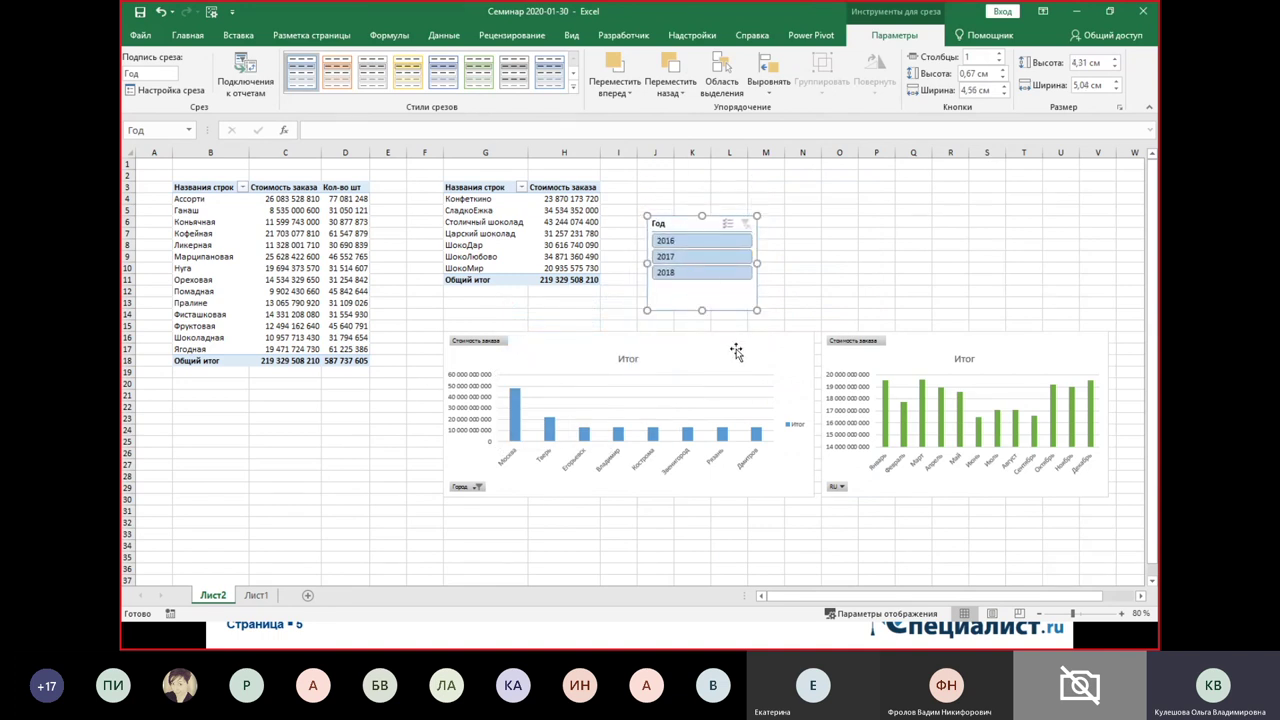
pyautogui.click(826, 282)
pyautogui.scroll(2, 817, 298)
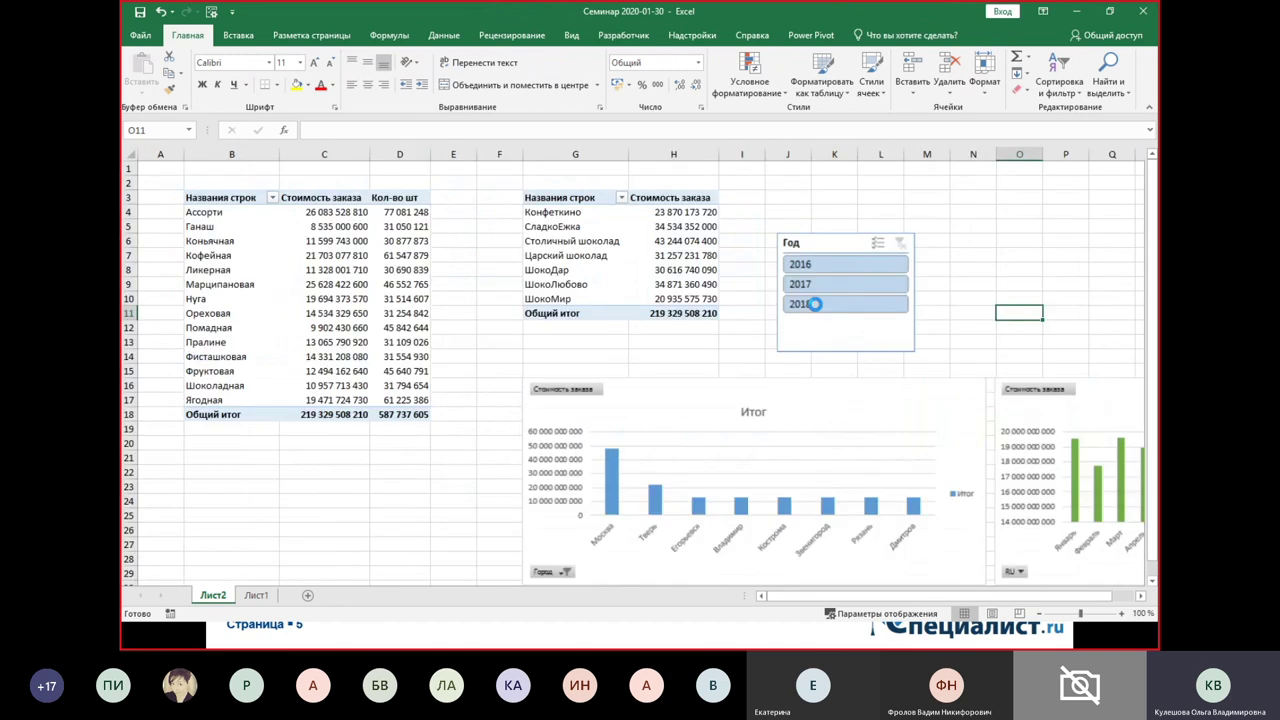
pyautogui.scroll(3, 815, 304)
pyautogui.click(1152, 582)
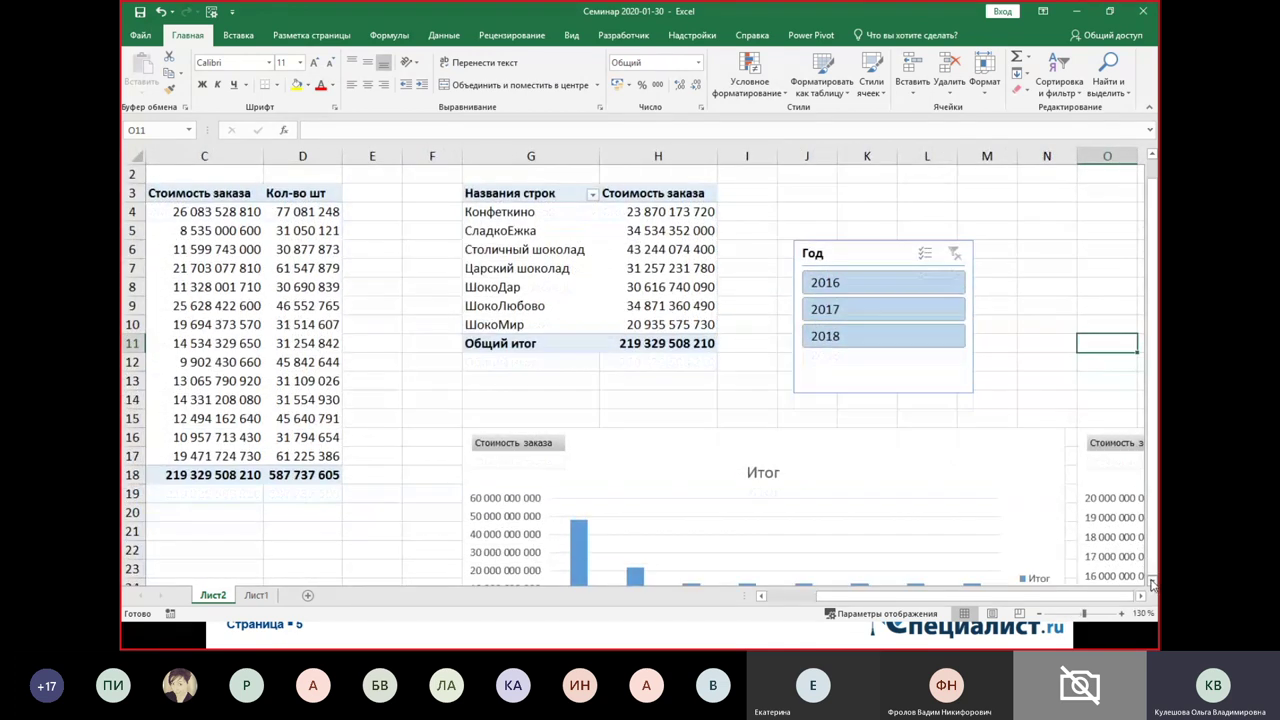
pyautogui.click(1152, 585)
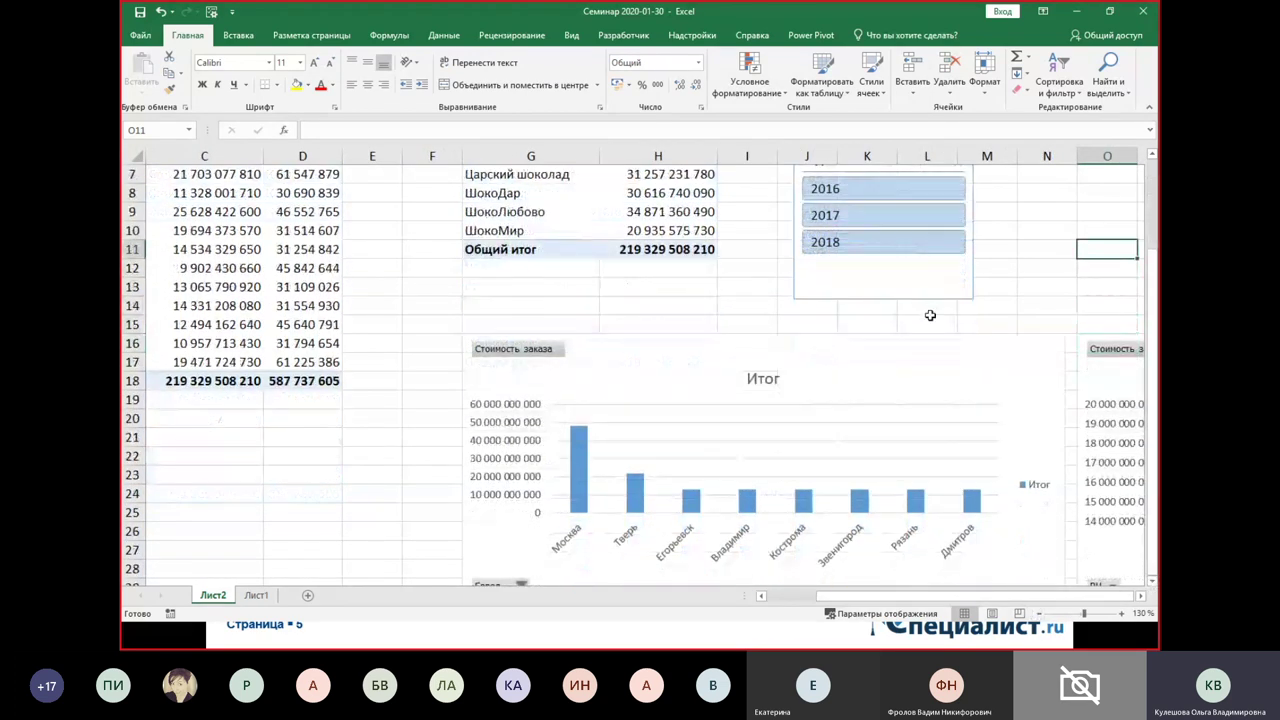
pyautogui.click(892, 190)
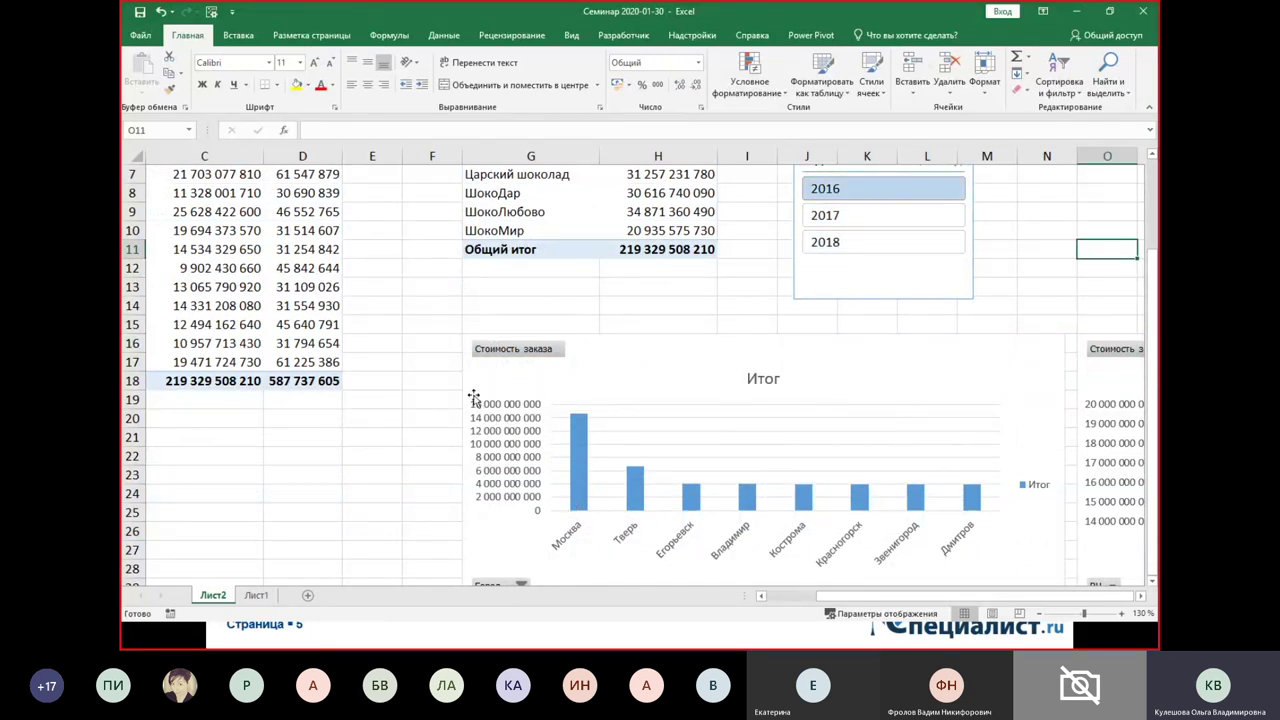
pyautogui.click(874, 221)
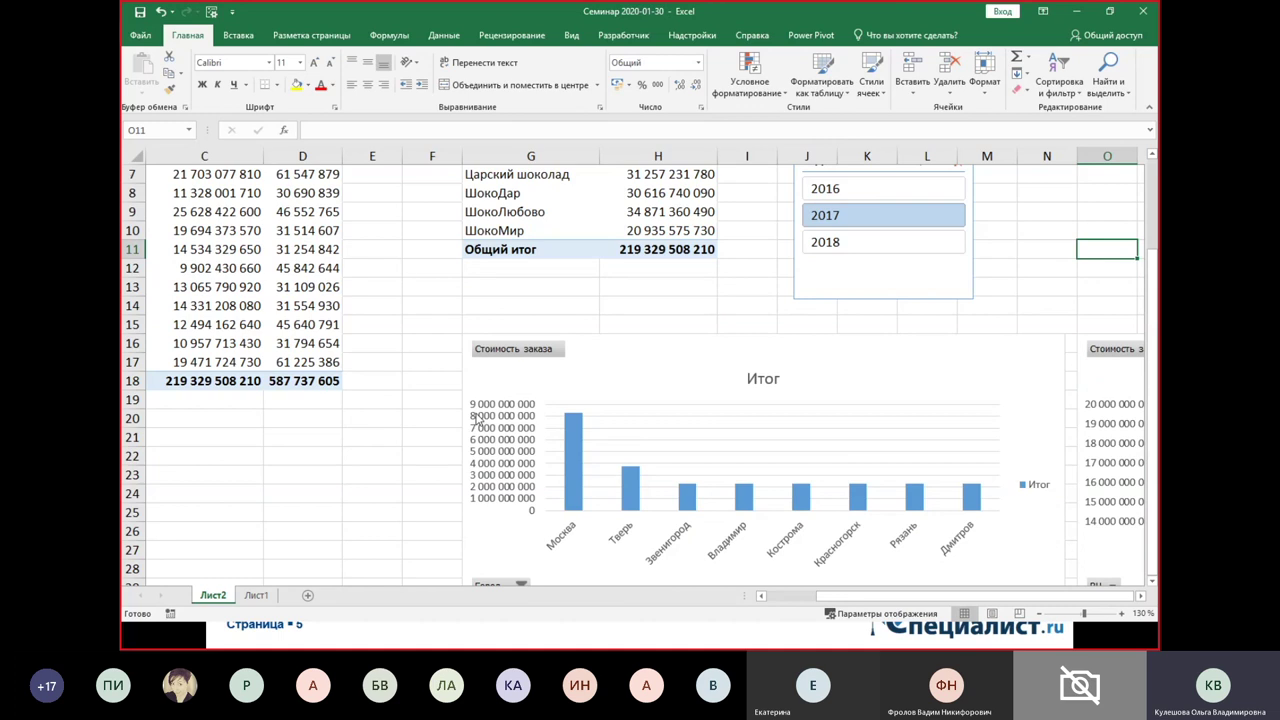
pyautogui.click(900, 252)
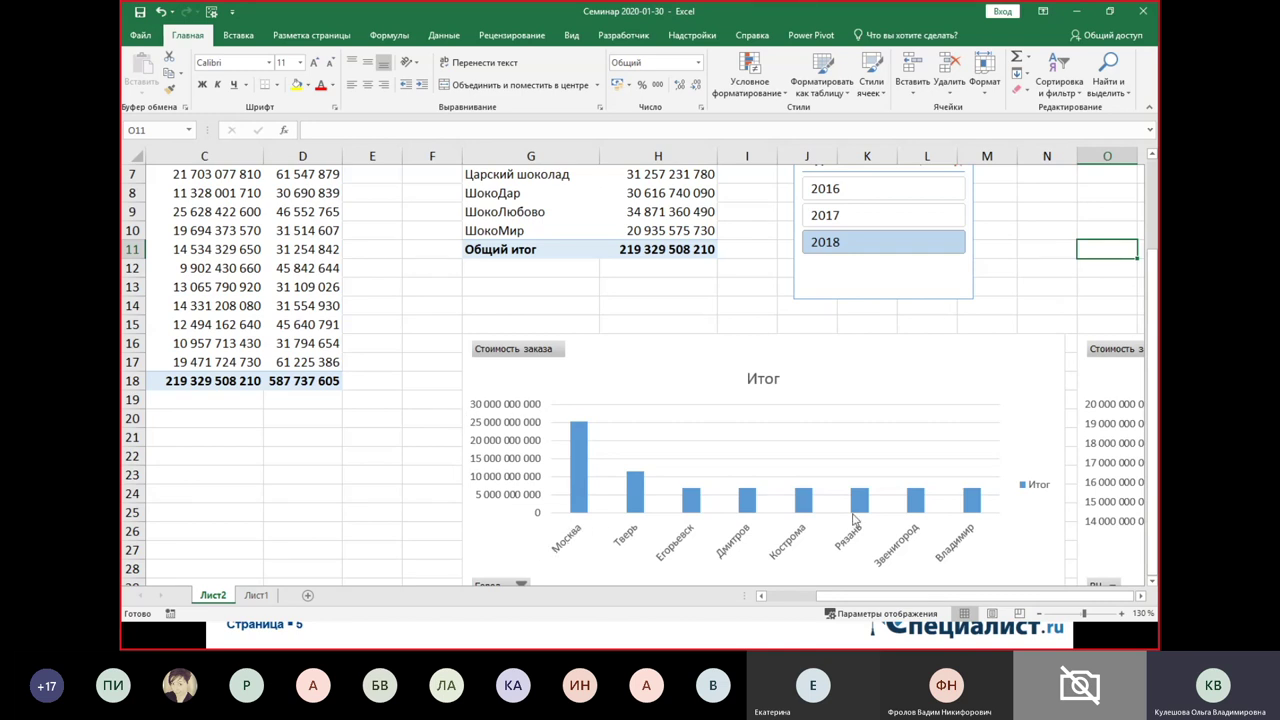
pyautogui.click(866, 216)
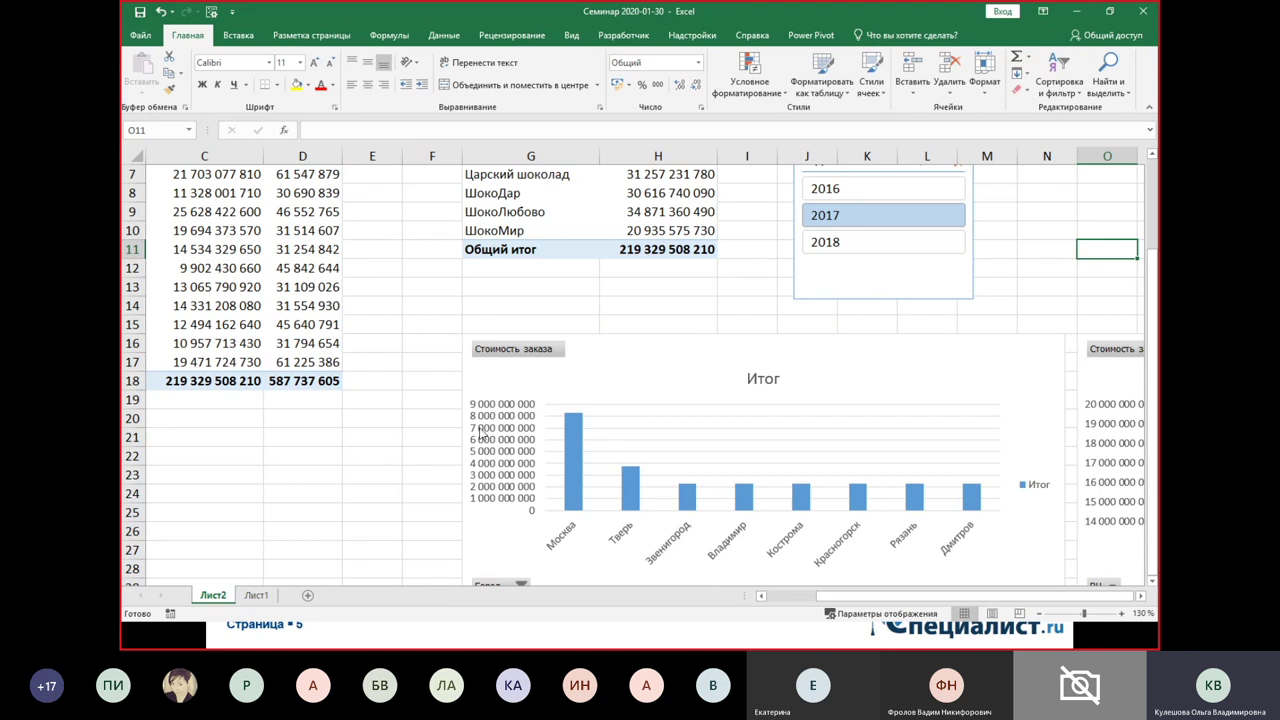
pyautogui.click(860, 188)
pyautogui.keyDown('ctrl'); pyautogui.click(860, 215); pyautogui.keyUp('ctrl')
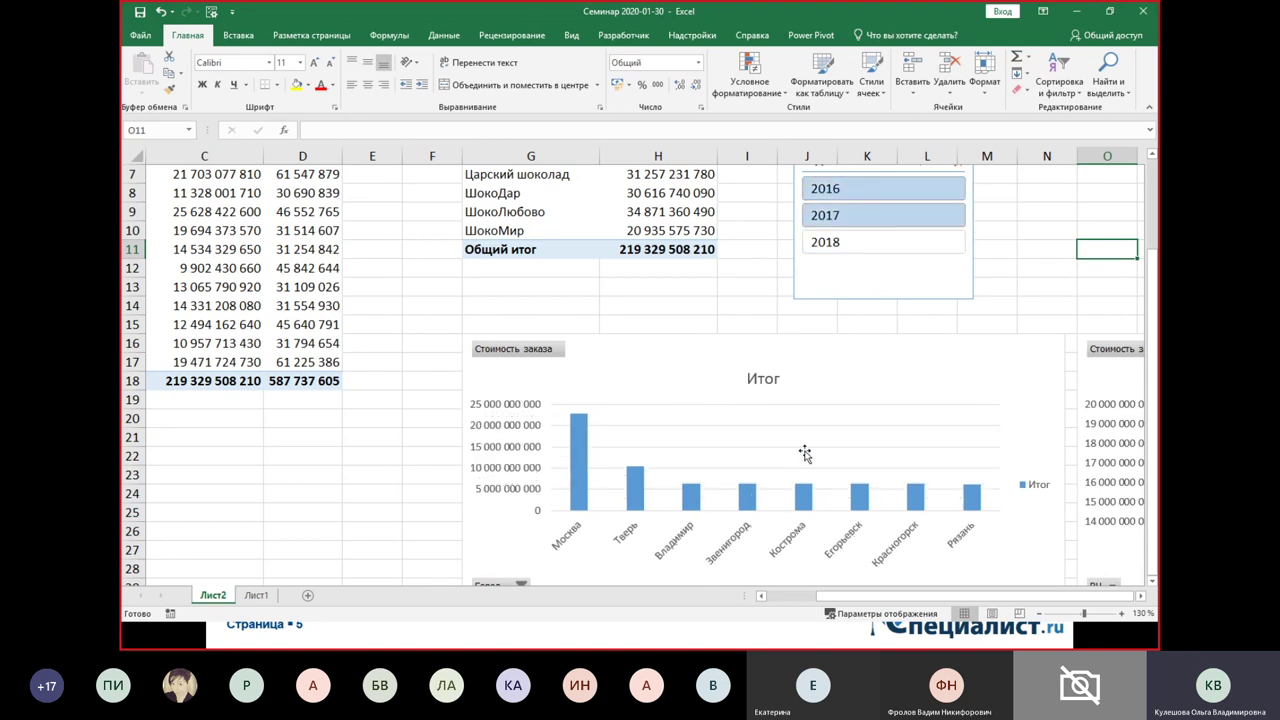
pyautogui.scroll(1, 870, 470)
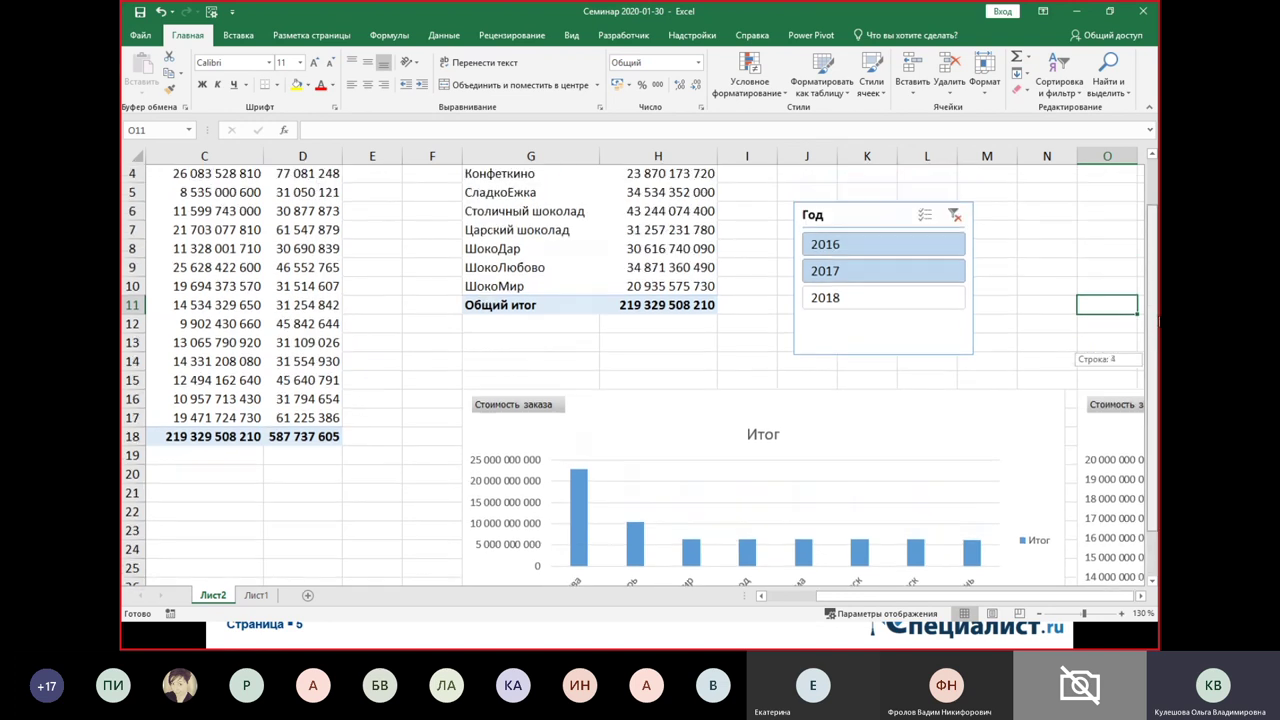
pyautogui.click(1038, 613)
pyautogui.click(1038, 613)
pyautogui.click(1038, 613)
pyautogui.click(1038, 613)
pyautogui.click(1038, 613)
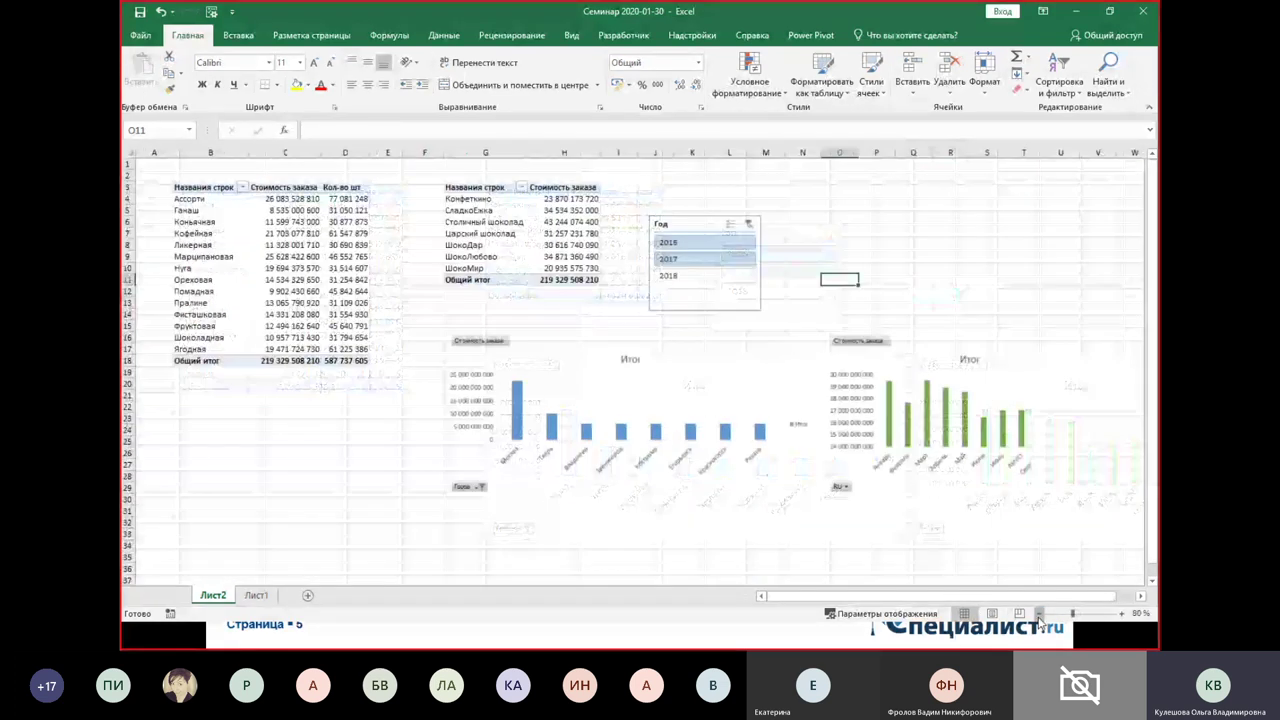
pyautogui.click(745, 223)
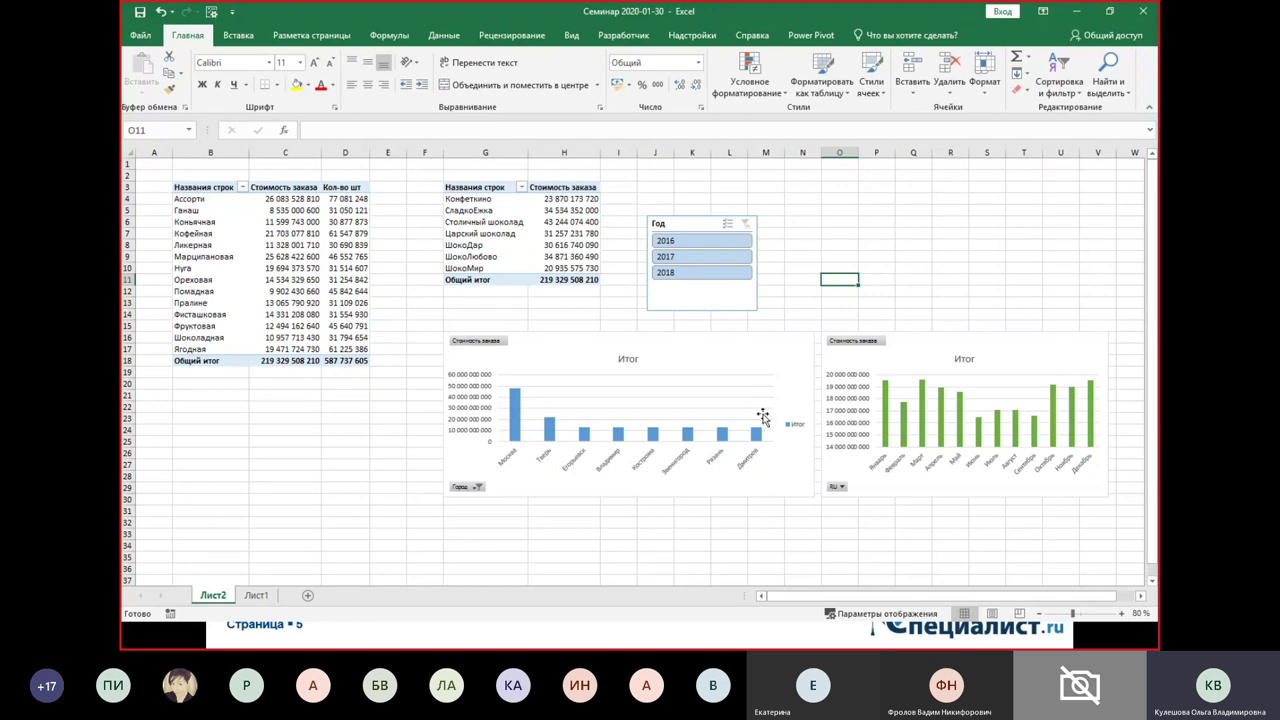
# - Connect the Год slicer to Диаграмма 2, Сводная таблица1 and Сводная таблица2
pyautogui.rightClick(688, 220)
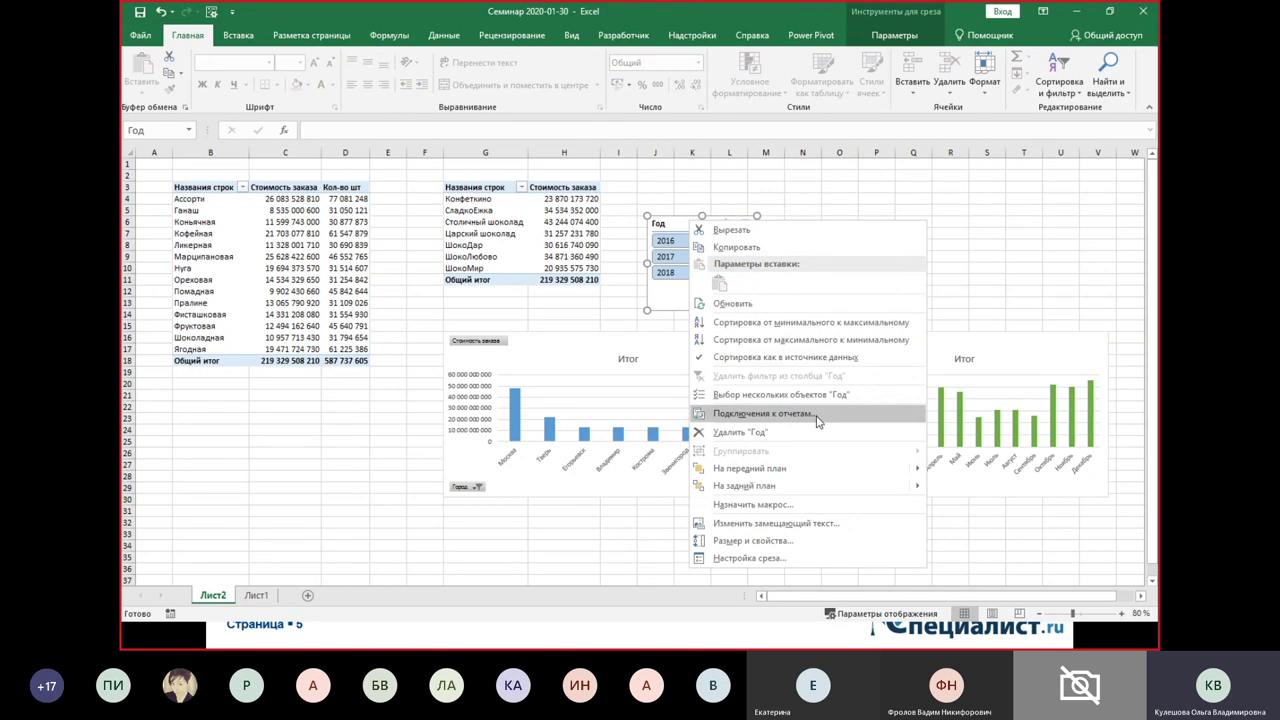
pyautogui.click(818, 421)
pyautogui.click(653, 434)
pyautogui.click(653, 447)
pyautogui.click(653, 460)
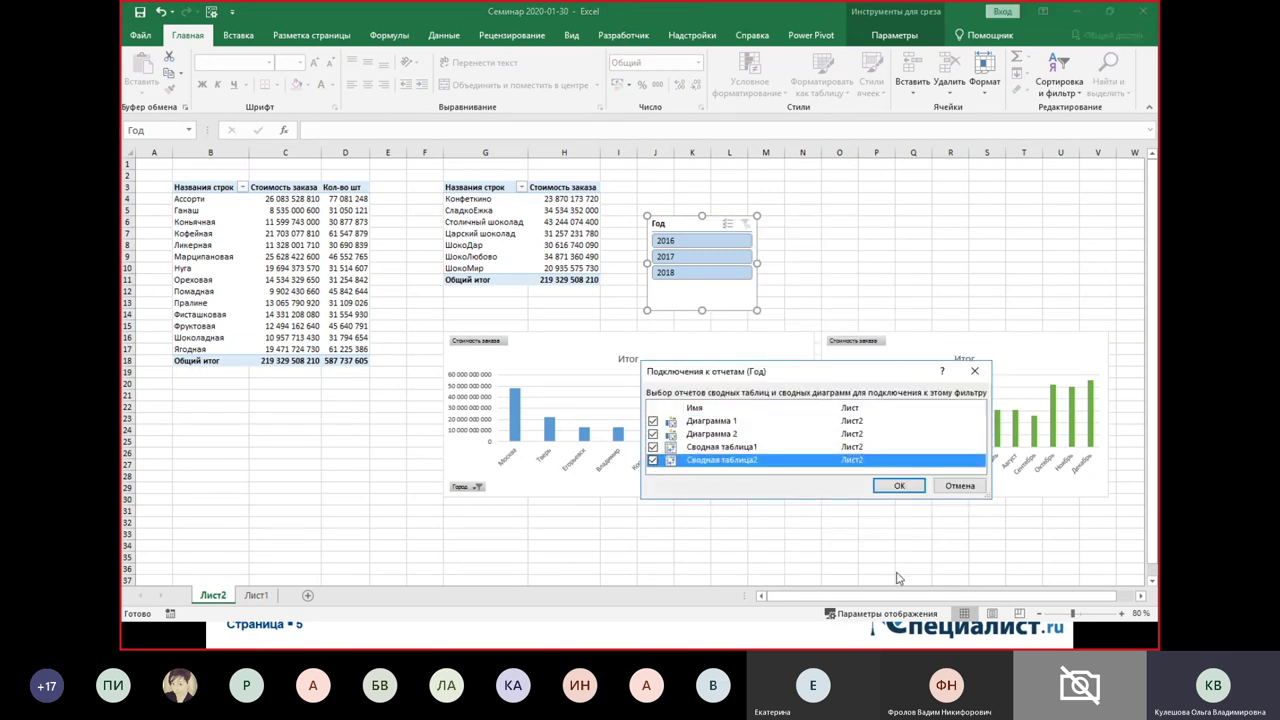
pyautogui.click(899, 486)
pyautogui.press('Escape')
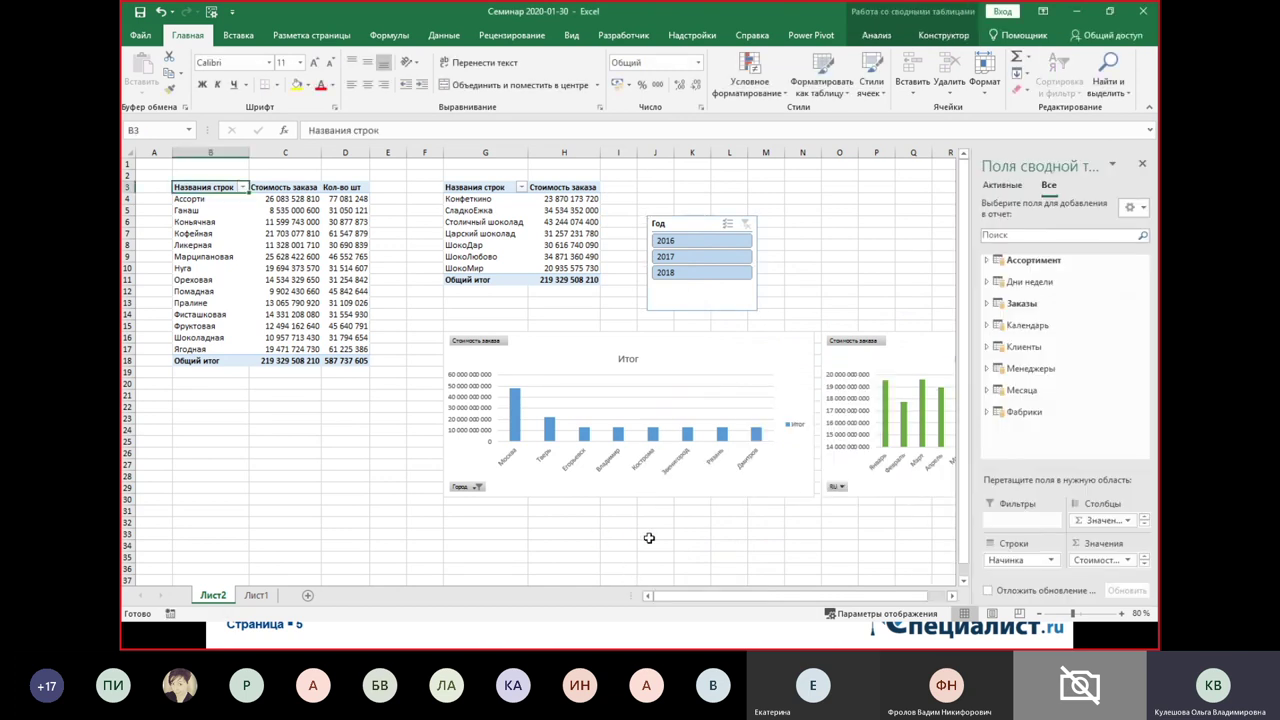
pyautogui.click(1142, 164)
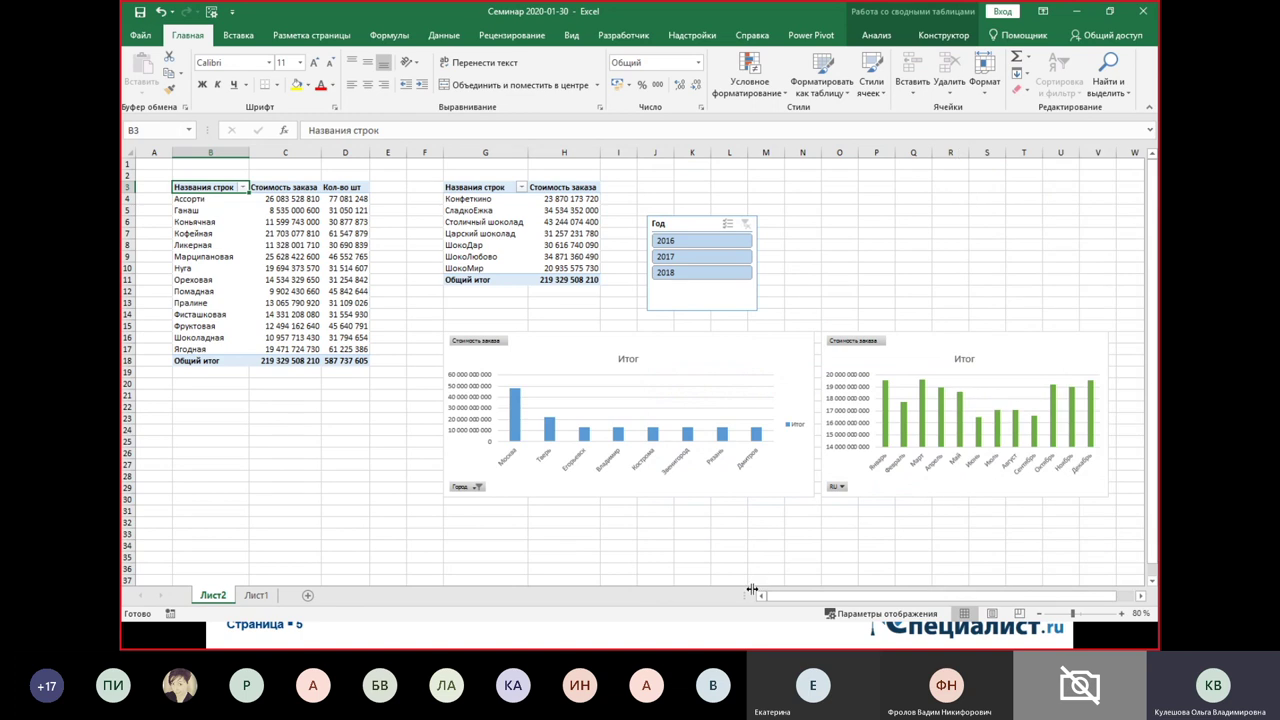
# - Place both charts under the tables and test the slicer with 2016, 2017 and 2018
pyautogui.moveTo(704, 350); pyautogui.dragTo(639, 362)
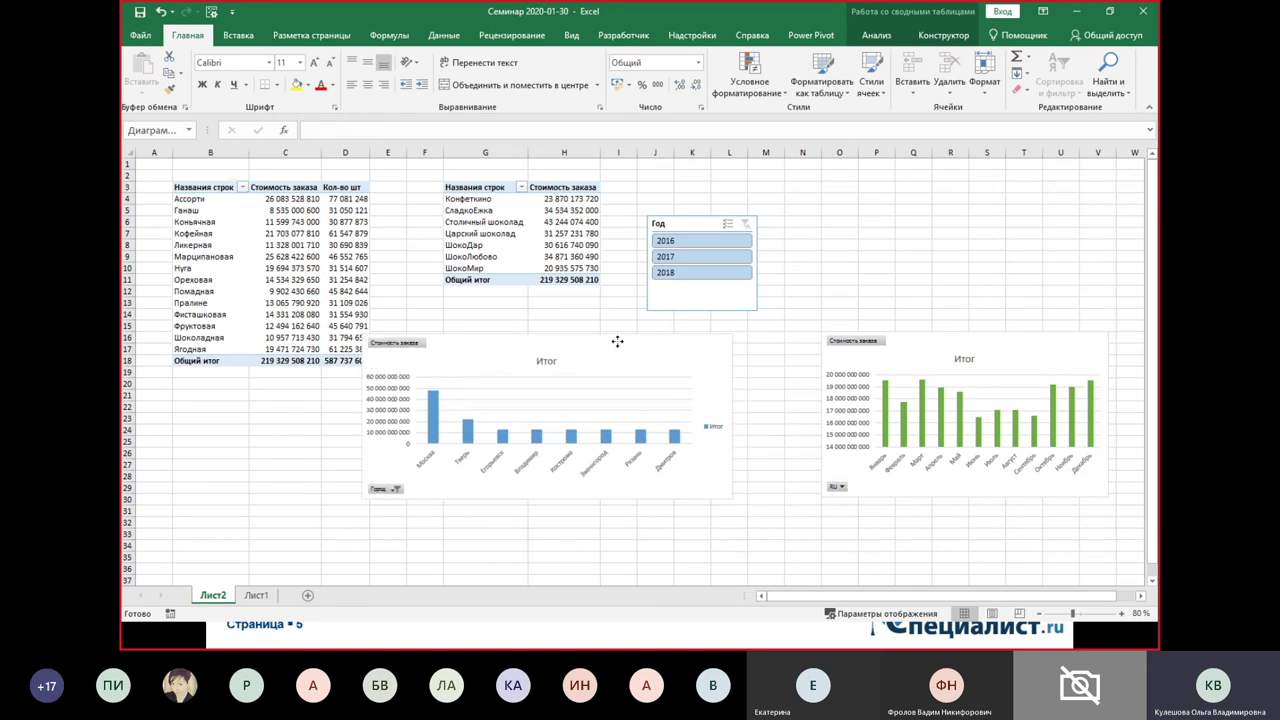
pyautogui.moveTo(955, 345); pyautogui.dragTo(880, 329)
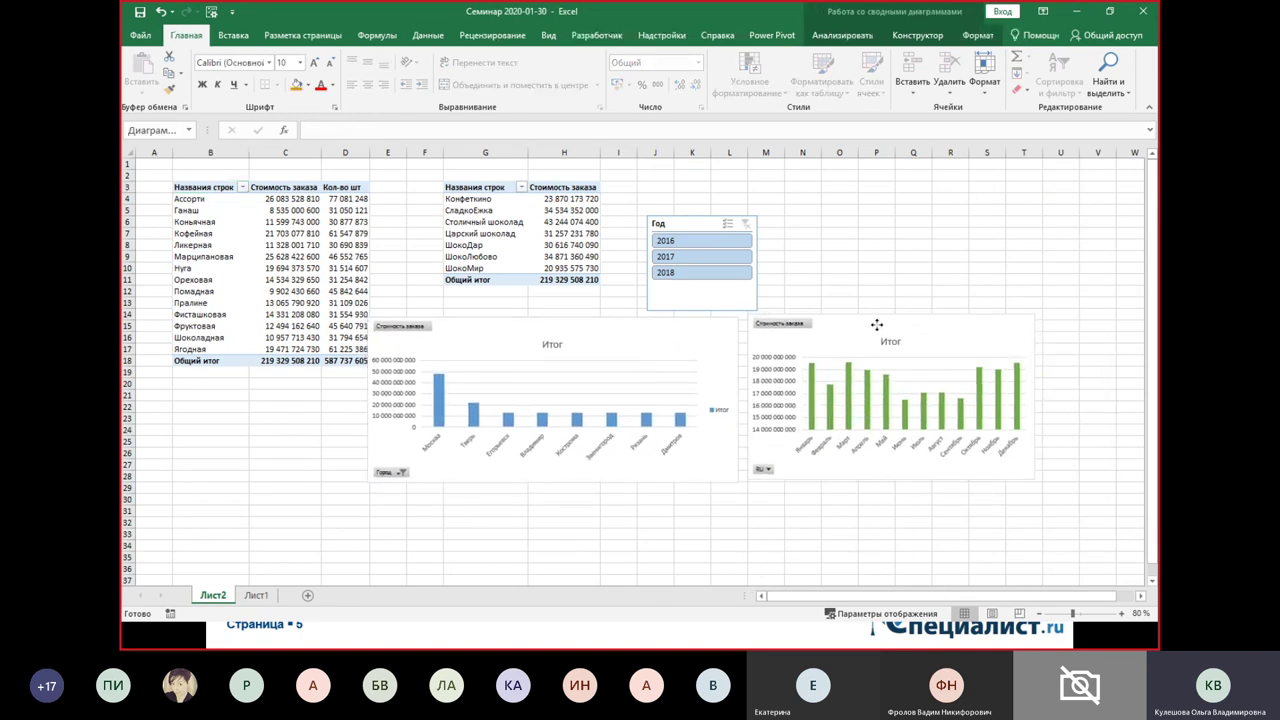
pyautogui.click(704, 242)
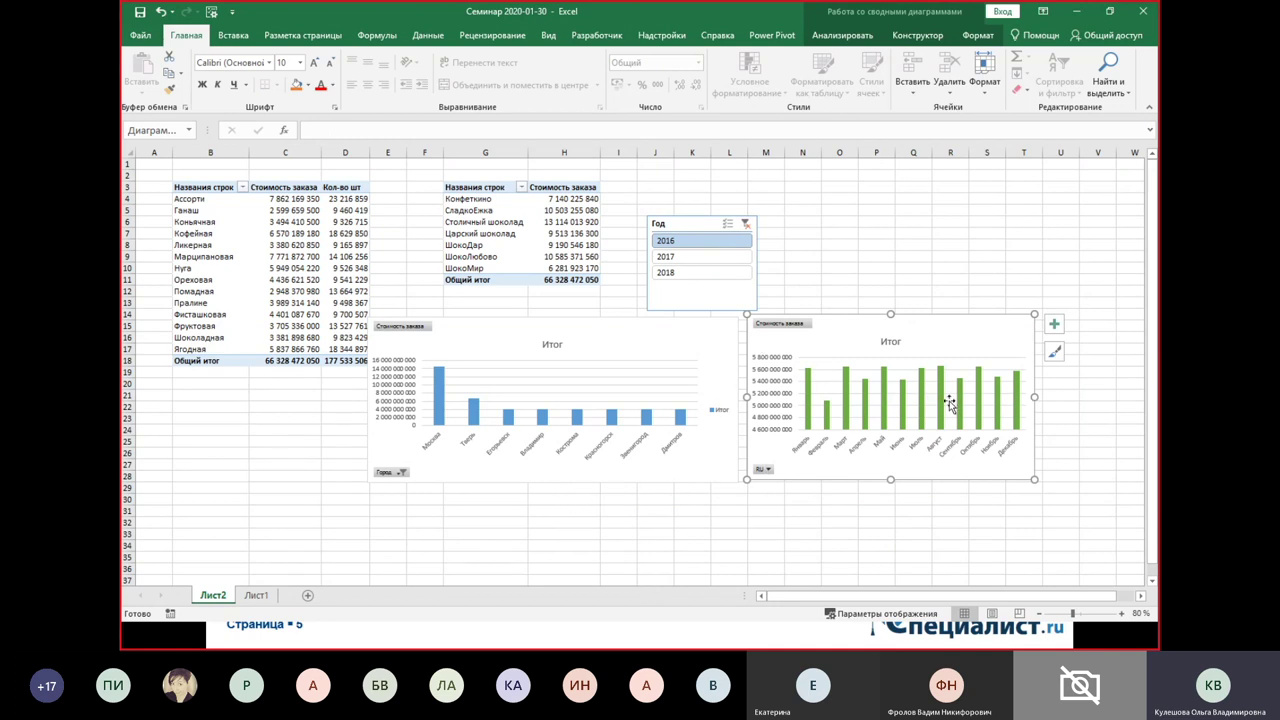
pyautogui.click(686, 259)
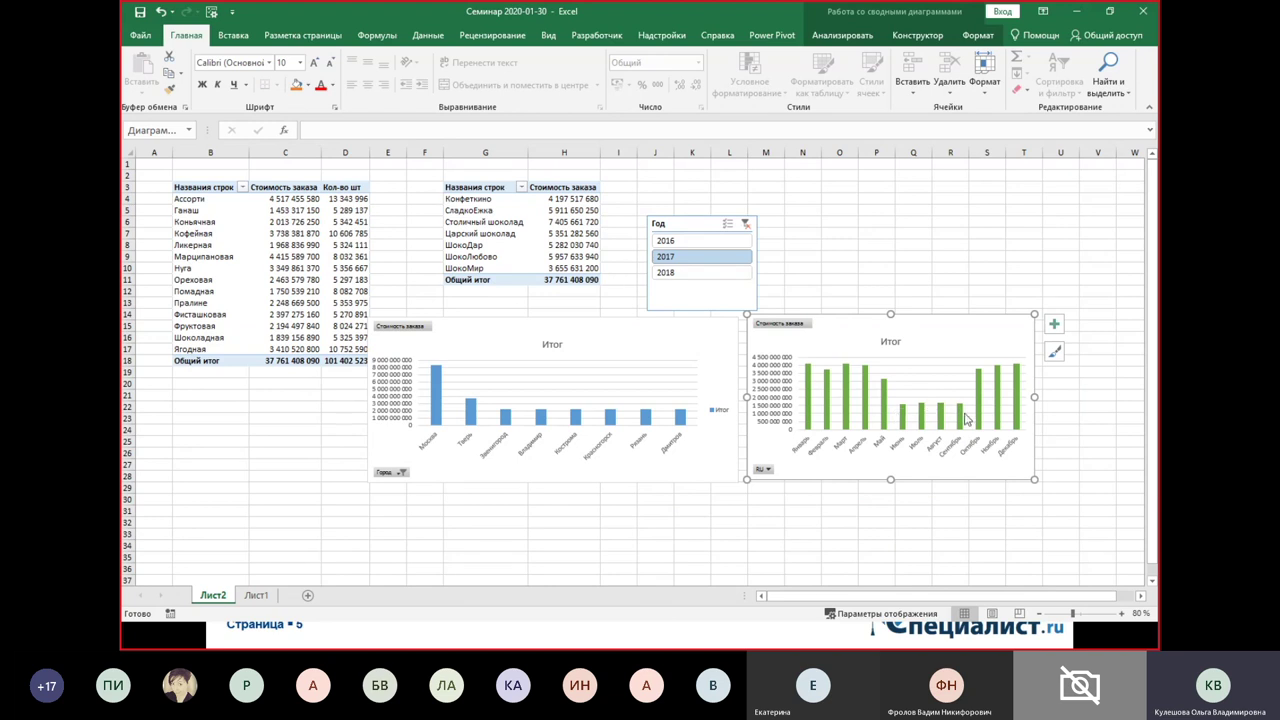
pyautogui.click(695, 243)
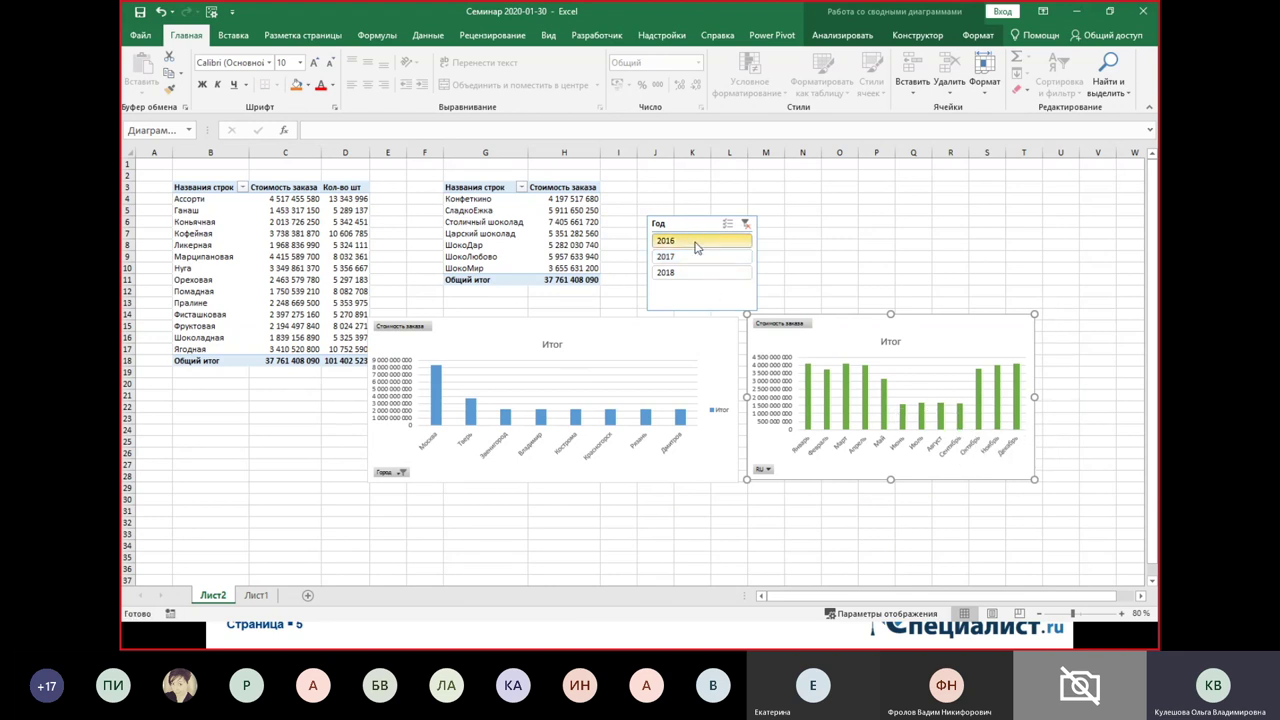
pyautogui.click(699, 273)
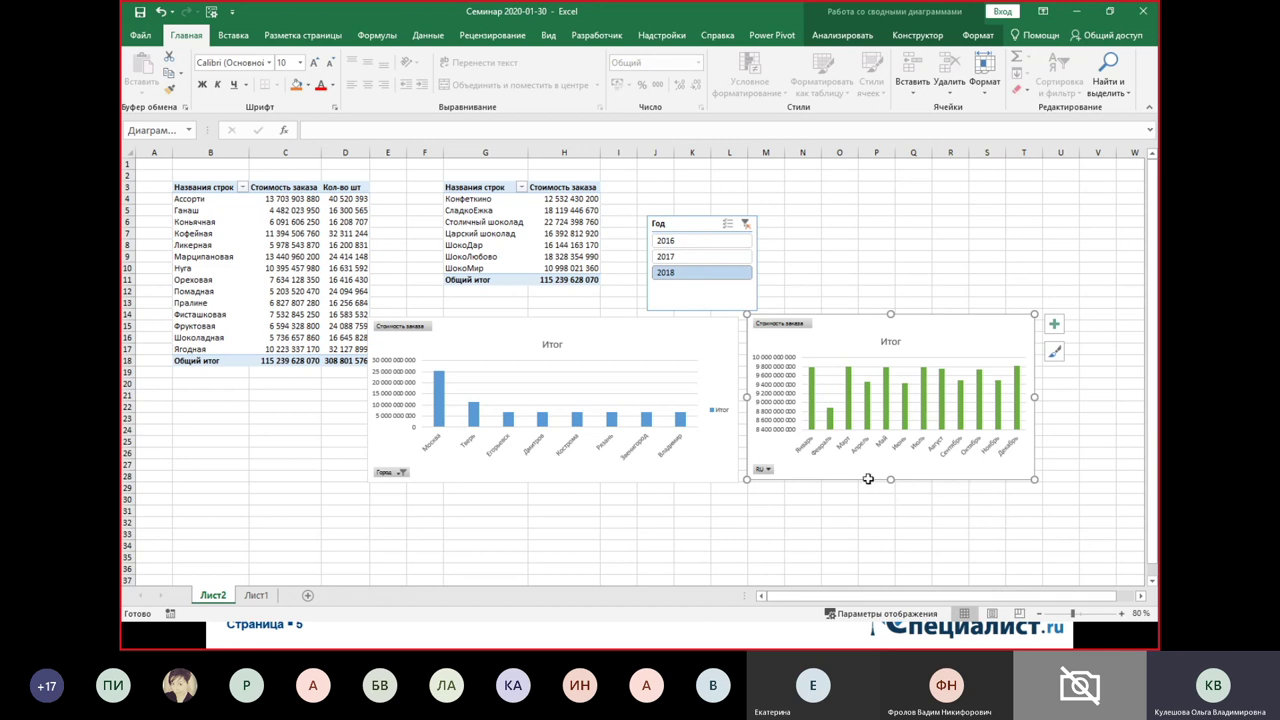
pyautogui.click(712, 256)
pyautogui.click(720, 241)
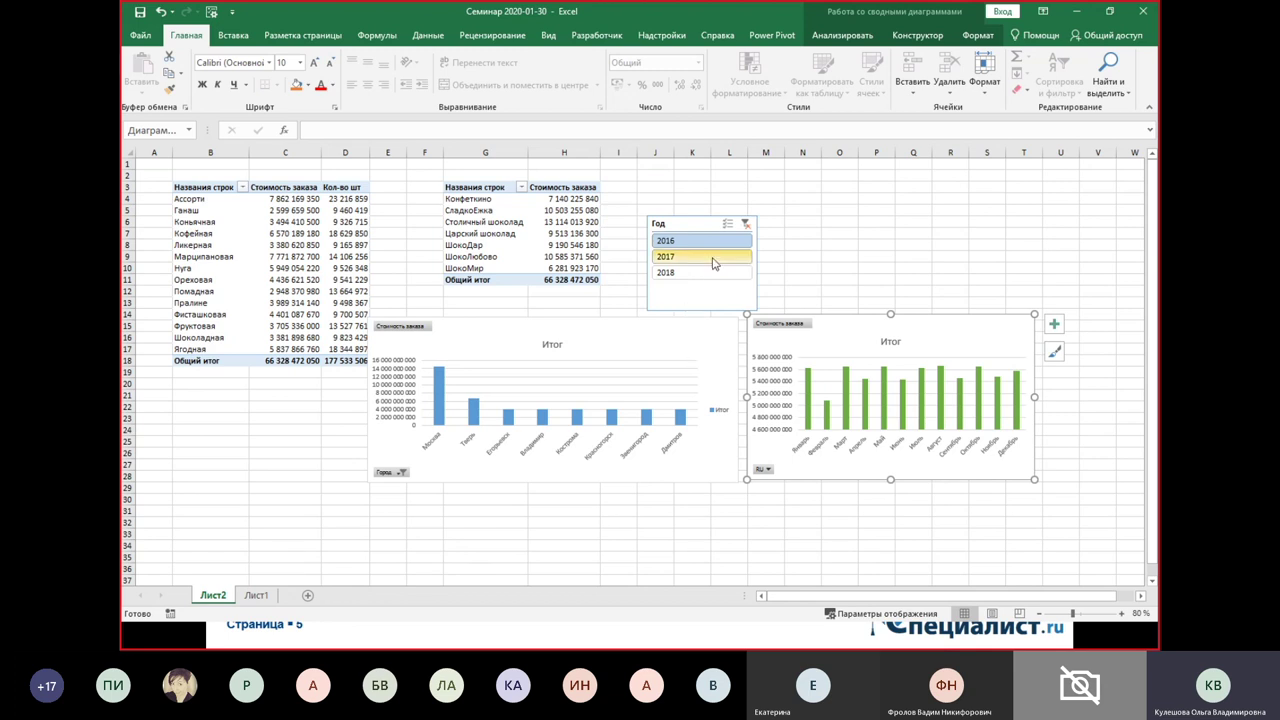
# - Clear the year filter and align the blue and green charts
pyautogui.click(745, 223)
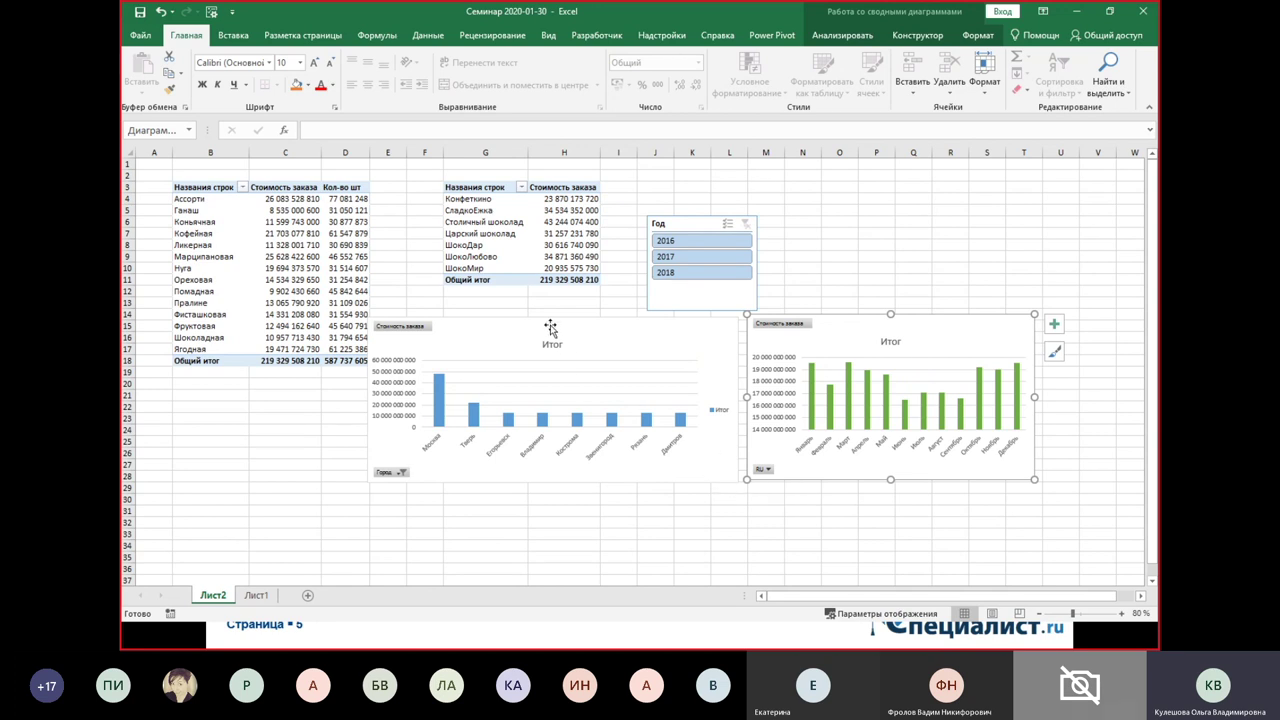
pyautogui.moveTo(570, 328); pyautogui.dragTo(592, 337)
pyautogui.moveTo(946, 330); pyautogui.dragTo(959, 337)
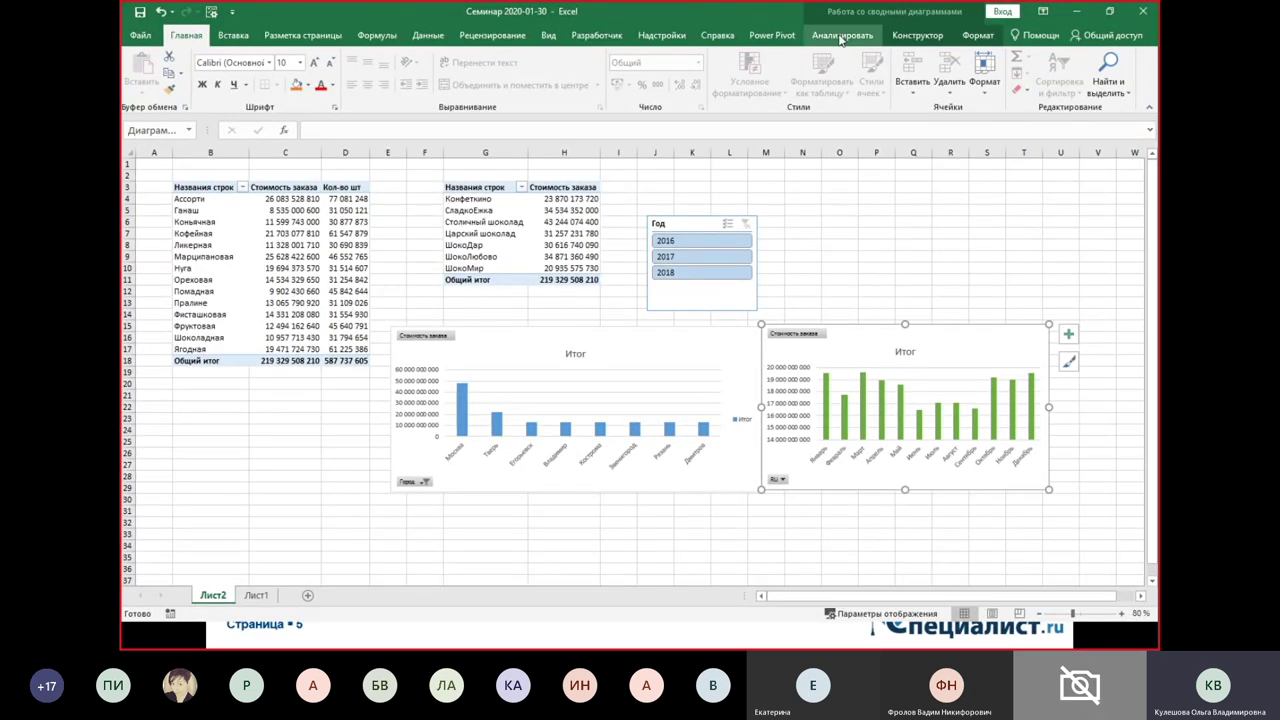
# - Open the Power Pivot data model on the Заказы table and select the Кол-во шт measure
pyautogui.click(791, 37)
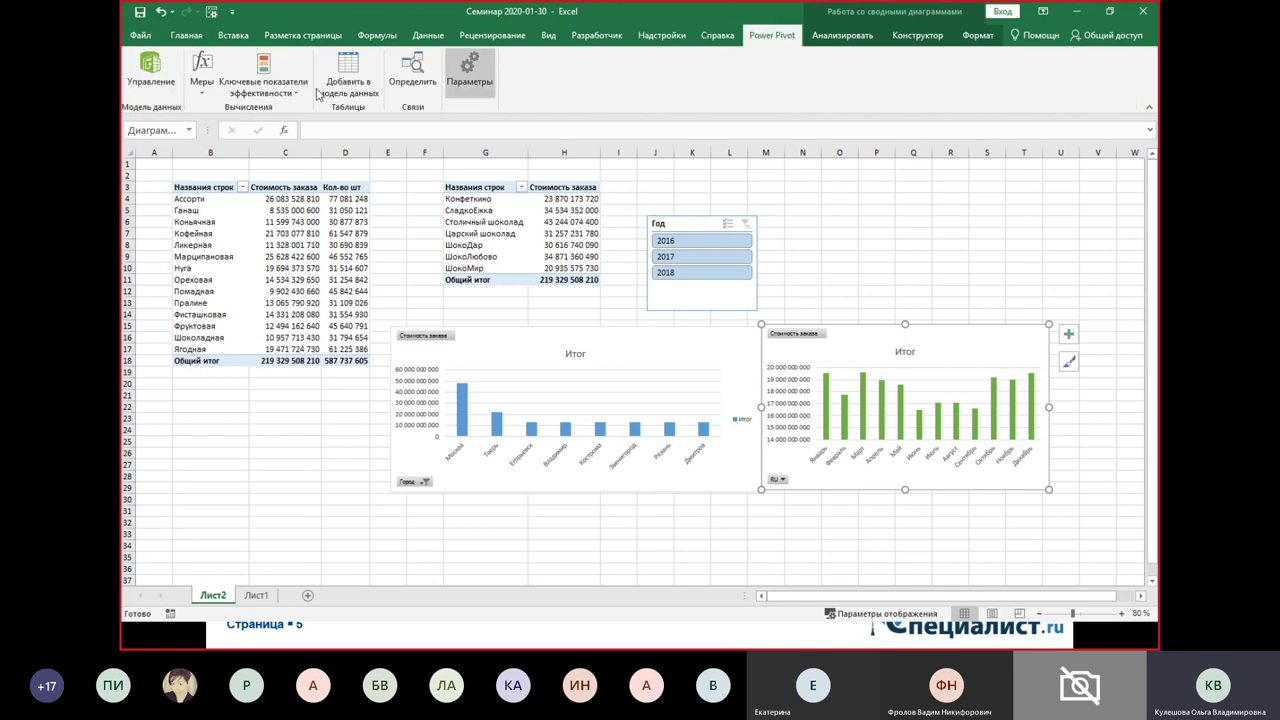
pyautogui.click(166, 73)
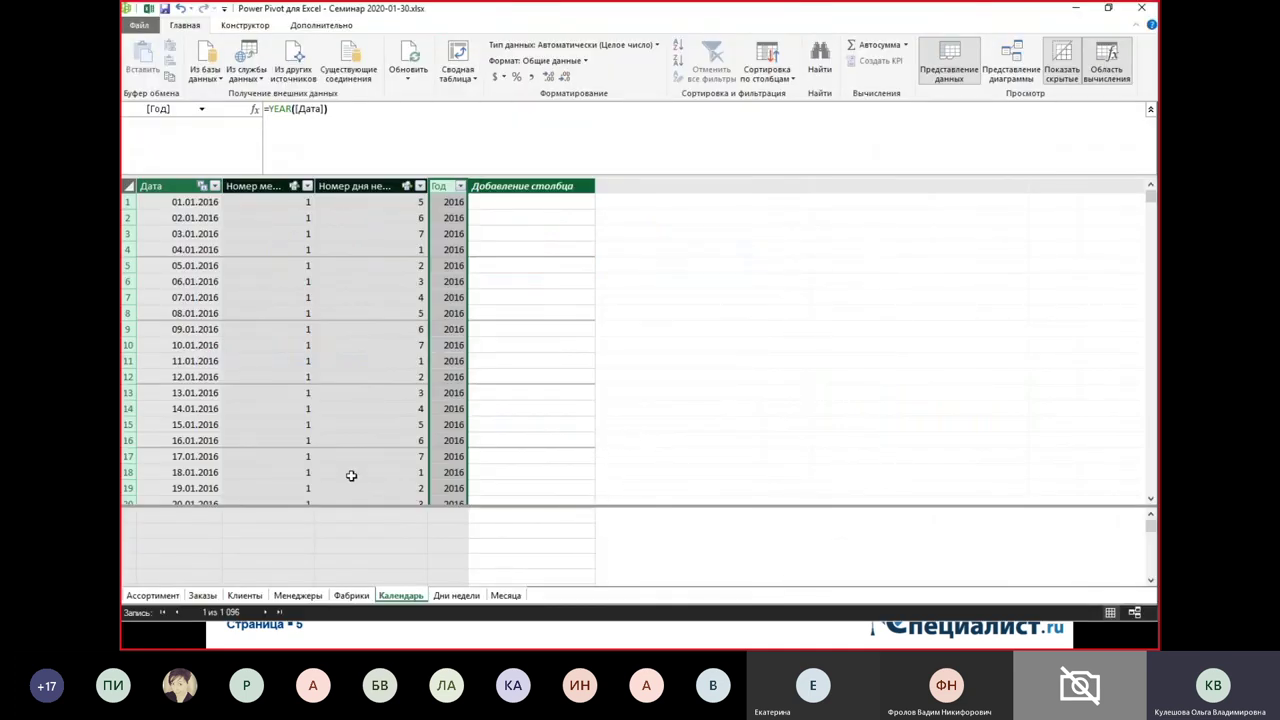
pyautogui.click(203, 595)
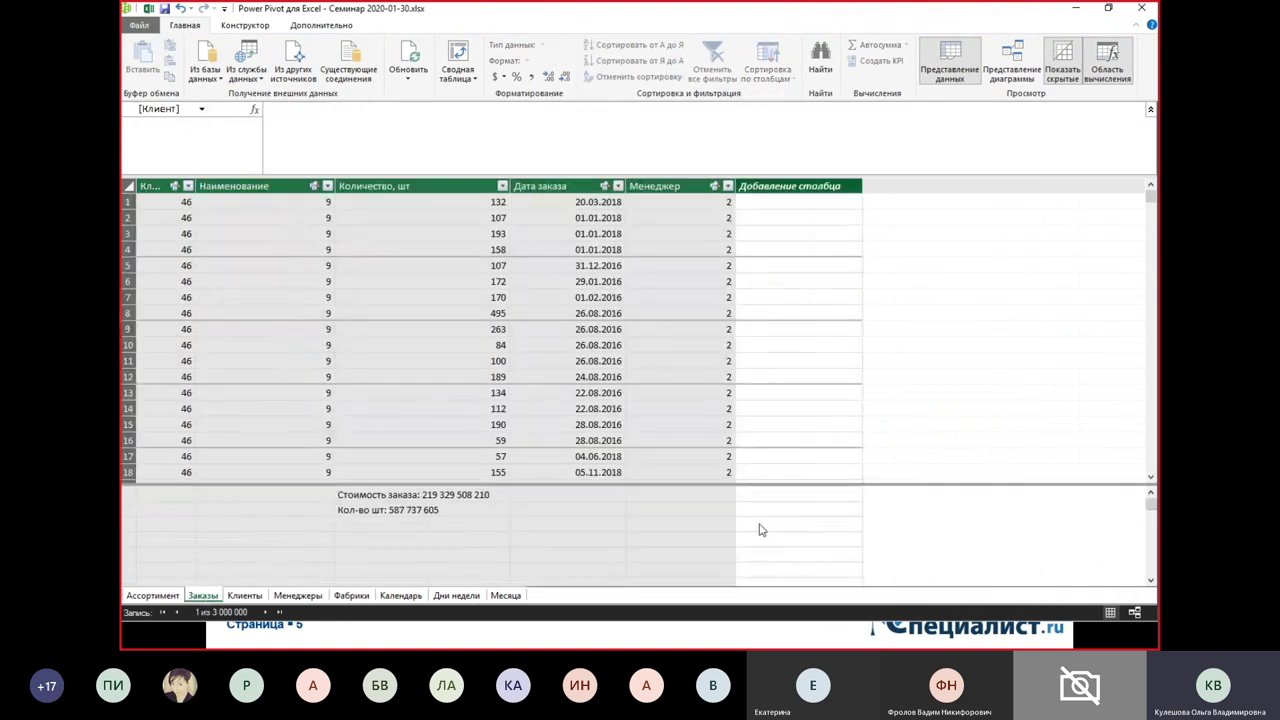
pyautogui.click(463, 514)
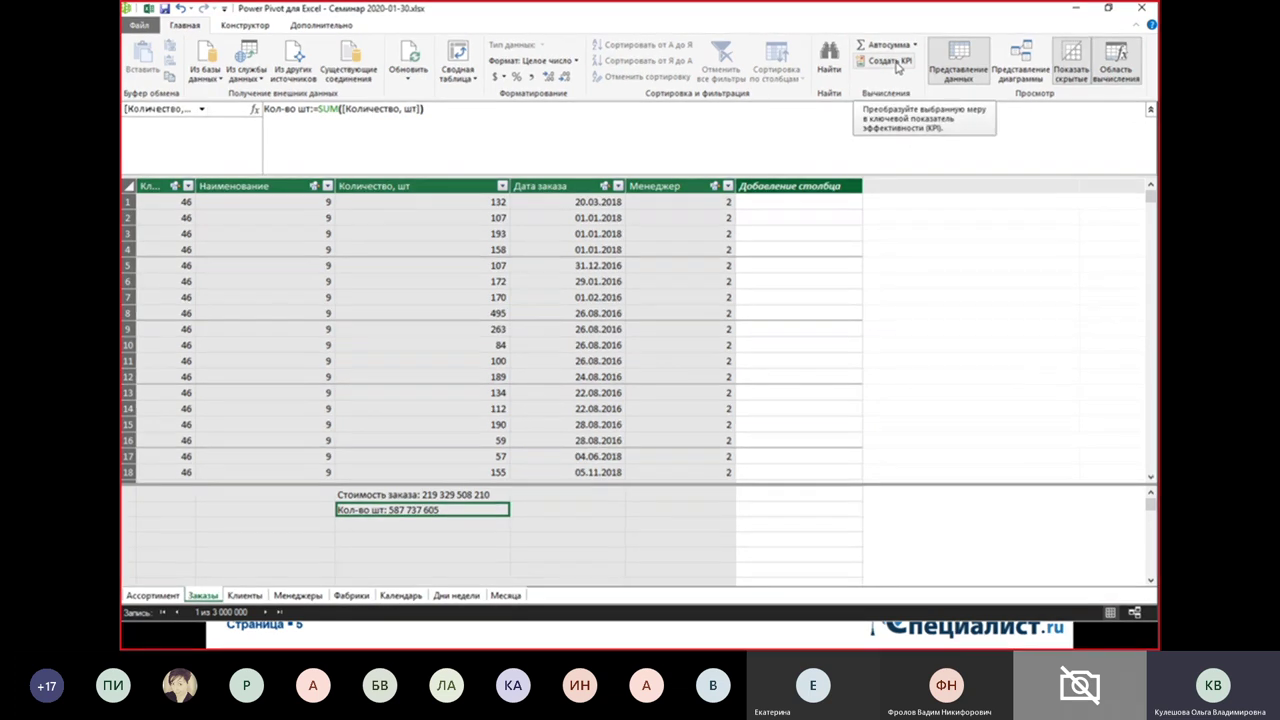
# - Create a KPI on Кол-во шт with an absolute target value of 60000
pyautogui.click(897, 66)
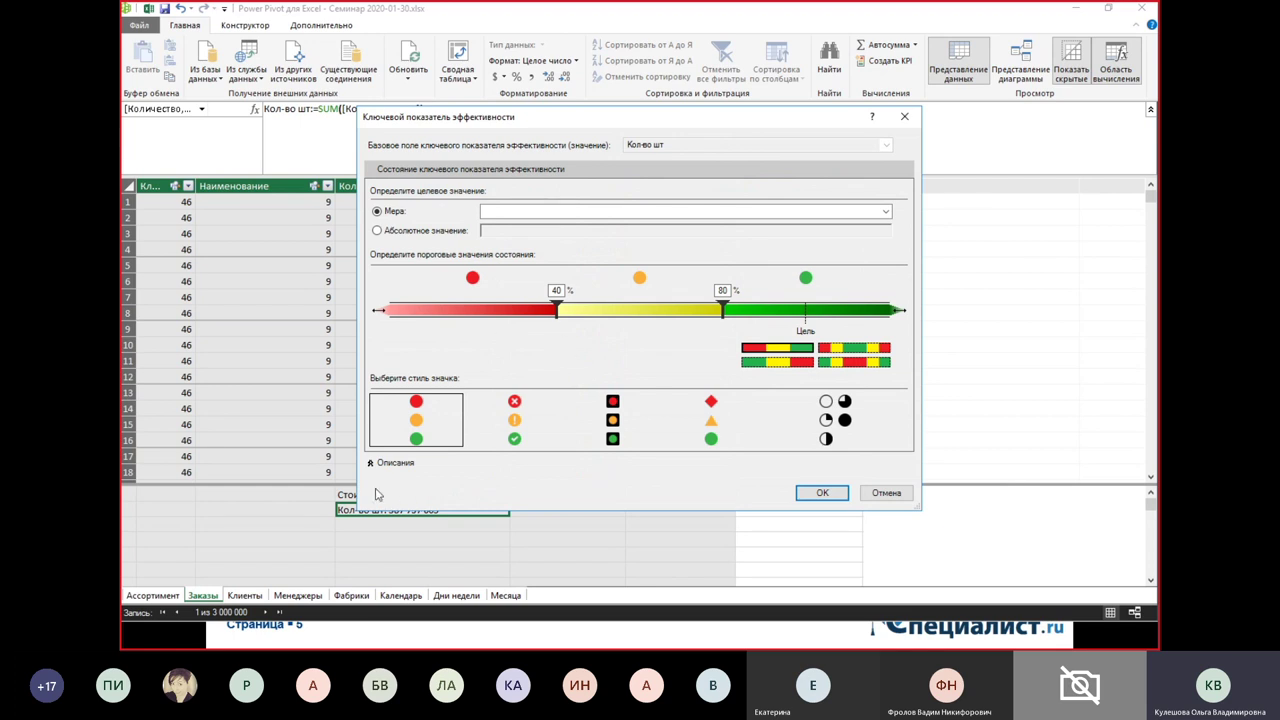
pyautogui.click(465, 232)
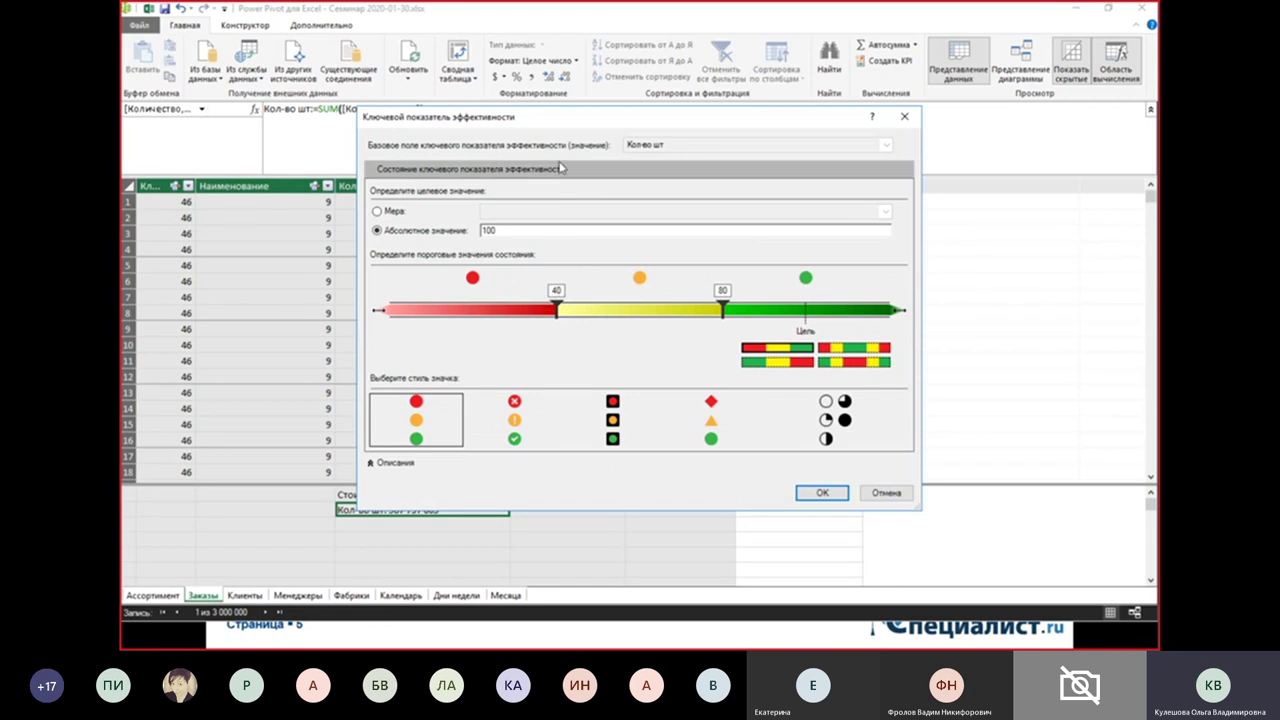
pyautogui.moveTo(543, 233); pyautogui.dragTo(476, 232)
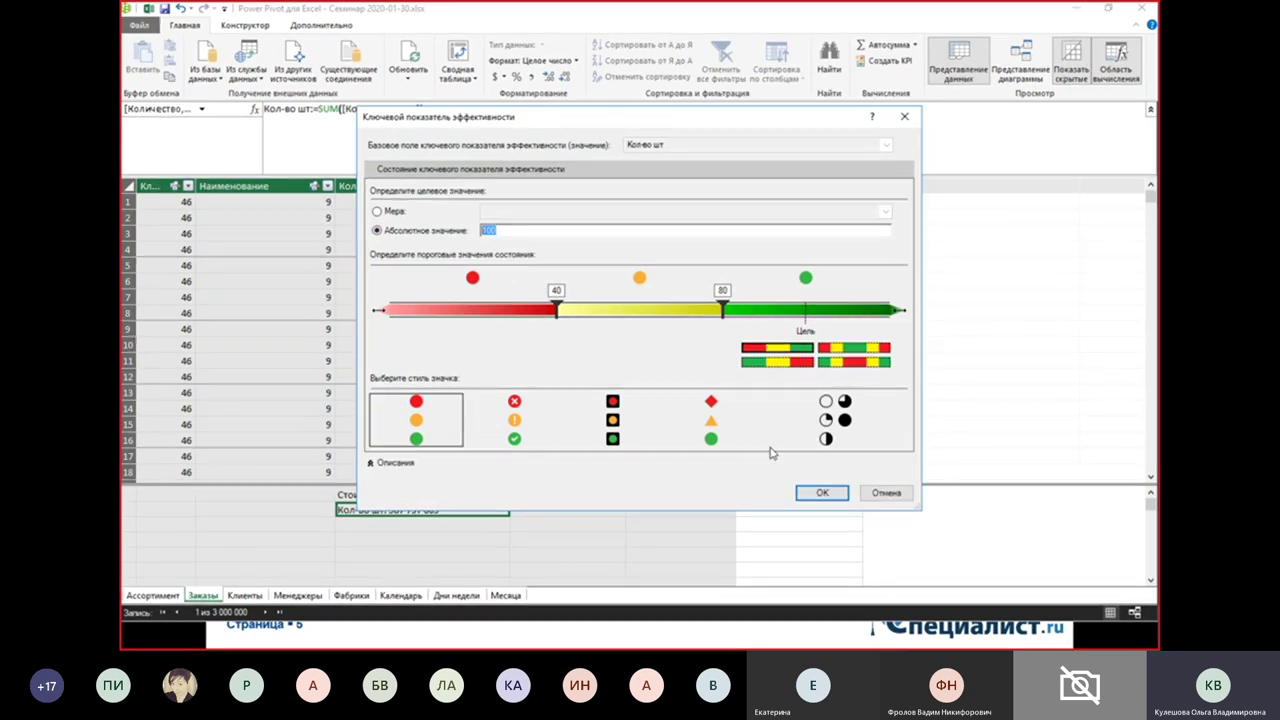
pyautogui.write('600')
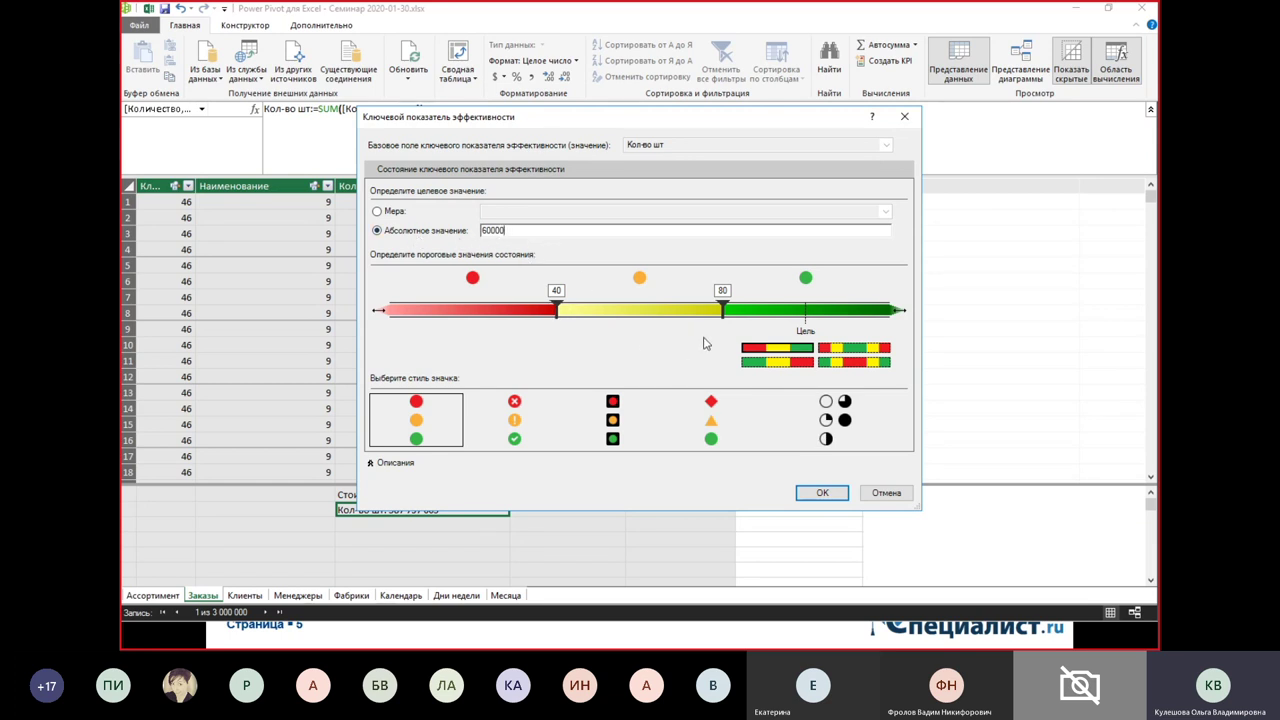
# - Set the KPI status thresholds to 33000 and 60000
pyautogui.click(557, 291)
pyautogui.moveTo(557, 290); pyautogui.dragTo(545, 290)
pyautogui.write('33000')
pyautogui.click(733, 290)
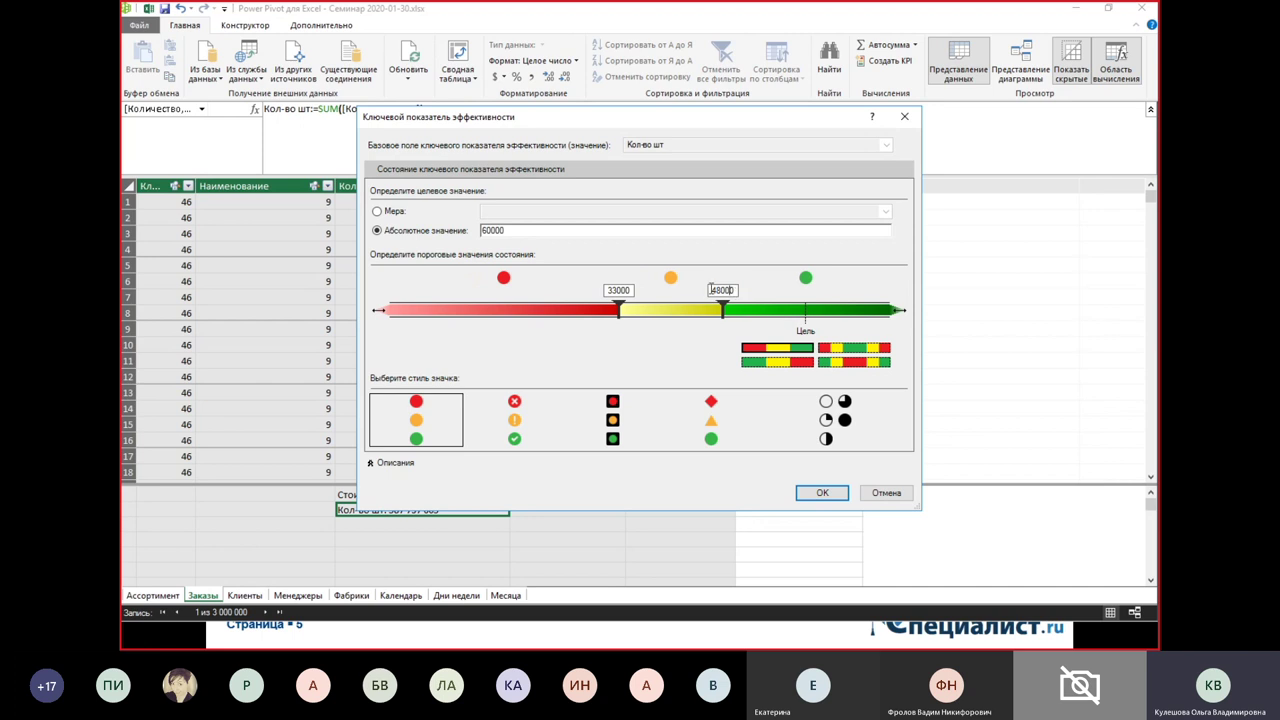
pyautogui.moveTo(722, 290); pyautogui.dragTo(711, 290)
pyautogui.write('6')
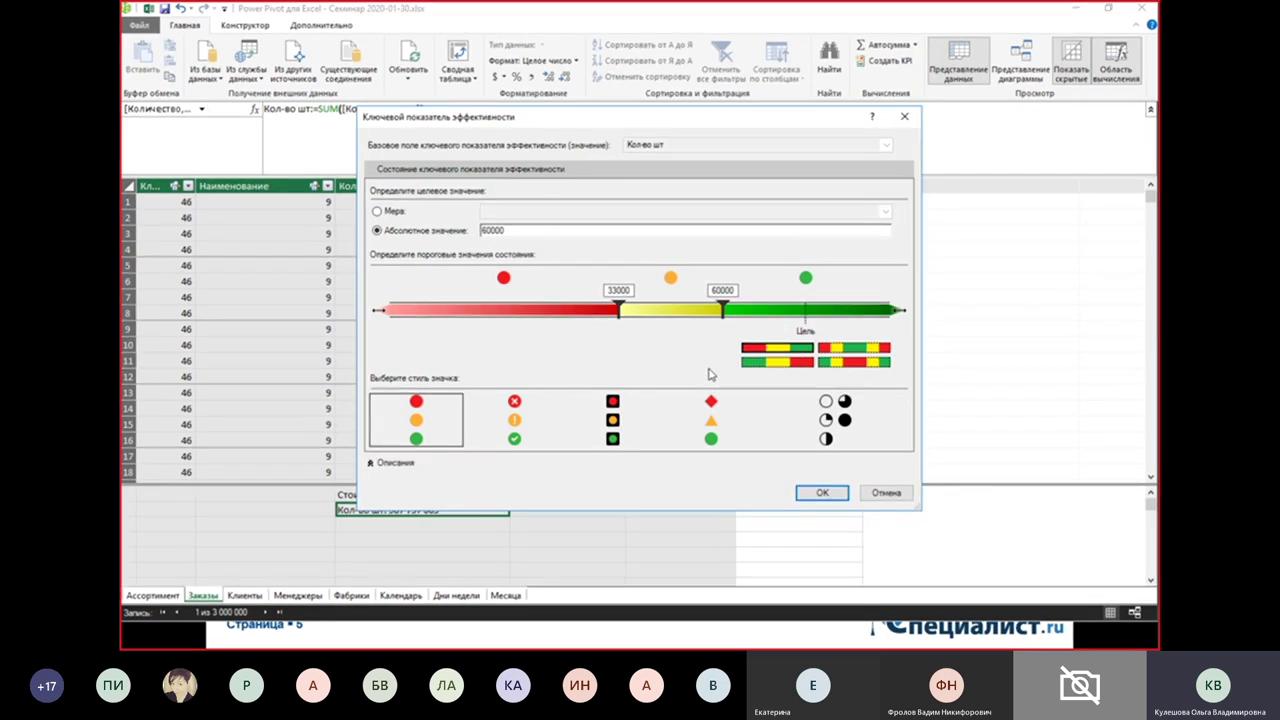
# - Choose the cross/exclamation/check icons in red-yellow-green order and confirm the KPI
pyautogui.click(518, 420)
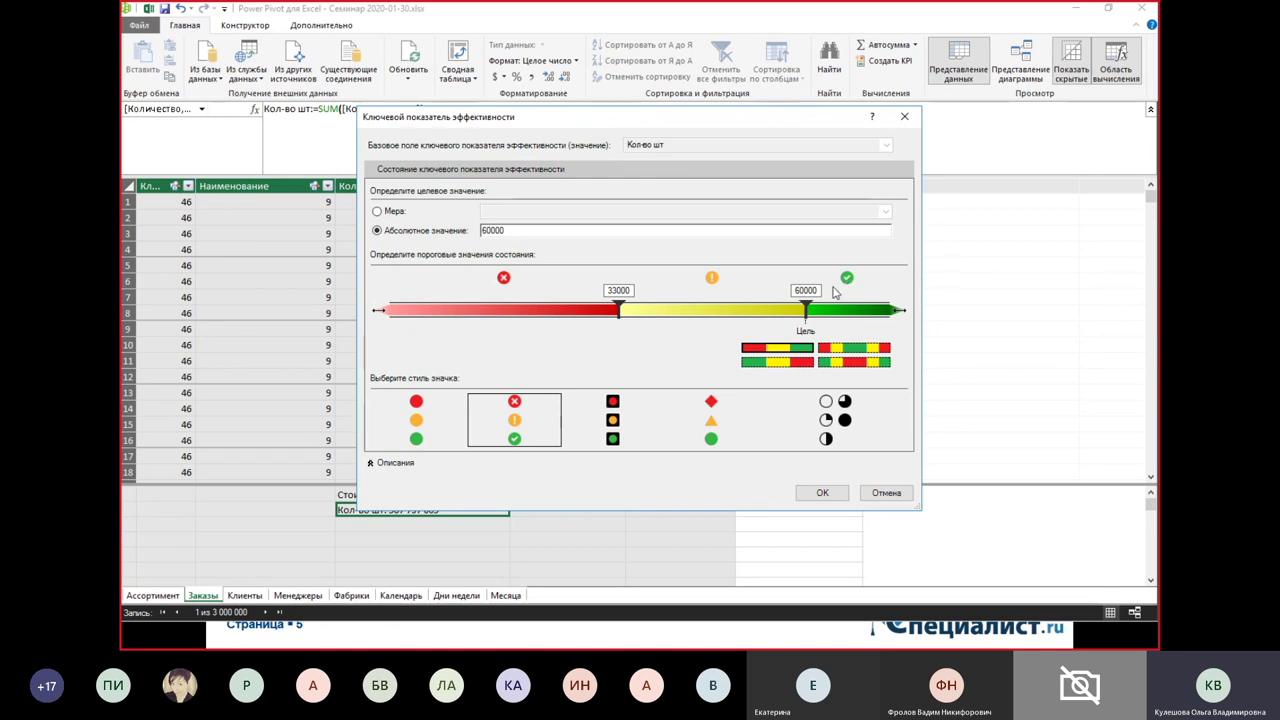
pyautogui.click(810, 365)
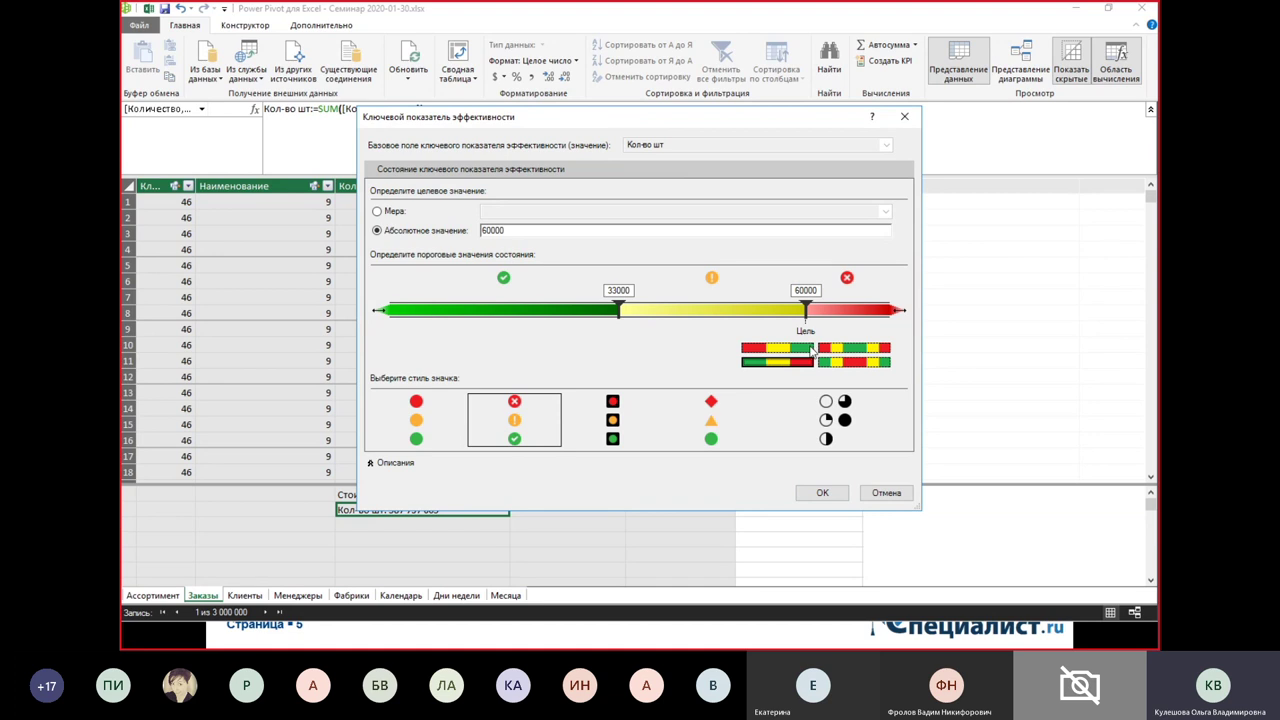
pyautogui.click(811, 349)
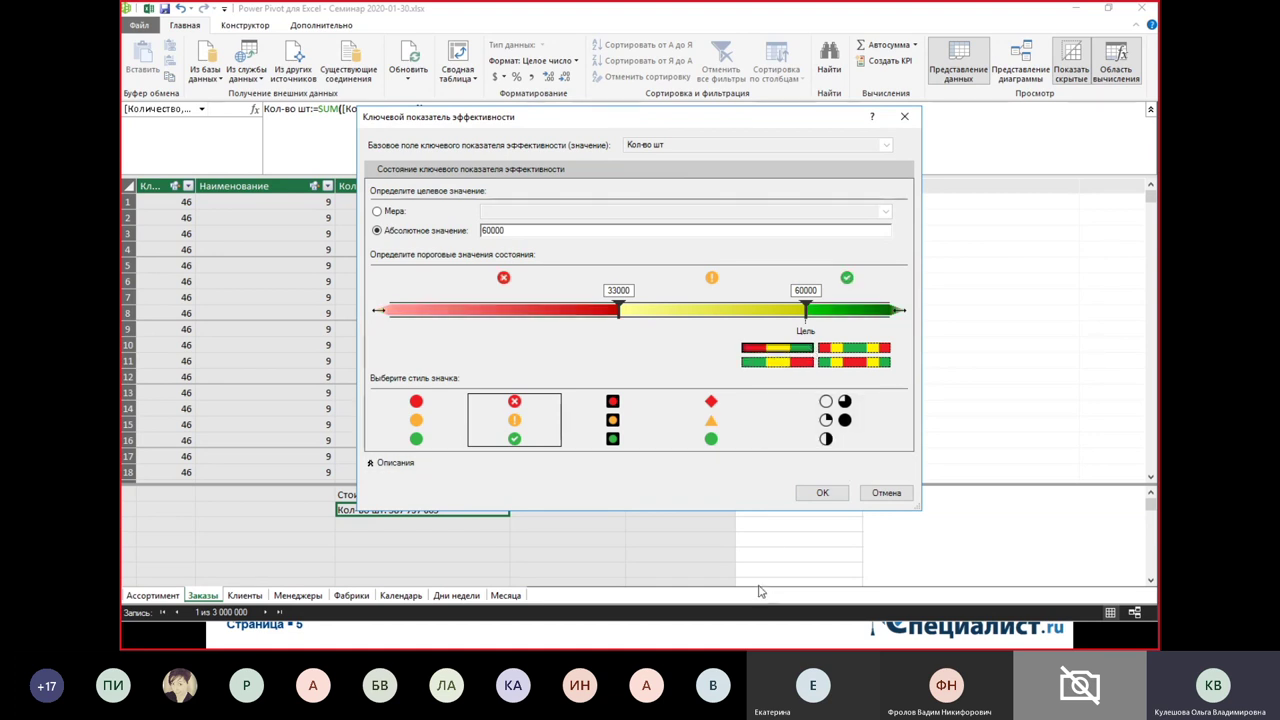
pyautogui.click(822, 493)
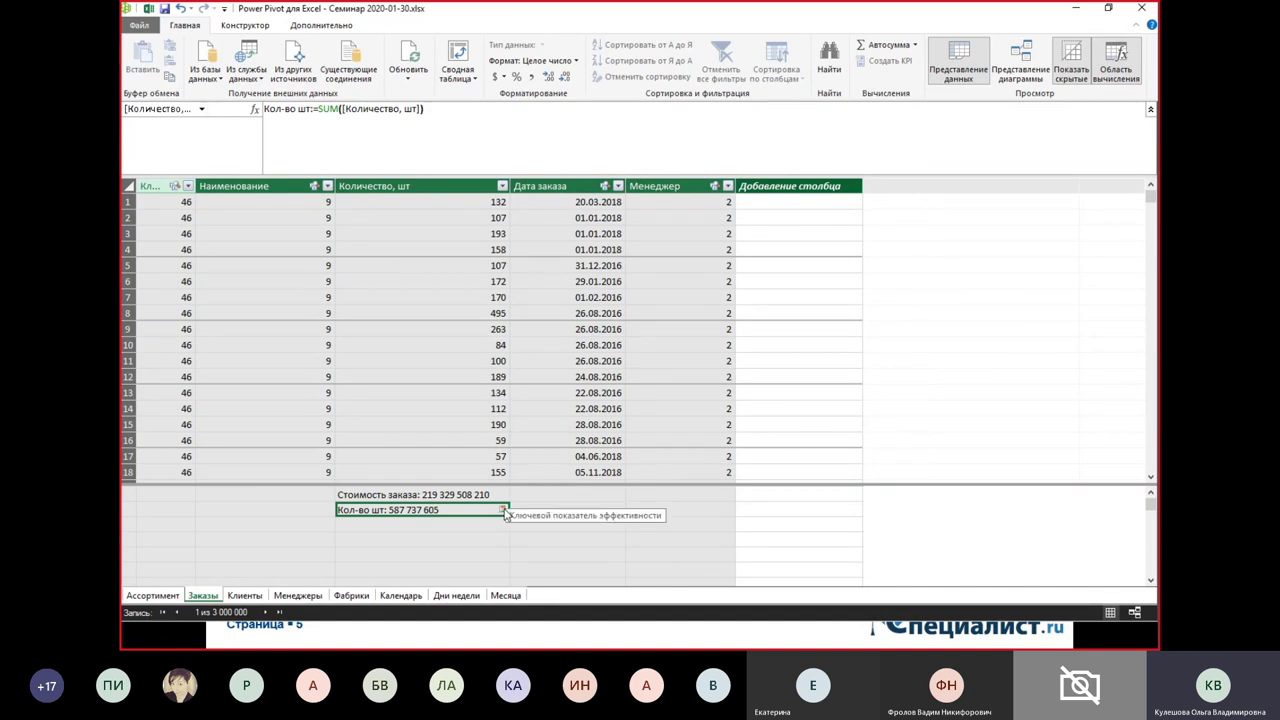
pyautogui.rightClick(505, 513)
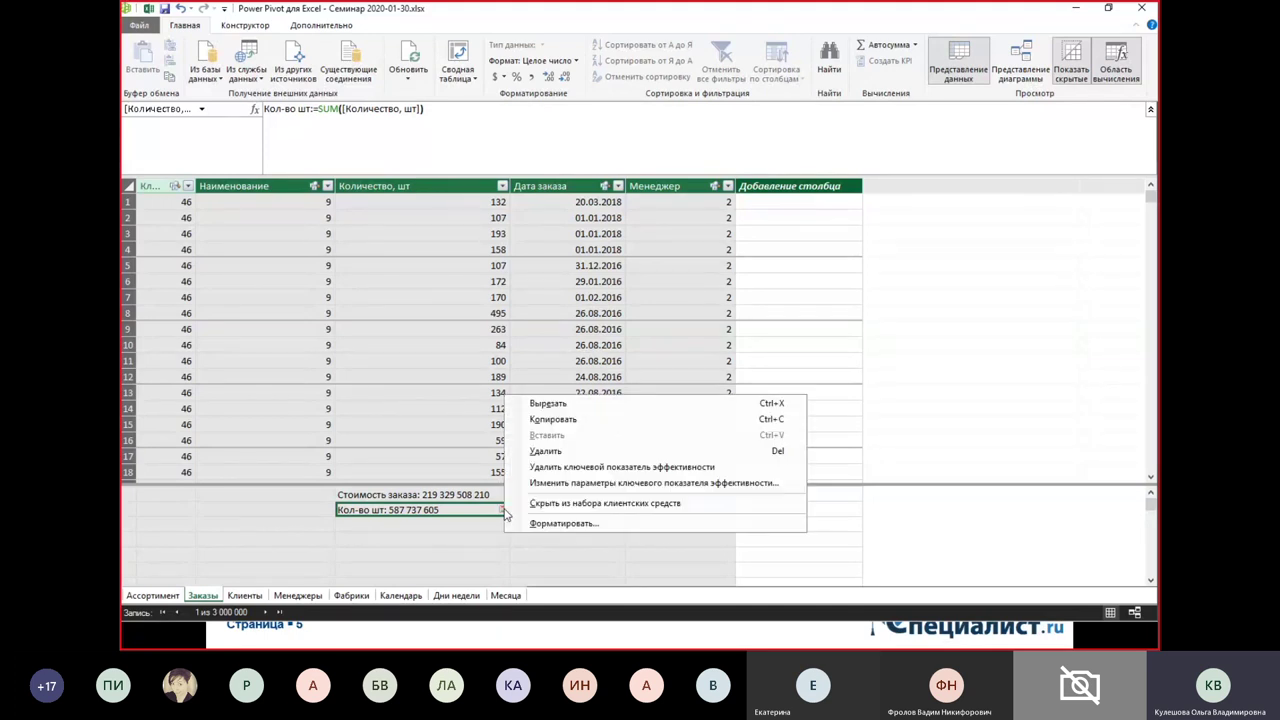
pyautogui.click(589, 484)
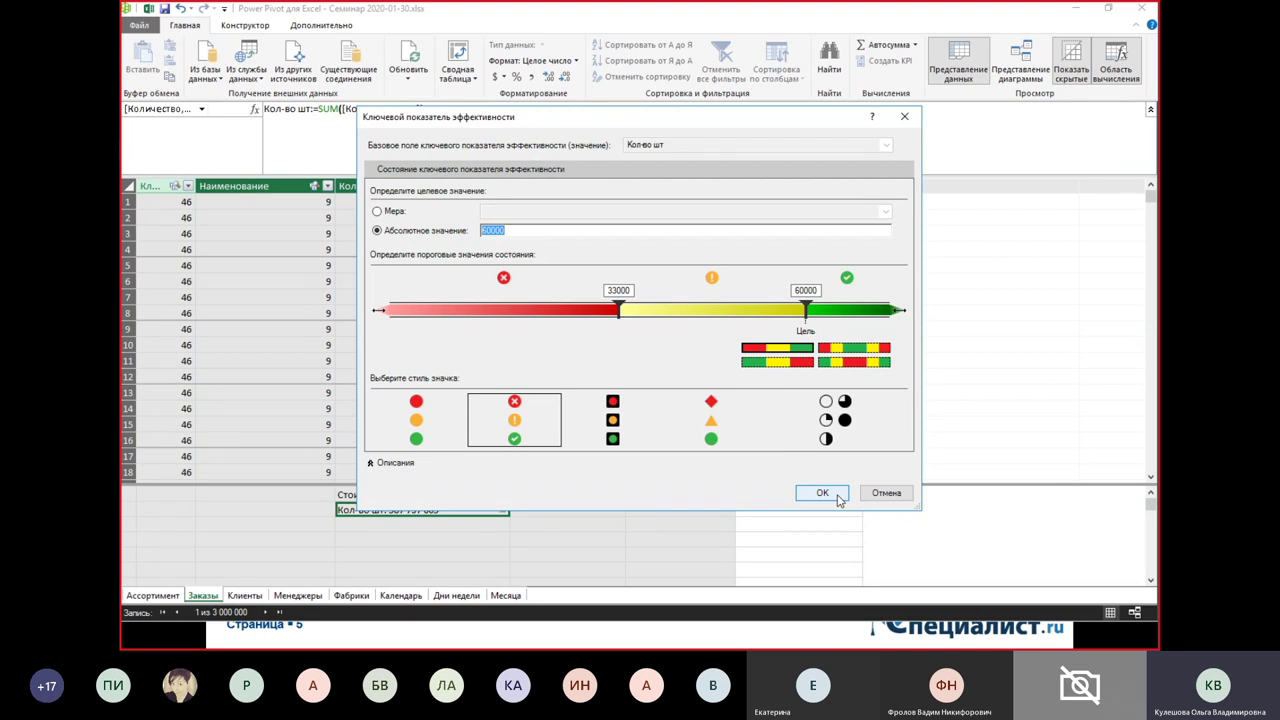
pyautogui.click(838, 497)
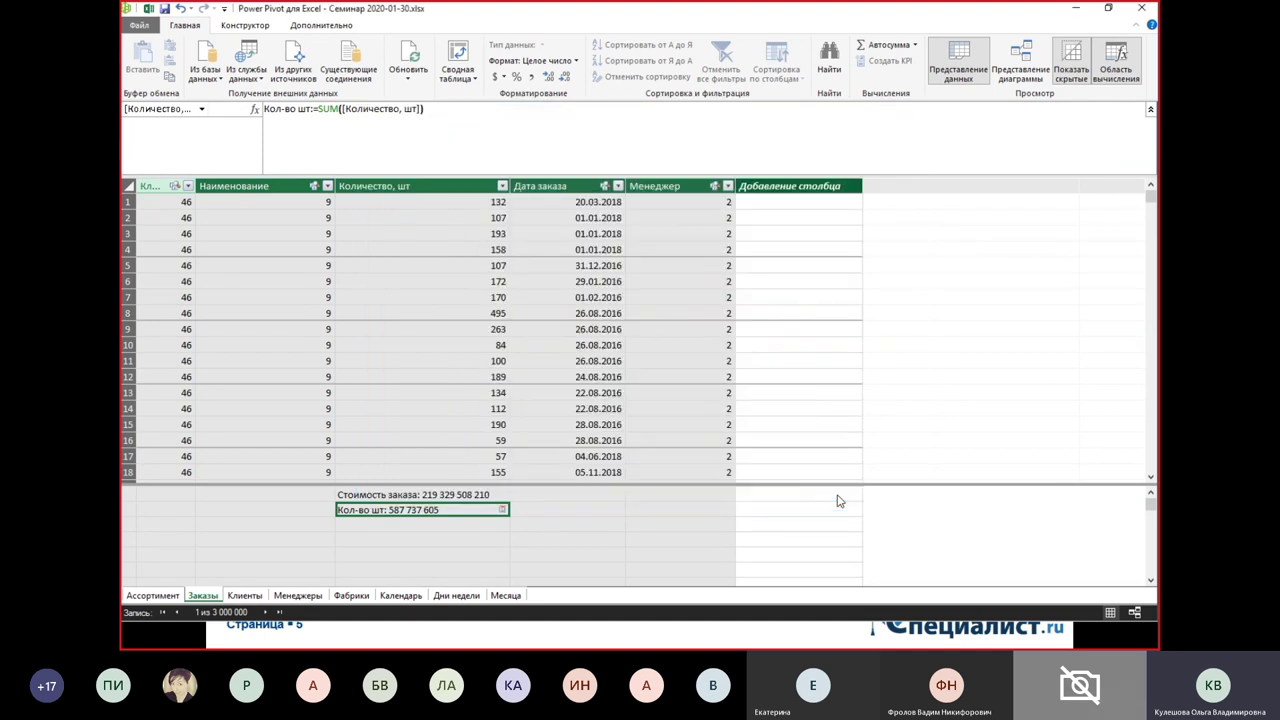
# - Return to the workbook and show the field list for the fillings pivot table
pyautogui.click(148, 9)
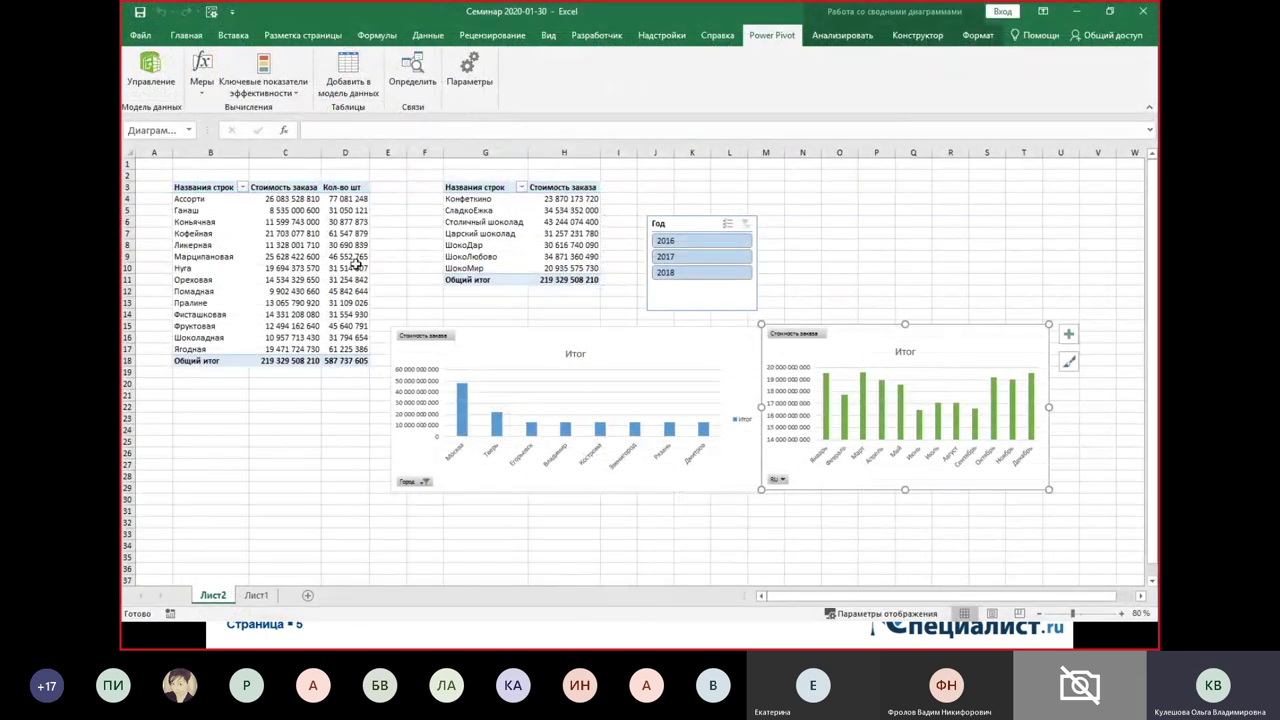
pyautogui.click(291, 244)
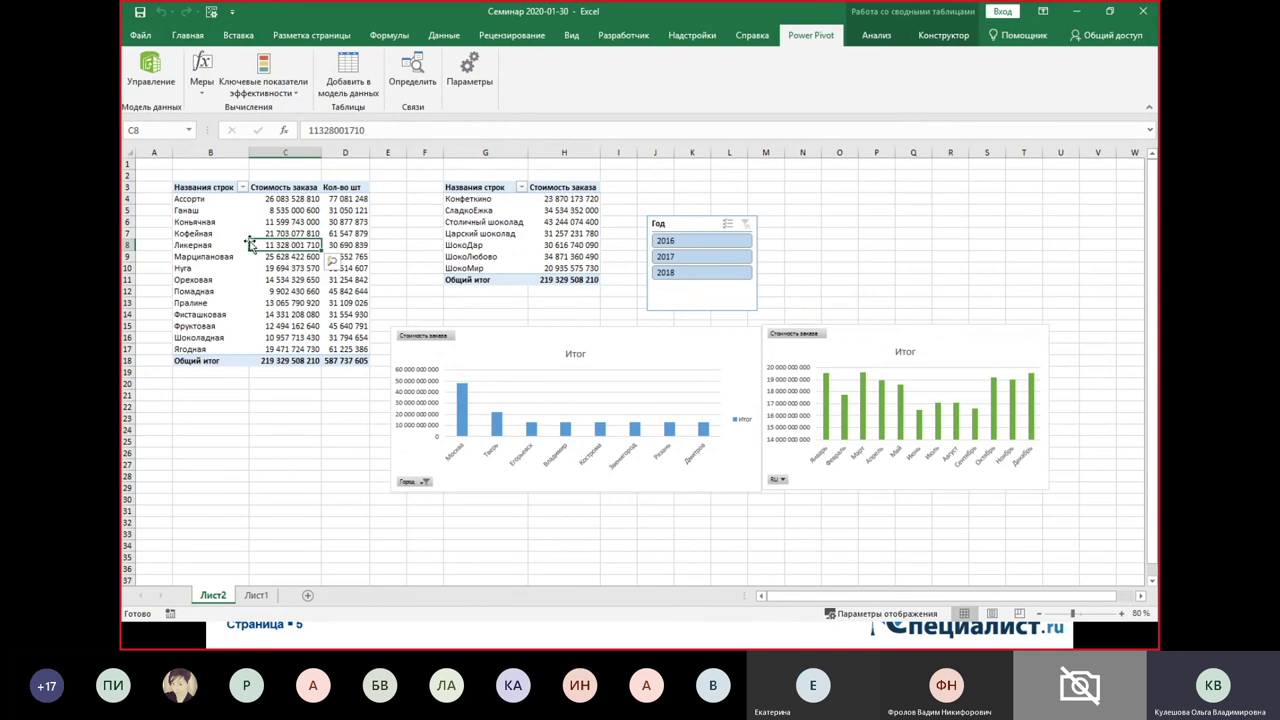
pyautogui.rightClick(265, 246)
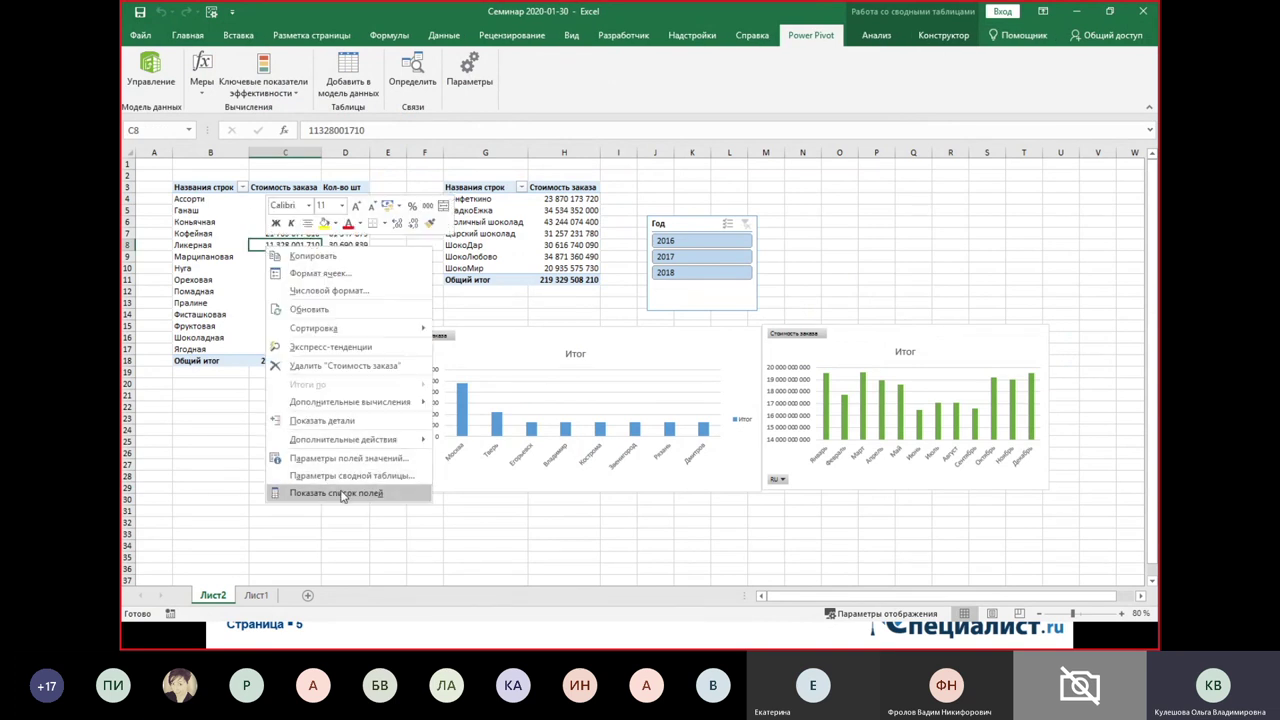
pyautogui.click(342, 494)
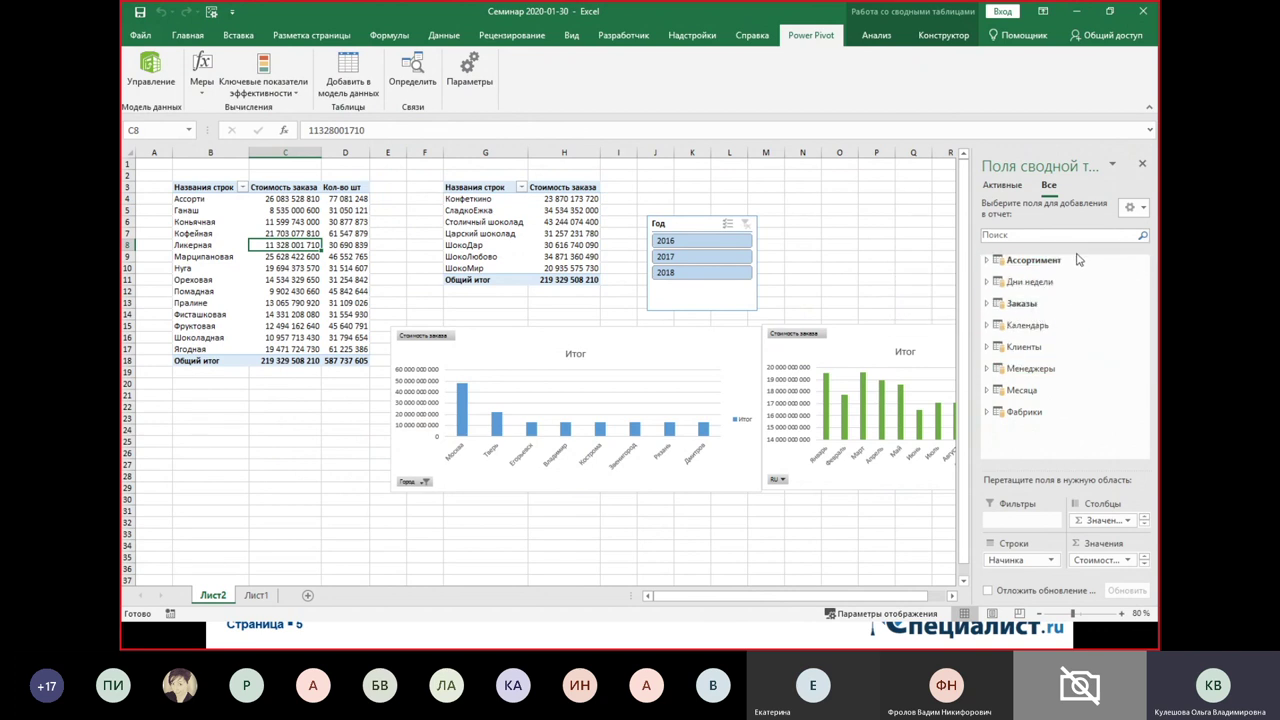
# - Expand Кол-во шт and add only its Состояние status column to the pivot
pyautogui.click(1006, 187)
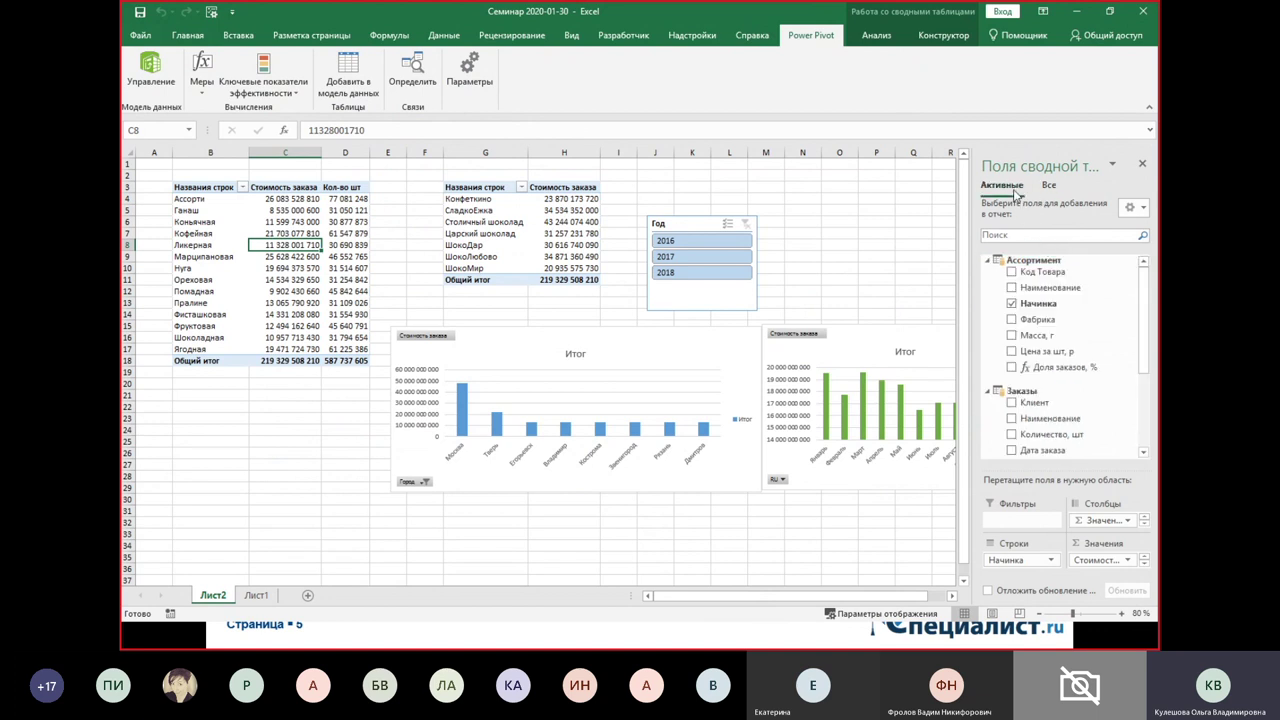
pyautogui.scroll(-3, 1144, 390)
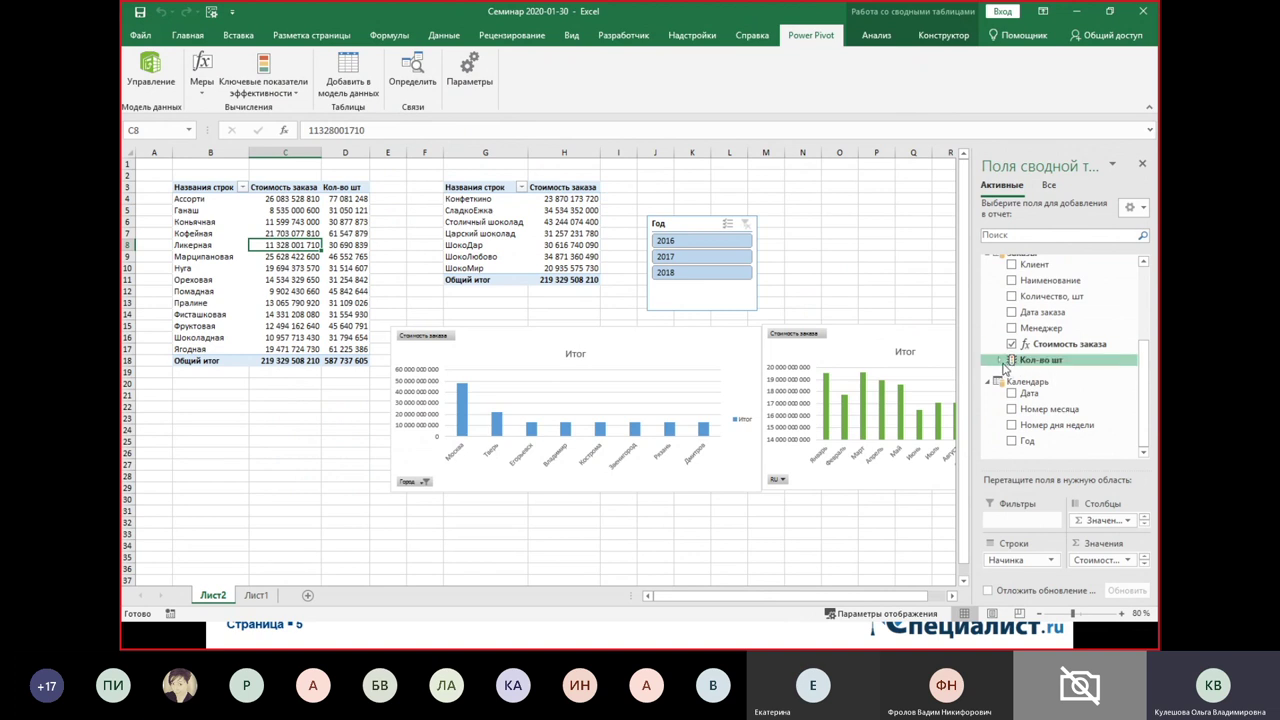
pyautogui.click(1001, 361)
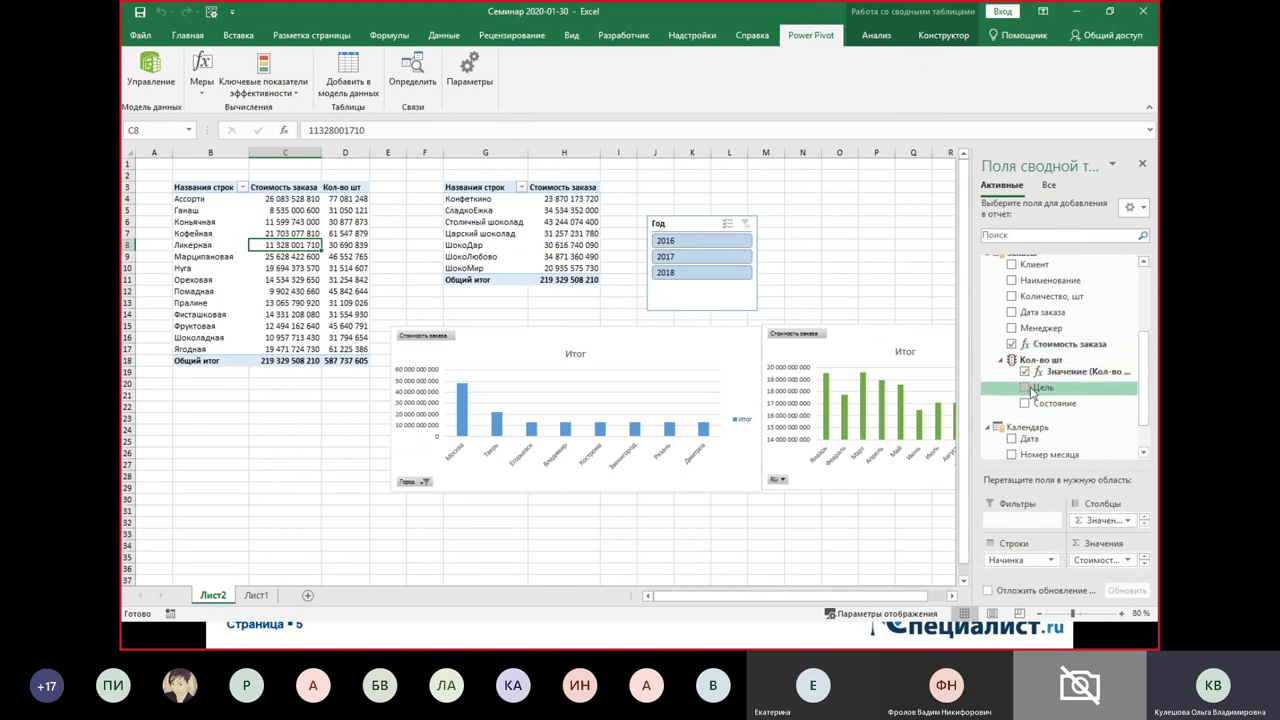
pyautogui.click(1025, 388)
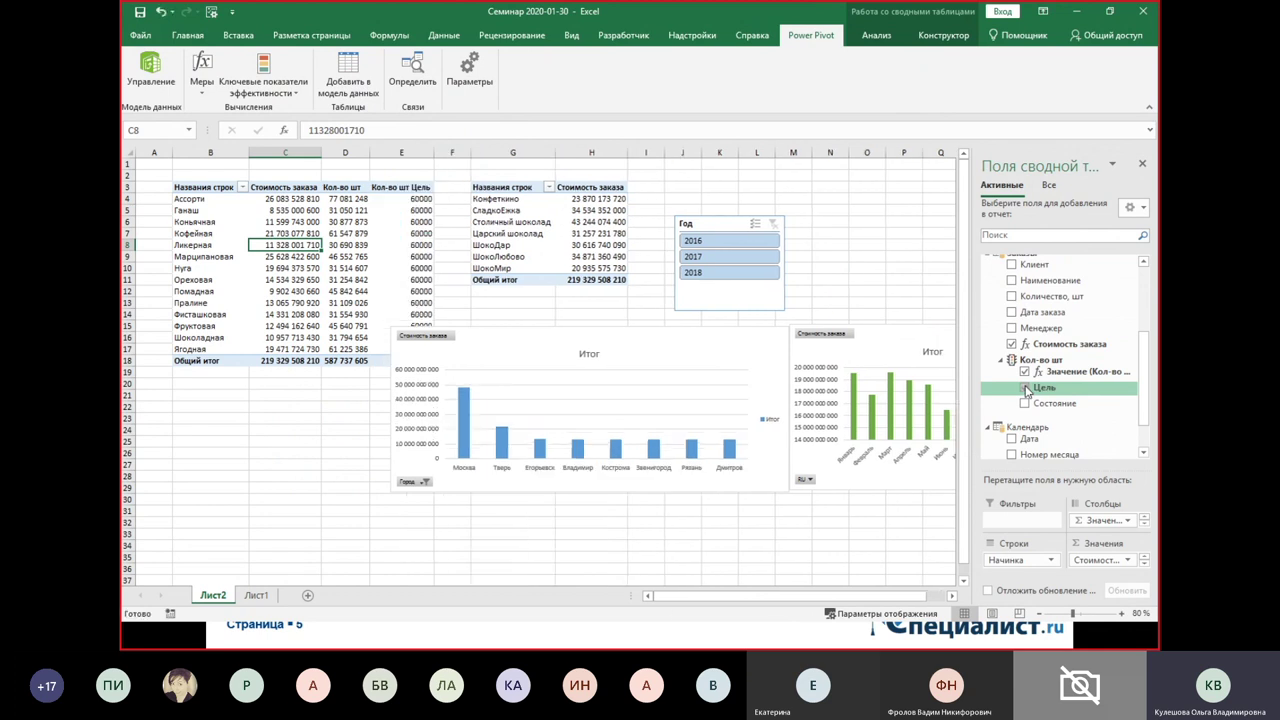
pyautogui.click(1025, 388)
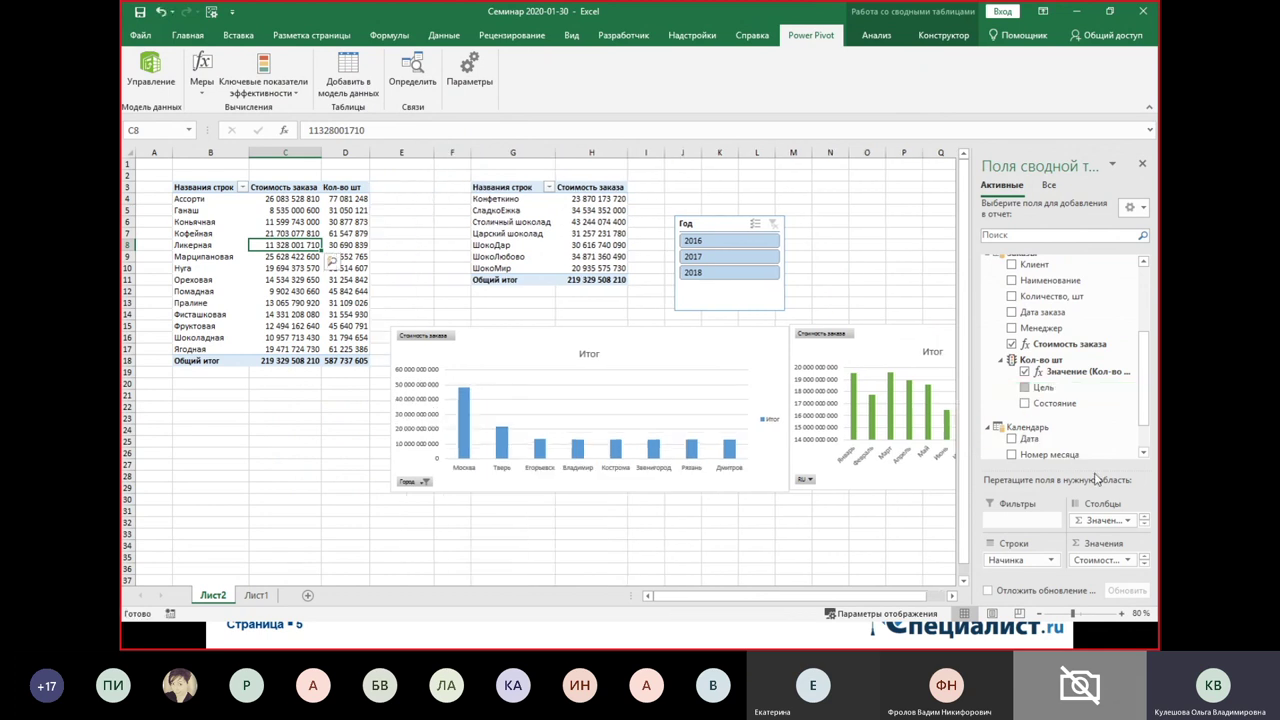
pyautogui.click(1025, 404)
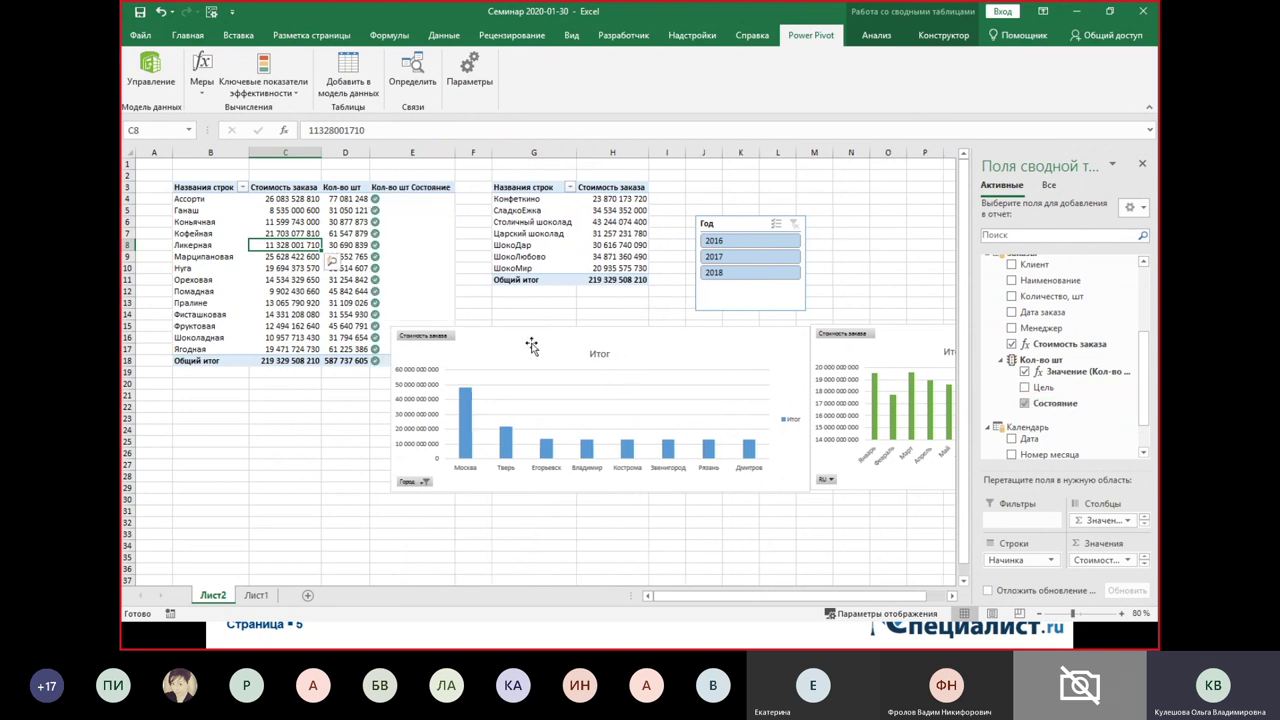
# - Move the city chart clear of the pivot and select the status column for KPI options
pyautogui.moveTo(545, 380); pyautogui.dragTo(613, 432)
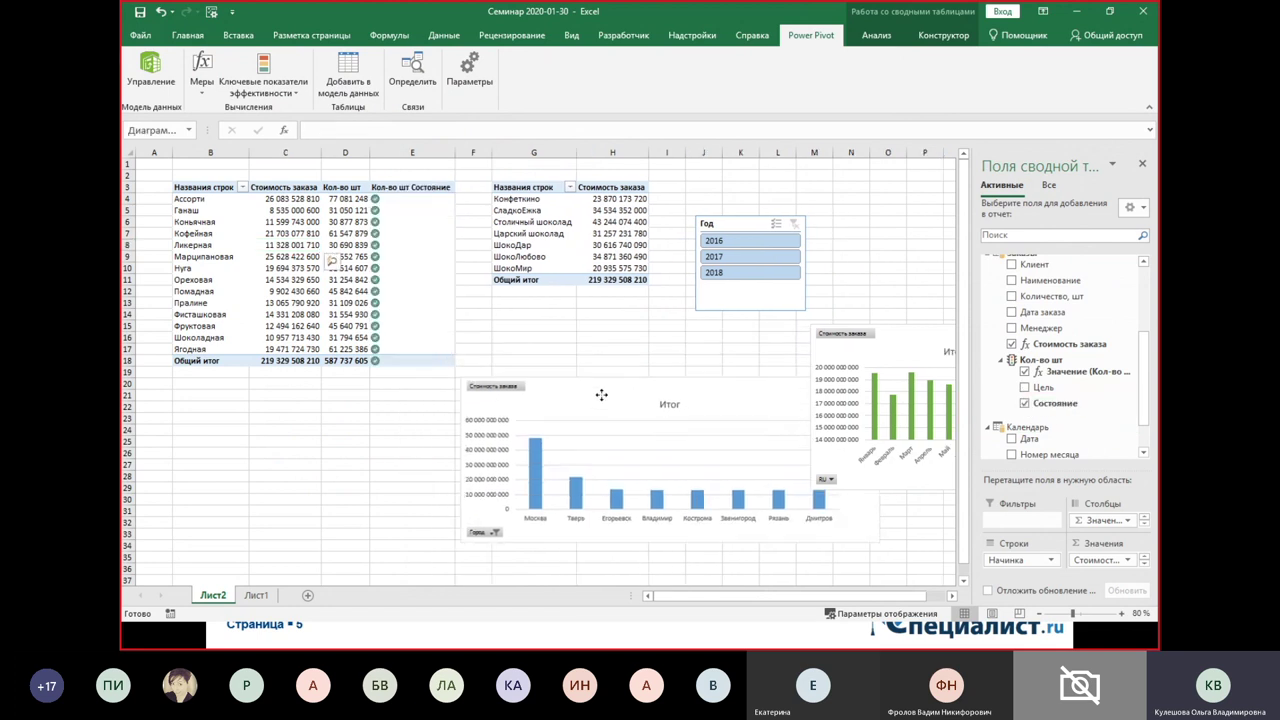
pyautogui.click(424, 302)
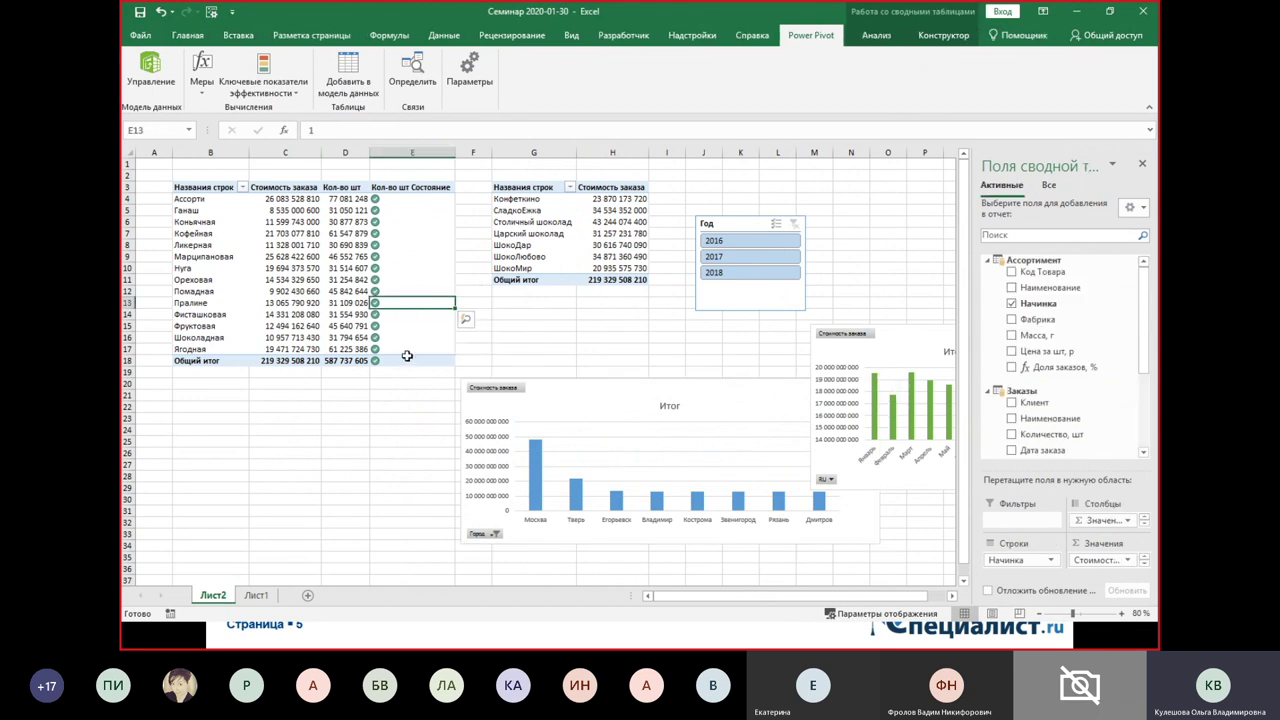
pyautogui.click(287, 92)
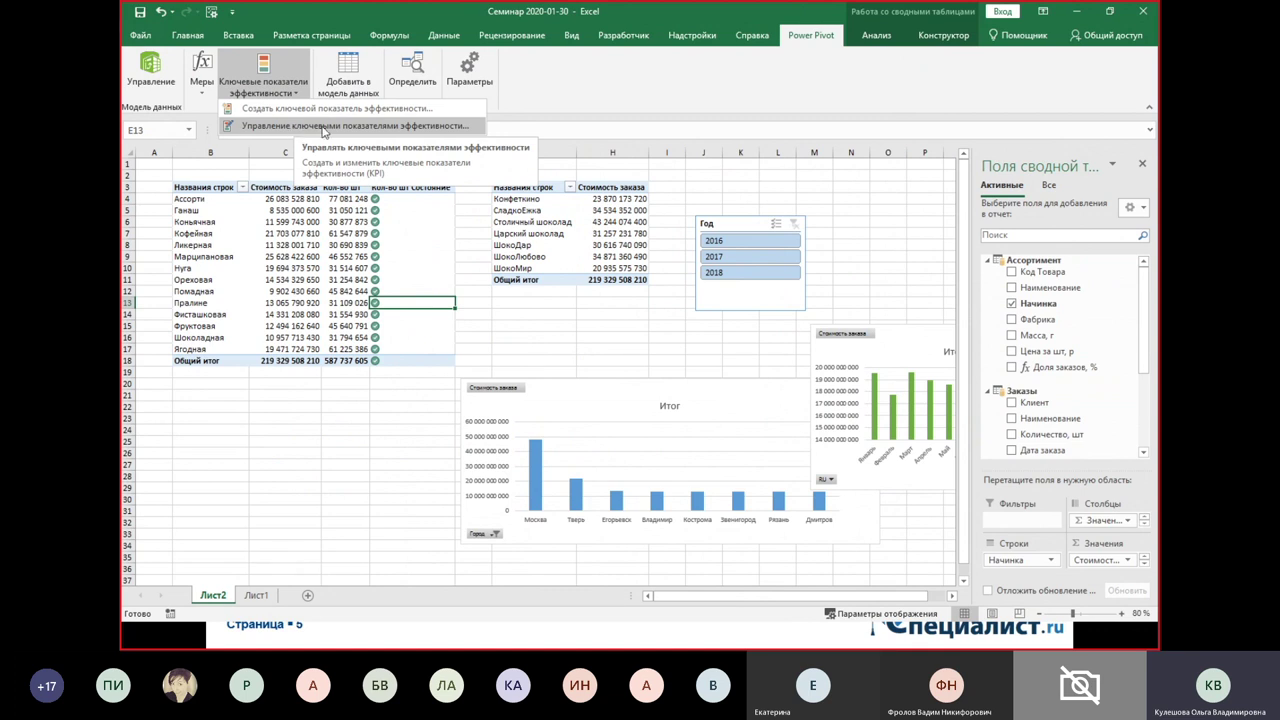
# - Open the Manage KPIs list and edit the Кол-во шт KPI
pyautogui.click(285, 126)
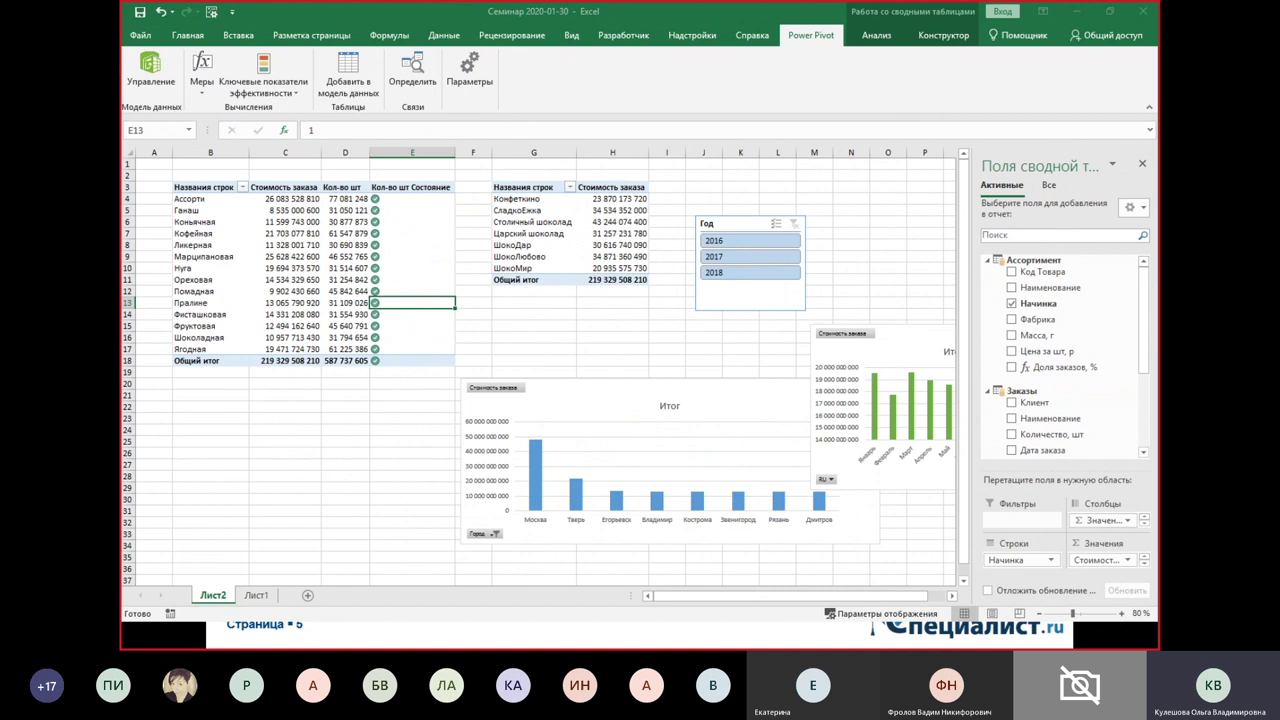
pyautogui.click(600, 221)
pyautogui.click(704, 183)
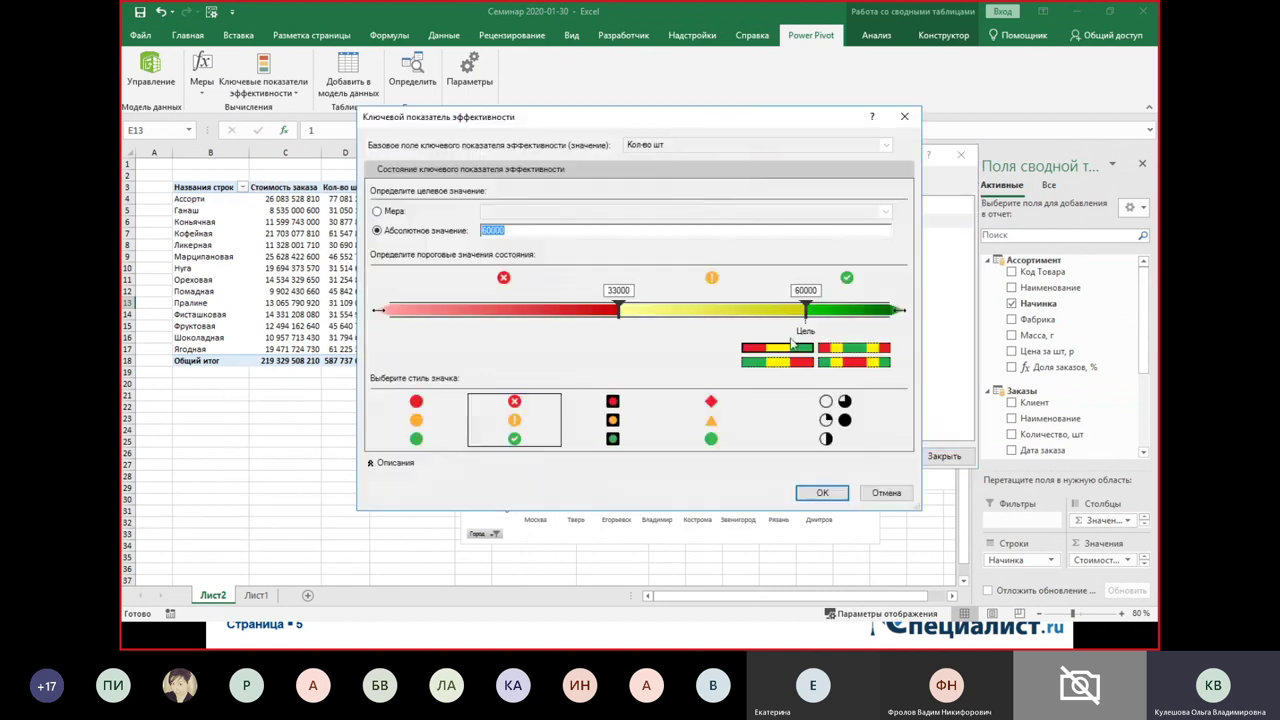
pyautogui.moveTo(656, 123); pyautogui.dragTo(839, 132)
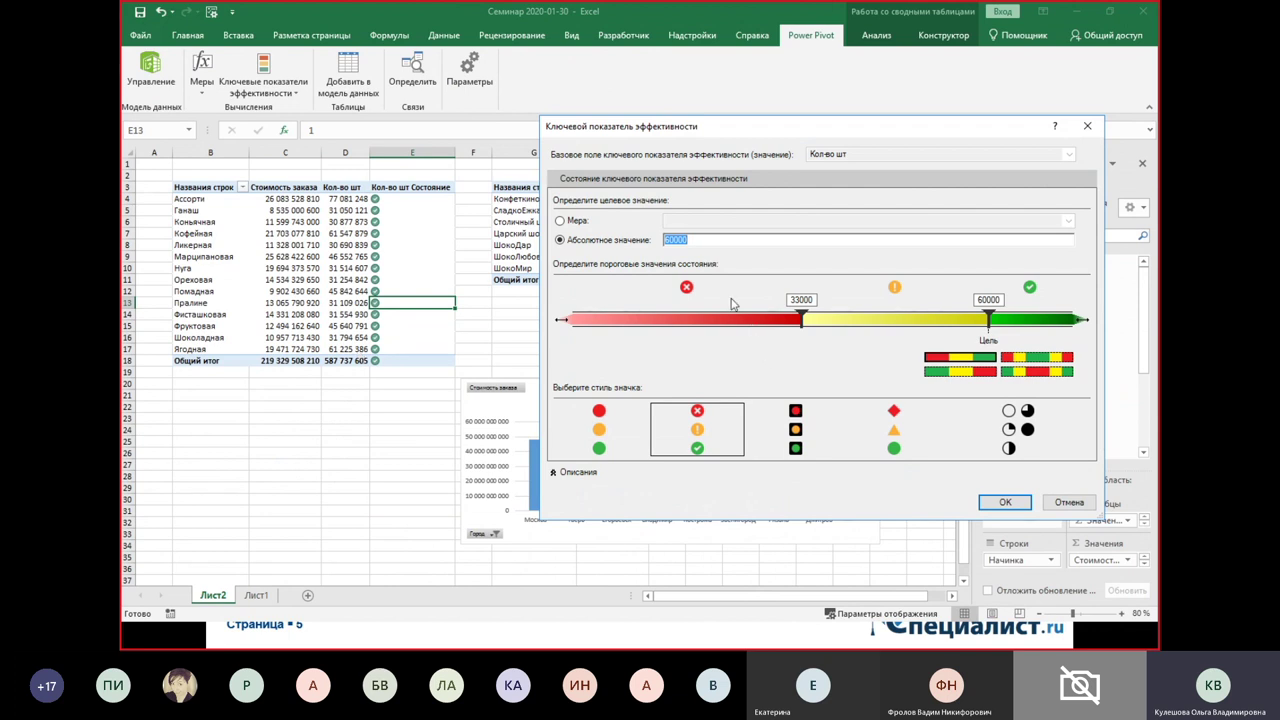
# - Change the KPI target to 60000000 with thresholds 33000000 and 60000000, and confirm
pyautogui.click(700, 242)
pyautogui.write('0')
pyautogui.write('00')
pyautogui.press('BackSpace')
pyautogui.press('BackSpace')
pyautogui.press('BackSpace')
pyautogui.press('BackSpace')
pyautogui.press('BackSpace')
pyautogui.write('0000')
pyautogui.click(668, 240)
pyautogui.write('0')
pyautogui.click(812, 300)
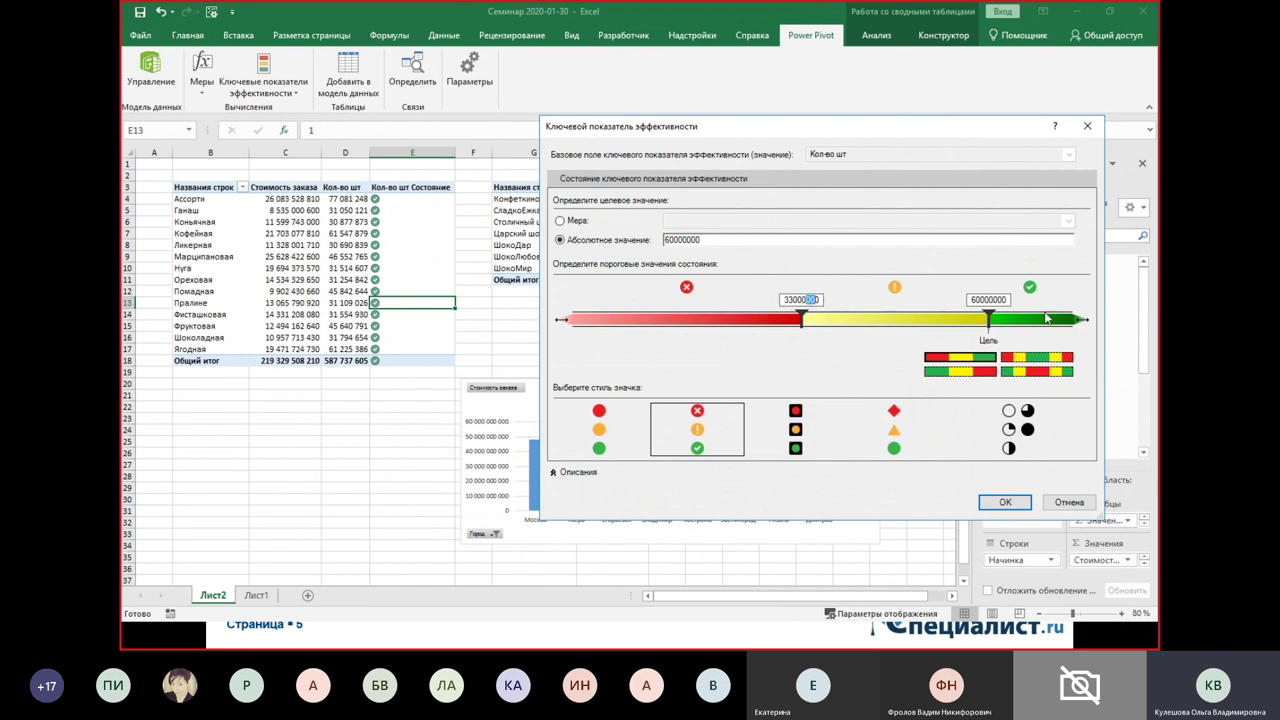
pyautogui.click(993, 295)
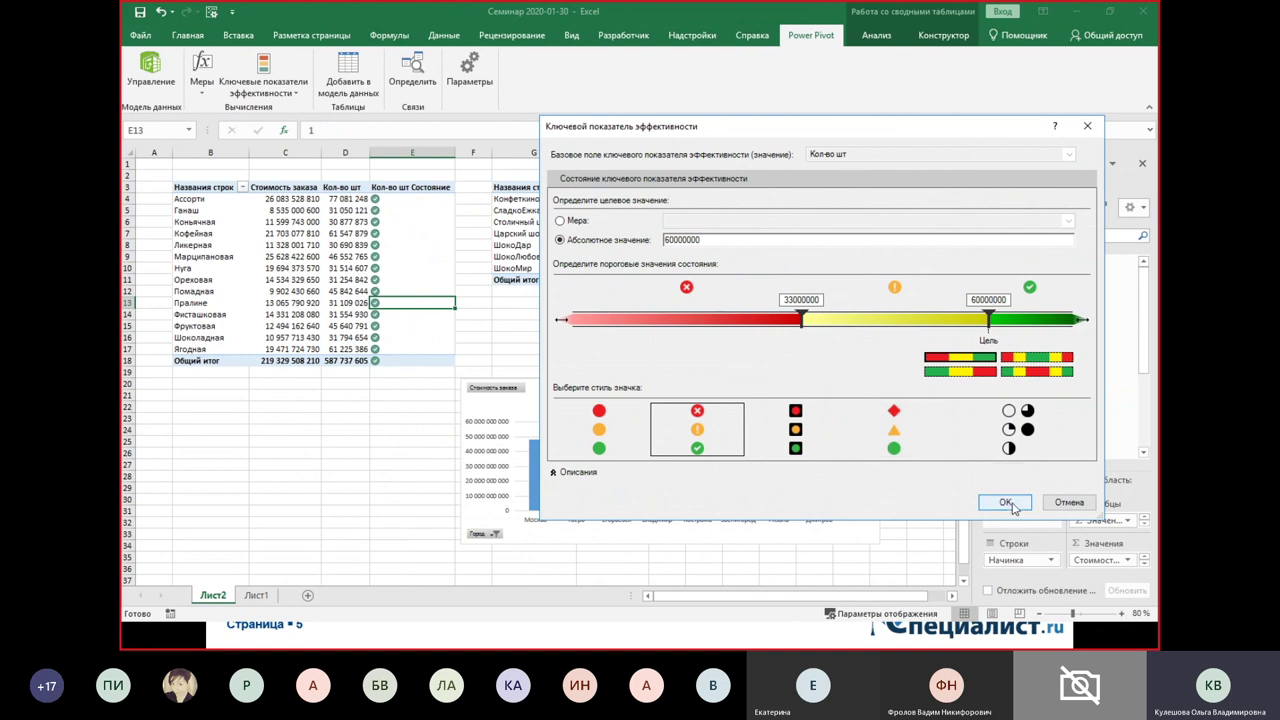
pyautogui.click(1008, 503)
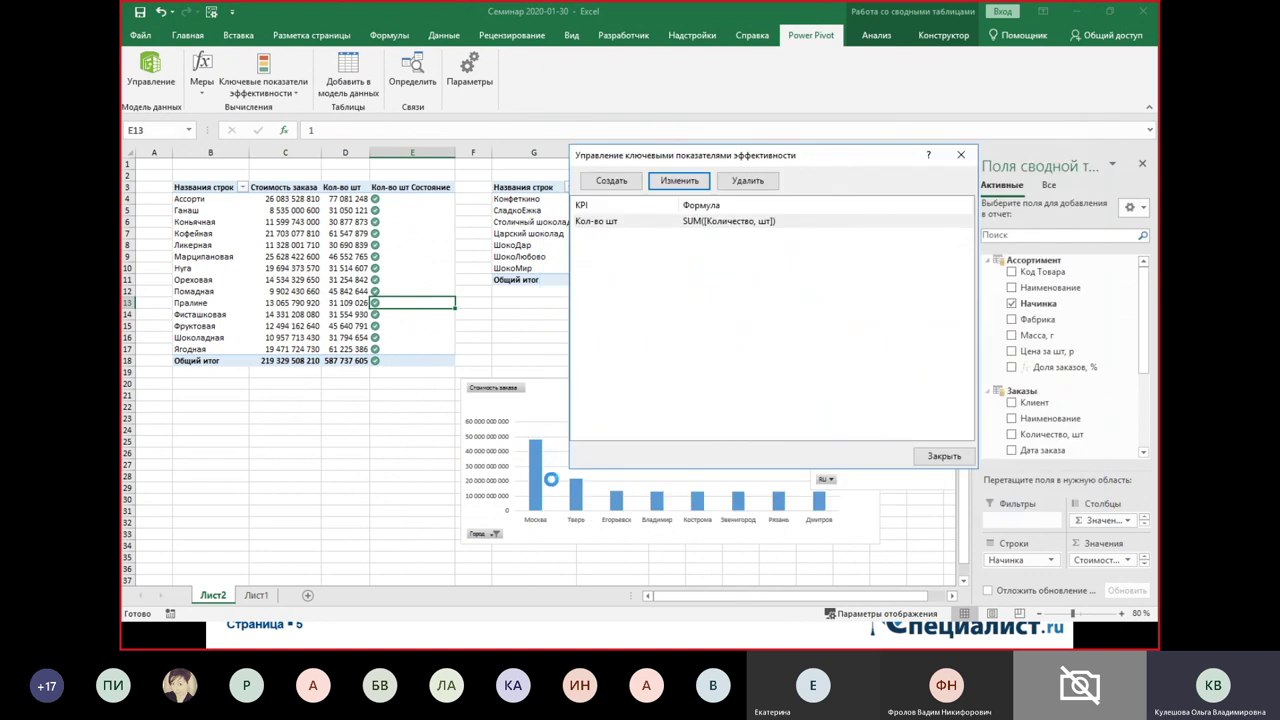
# - Close the KPI manager and zoom in to review the green, yellow and red status icons
pyautogui.click(953, 460)
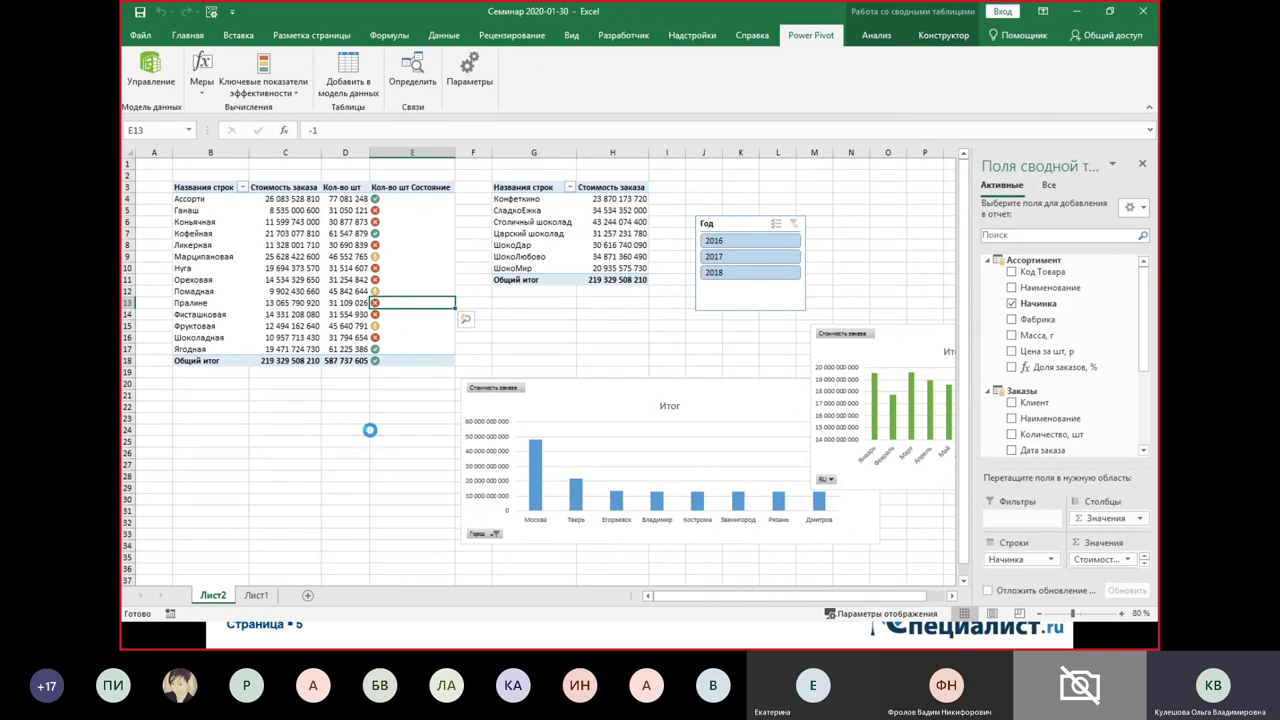
pyautogui.keyDown('ctrl'); pyautogui.scroll(5, 366, 429); pyautogui.keyUp('ctrl')
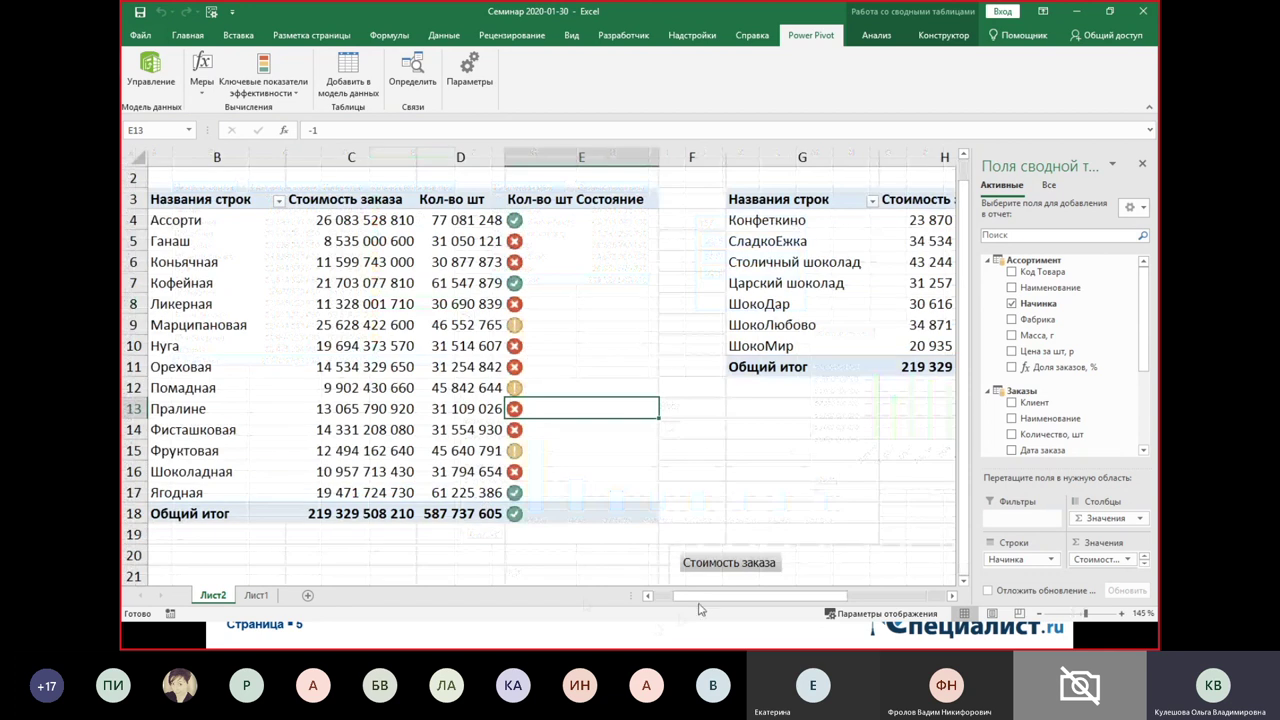
pyautogui.moveTo(695, 597); pyautogui.dragTo(674, 601)
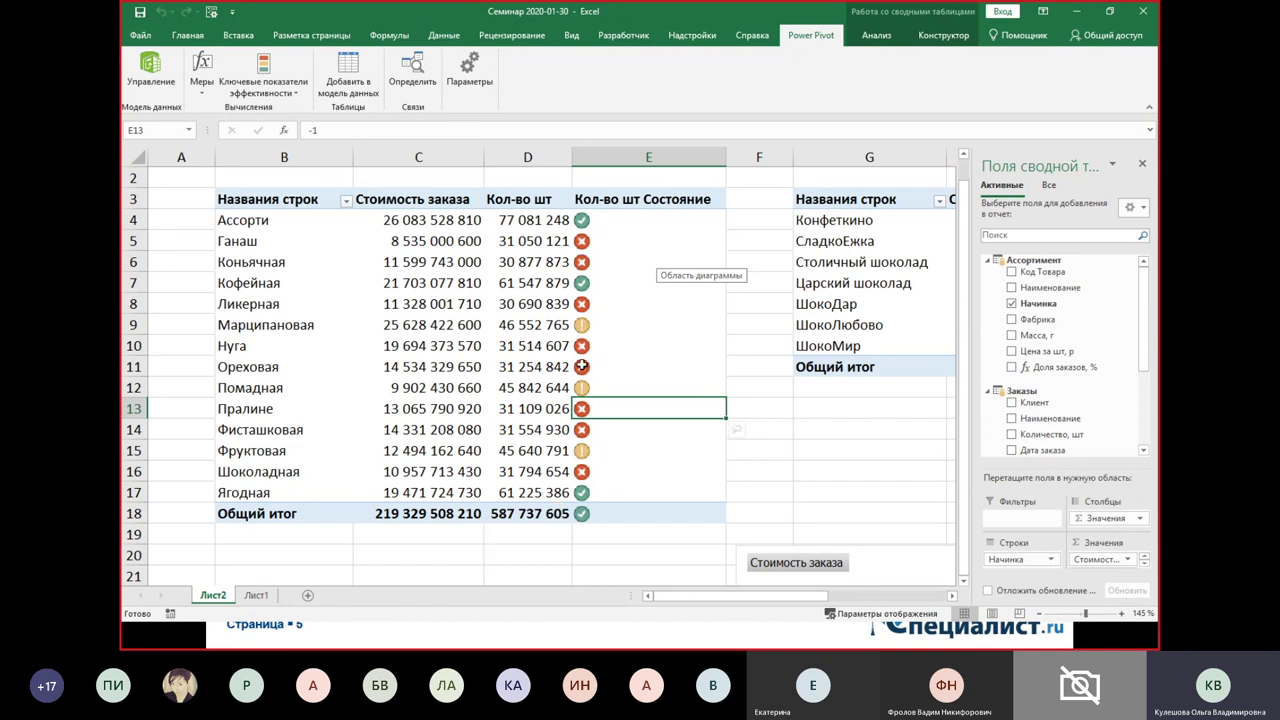
pyautogui.moveTo(606, 487)
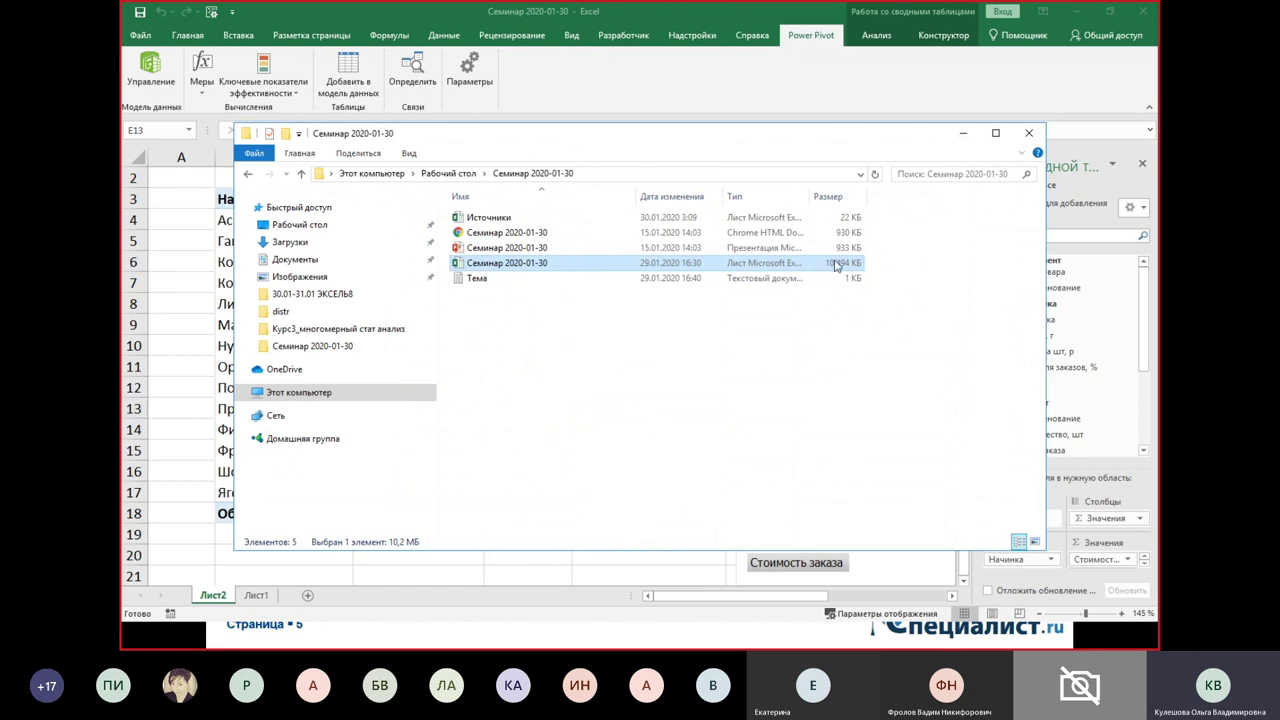
# - Browse Desktop > 30.01-31.01 ЭКСЕЛЬ8 to the Модель D1 workbook, then leave File Explorer
pyautogui.click(455, 175)
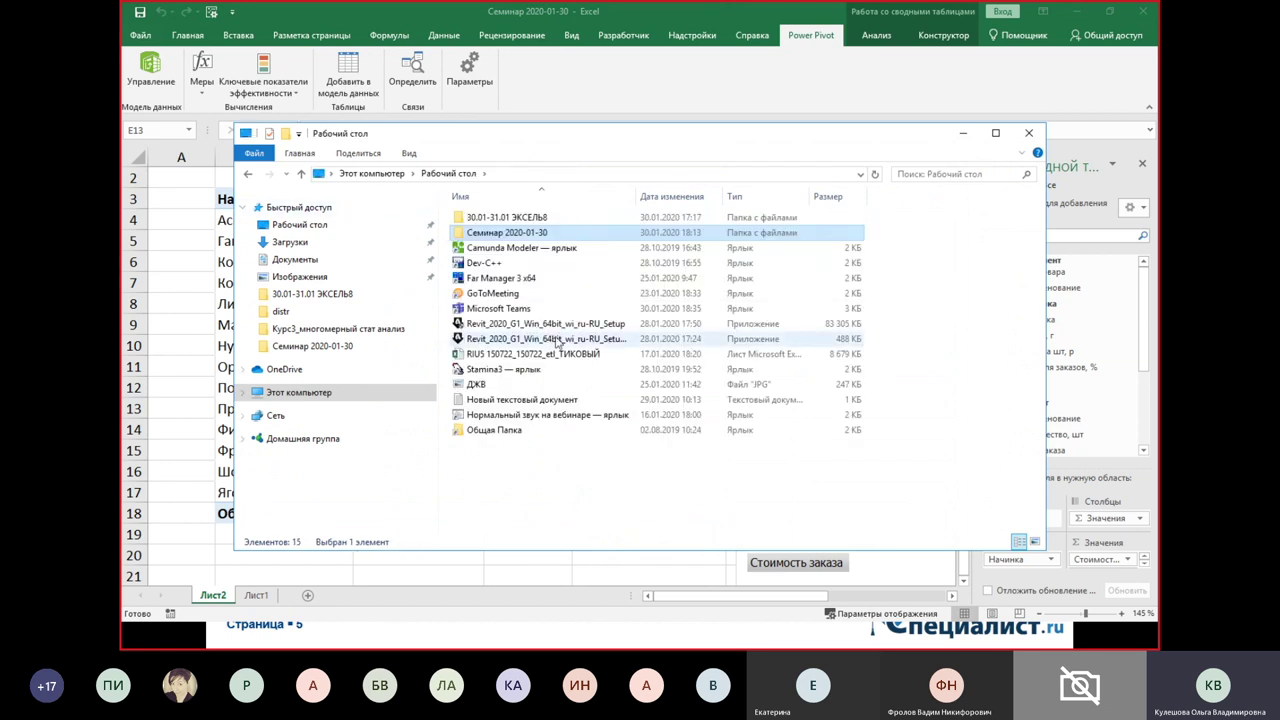
pyautogui.doubleClick(488, 216)
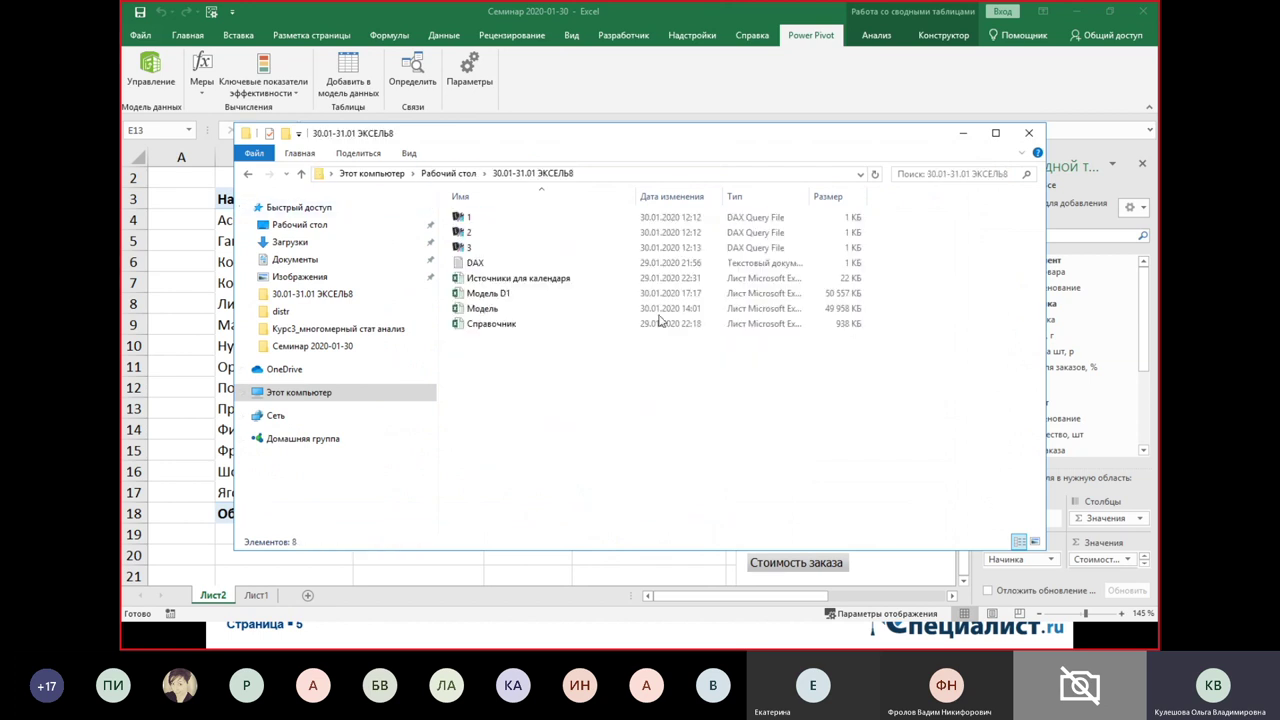
pyautogui.click(518, 298)
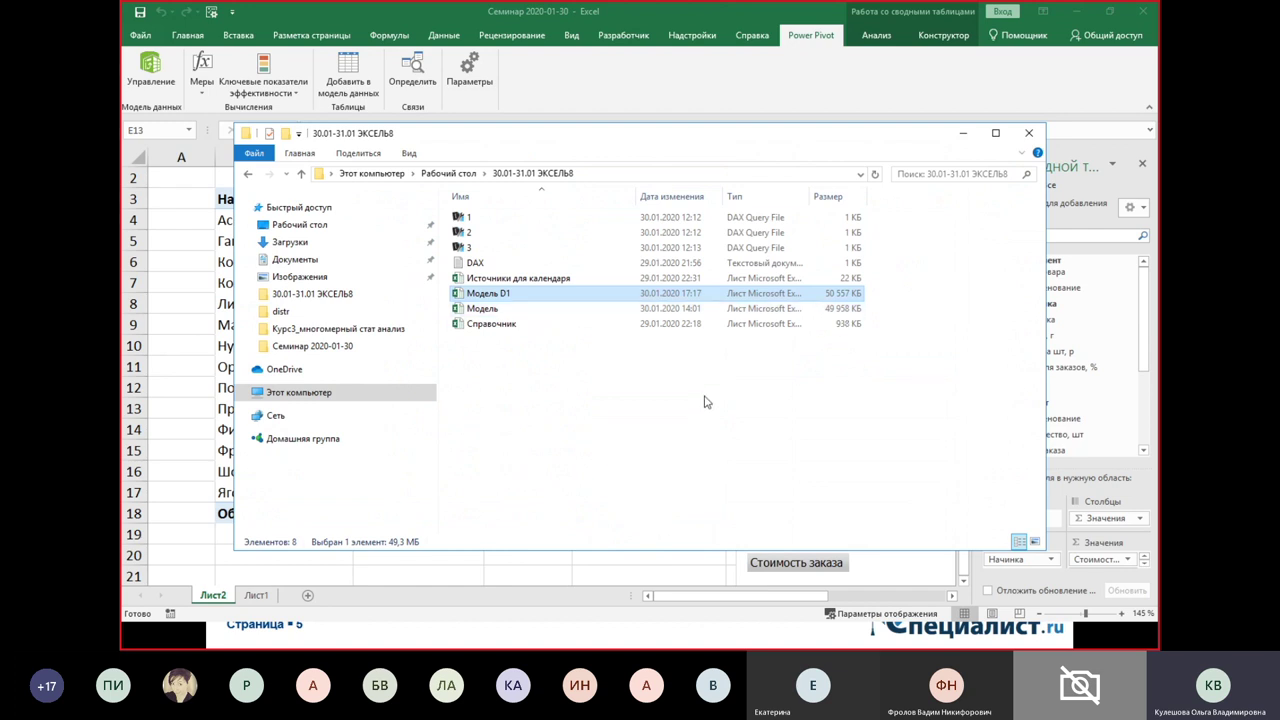
pyautogui.click(465, 176)
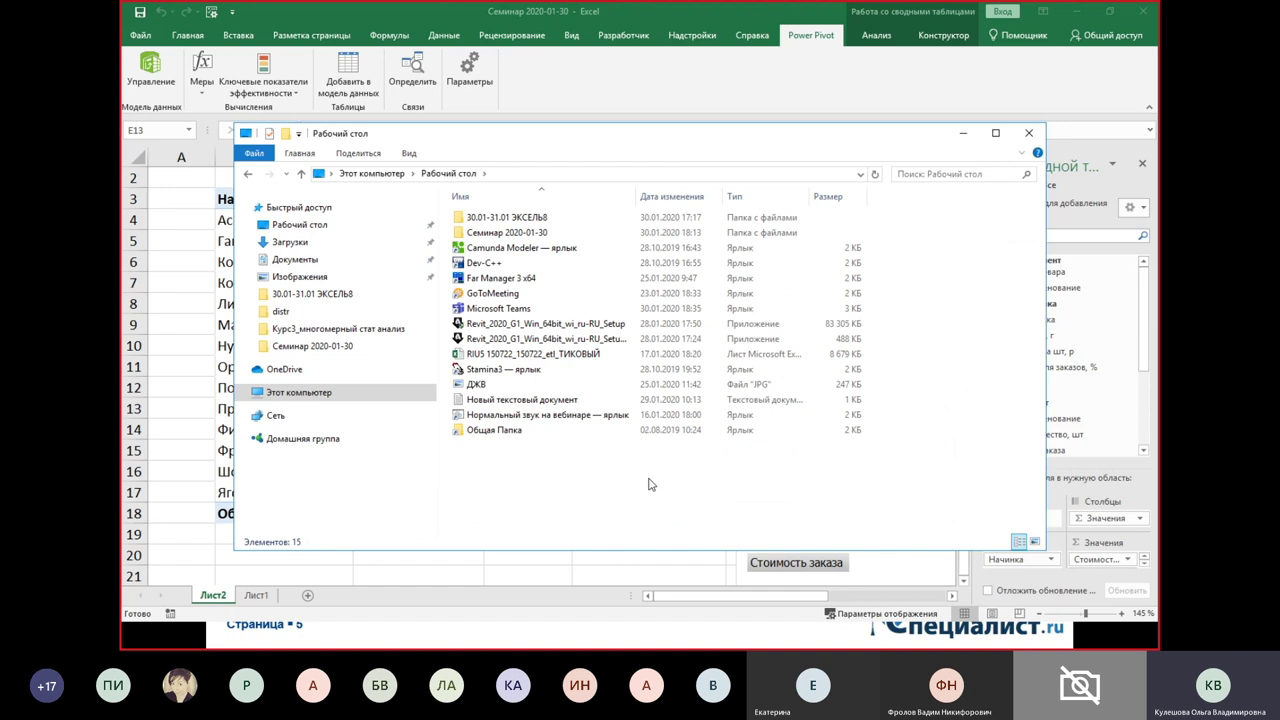
pyautogui.hotkey('alt', 'Tab')
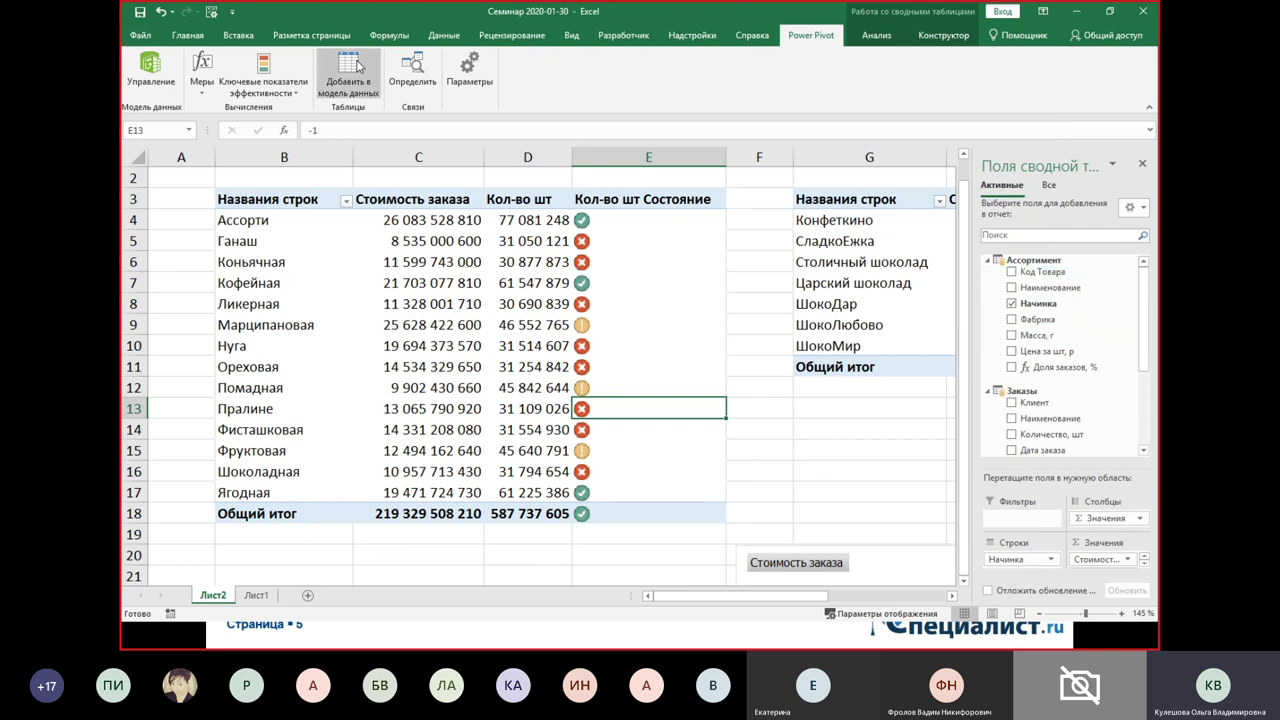
# - Open the Power Pivot data model and switch to Diagram View
pyautogui.click(150, 72)
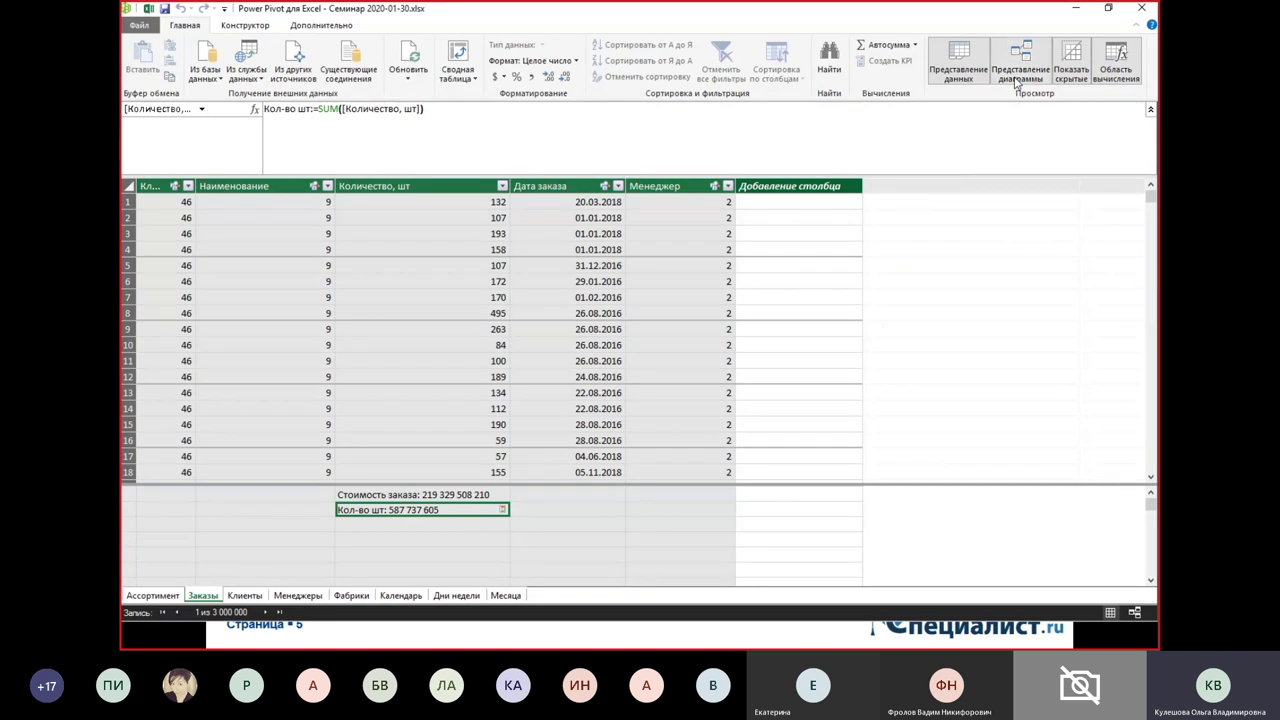
pyautogui.click(1020, 62)
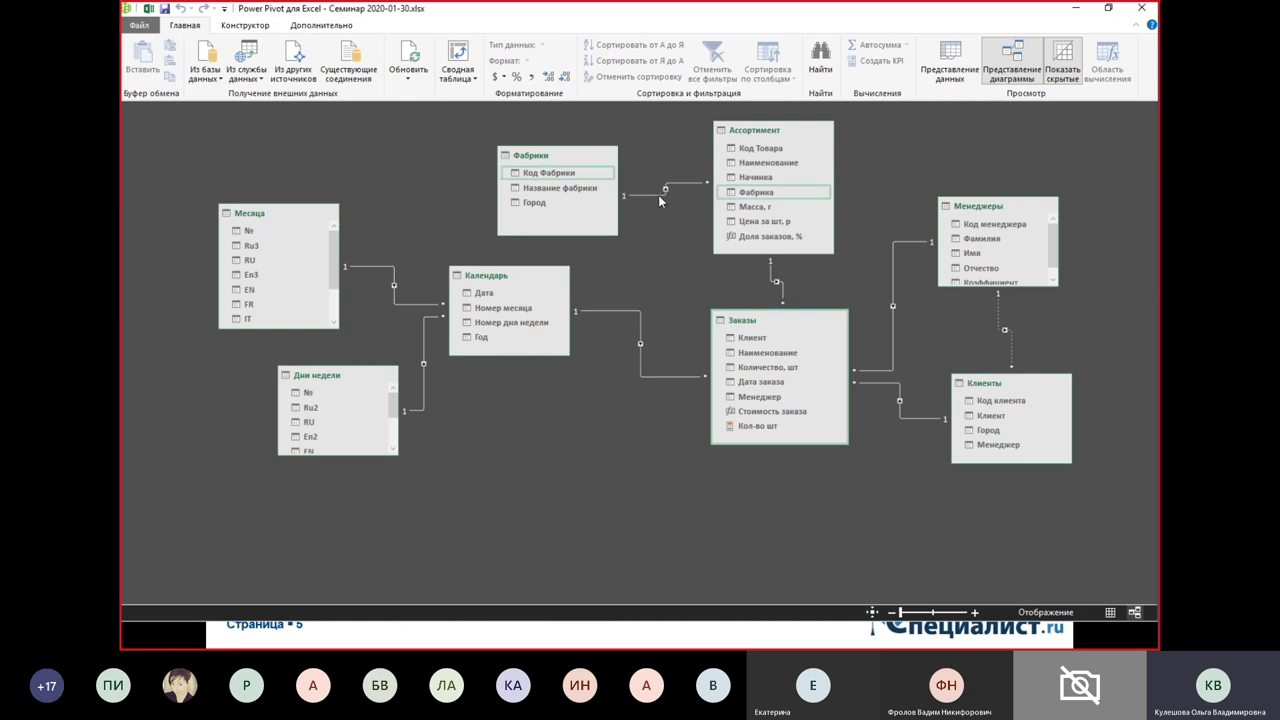
pyautogui.doubleClick(659, 195)
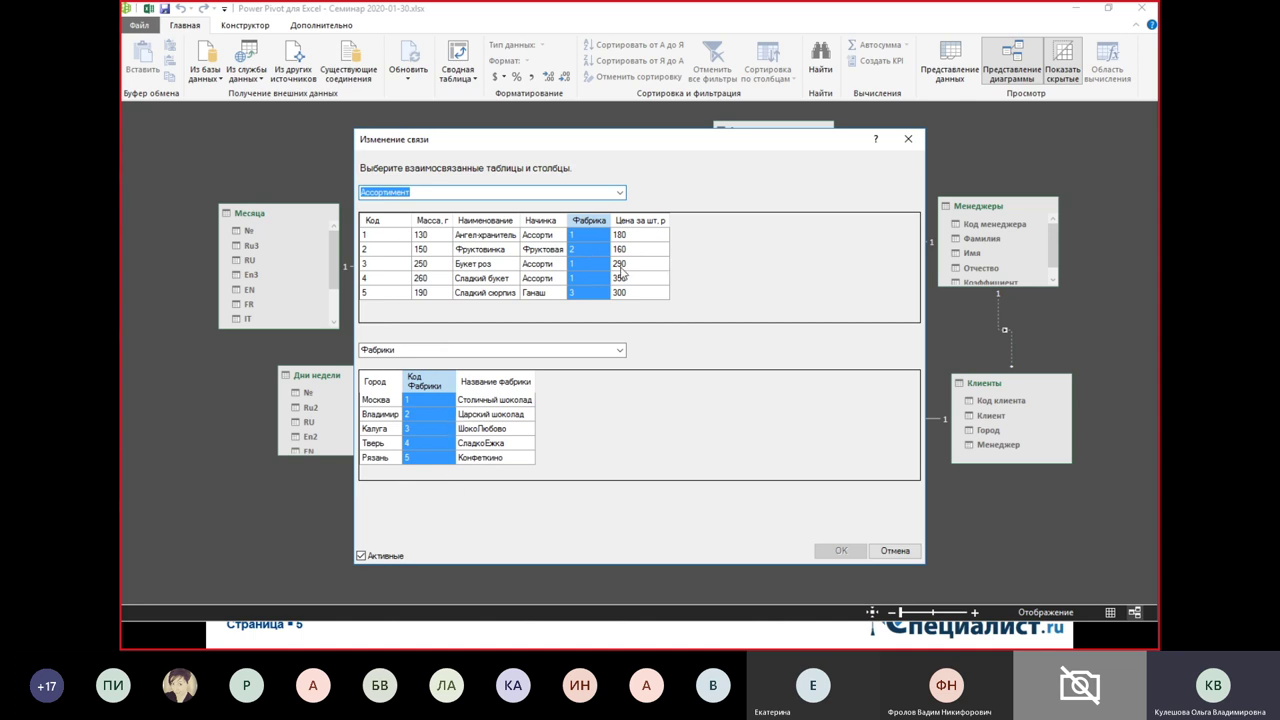
pyautogui.click(896, 551)
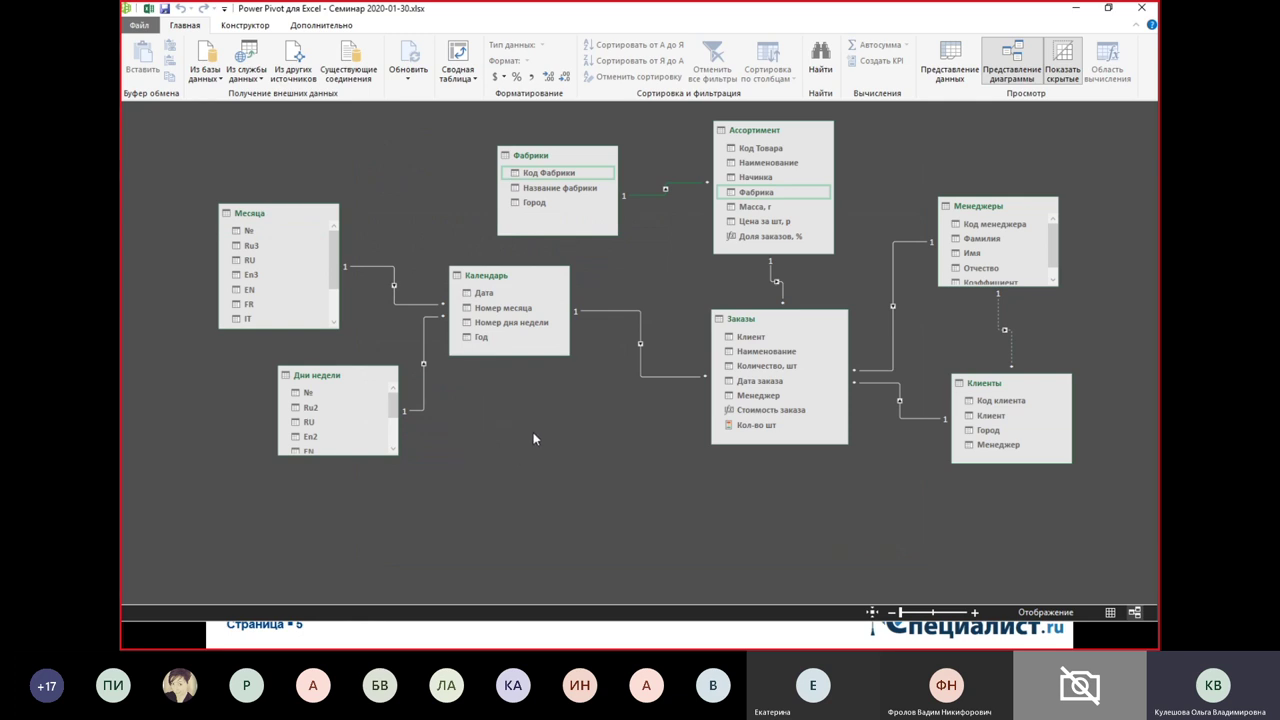
# - Move the Менеджеры table higher in the diagram and enlarge it to show all columns
pyautogui.click(341, 267)
pyautogui.moveTo(996, 207); pyautogui.dragTo(989, 169)
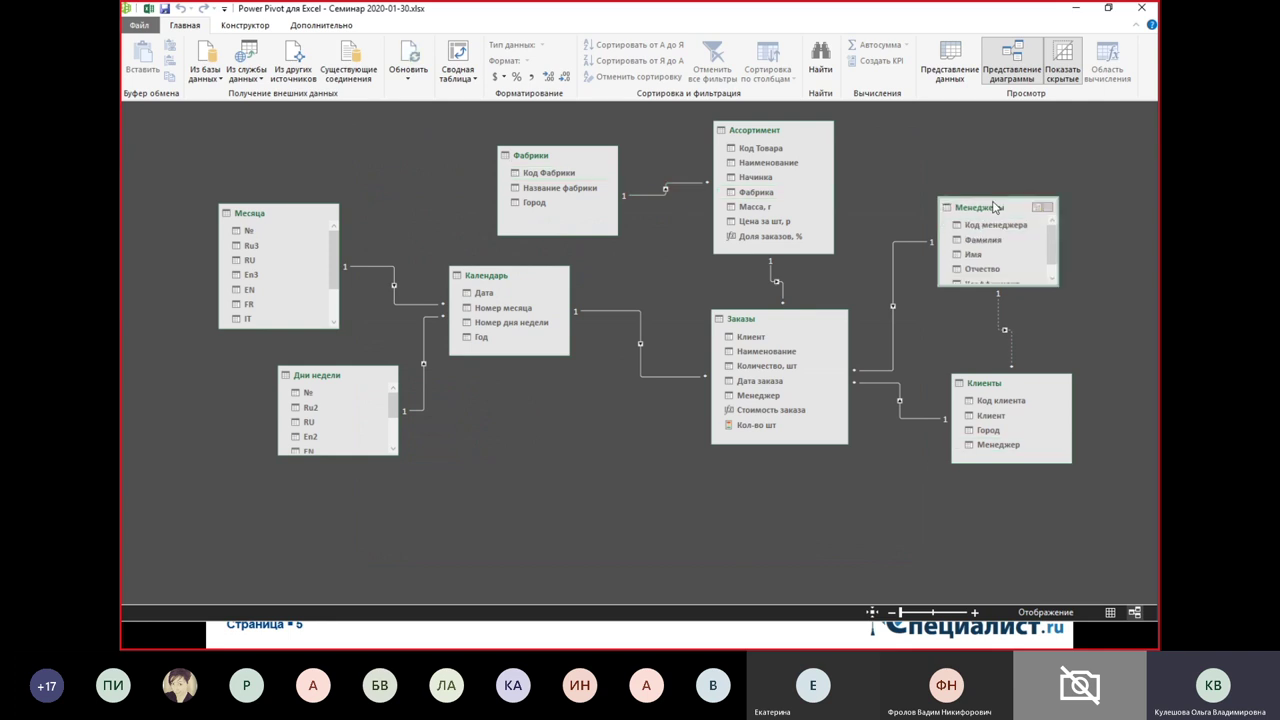
pyautogui.moveTo(1018, 229); pyautogui.dragTo(1019, 285)
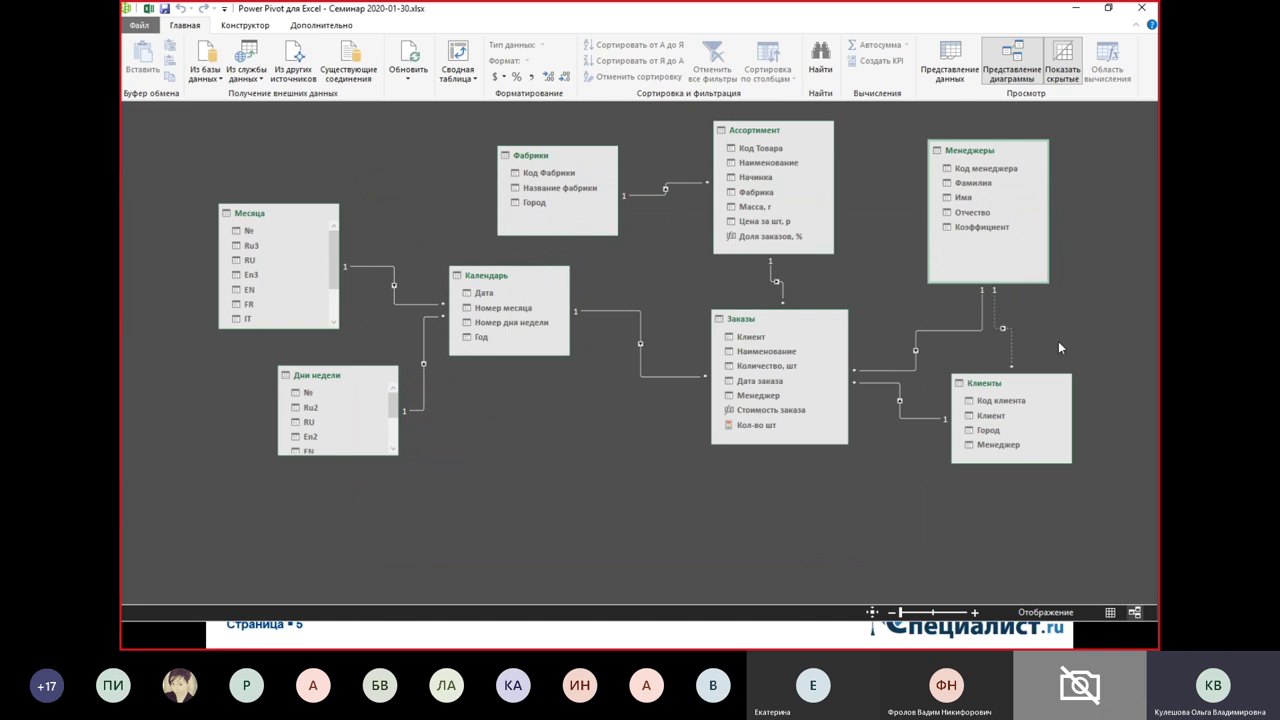
# - Inspect the Фабрики–Ассортимент relationship and ribbon tabs, then go to the Ассортимент table's data
pyautogui.click(660, 188)
pyautogui.click(262, 28)
pyautogui.click(322, 26)
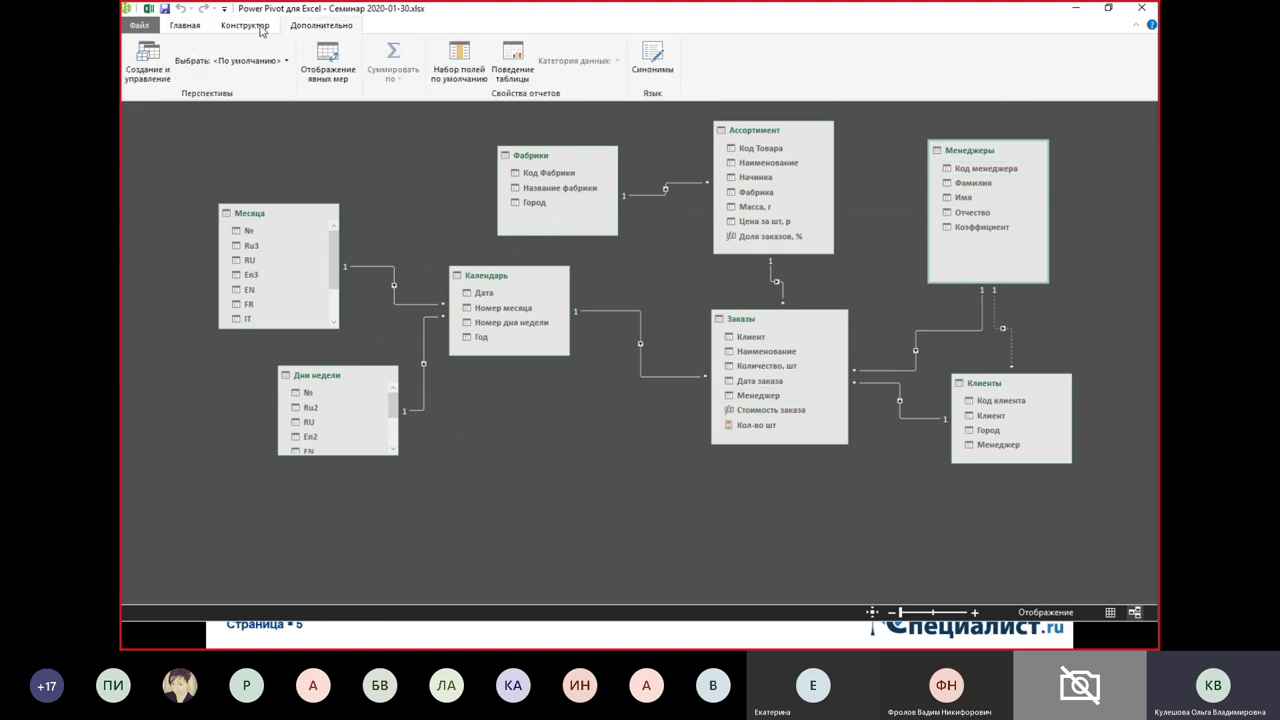
pyautogui.click(260, 28)
pyautogui.click(199, 27)
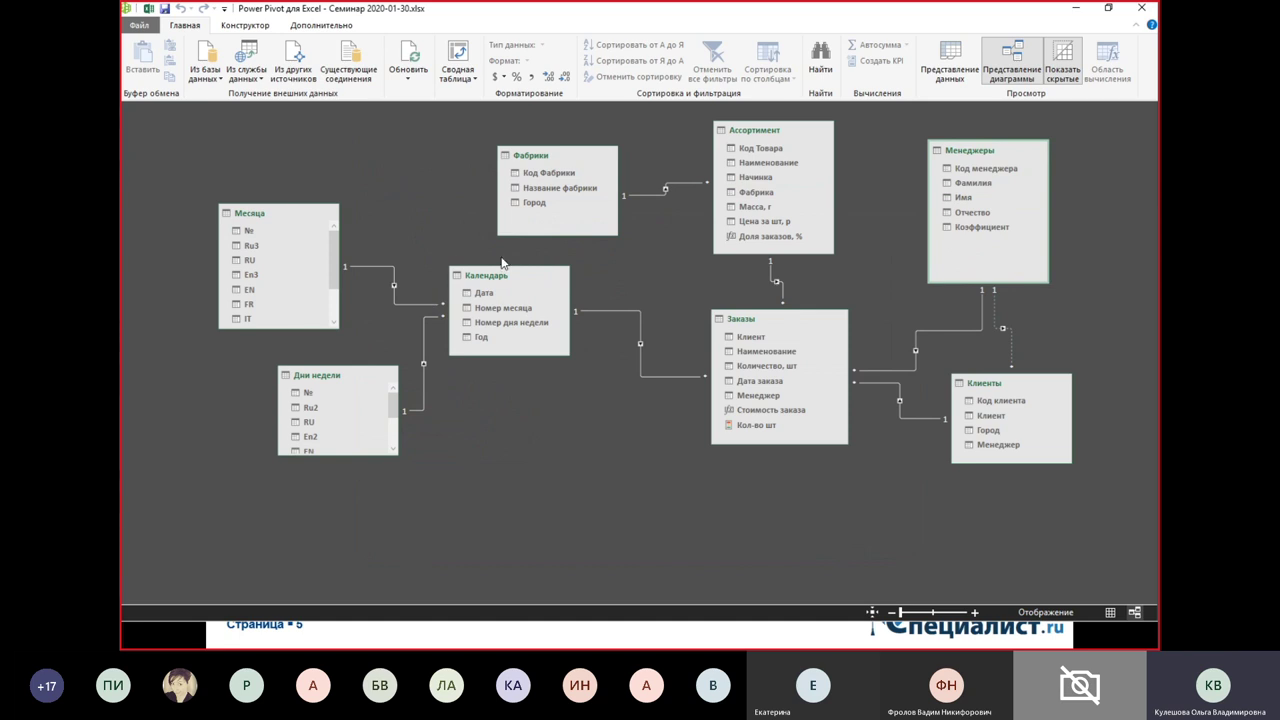
pyautogui.rightClick(783, 138)
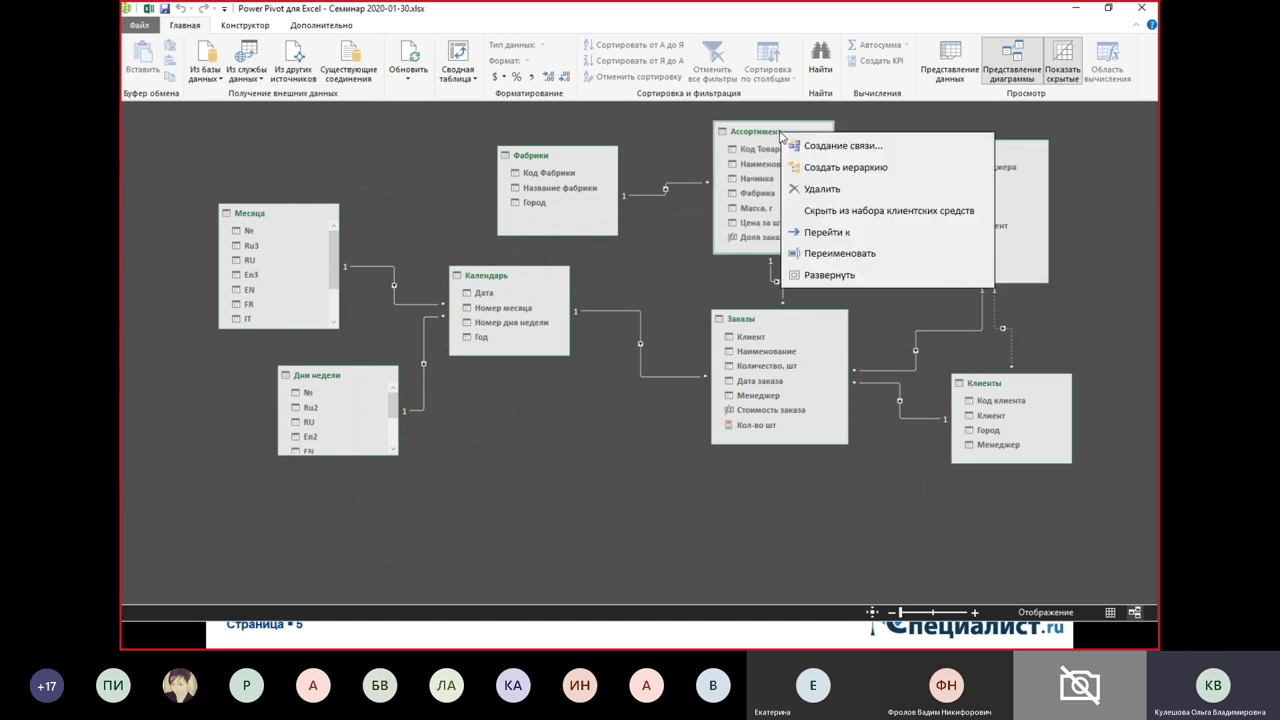
pyautogui.click(840, 236)
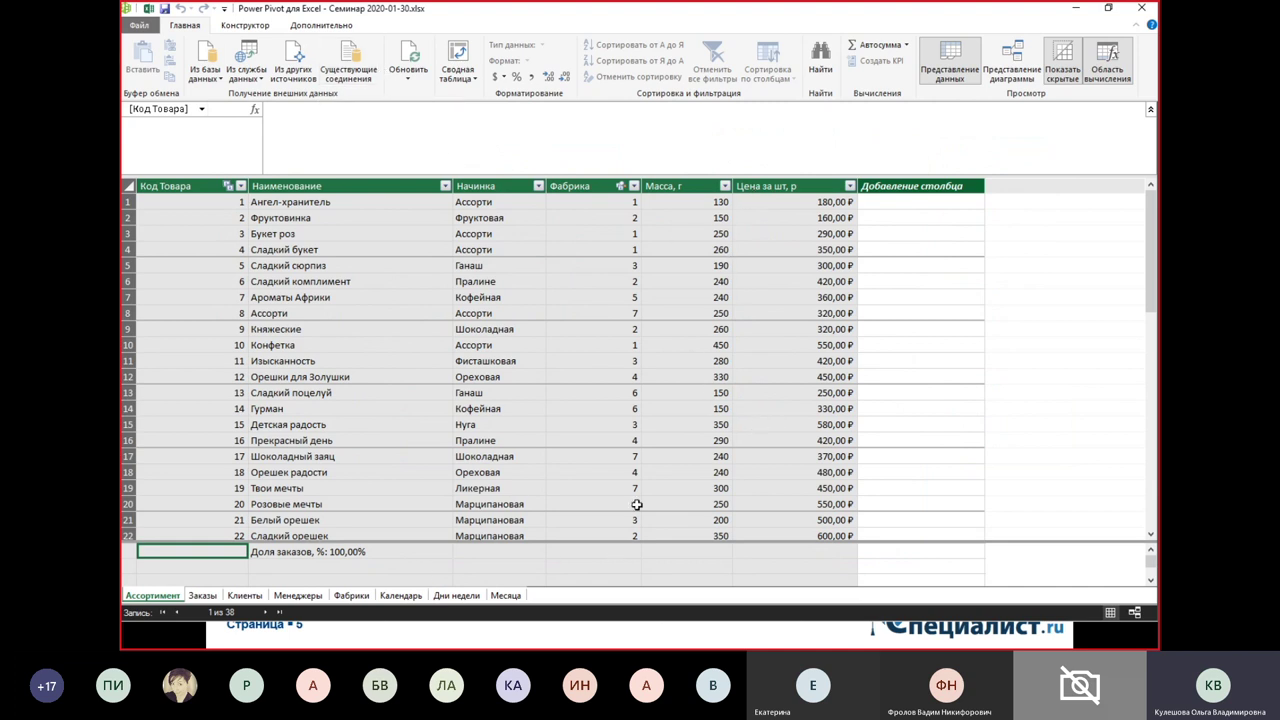
# - Flip through the Менеджеры, Клиенты and Заказы tables and select the Кол-во шт measure
pyautogui.click(298, 595)
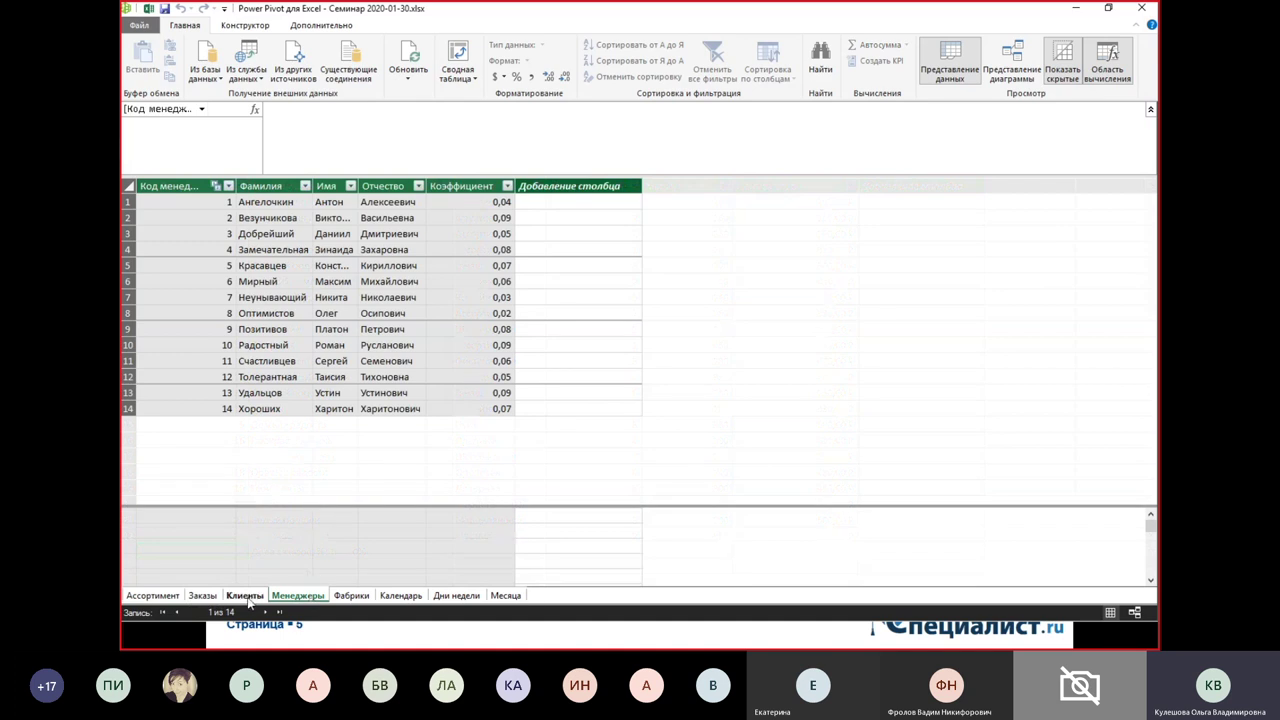
pyautogui.click(245, 595)
pyautogui.click(203, 595)
pyautogui.click(430, 512)
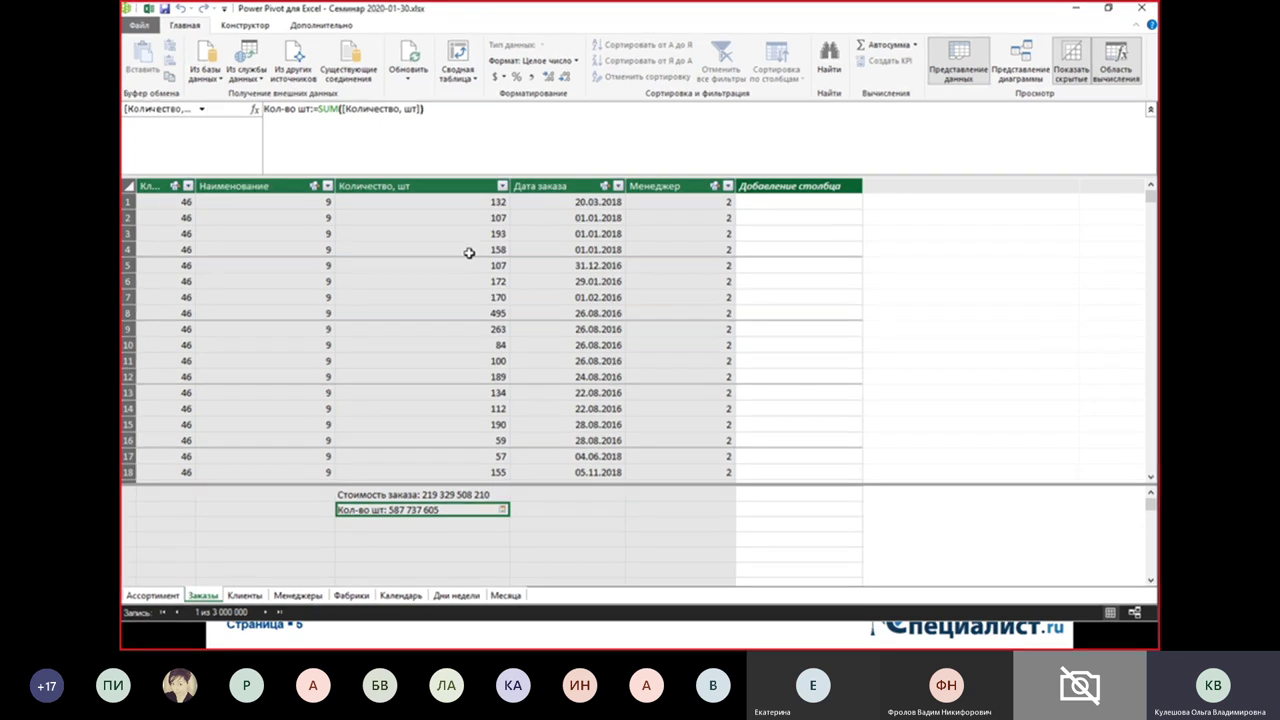
# - Return to Diagram View, reposition the Заказы table, and cancel a started table import
pyautogui.click(1020, 65)
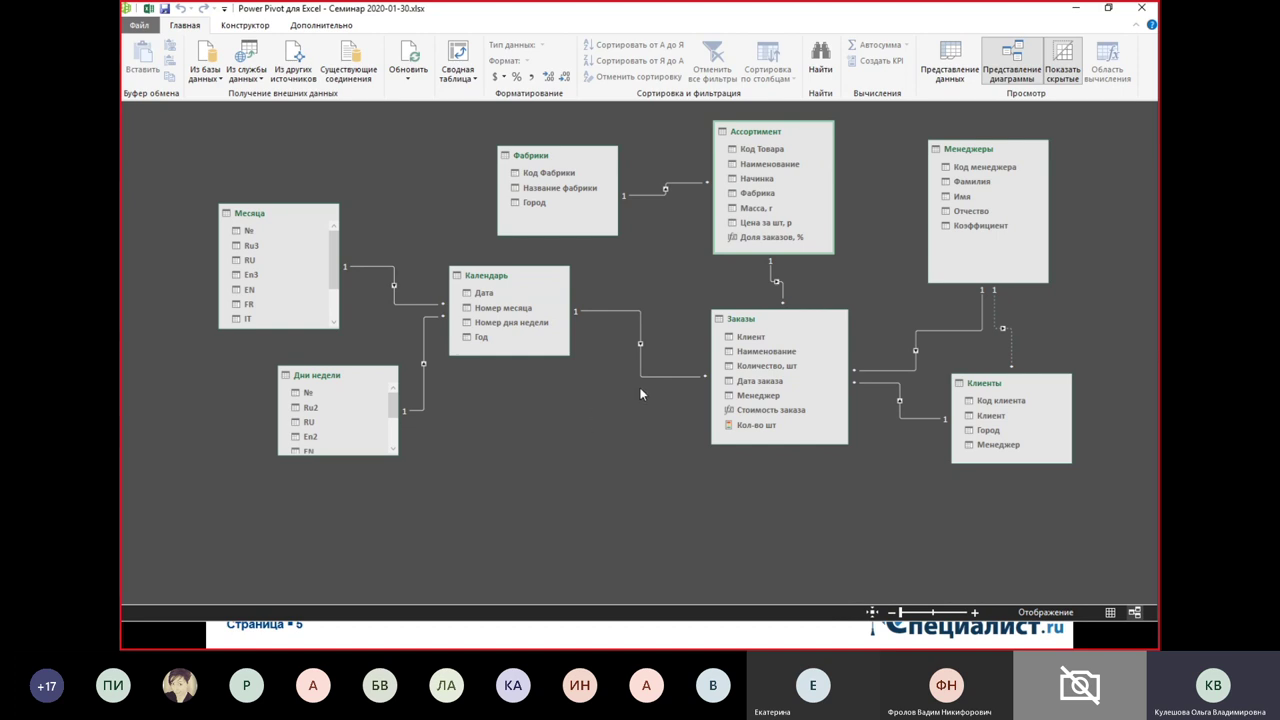
pyautogui.moveTo(781, 327); pyautogui.dragTo(771, 327)
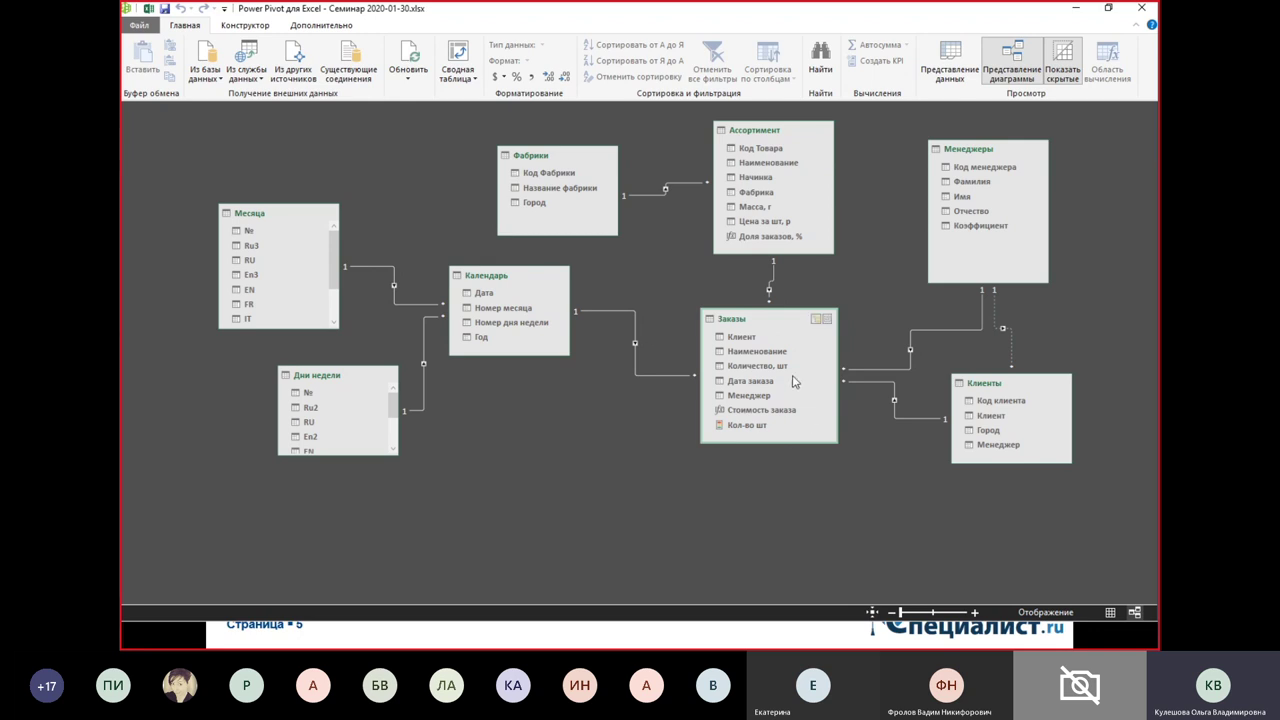
pyautogui.moveTo(783, 326); pyautogui.dragTo(790, 340)
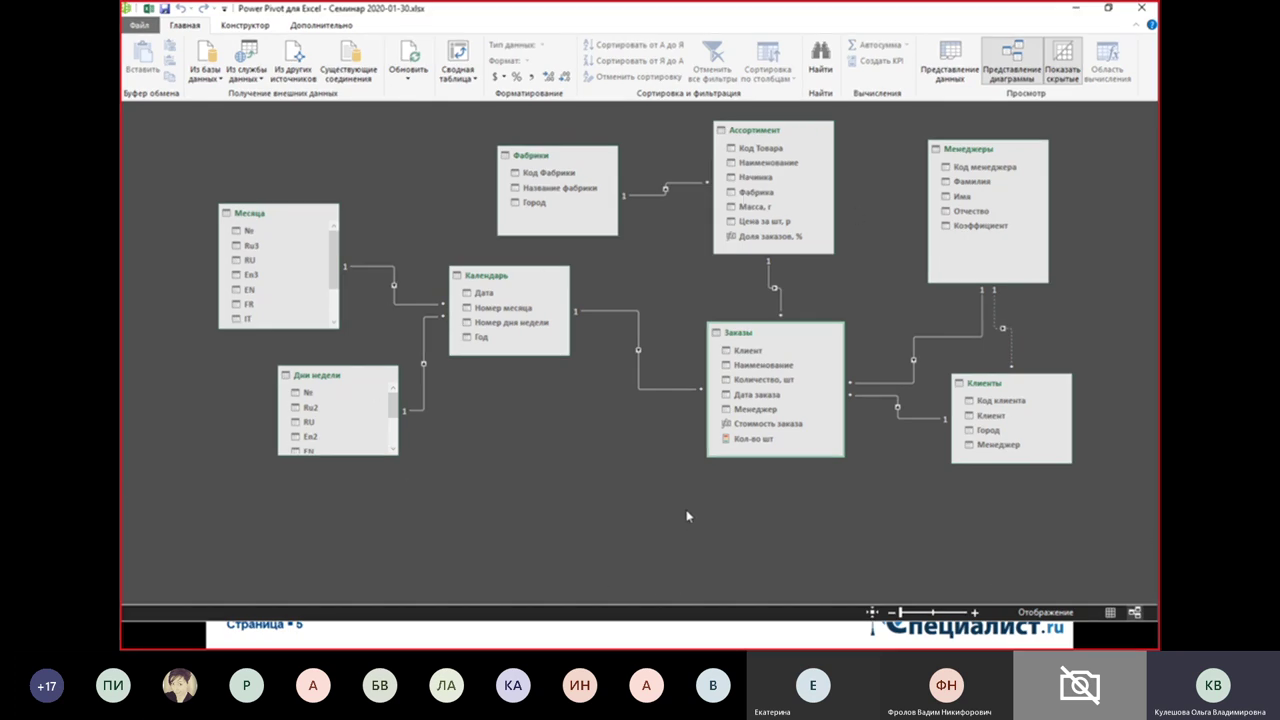
pyautogui.click(299, 77)
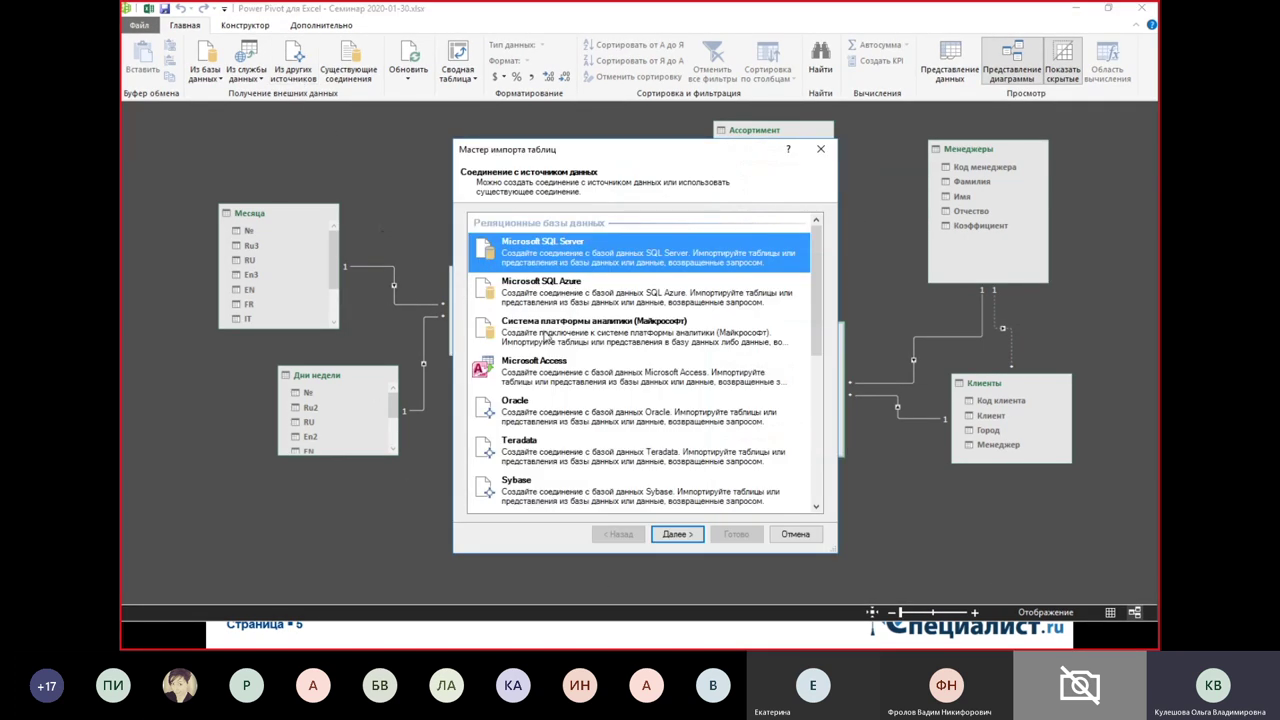
pyautogui.click(782, 537)
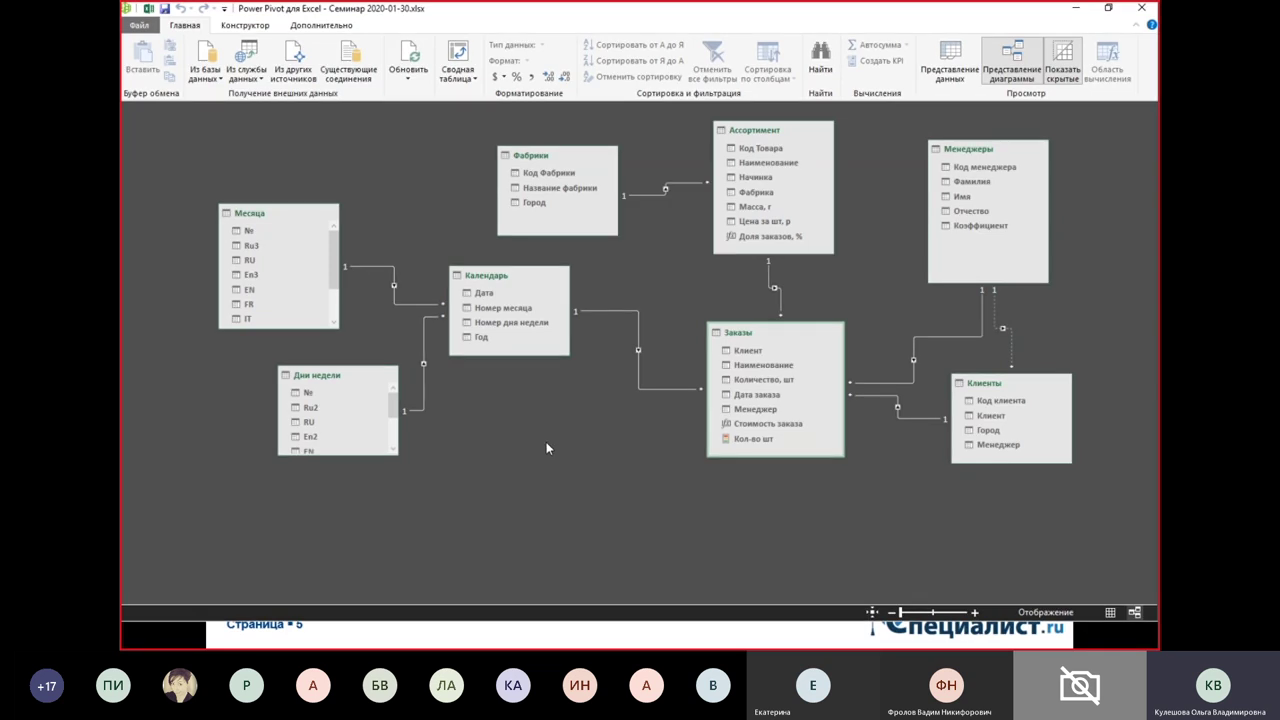
pyautogui.click(861, 387)
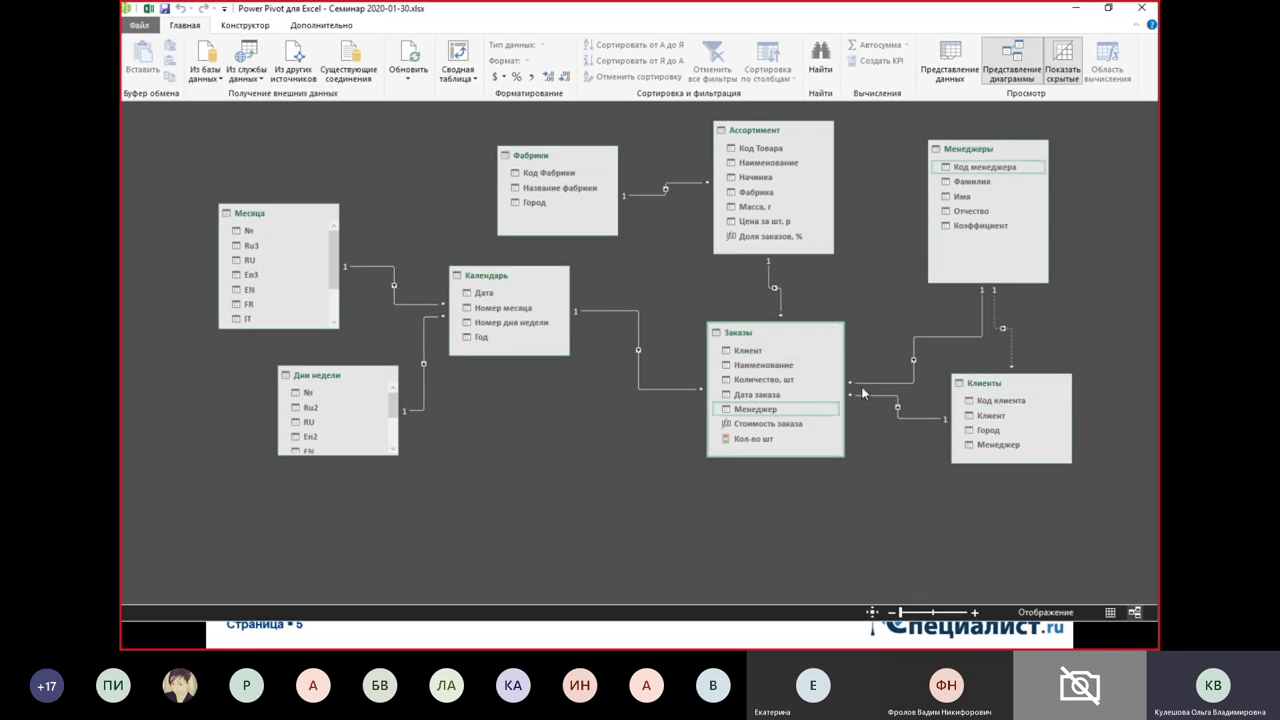
pyautogui.click(697, 331)
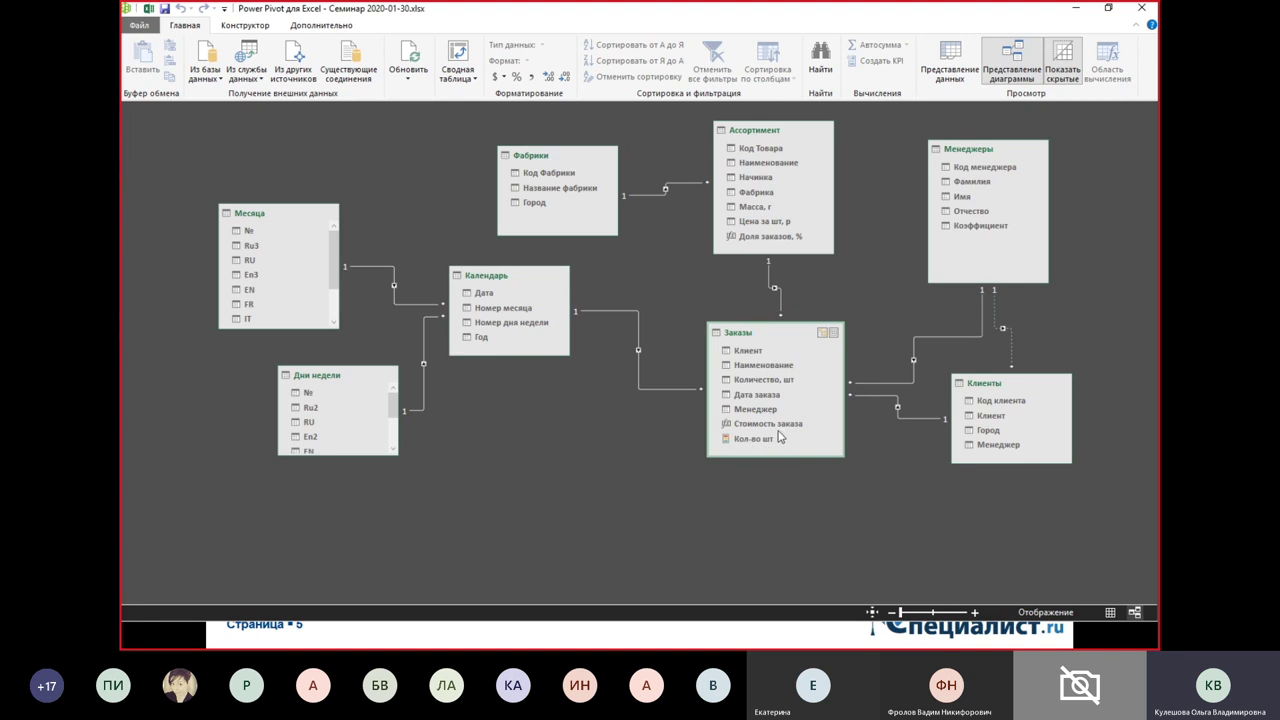
# - Select the Календарь–Заказы relationship and nudge the Заказы table slightly up and left
pyautogui.click(640, 349)
pyautogui.moveTo(771, 340); pyautogui.dragTo(777, 334)
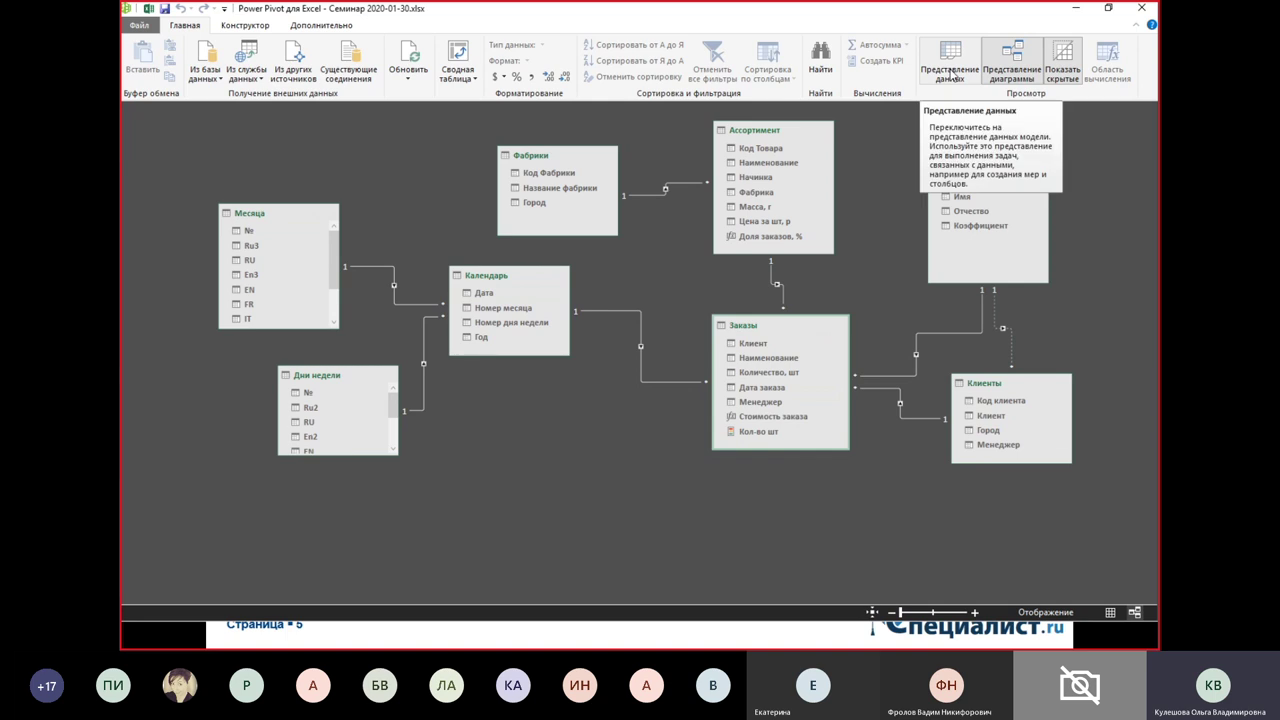
# - Show the Ассортимент table's data, enlarge its calculation area and select the cell under Начинка
pyautogui.click(951, 70)
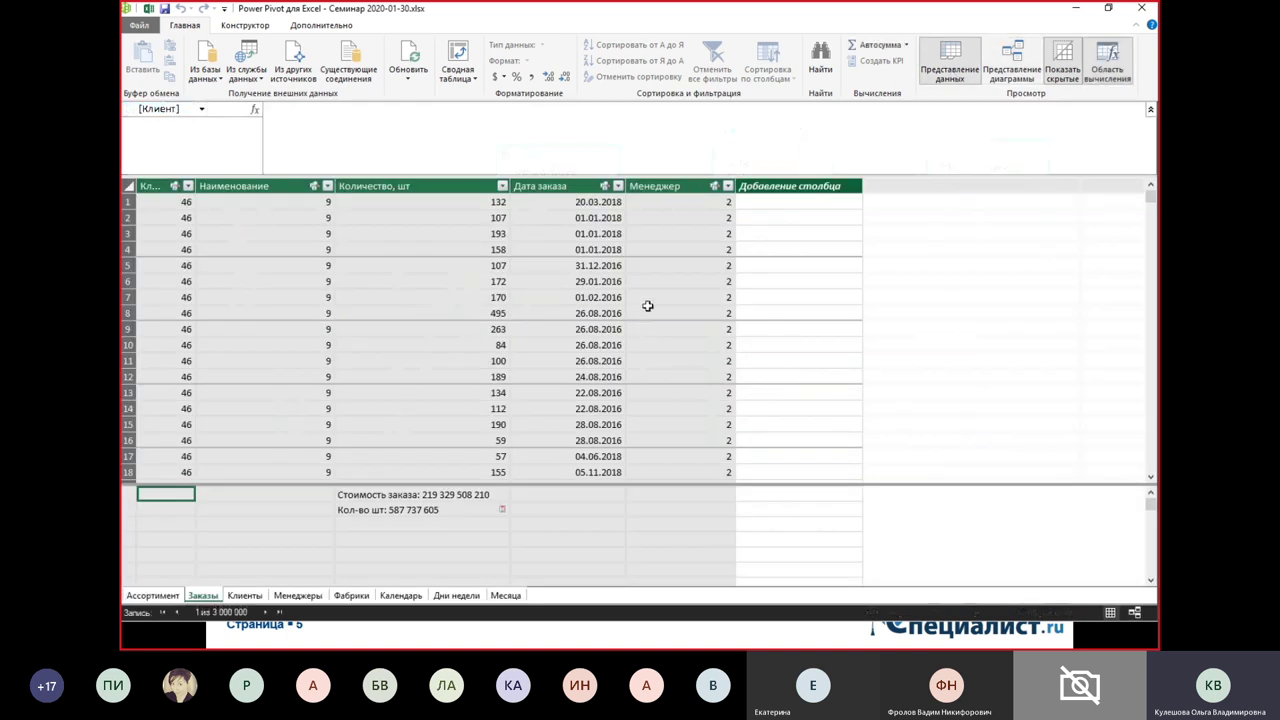
pyautogui.click(155, 596)
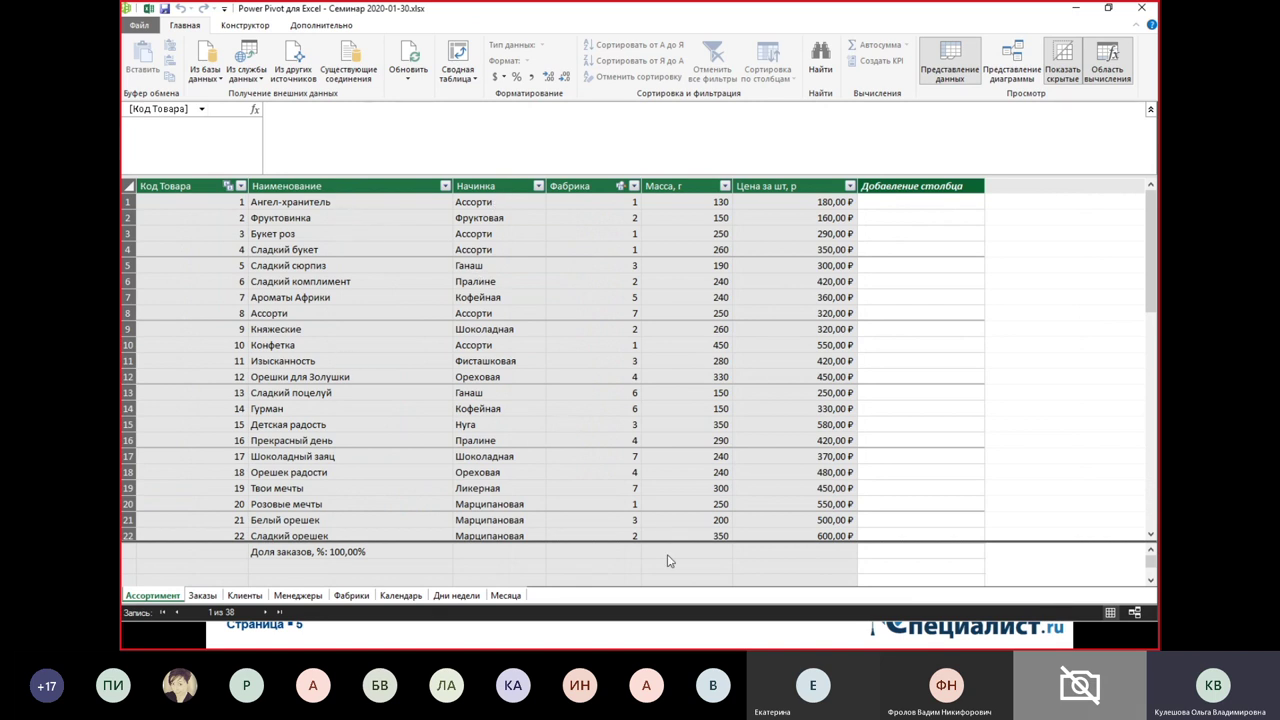
pyautogui.moveTo(684, 541); pyautogui.dragTo(682, 314)
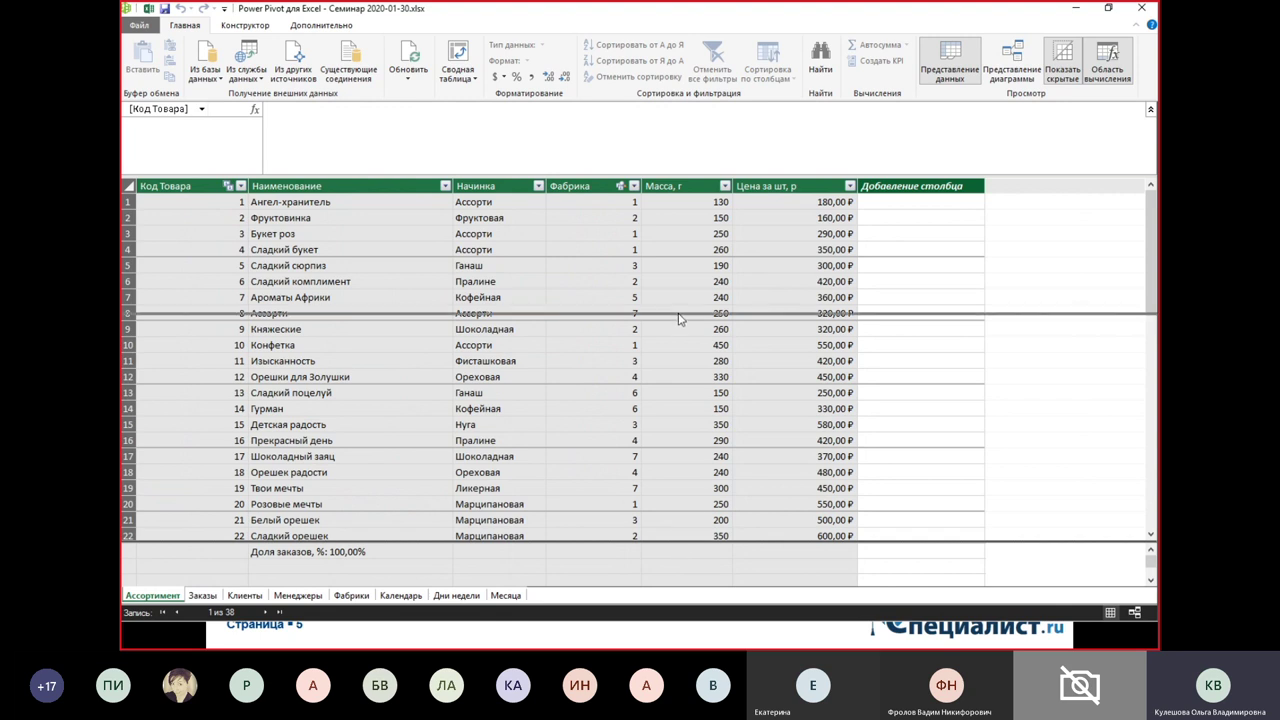
pyautogui.click(499, 328)
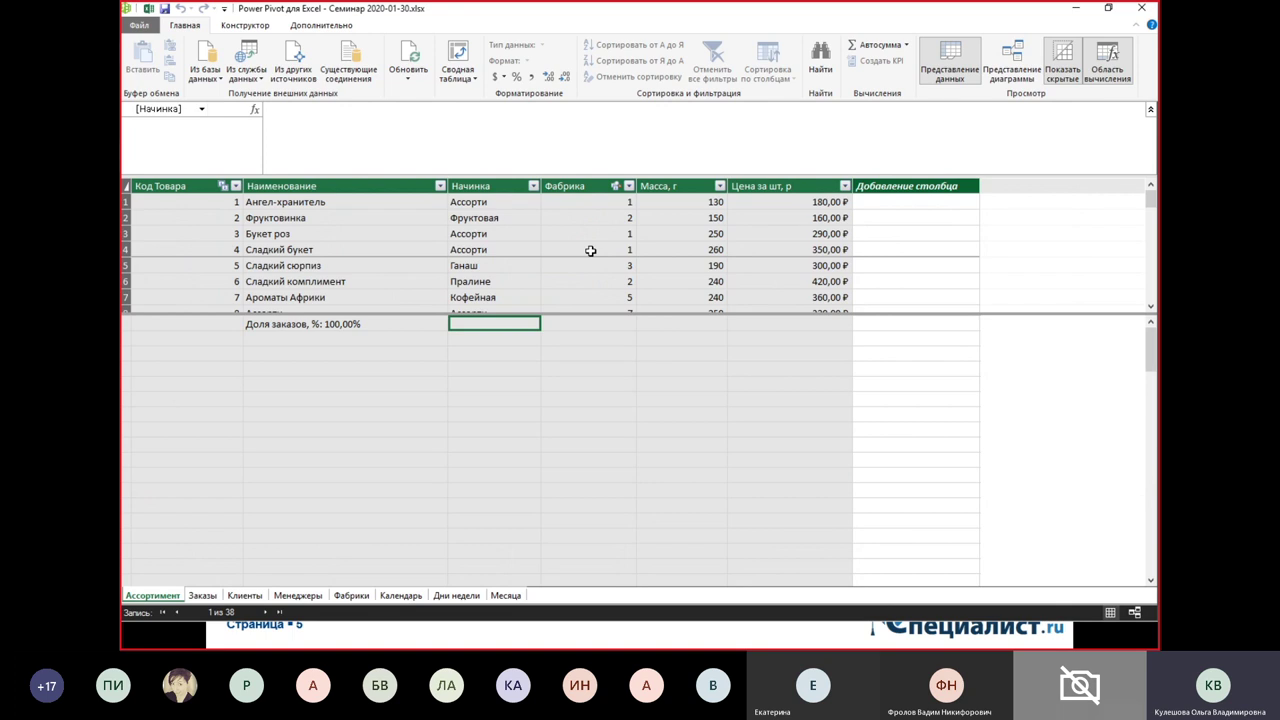
# - Enter the measure Кол-во:=DISTINCTCOUNT('Ассортимент'[Фабрика]) under Начинка, which returns 7
pyautogui.write('Rjk')
pyautogui.press('BackSpace')
pyautogui.press('BackSpace')
pyautogui.press('BackSpace')
pyautogui.write('Кол-во')
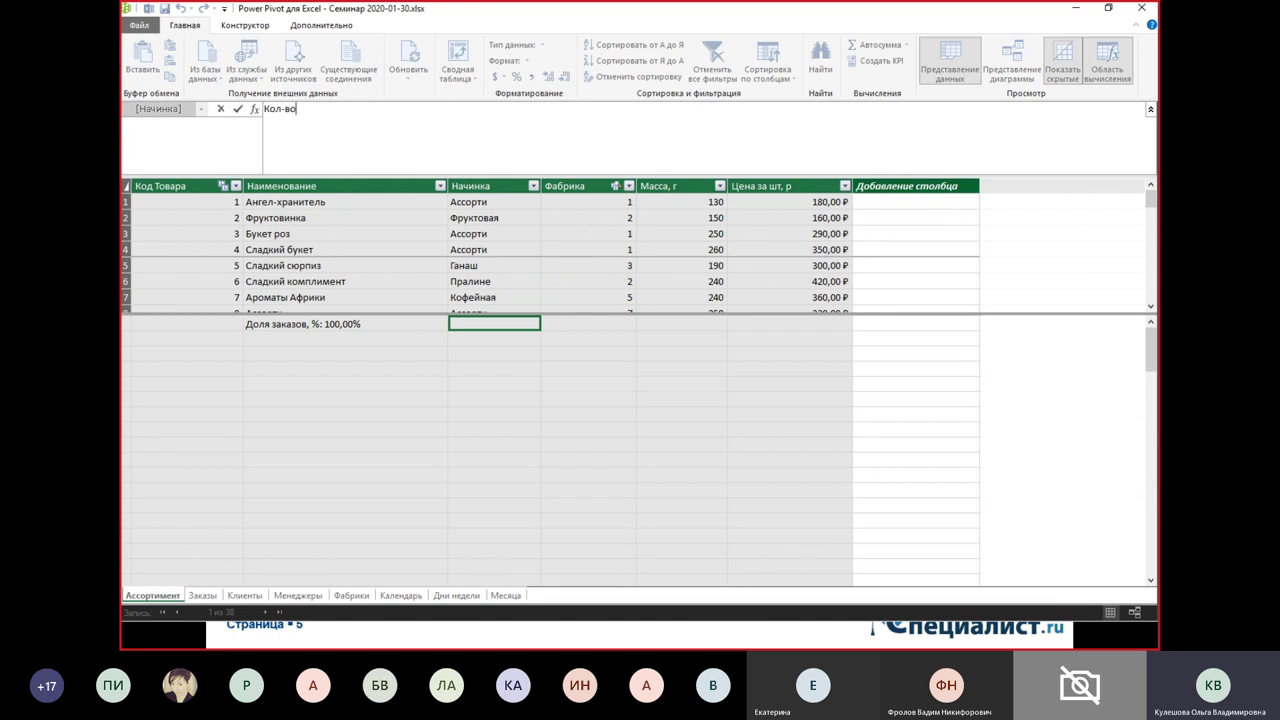
pyautogui.write(':')
pyautogui.write('=')
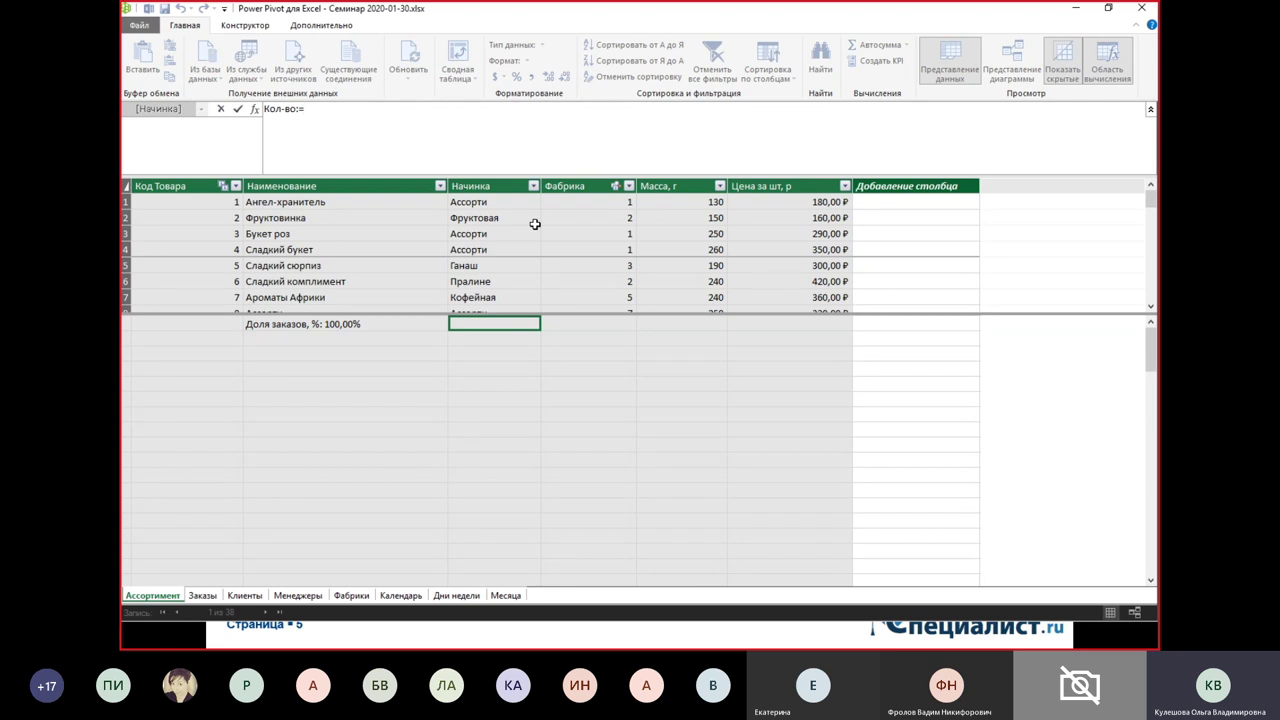
pyautogui.keyDown('ctrl'); pyautogui.scroll(2, 503, 134); pyautogui.keyUp('ctrl')
pyautogui.keyDown('ctrl'); pyautogui.scroll(3, 507, 147); pyautogui.keyUp('ctrl')
pyautogui.write('Бщ')
pyautogui.press('BackSpace')
pyautogui.press('BackSpace')
pyautogui.write('Di')
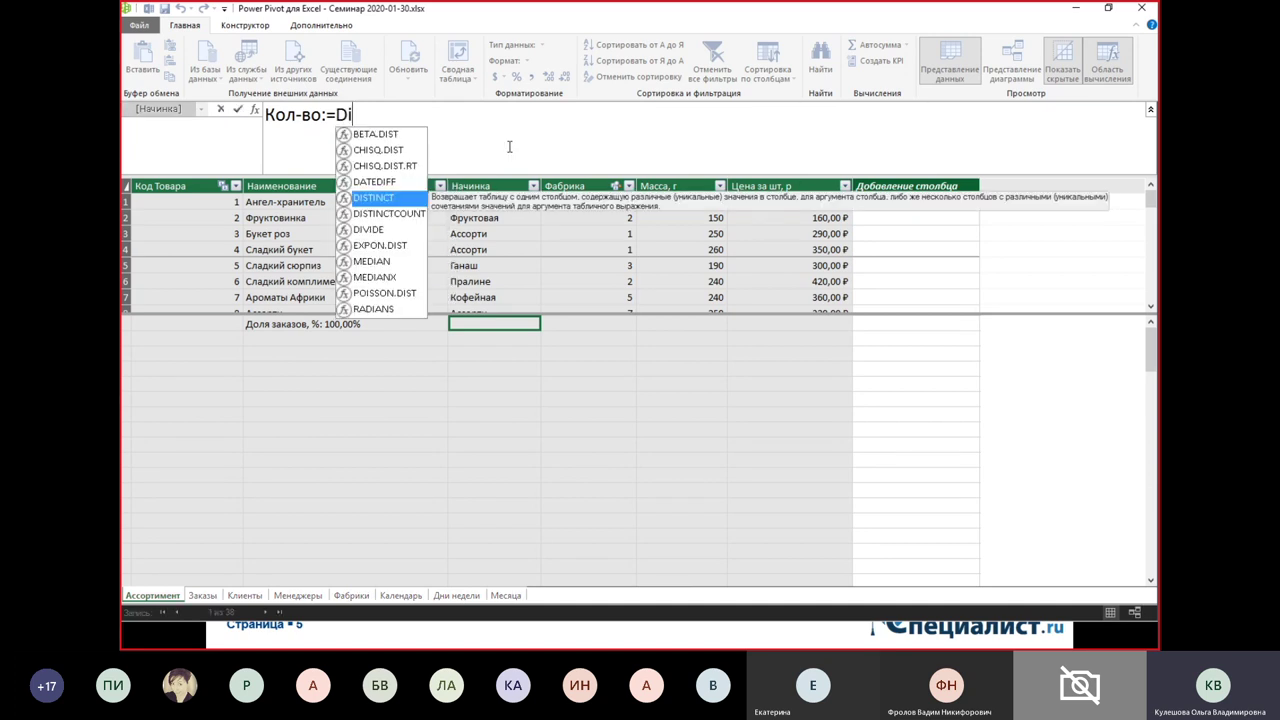
pyautogui.press('Down')
pyautogui.press('Tab')
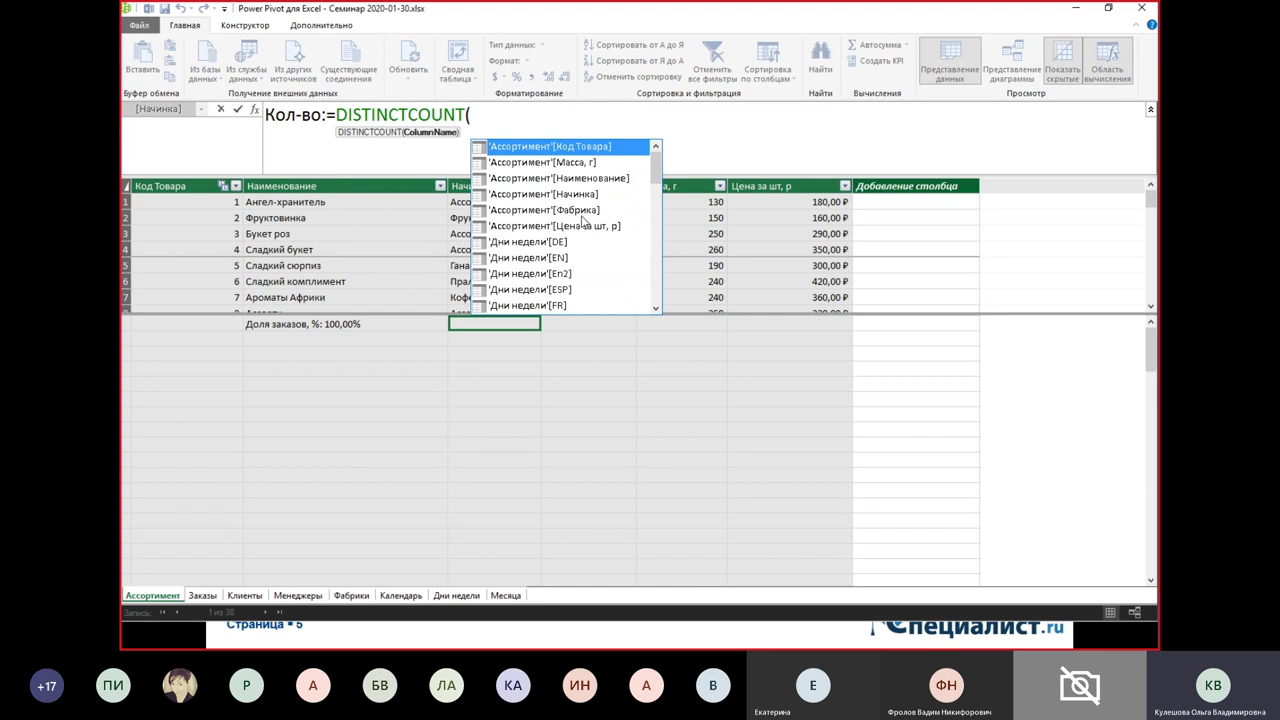
pyautogui.doubleClick(557, 210)
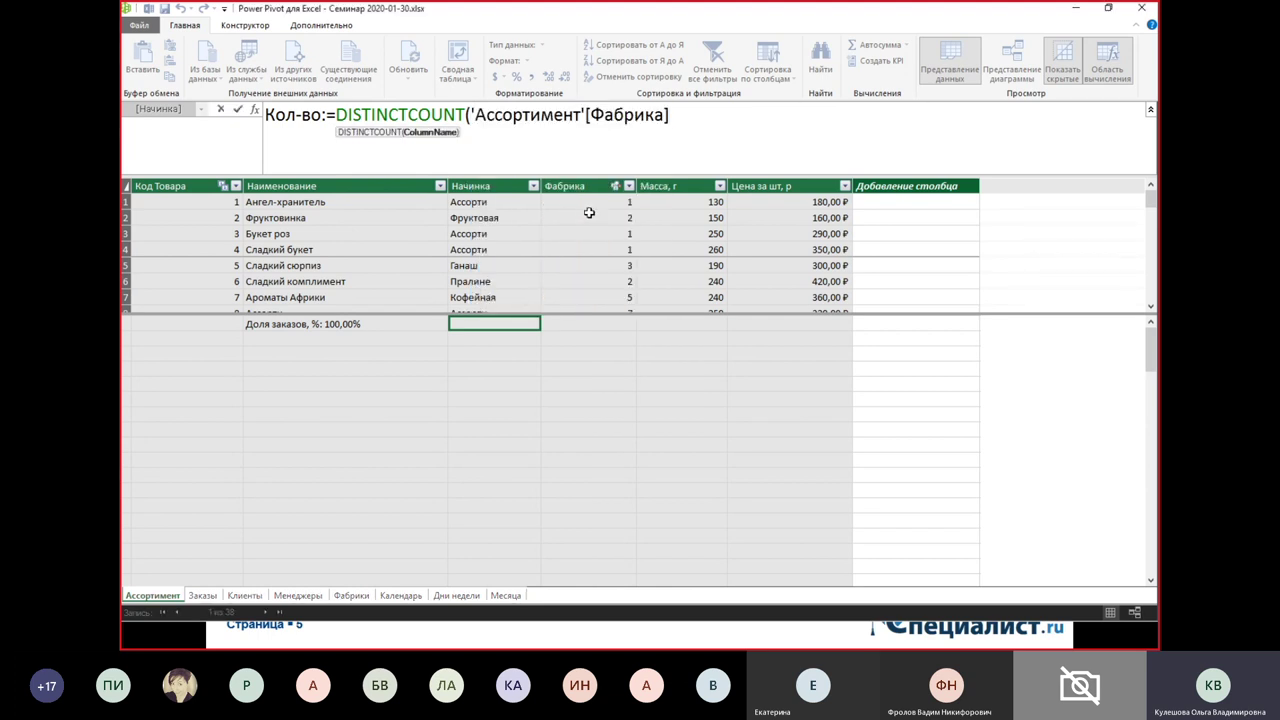
pyautogui.write(')')
pyautogui.press('Return')
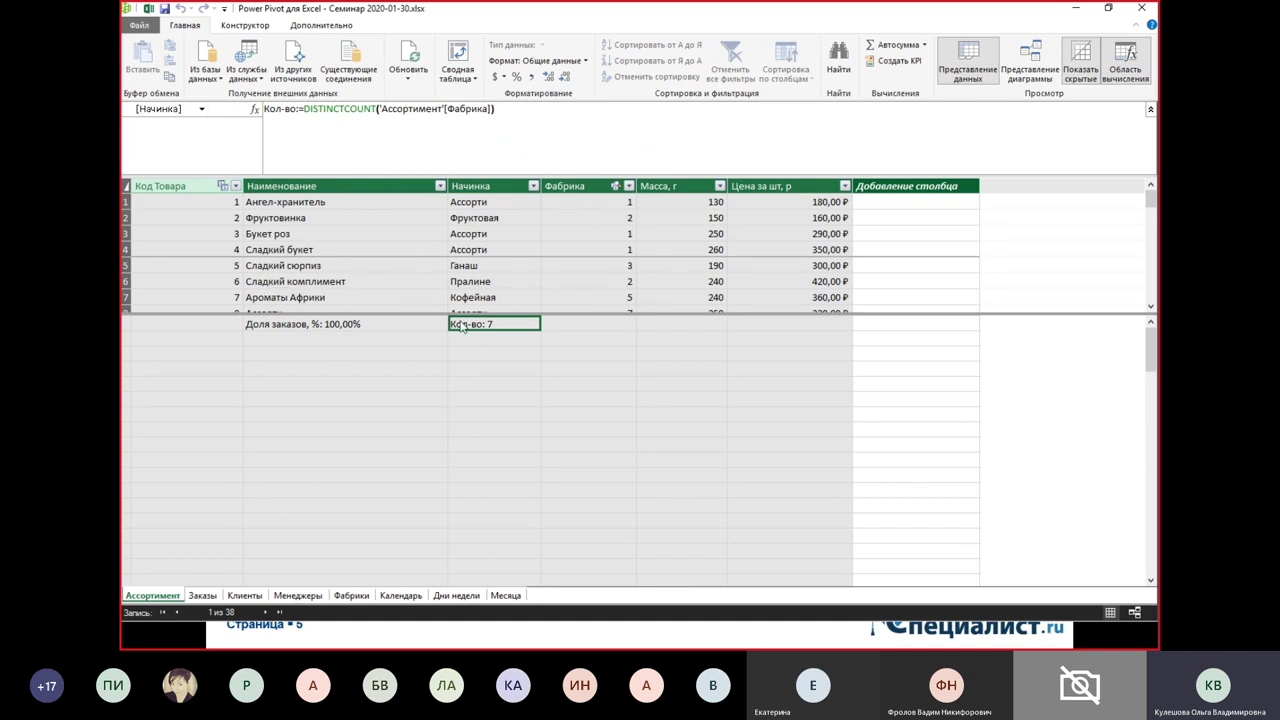
# - Shrink the calculation area, confirm Фабрики lists seven factories, and return to Ассортимент
pyautogui.moveTo(500, 314); pyautogui.dragTo(504, 366)
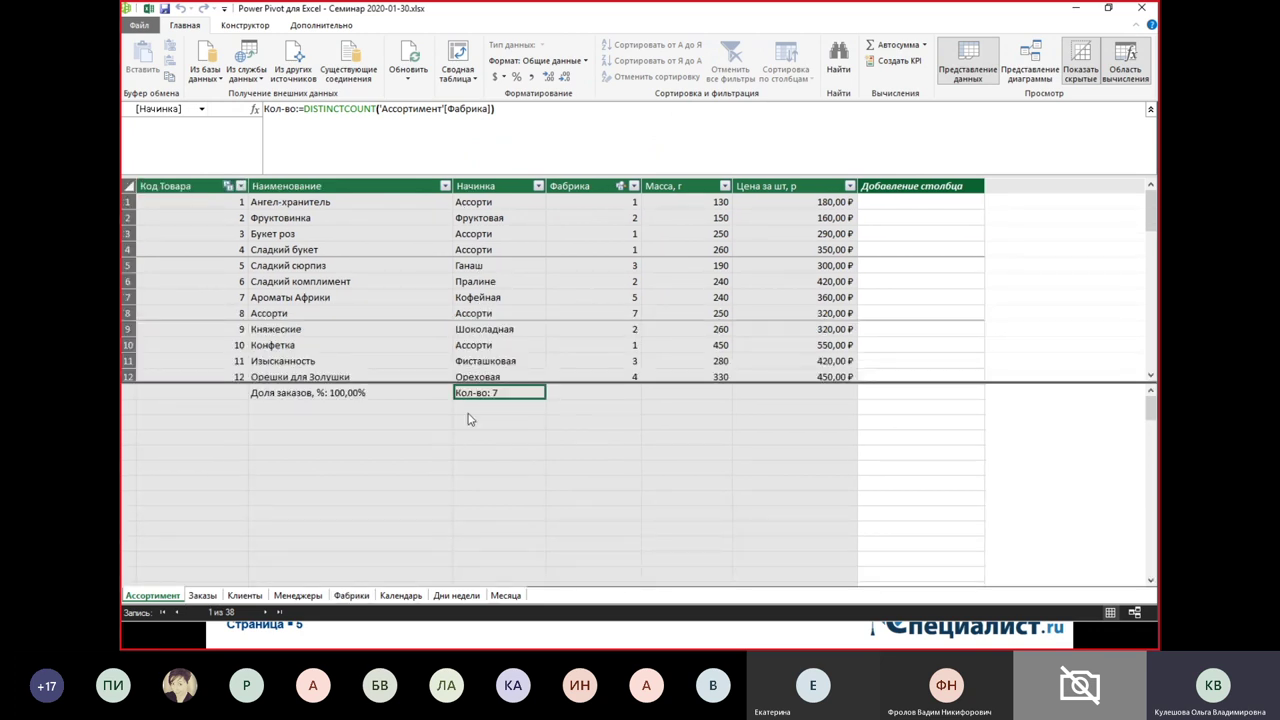
pyautogui.click(344, 596)
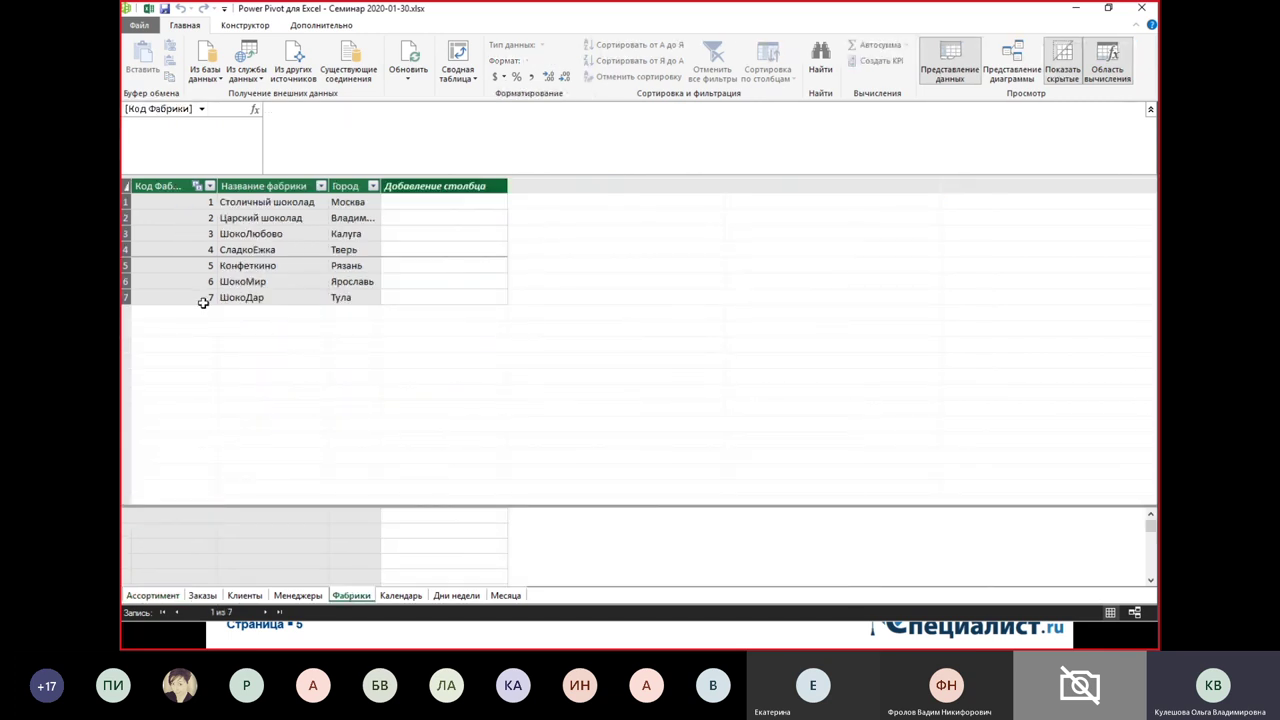
pyautogui.click(155, 596)
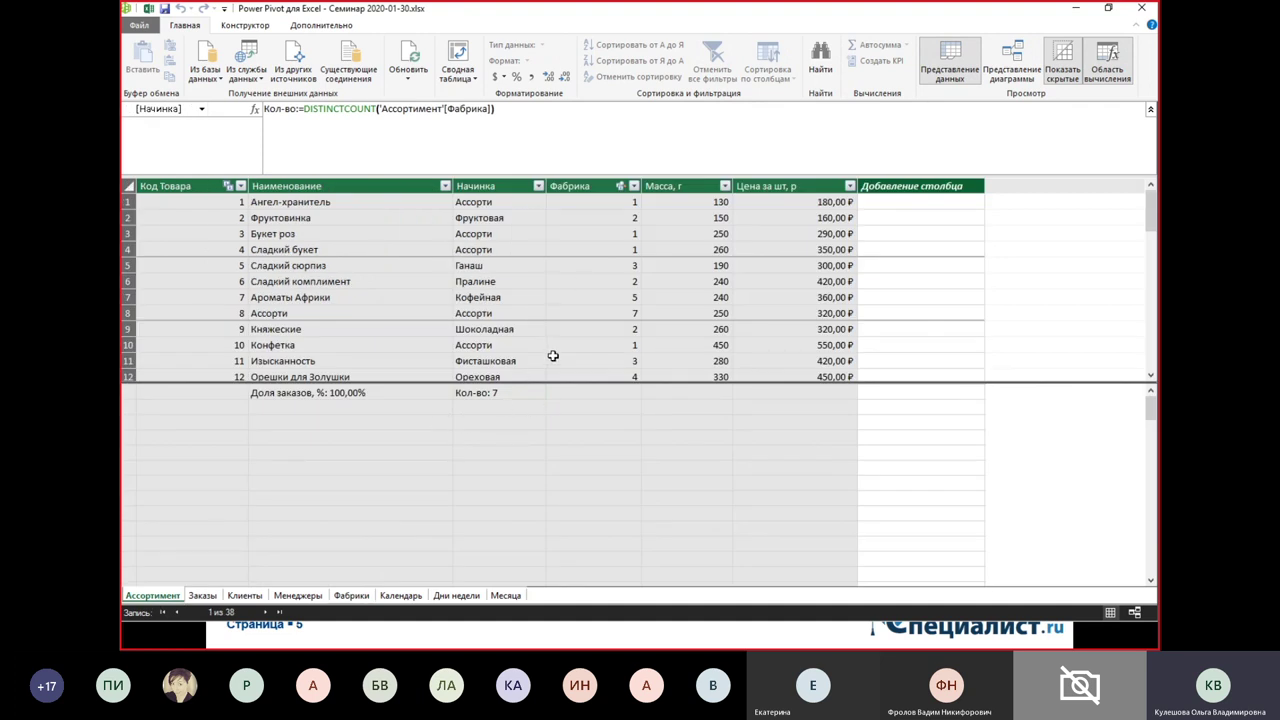
# - Insert a blank column F in Excel and add the Кол-во measure to the fillings pivot table
pyautogui.click(148, 12)
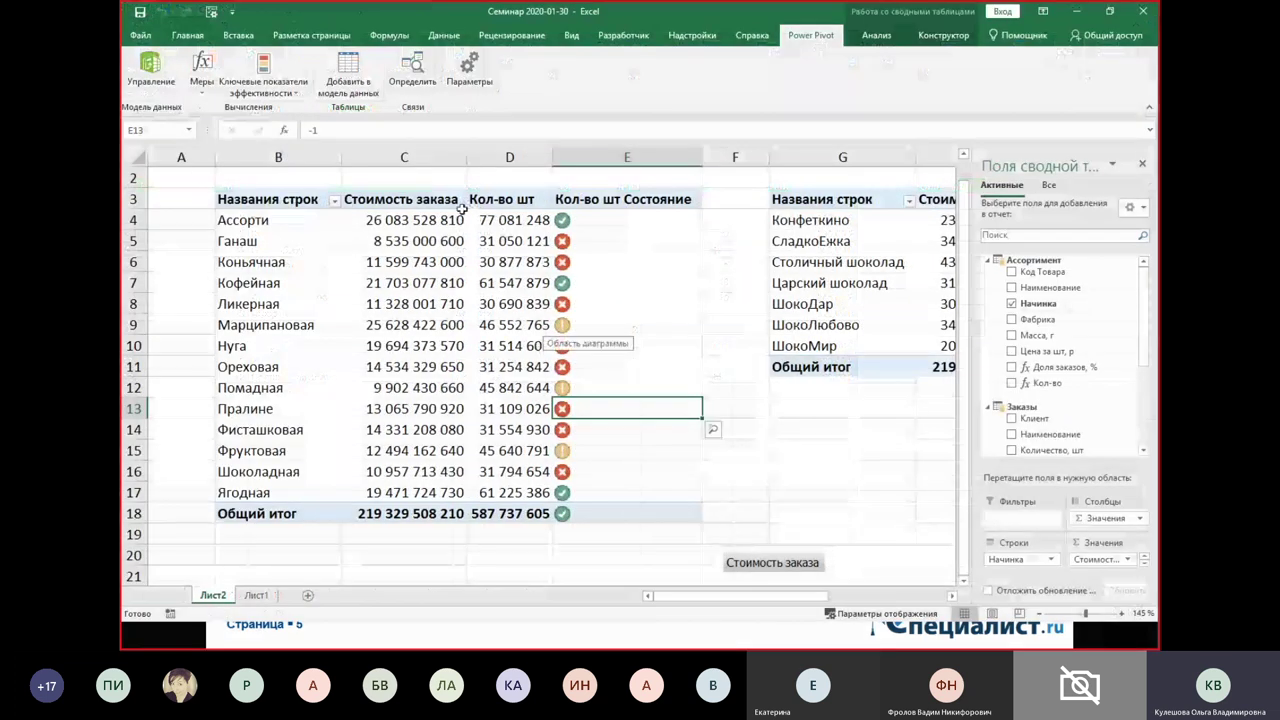
pyautogui.click(722, 159)
pyautogui.hotkey('ctrl', '+')
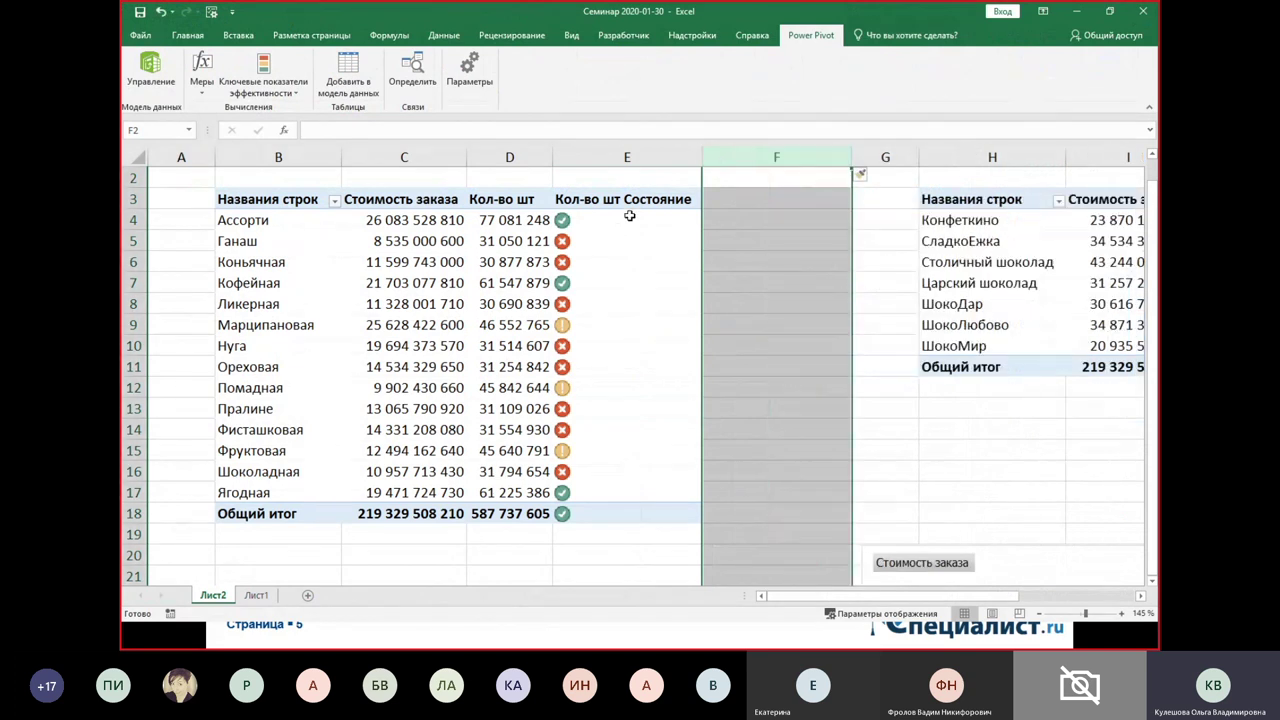
pyautogui.click(620, 262)
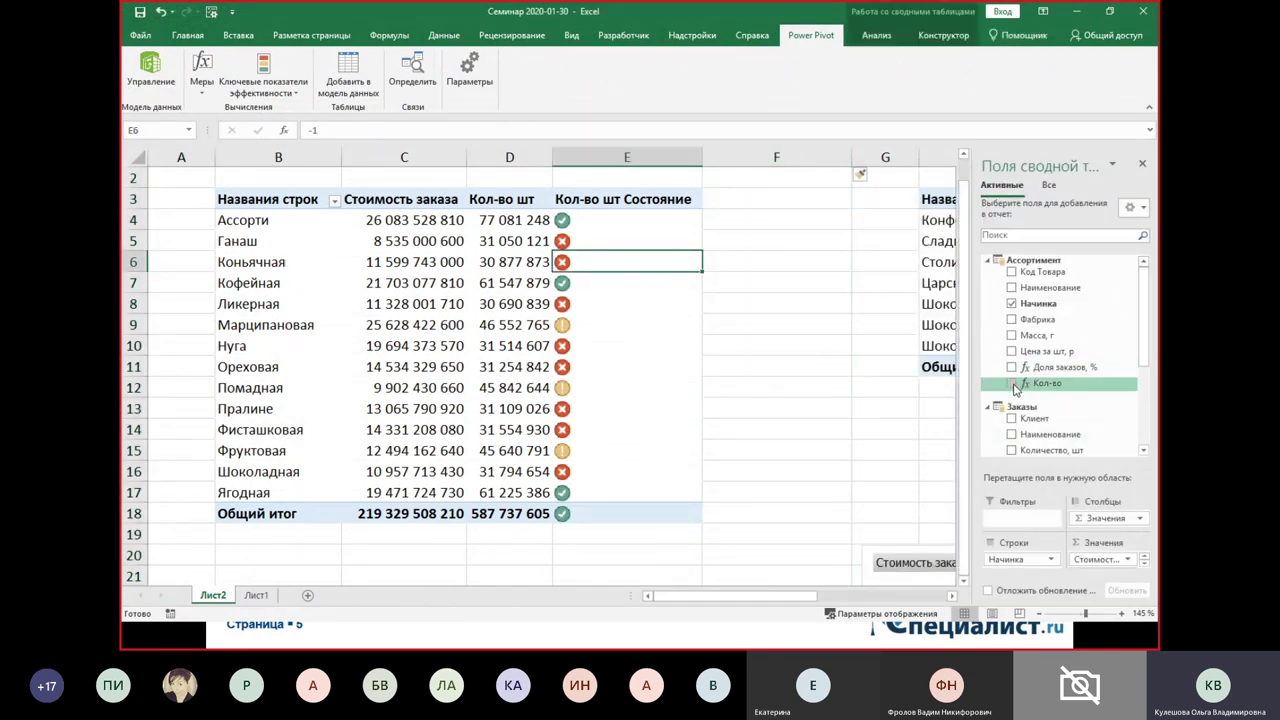
pyautogui.click(1012, 384)
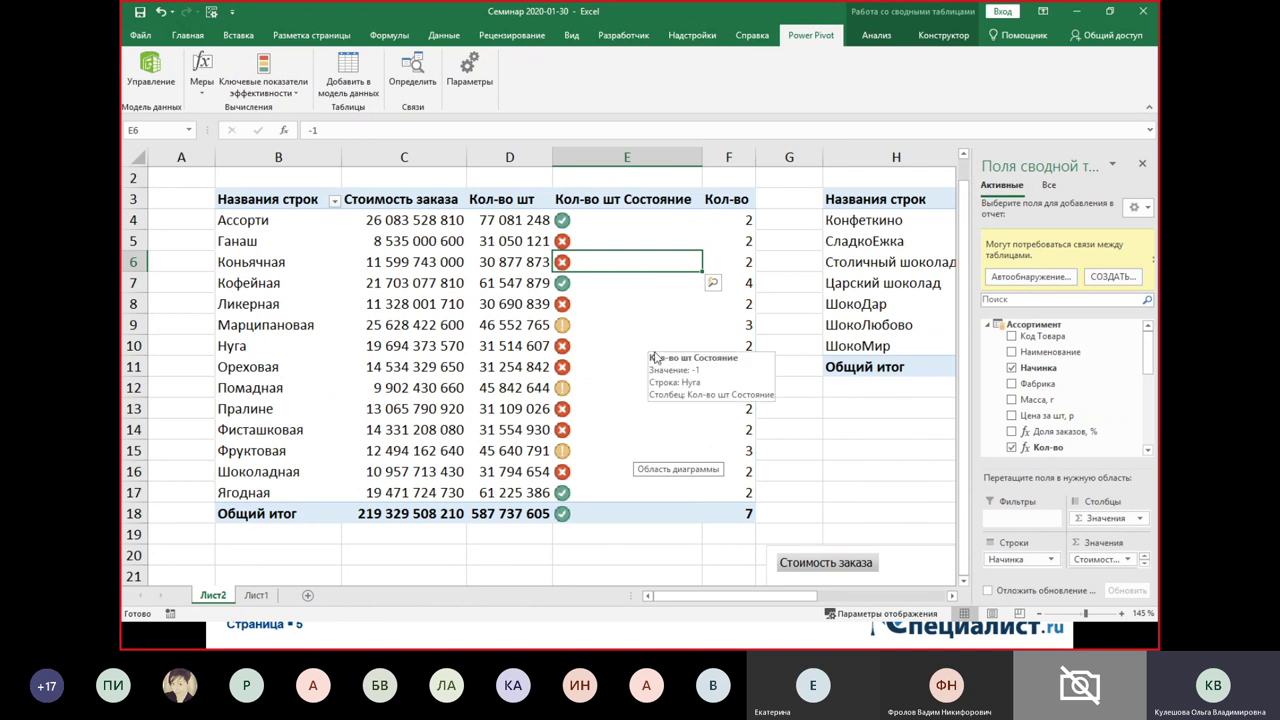
pyautogui.click(152, 72)
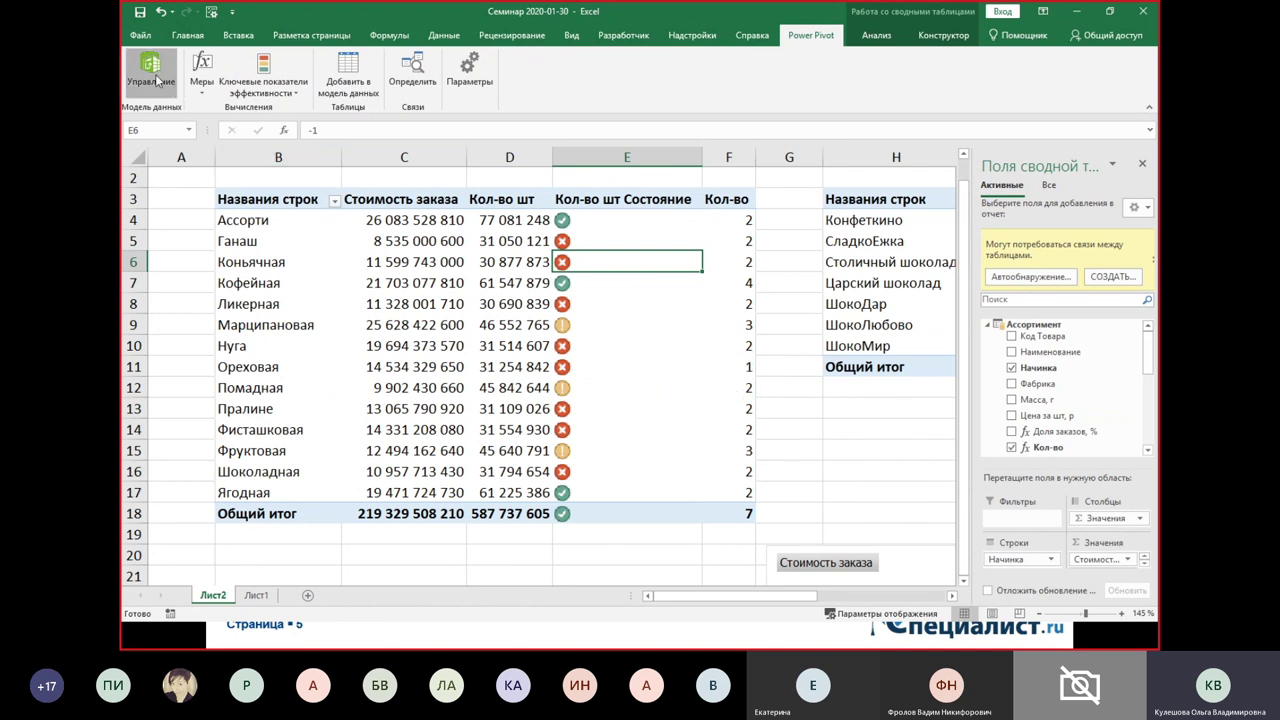
pyautogui.click(496, 397)
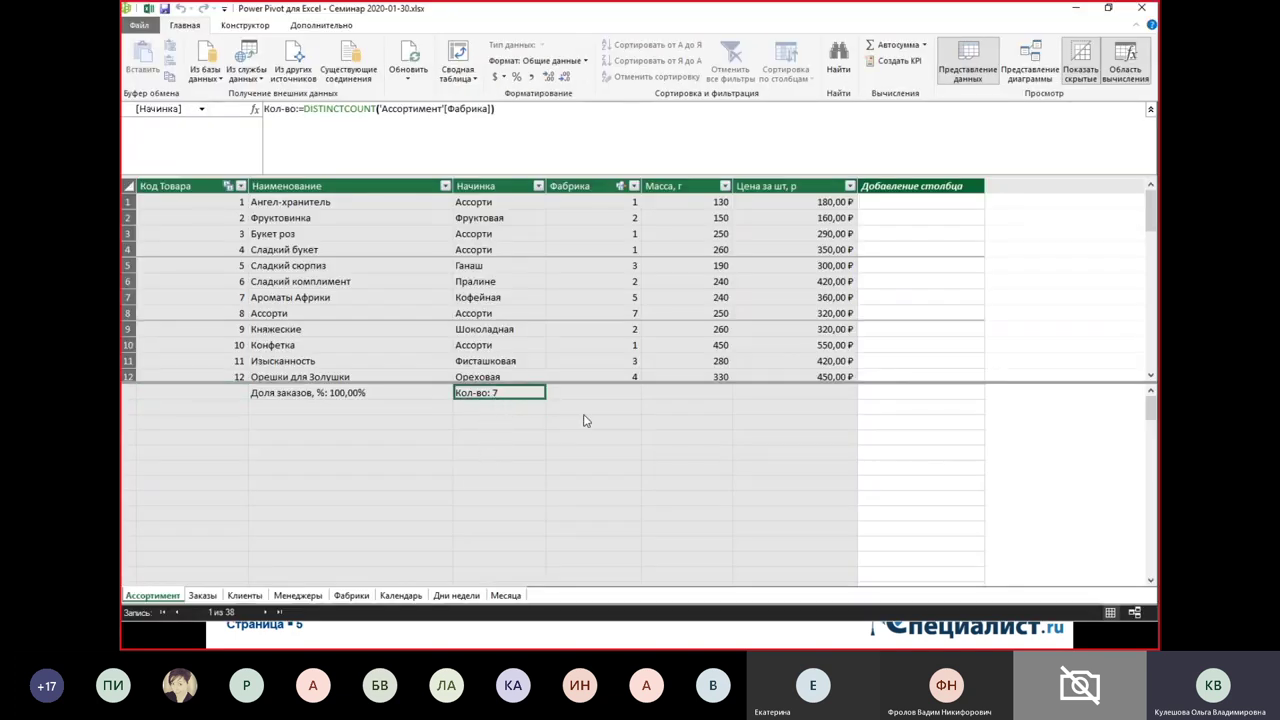
pyautogui.click(203, 595)
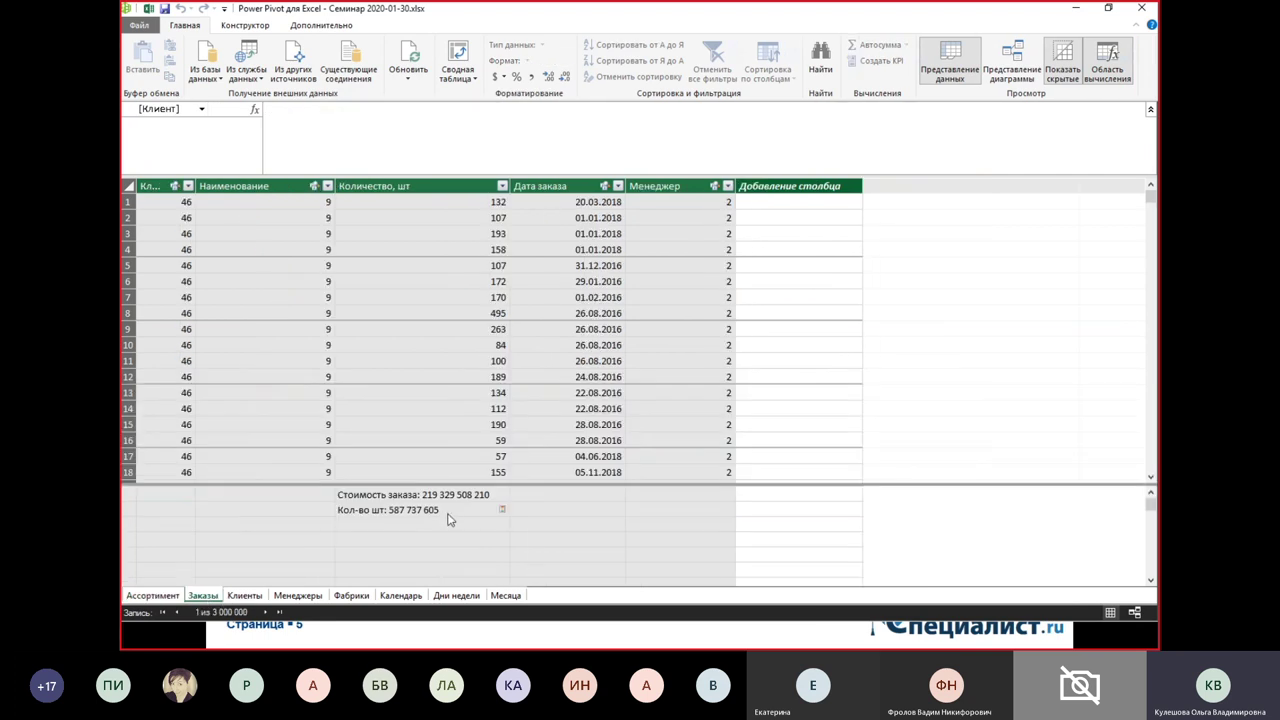
pyautogui.click(470, 495)
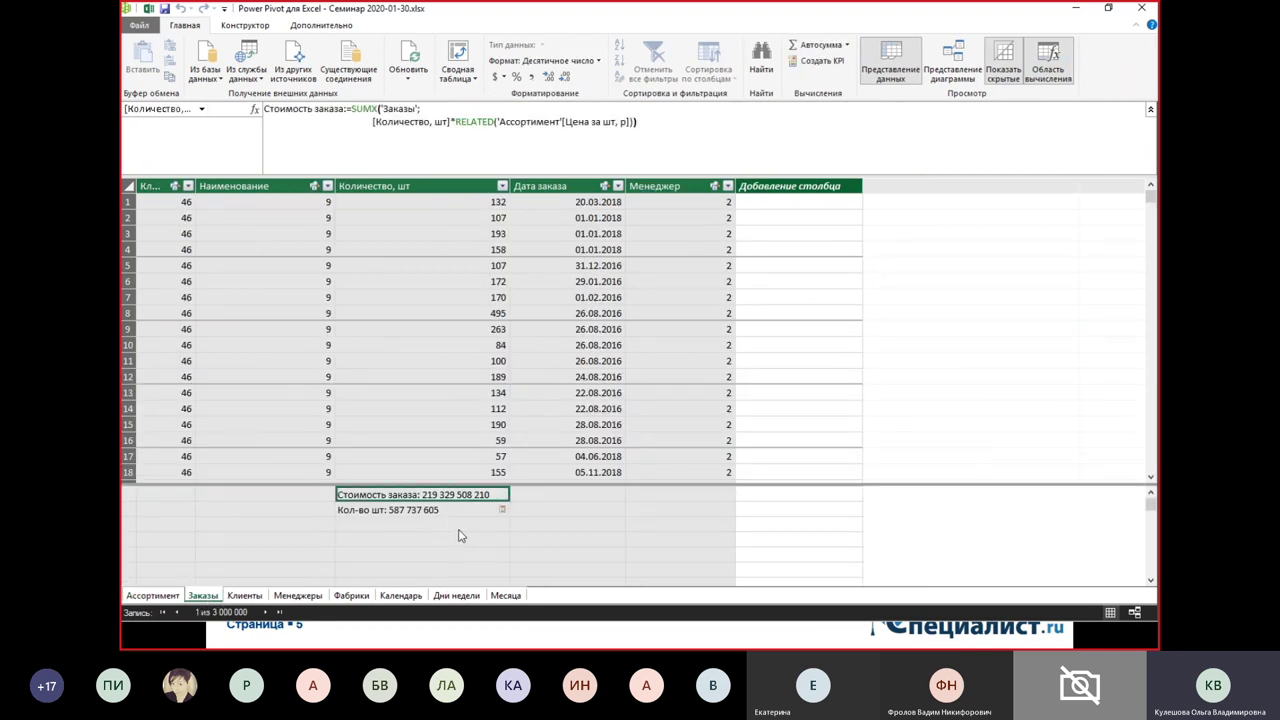
pyautogui.click(437, 512)
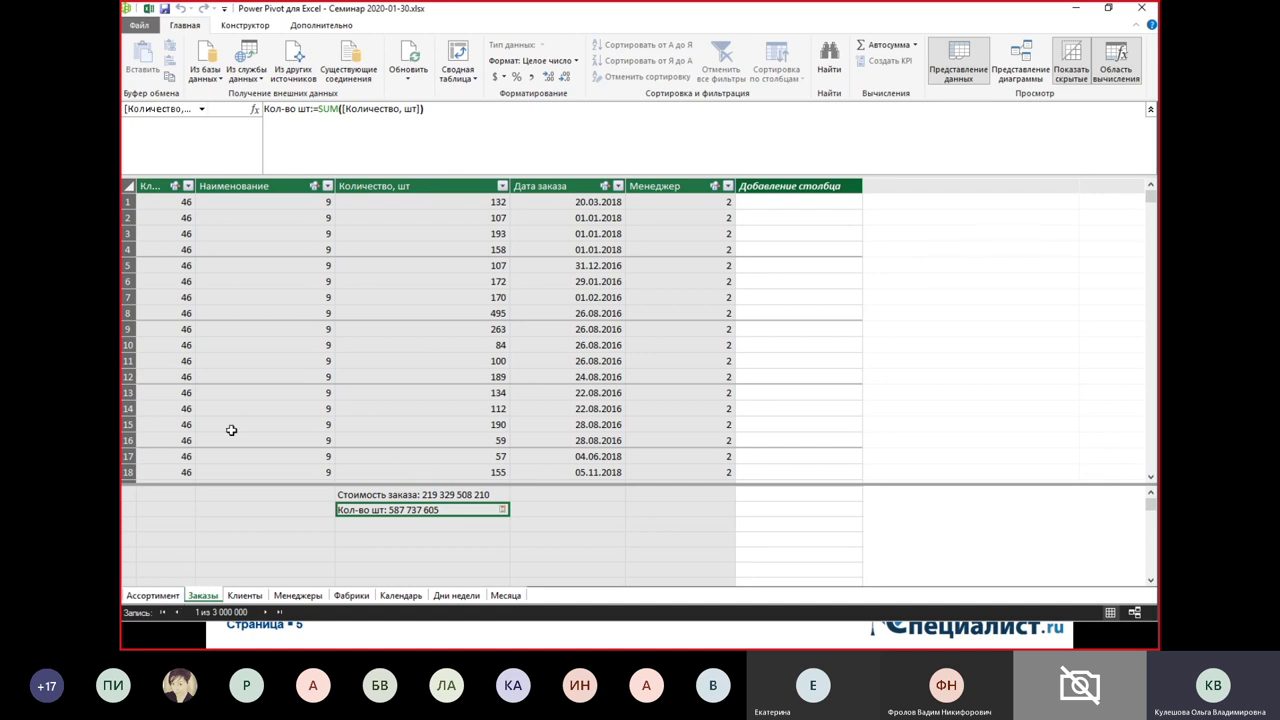
pyautogui.click(149, 11)
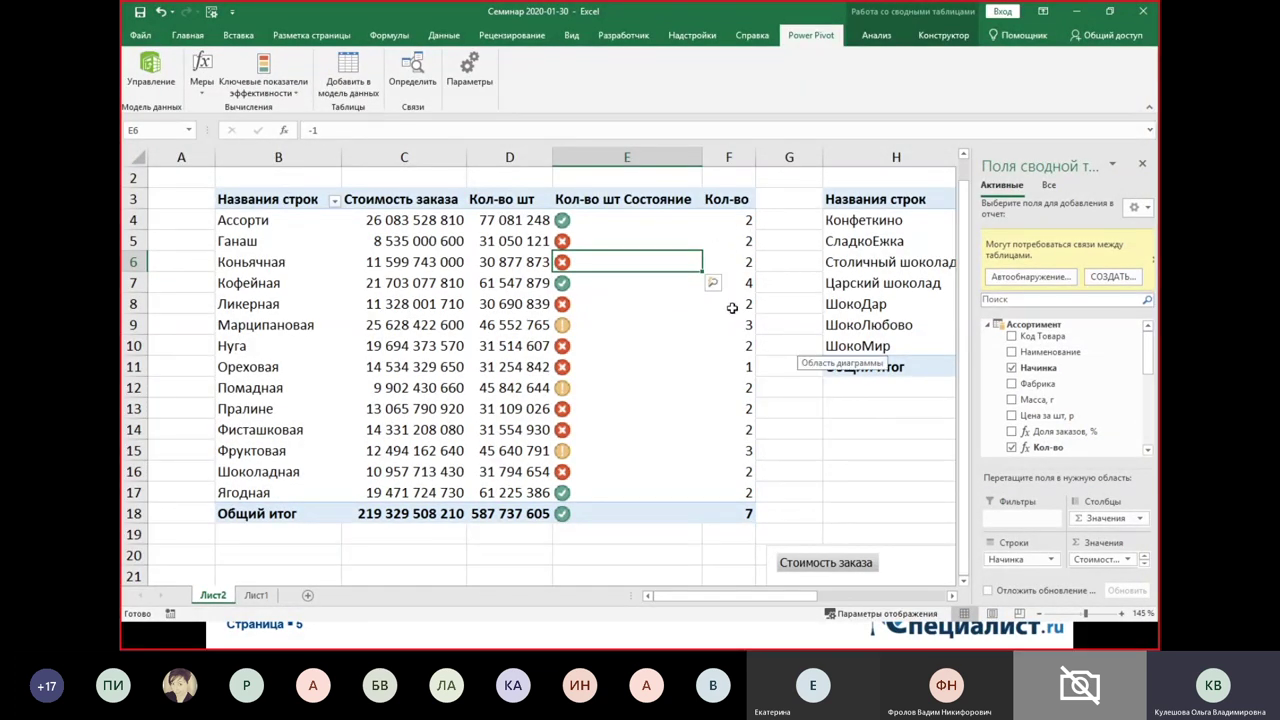
# - Widen the PivotTable Fields pane and close the table-relationships suggestion banner
pyautogui.moveTo(747, 287); pyautogui.dragTo(280, 284)
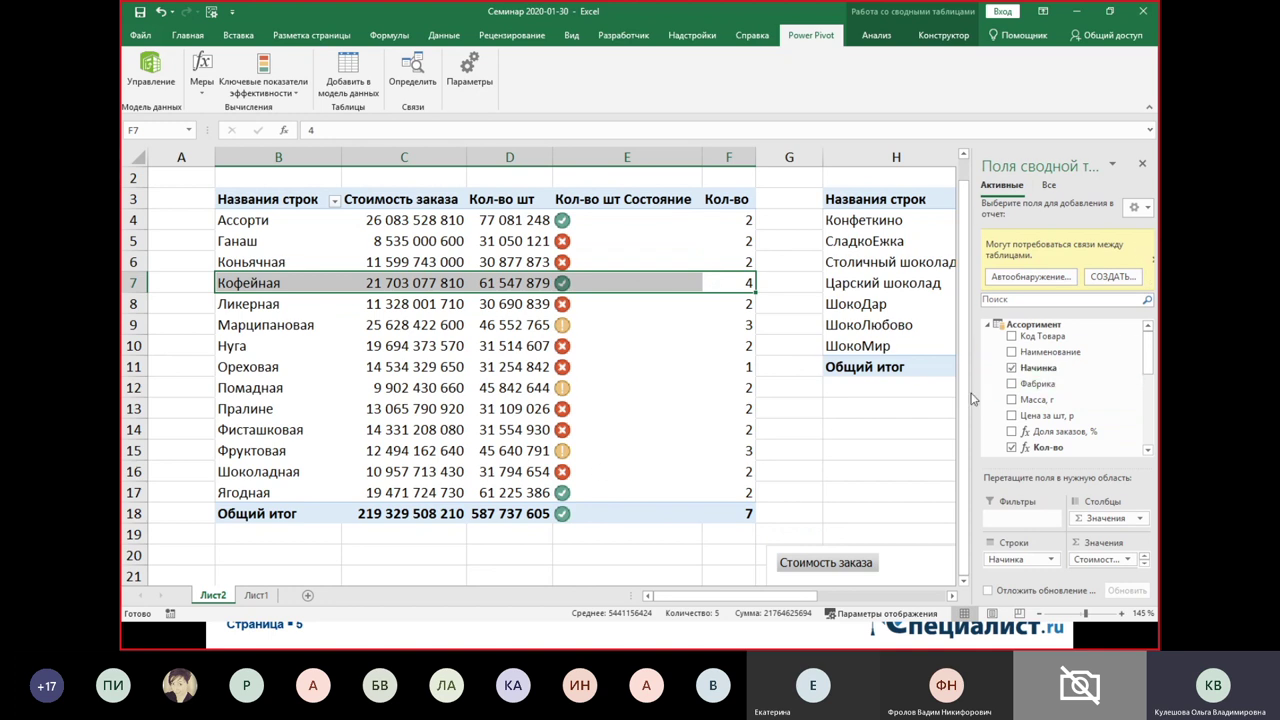
pyautogui.moveTo(966, 400); pyautogui.dragTo(893, 400)
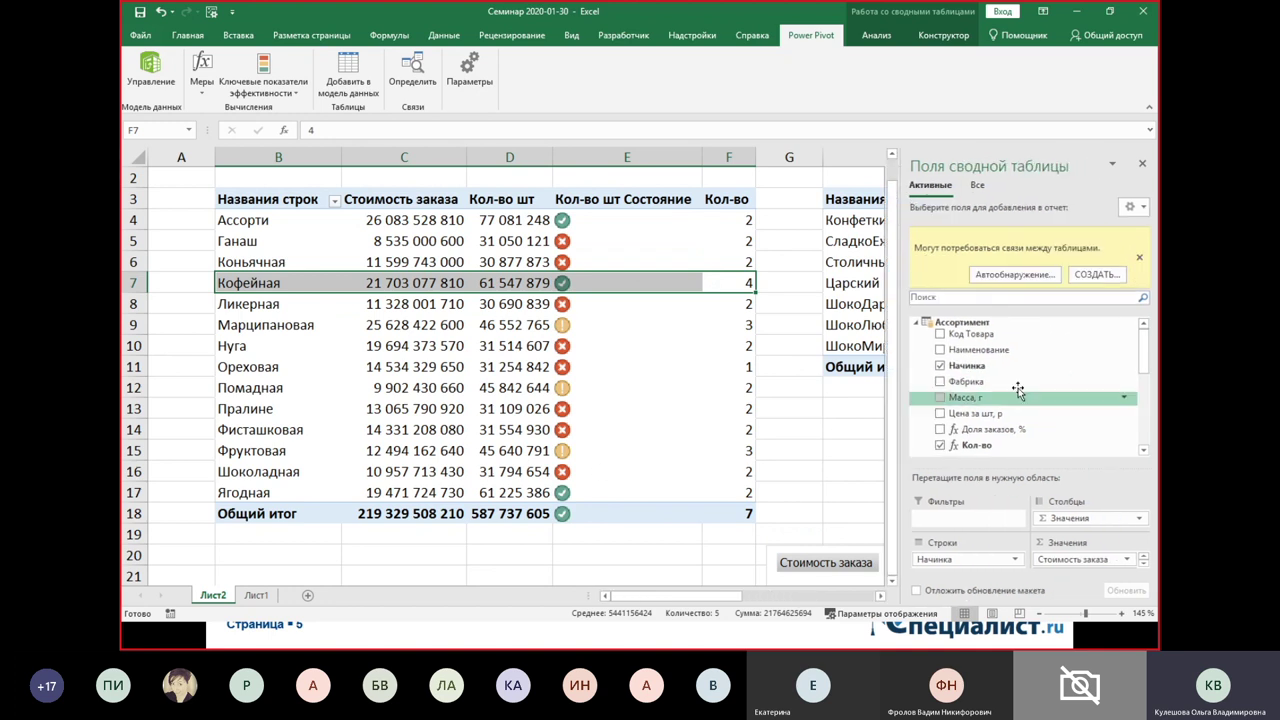
pyautogui.click(1140, 258)
# - Select the Помадная status cell E12 and order values C4:C17, then bring up the Моделирование slide
pyautogui.click(683, 390)
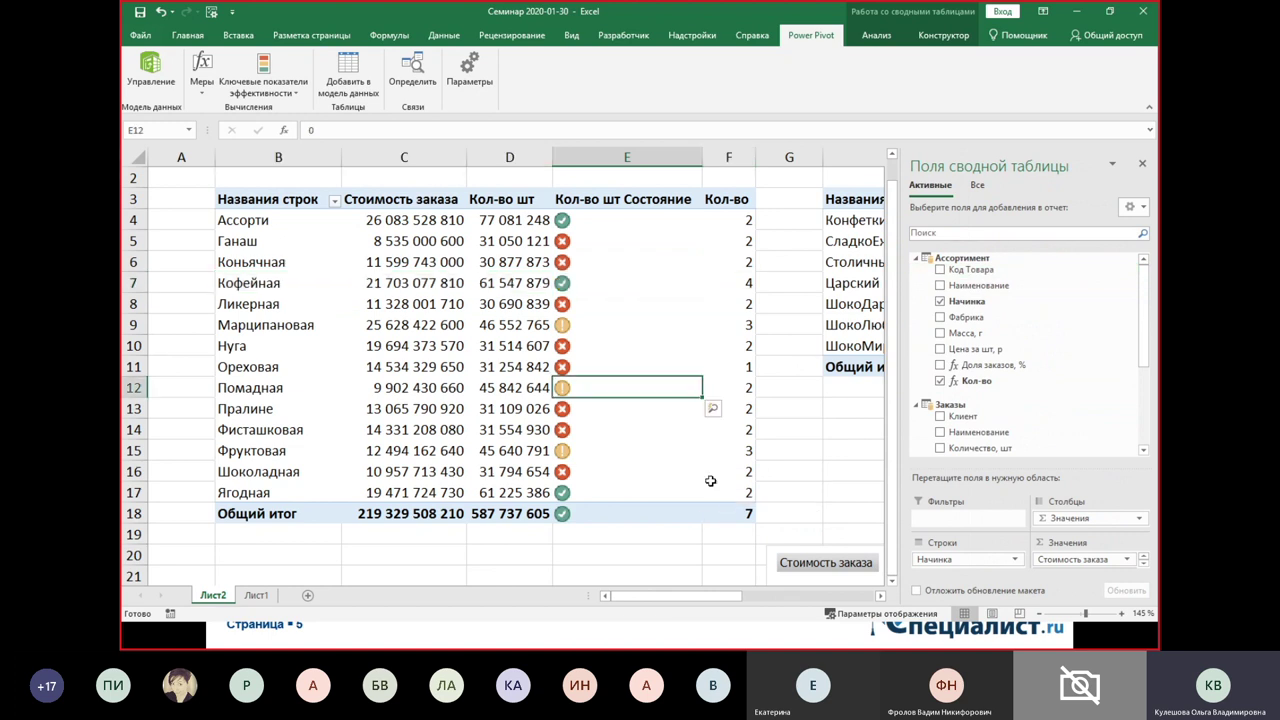
pyautogui.moveTo(717, 481)
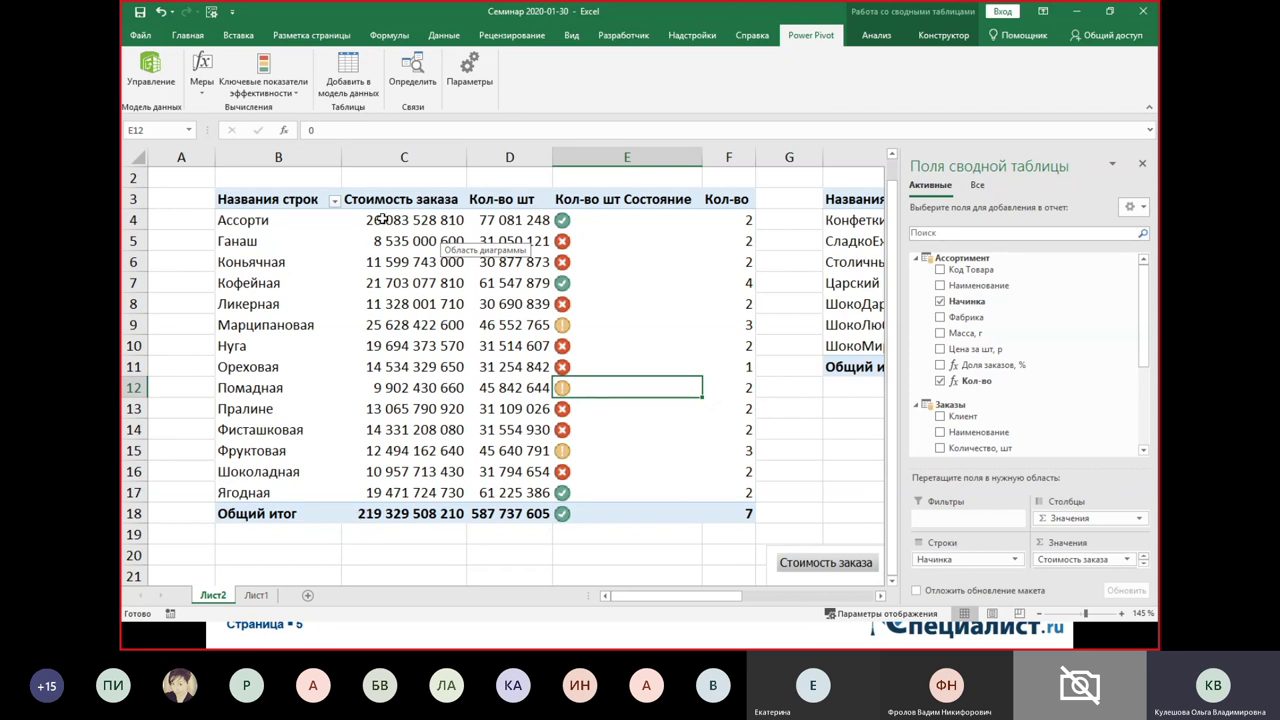
pyautogui.moveTo(383, 220); pyautogui.dragTo(382, 494)
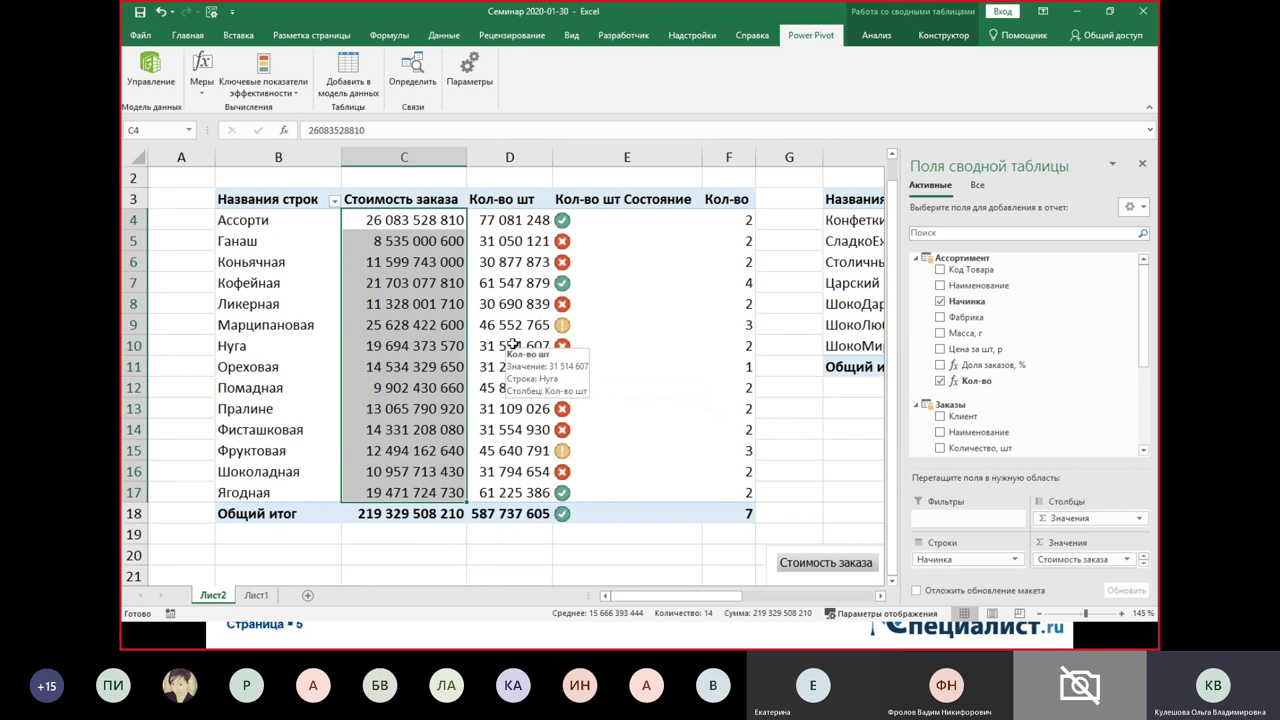
pyautogui.click(445, 311)
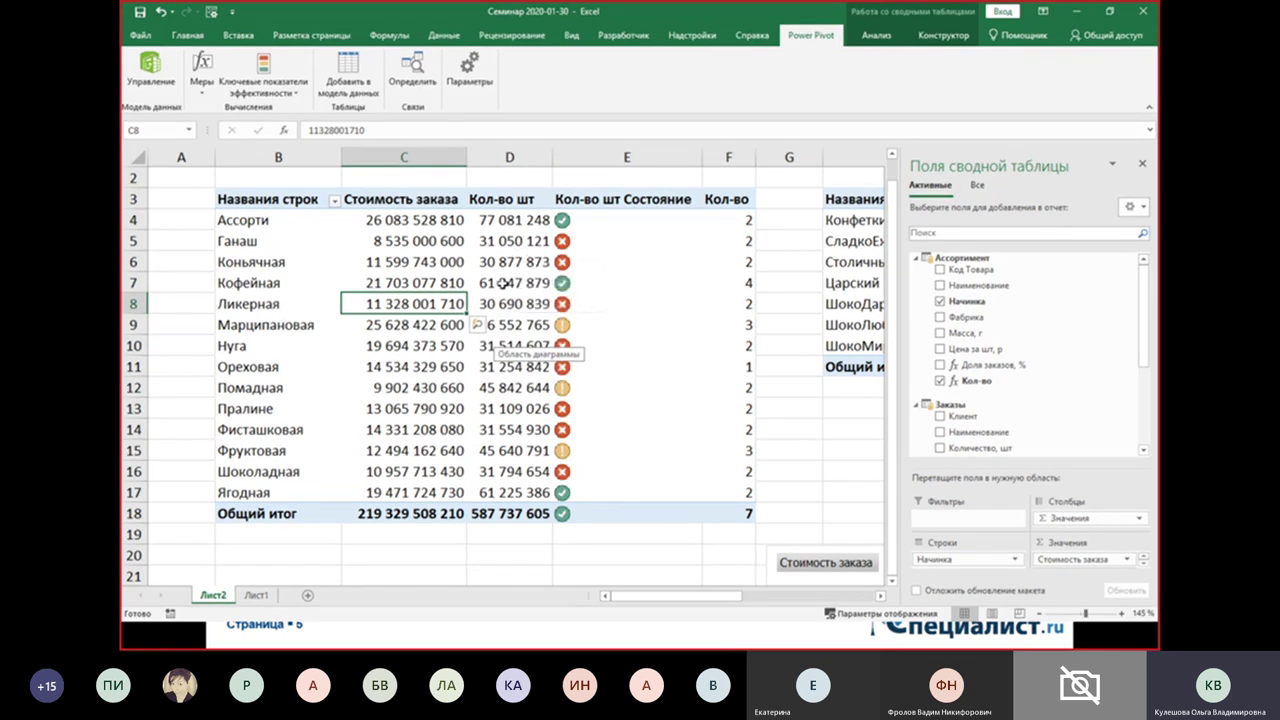
pyautogui.click(416, 626)
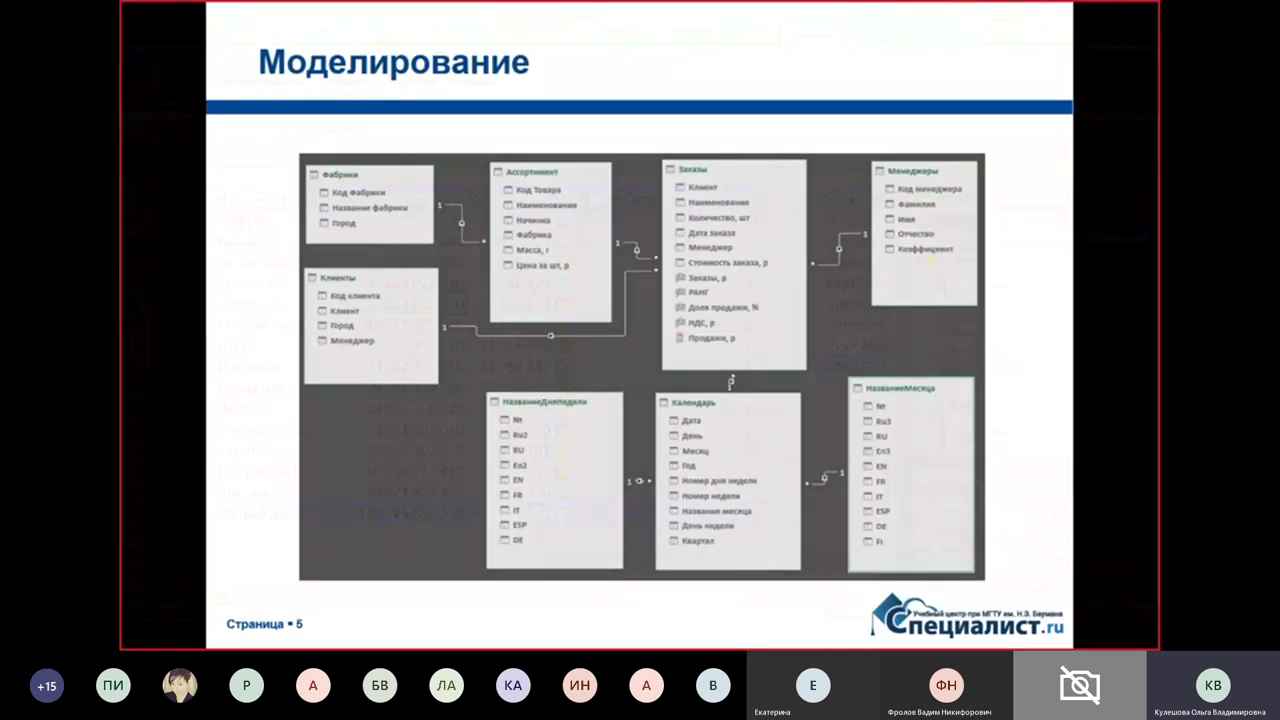
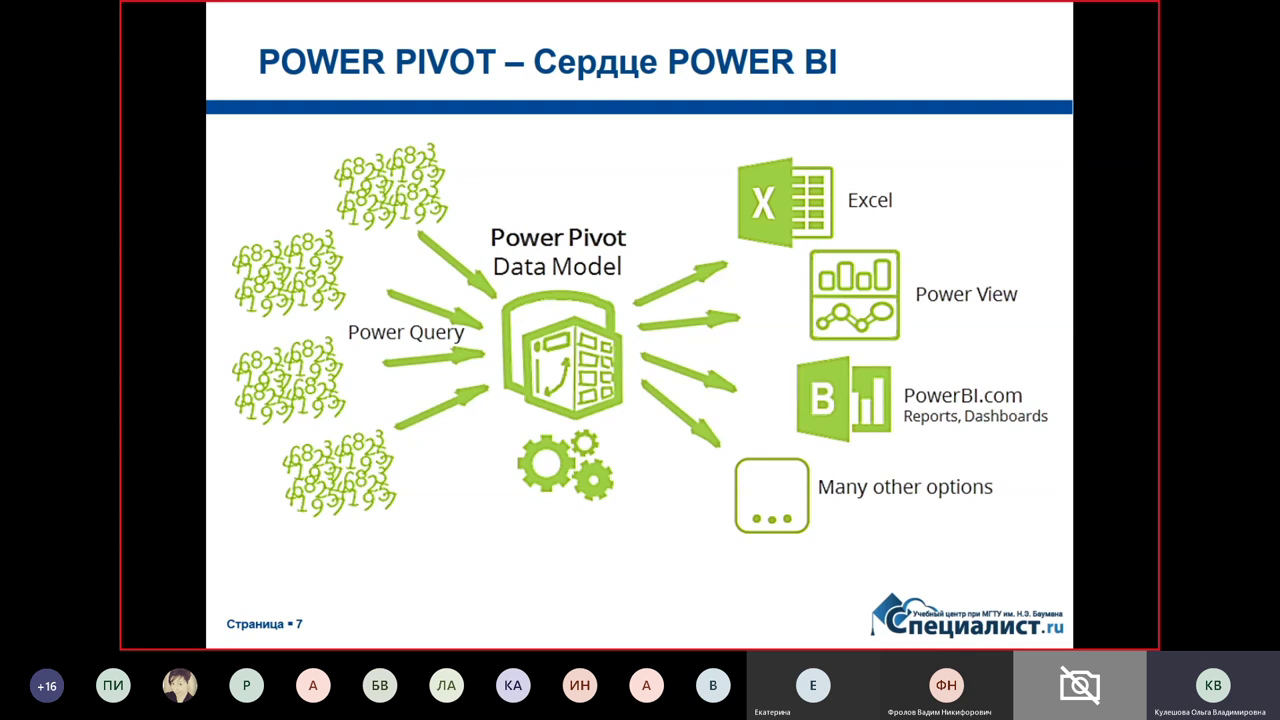
# - Advance the slideshow past the data-model slide to Power Pivot's Заказы table
pyautogui.press('Right')
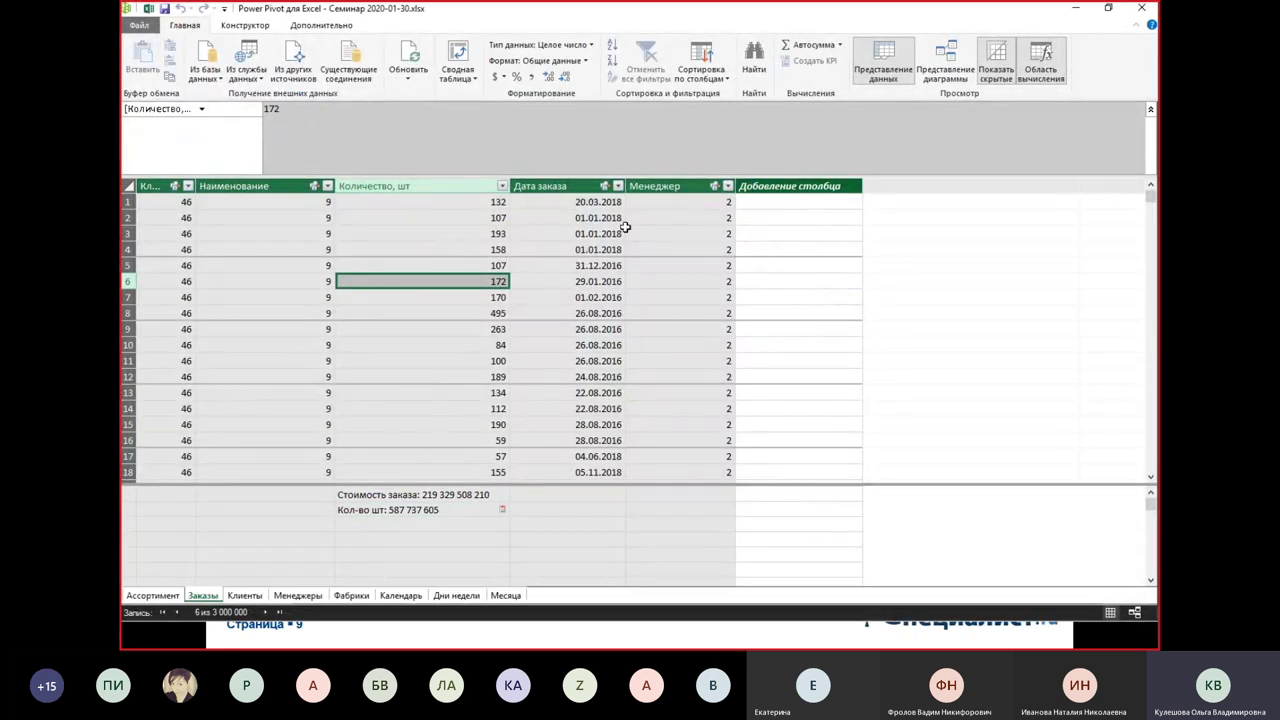
# - Sort the Заказы table ascending by Дата заказа, oldest orders first
pyautogui.click(590, 230)
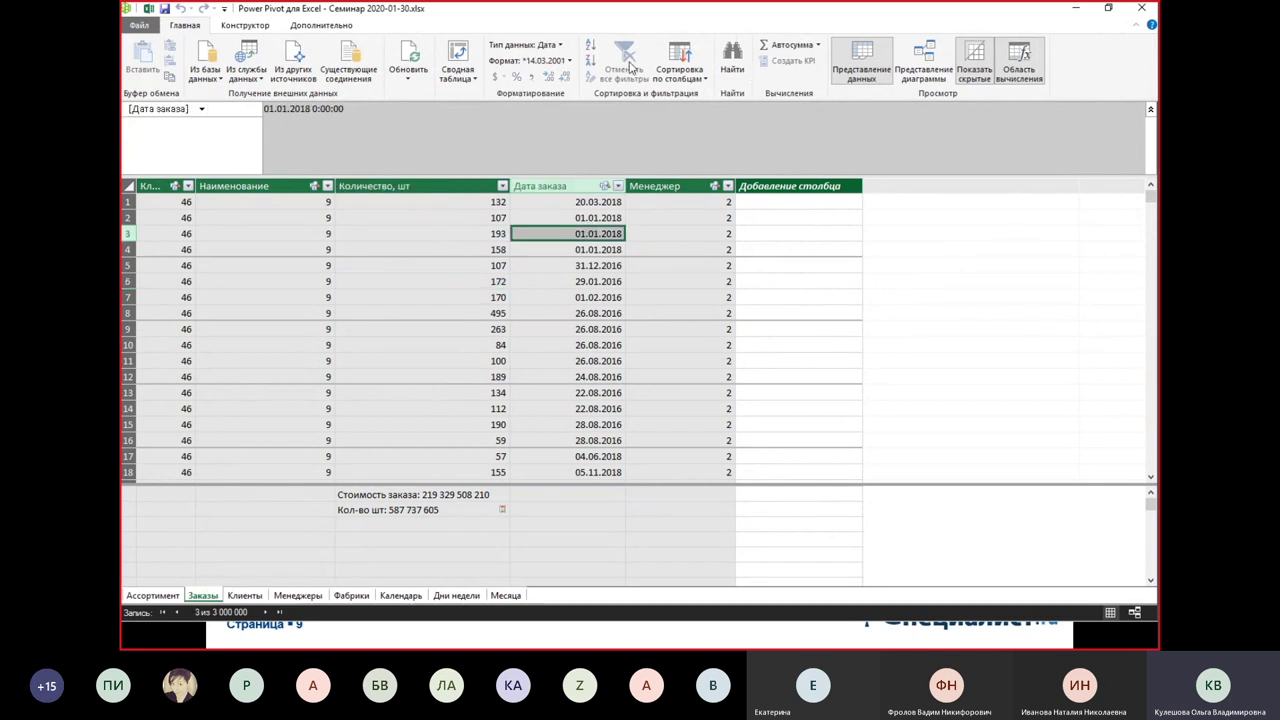
pyautogui.click(590, 46)
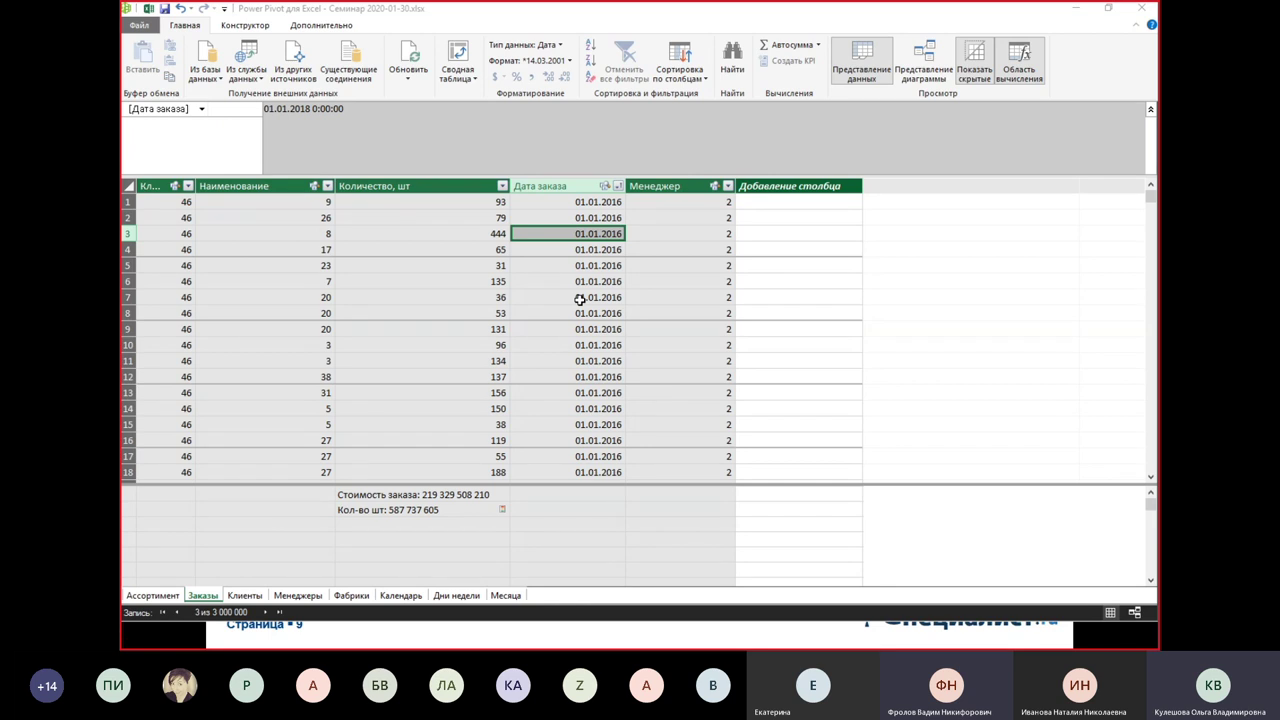
# - Shrink the Power Pivot window, then restore it to full size
pyautogui.moveTo(620, 145); pyautogui.dragTo(1015, 470)
pyautogui.moveTo(818, 160); pyautogui.dragTo(828, 165)
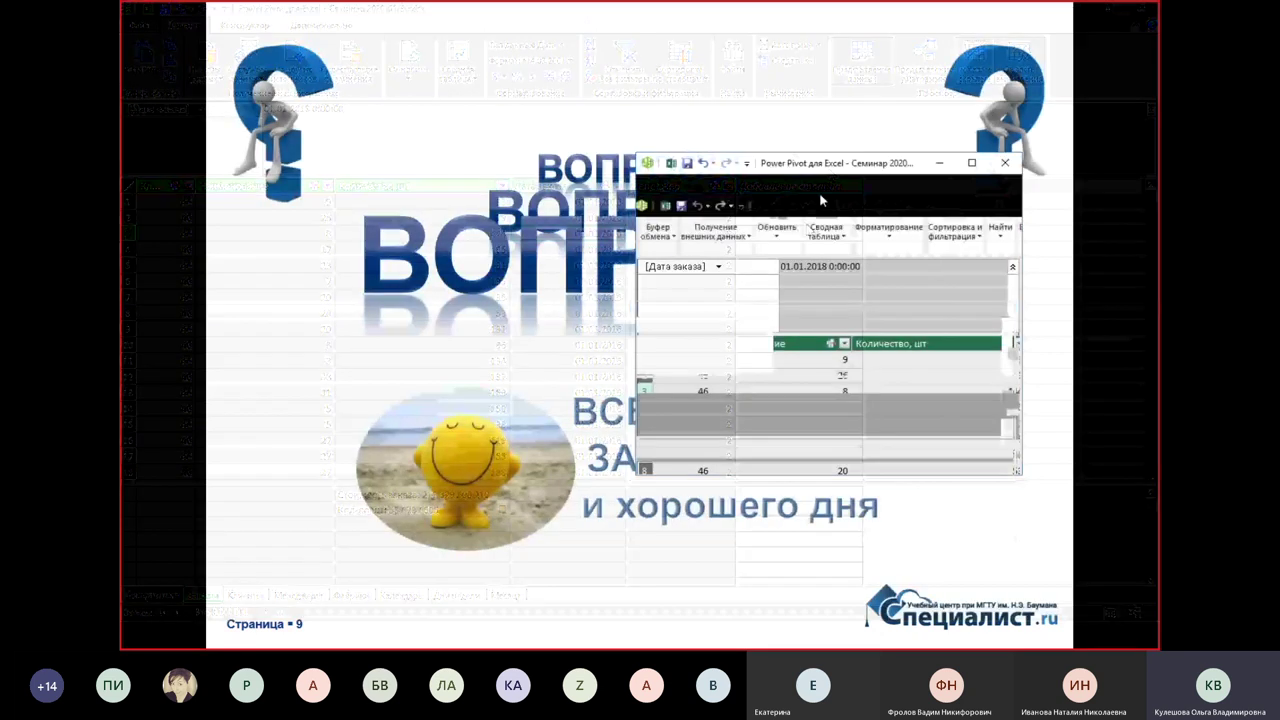
pyautogui.doubleClick(828, 165)
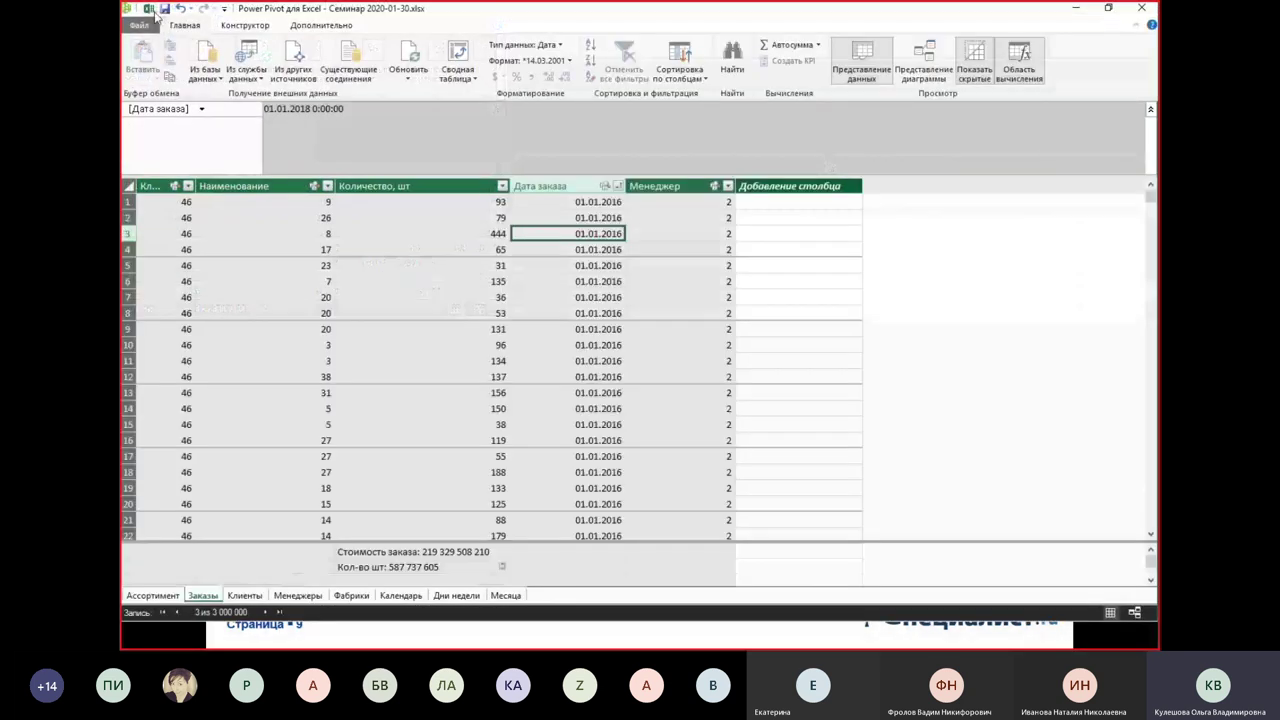
# - From the Excel workbook's File menu, open Параметры at the Надстройки (Add-ins) page
pyautogui.click(153, 28)
pyautogui.click(153, 13)
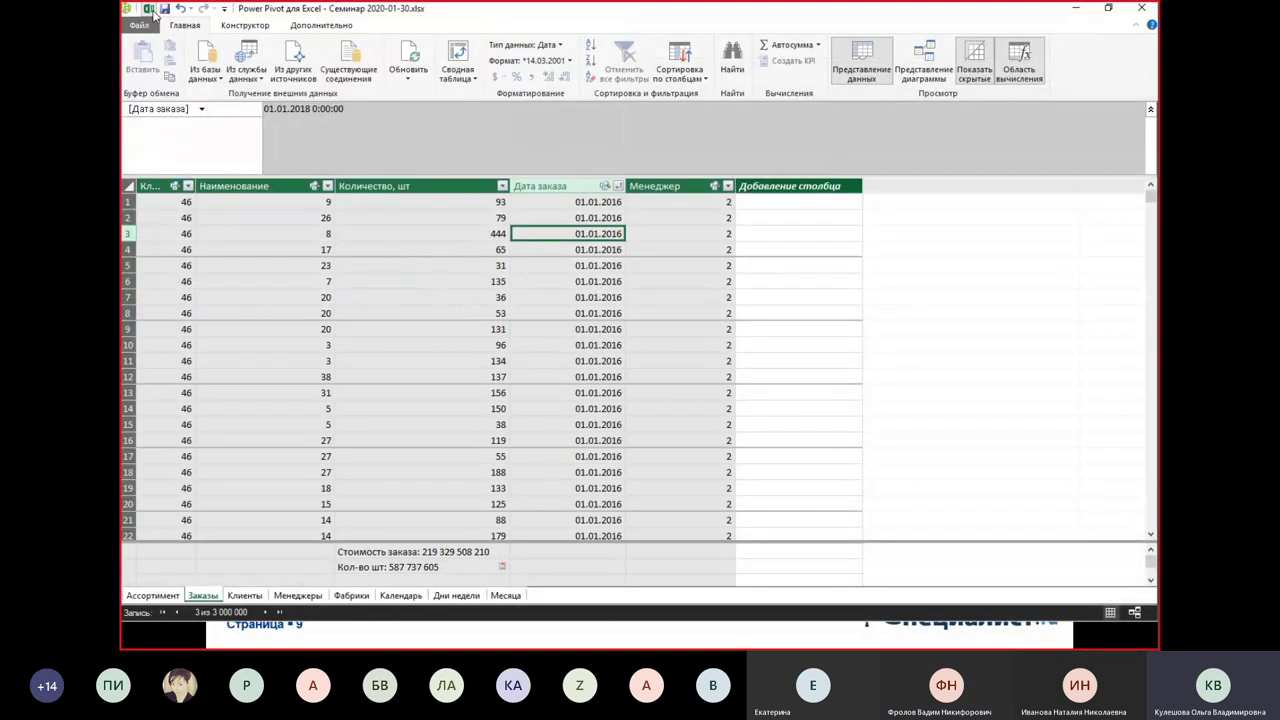
pyautogui.click(150, 10)
pyautogui.click(140, 34)
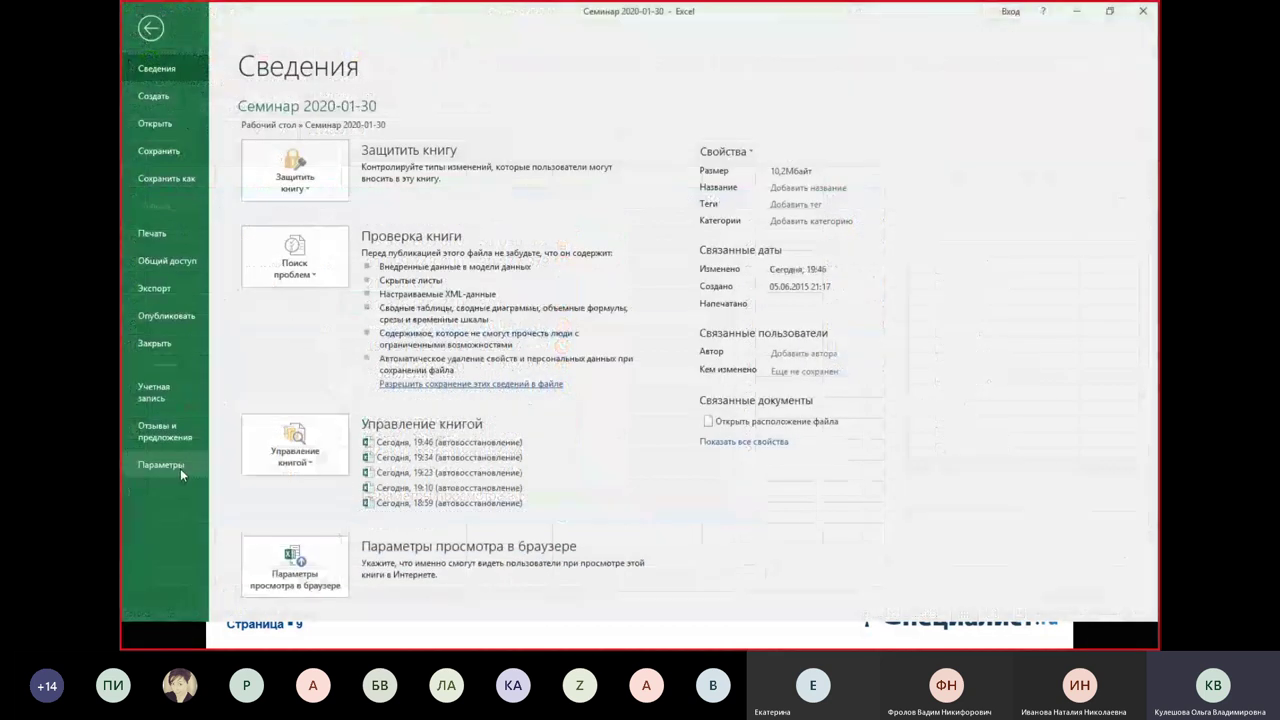
pyautogui.click(180, 469)
pyautogui.click(339, 300)
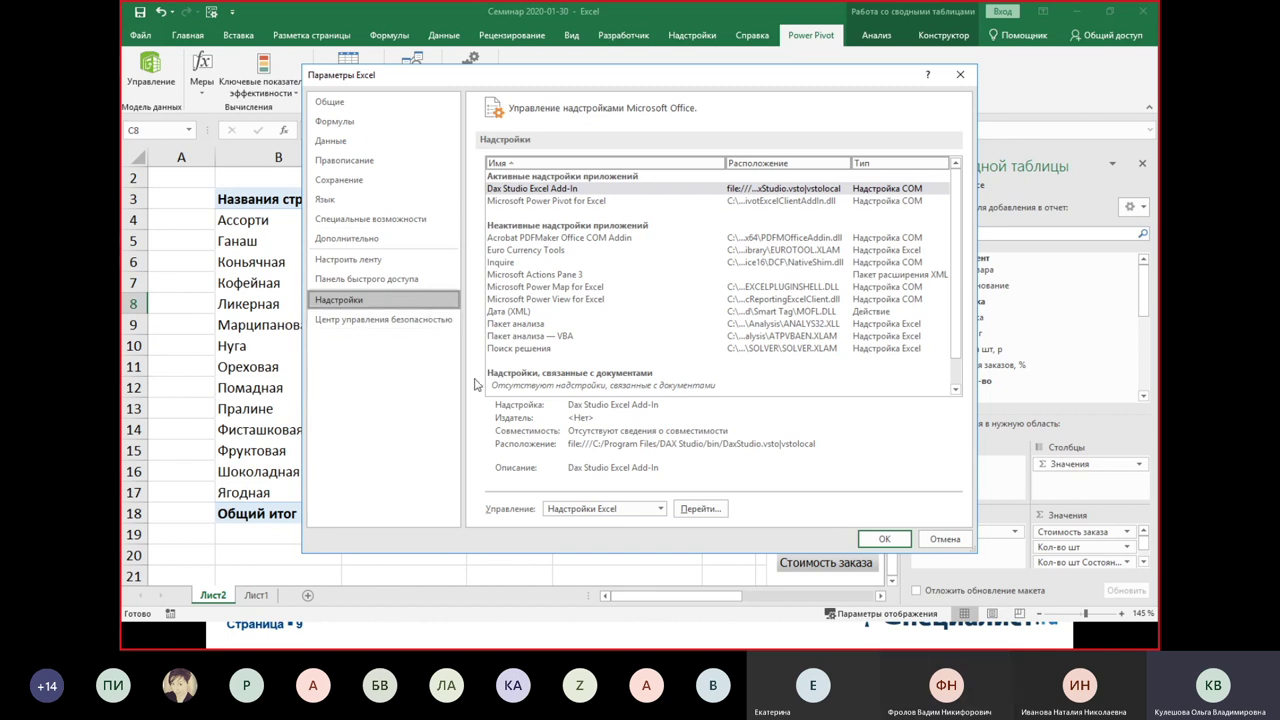
# - Close Excel Options and review the Лист2 pivot table's Кол-во шт Состояние status icons
pyautogui.click(884, 538)
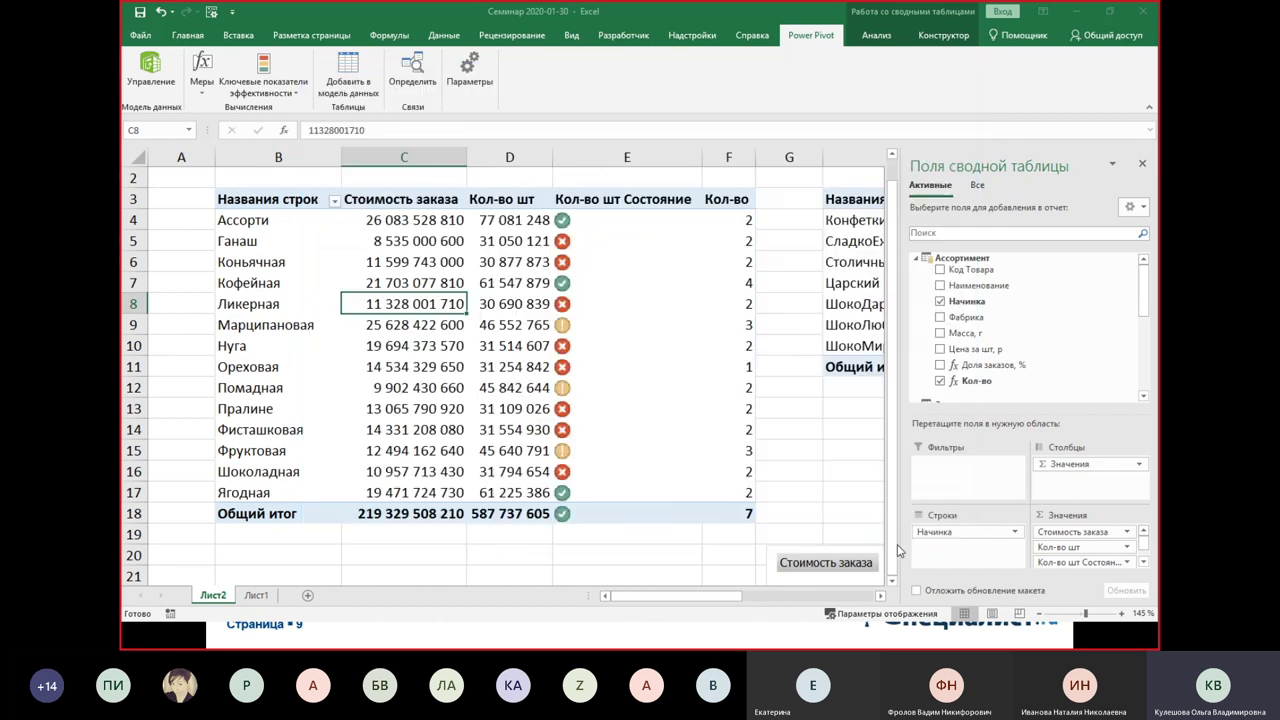
pyautogui.moveTo(537, 410)
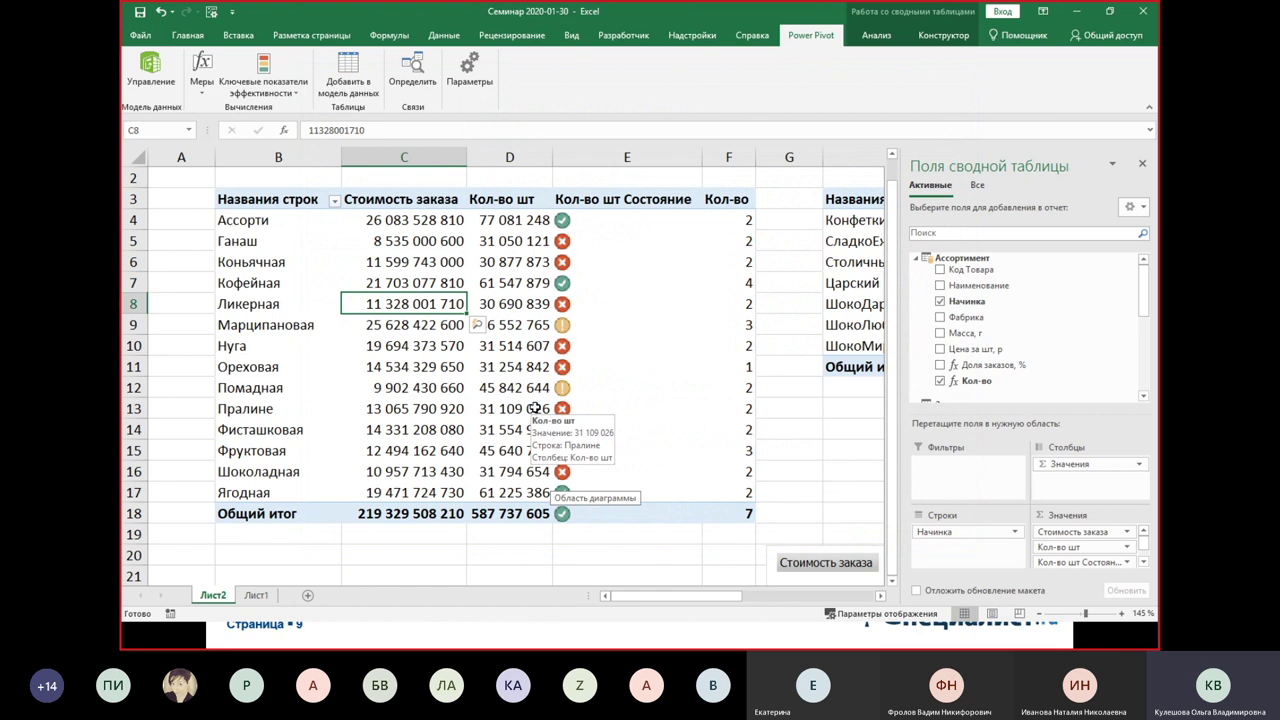
pyautogui.moveTo(582, 431)
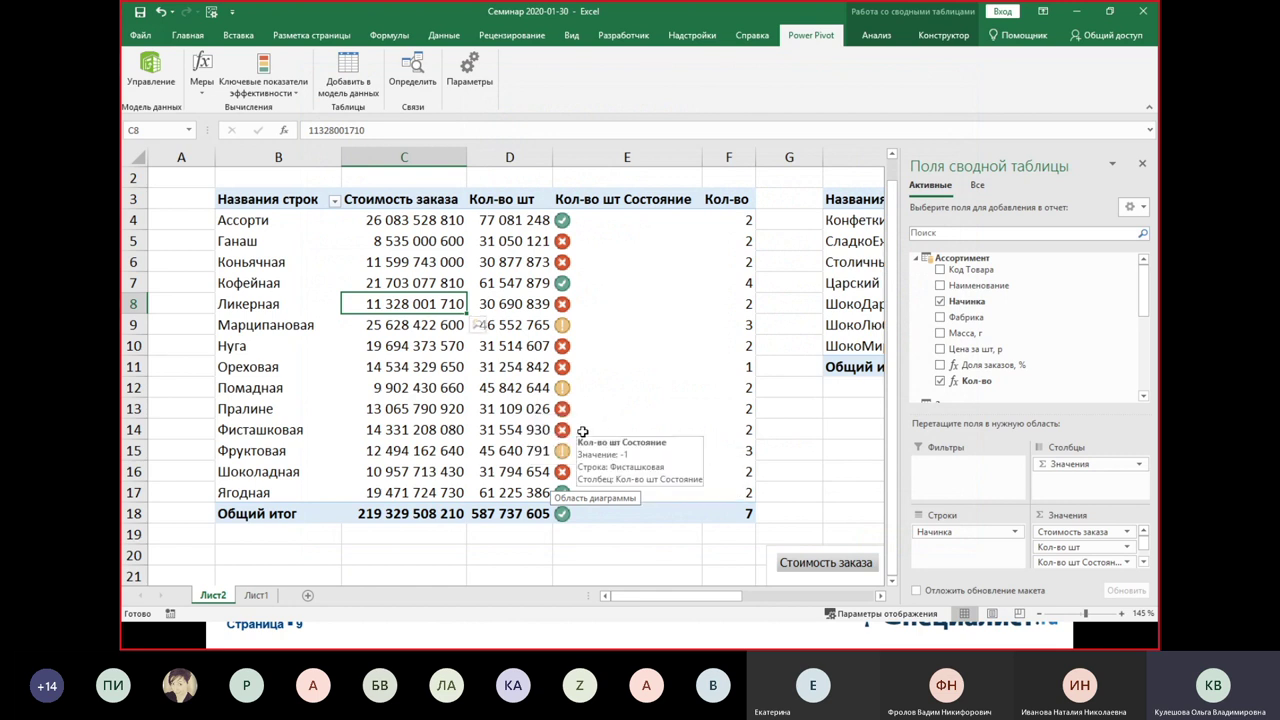
pyautogui.moveTo(406, 306)
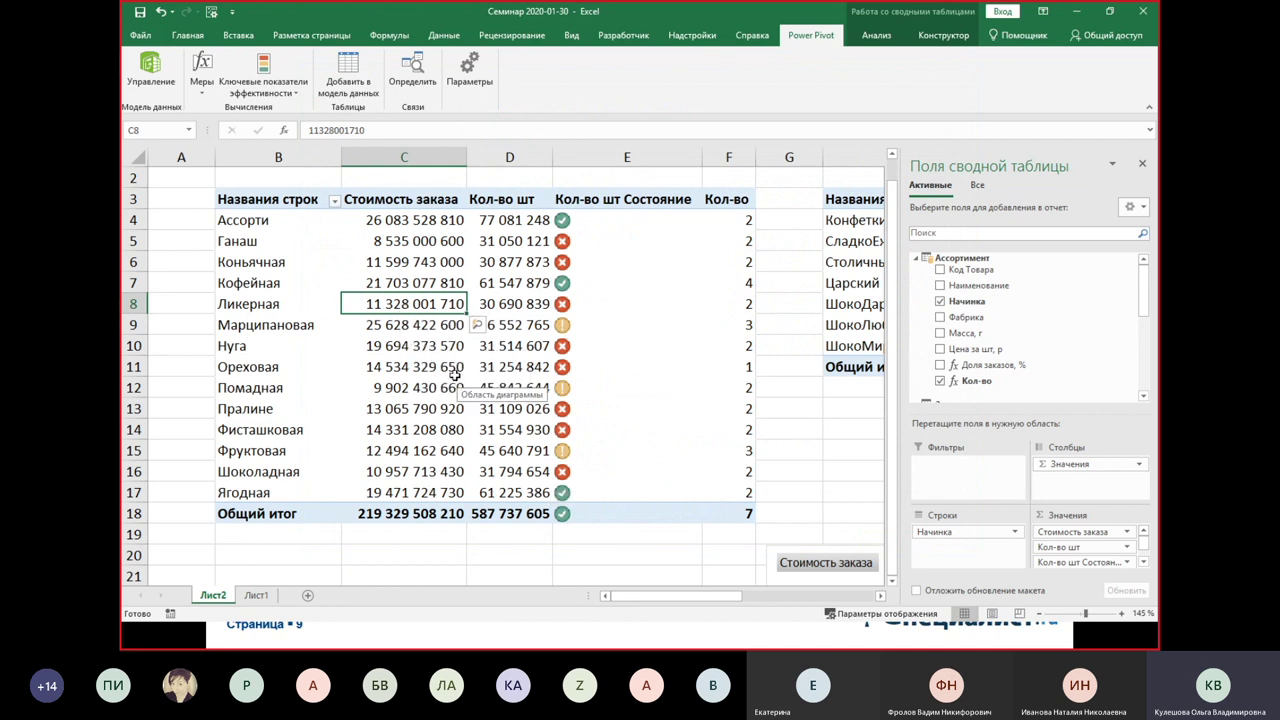
pyautogui.moveTo(450, 370)
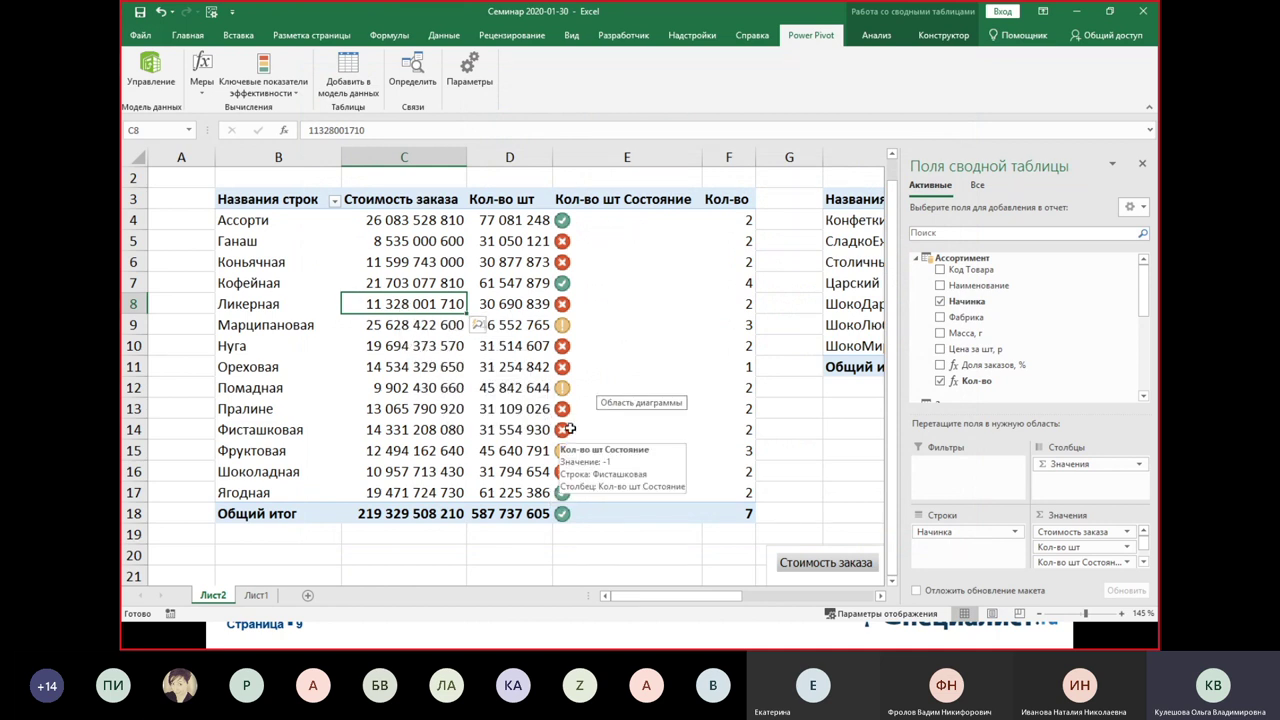
pyautogui.moveTo(595, 322)
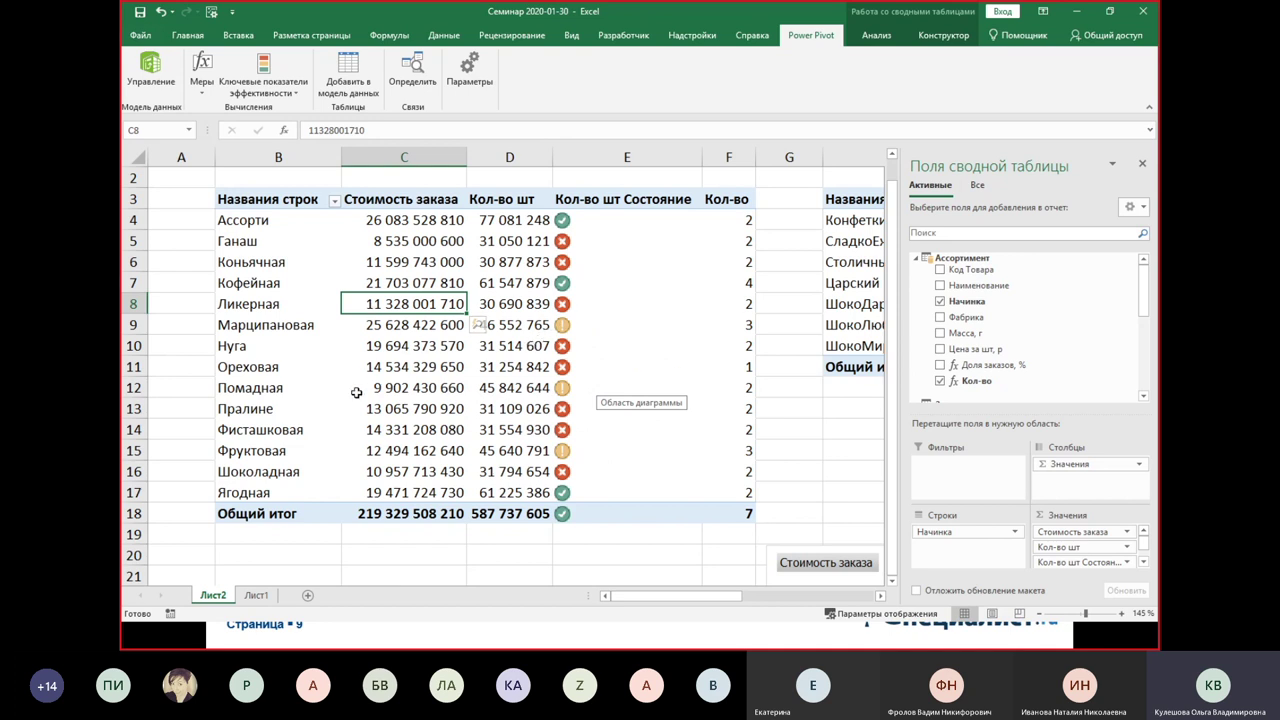
pyautogui.moveTo(400, 391)
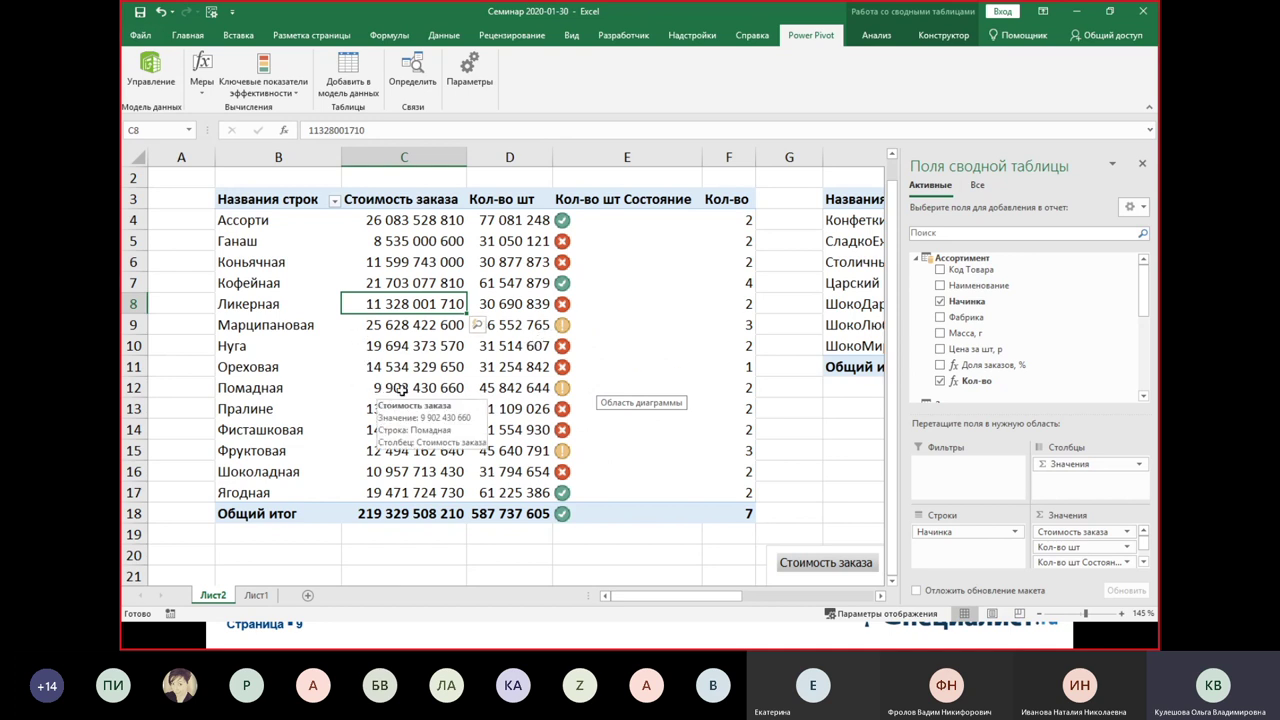